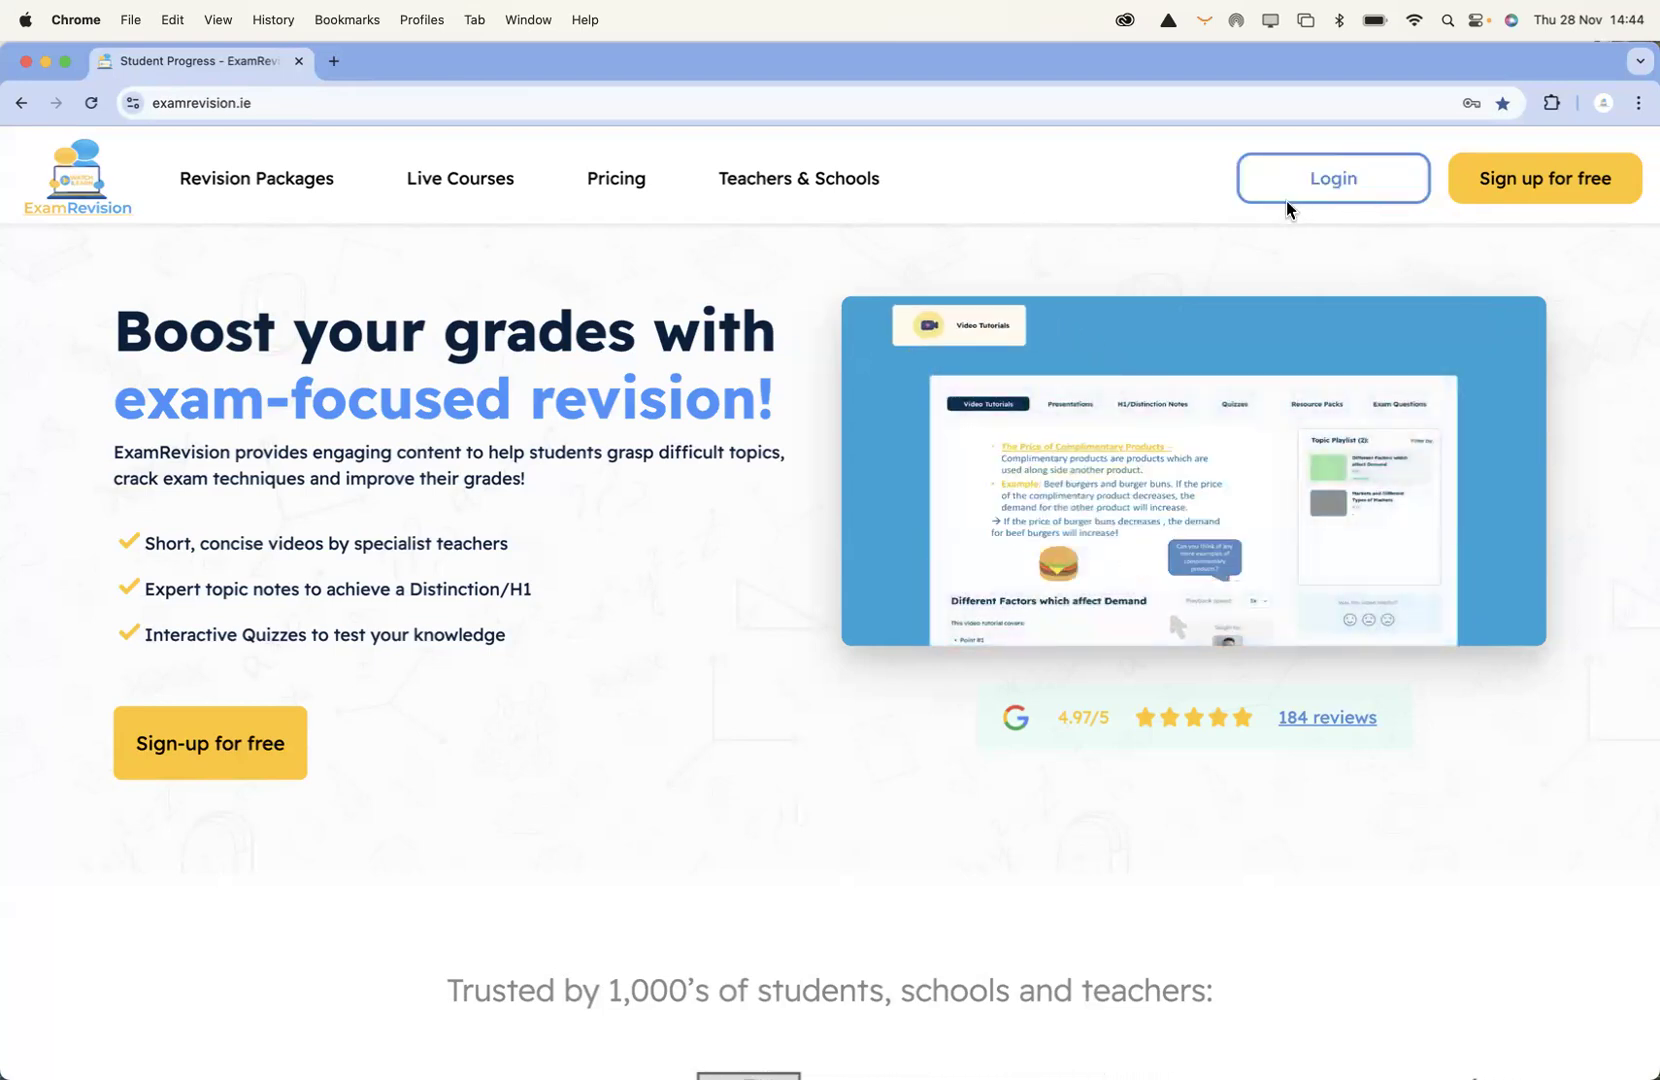
# Sign in to ExamRevision using the autofilled saved credentials
pyautogui.click(1326, 172)
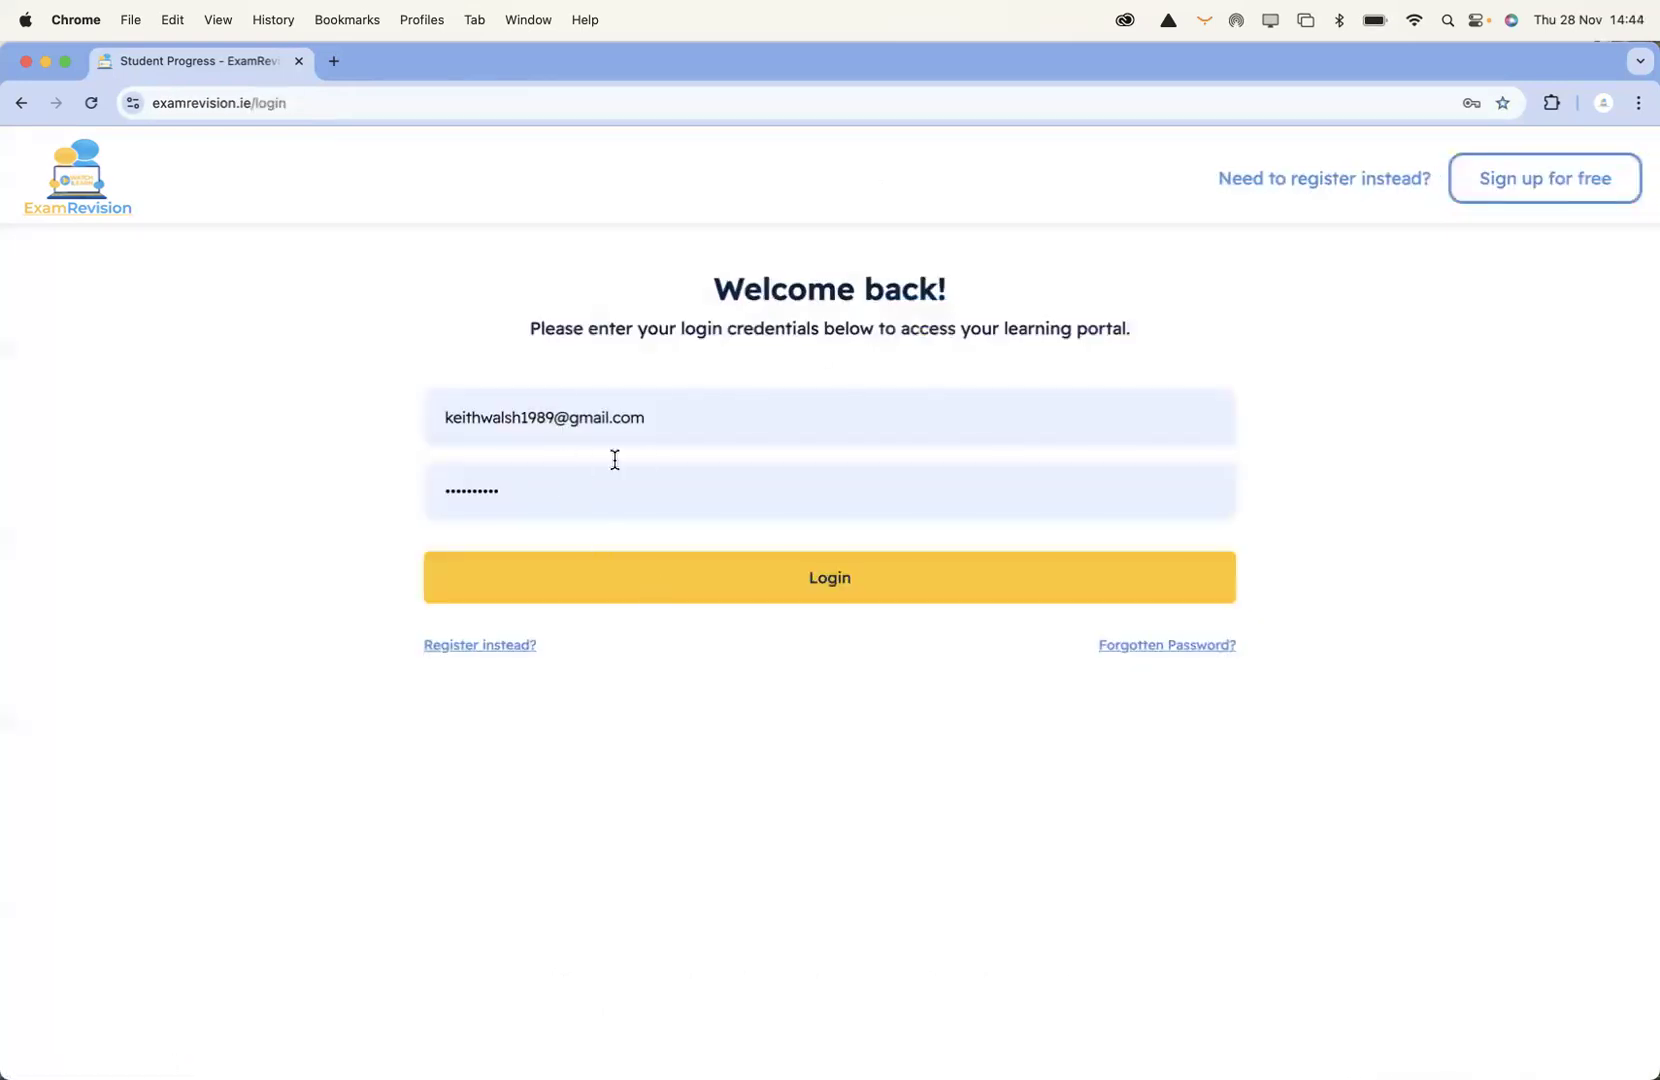
pyautogui.click(769, 597)
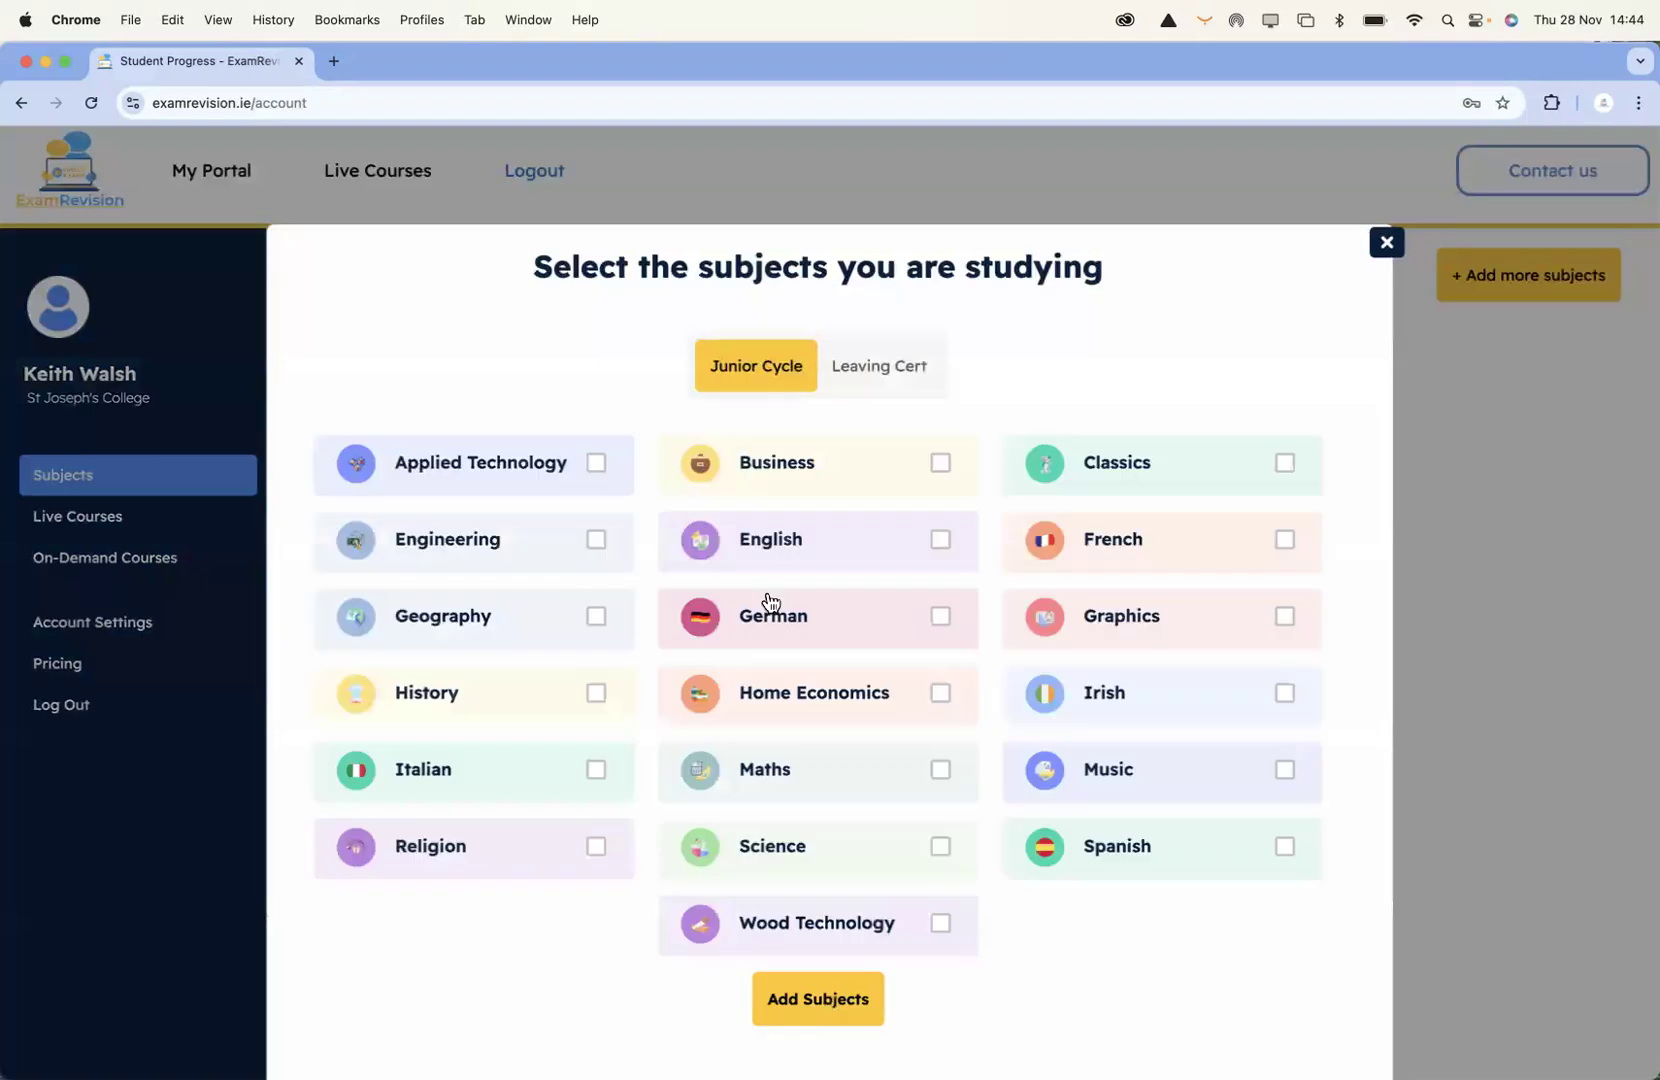
# Tick Junior Cycle Maths and Science in the subject picker
pyautogui.scroll(-1, 950, 670)
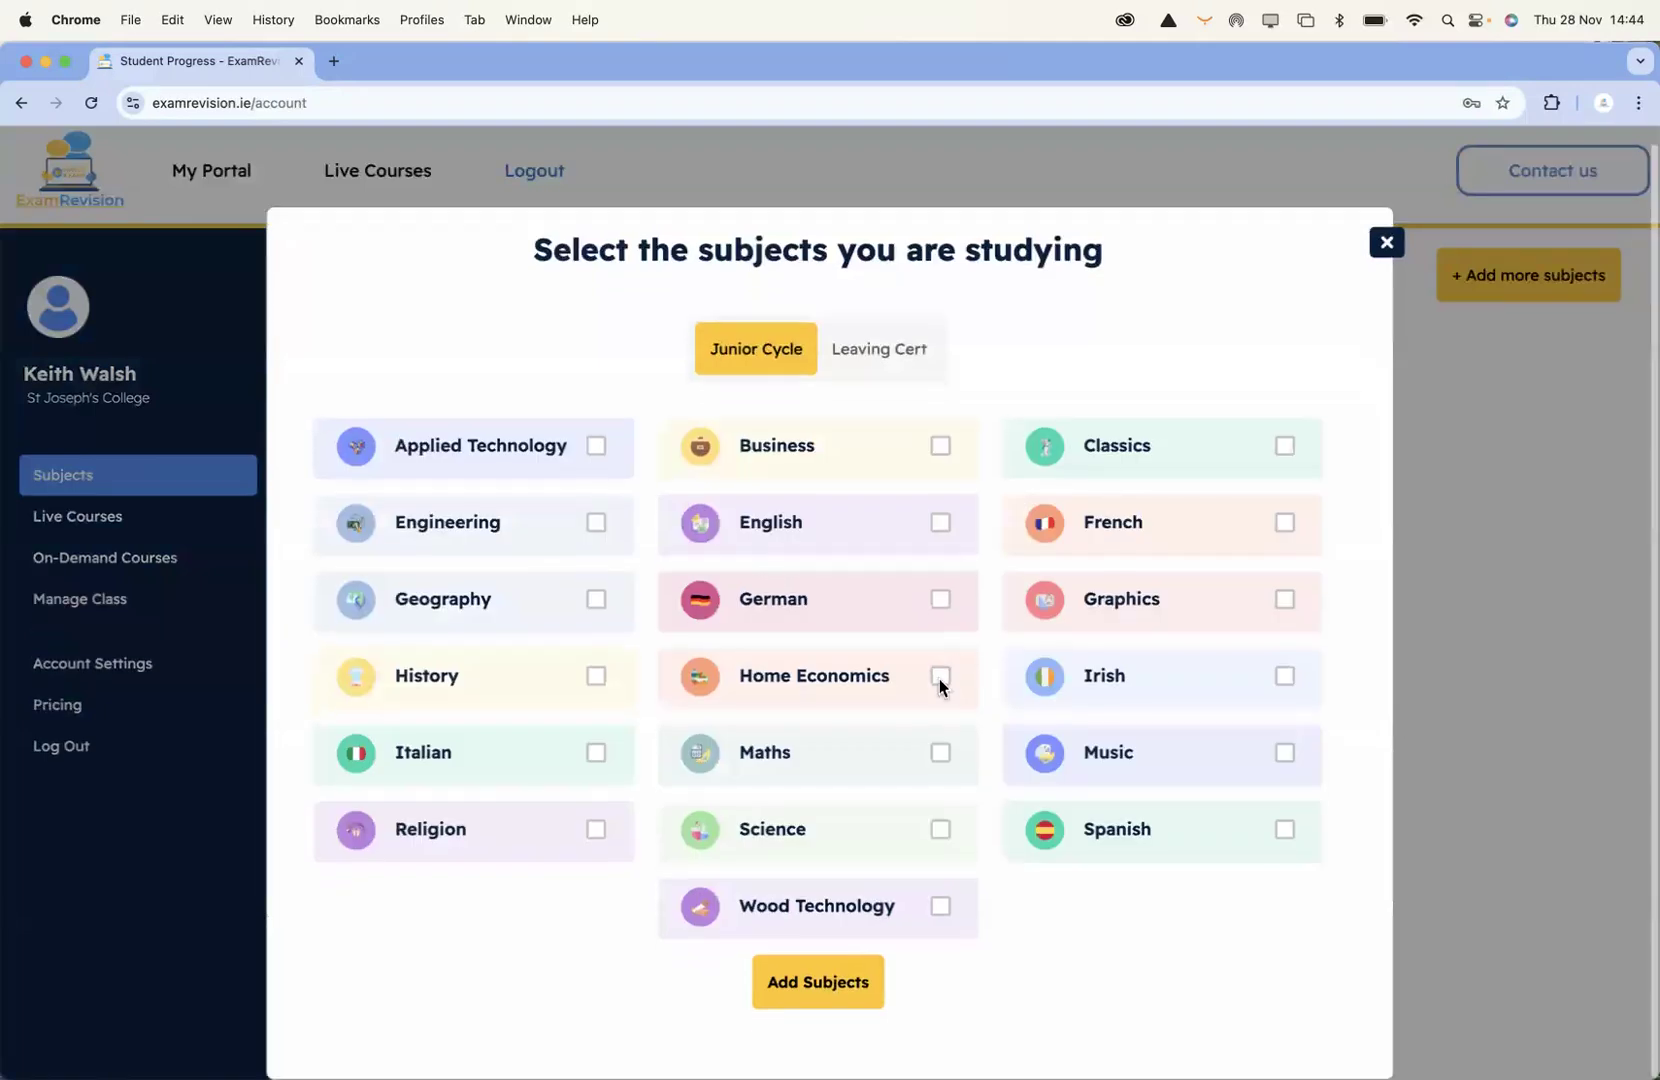
pyautogui.click(860, 757)
pyautogui.click(841, 836)
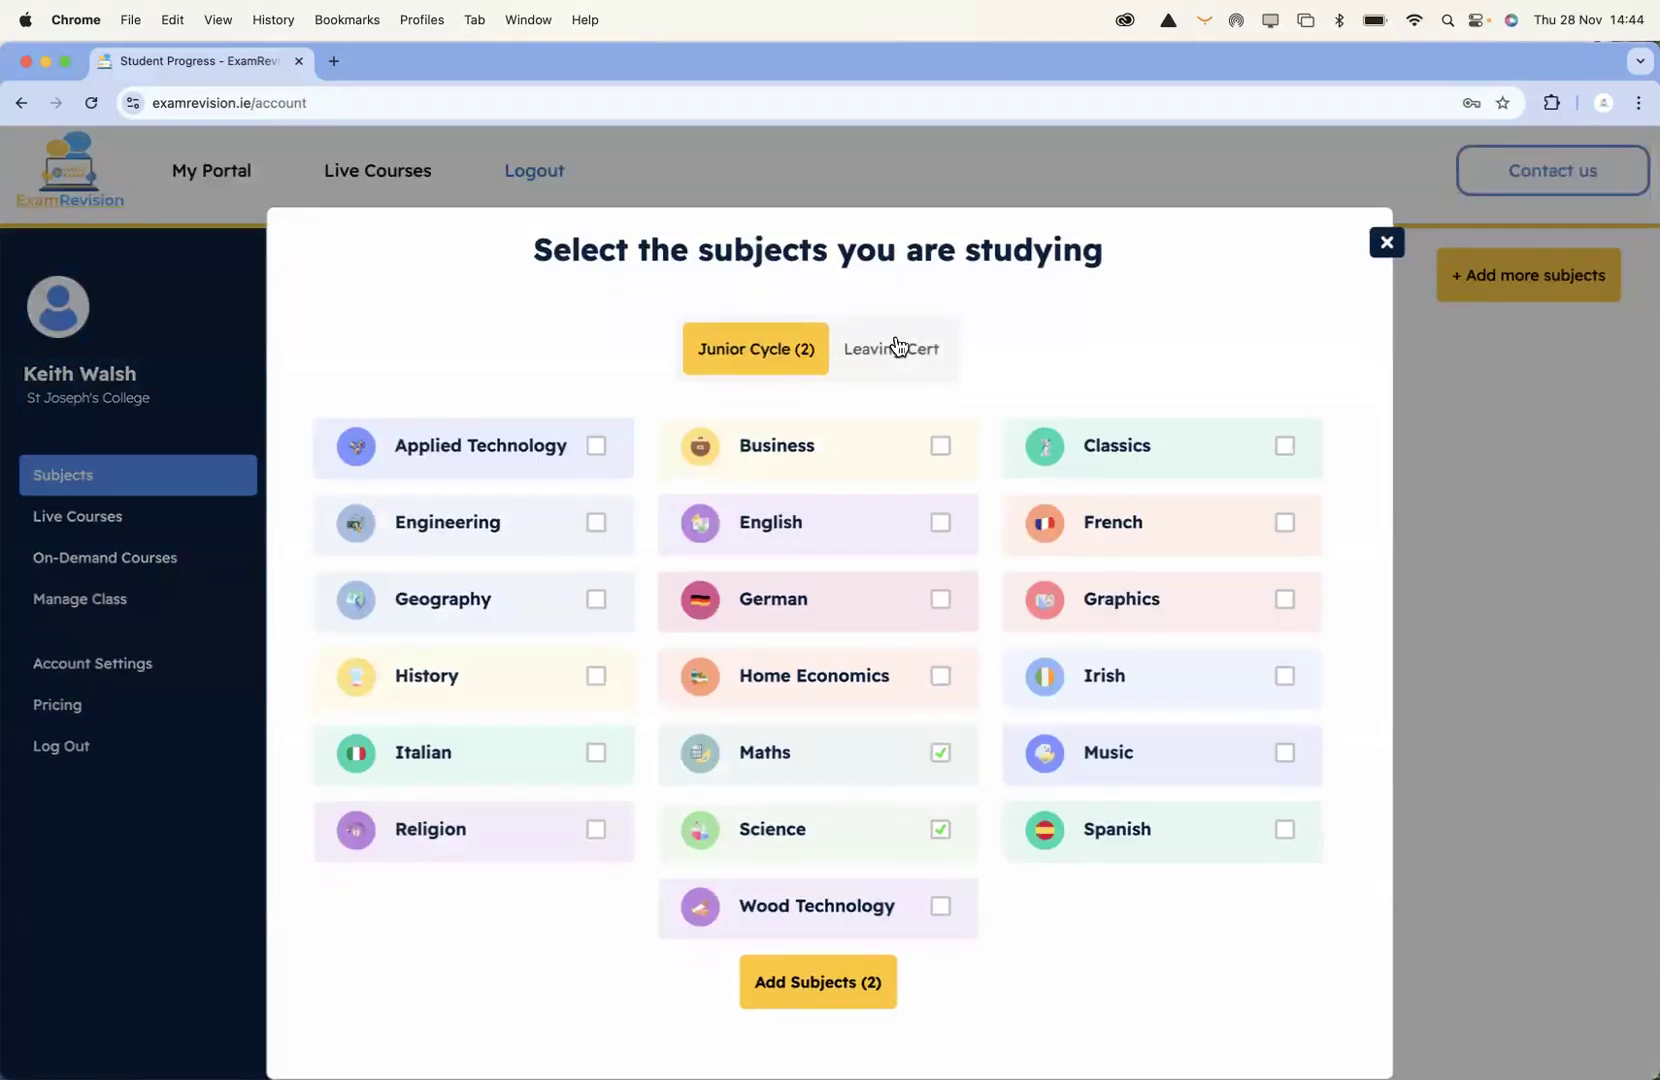
# Add Leaving Cert Biology, Chemistry, Maths Higher and Ordinary, save, and reopen the subject picker
pyautogui.click(897, 346)
pyautogui.scroll(-2, 945, 619)
pyautogui.click(940, 429)
pyautogui.click(596, 505)
pyautogui.scroll(-5, 1100, 640)
pyautogui.click(1157, 650)
pyautogui.click(493, 731)
pyautogui.click(818, 978)
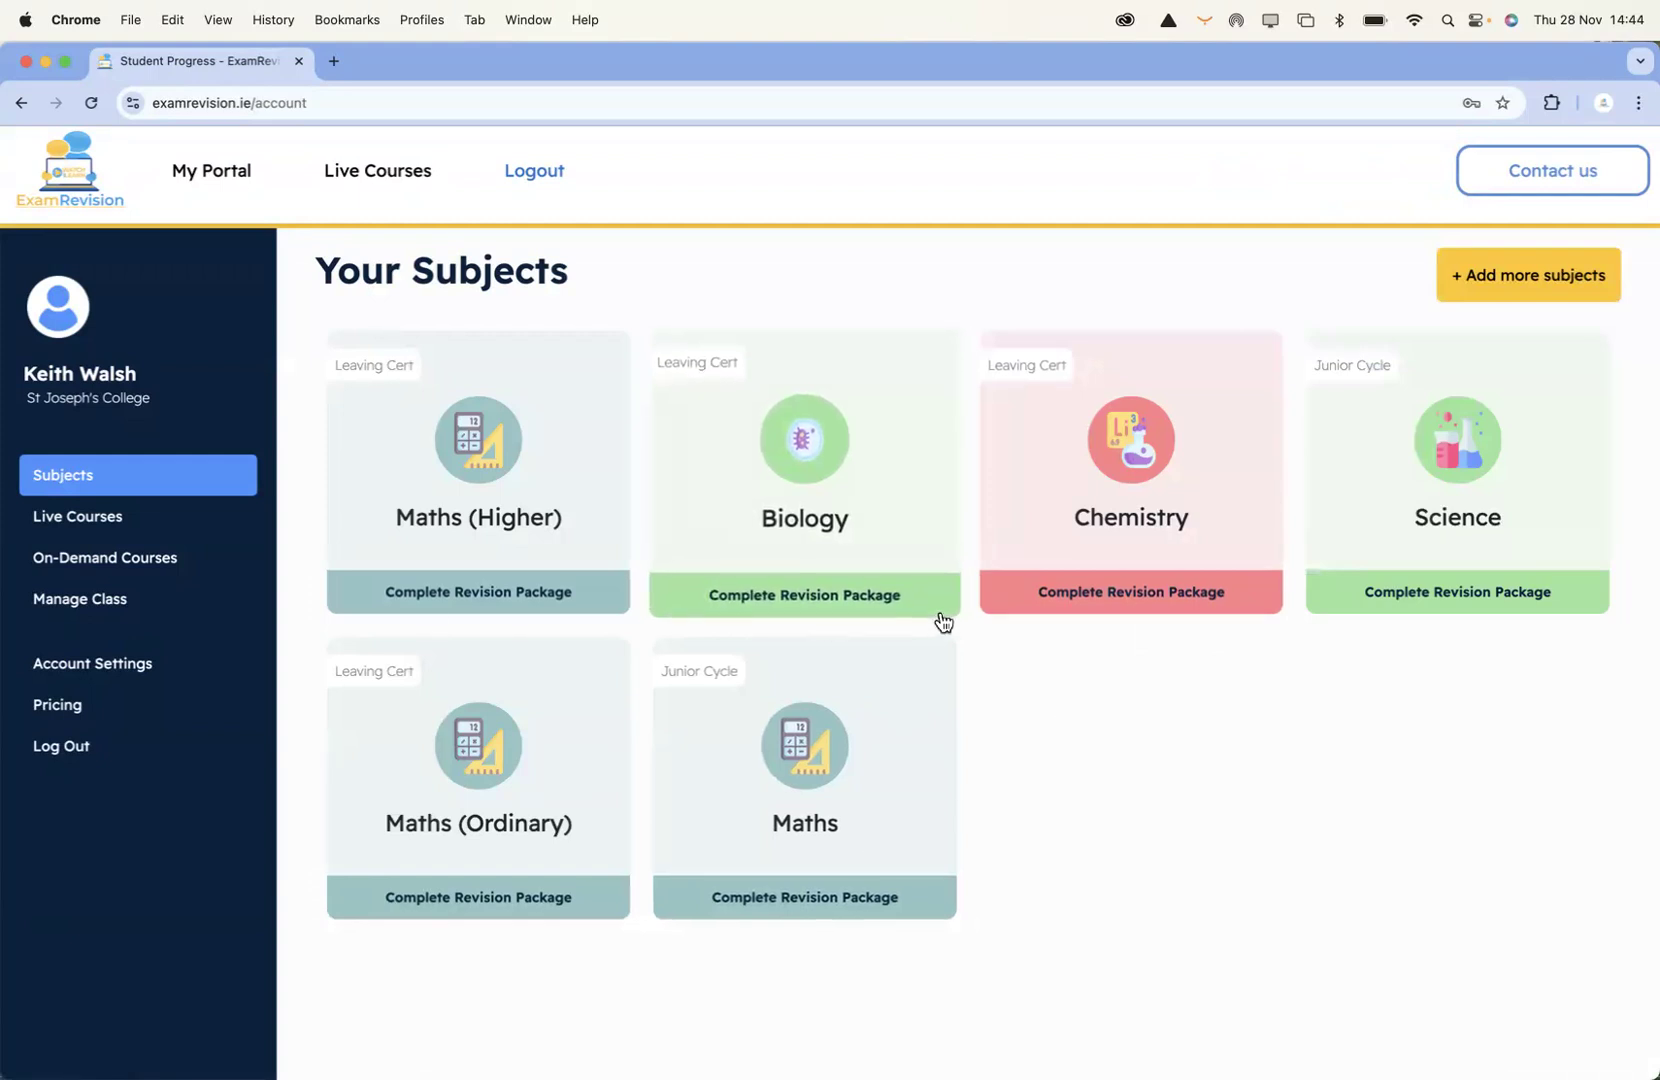
pyautogui.click(1523, 286)
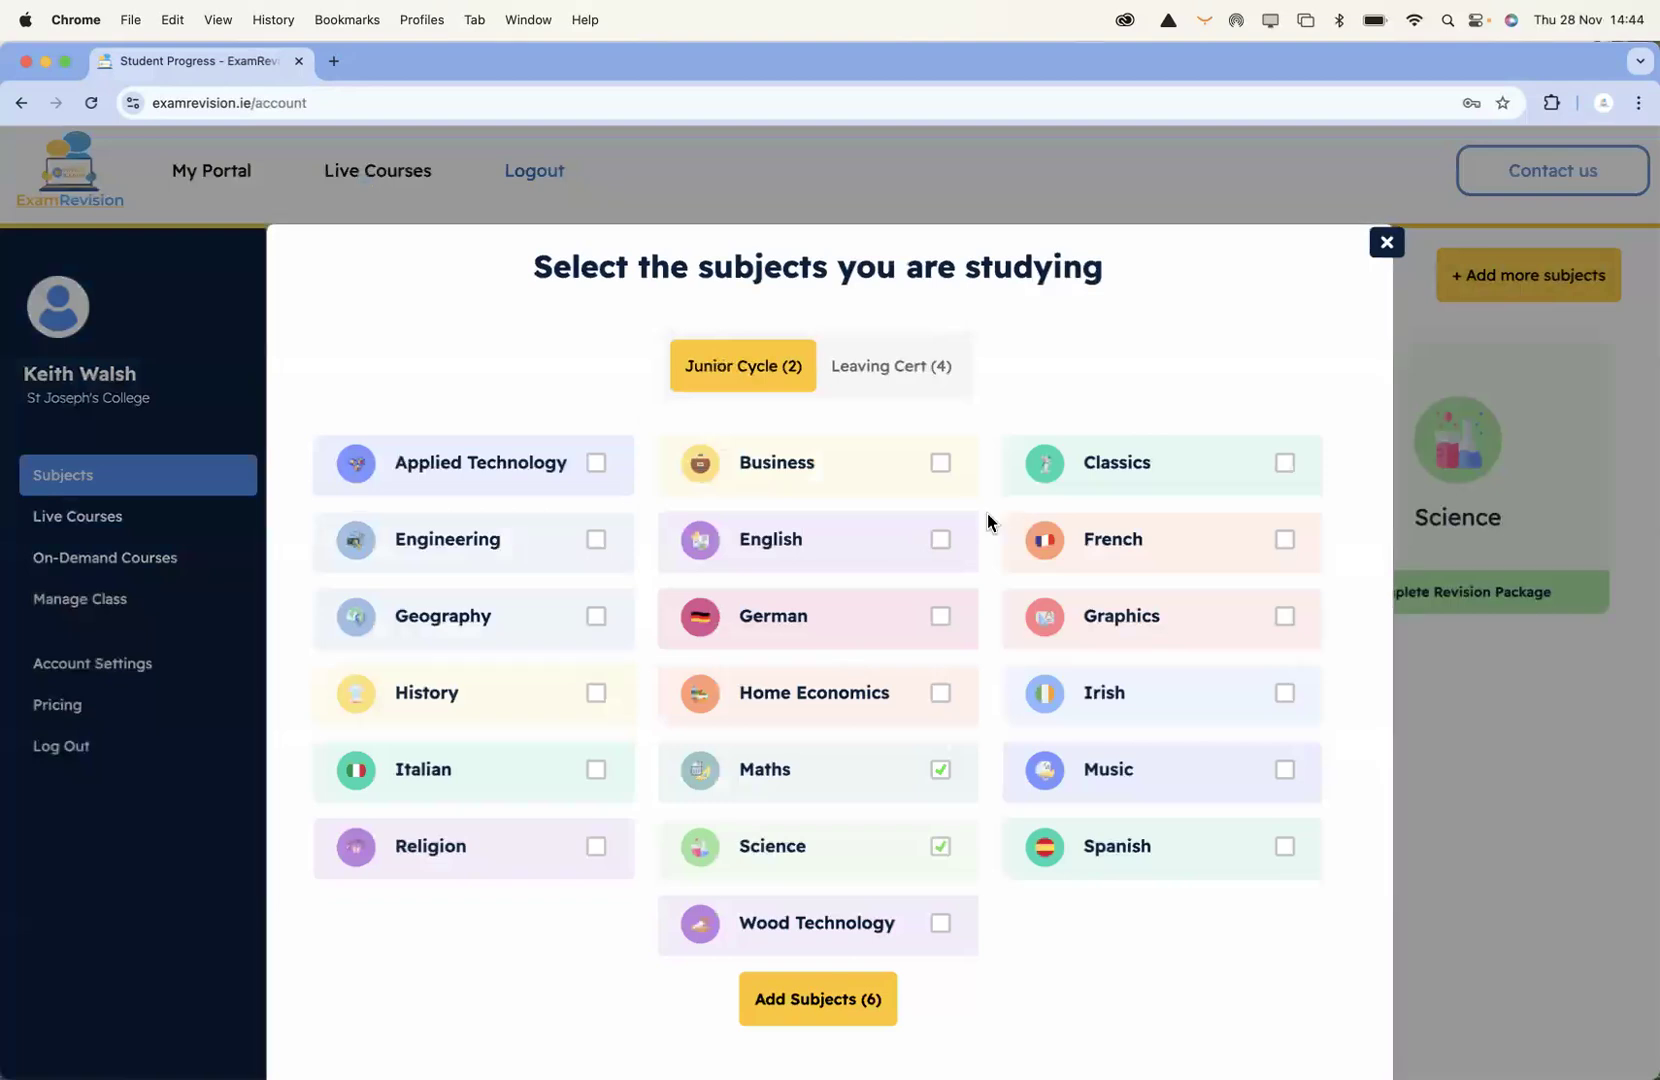
# Add Junior Cycle Business to Your Subjects, then open the Leaving Cert Biology page
pyautogui.click(877, 472)
pyautogui.click(822, 979)
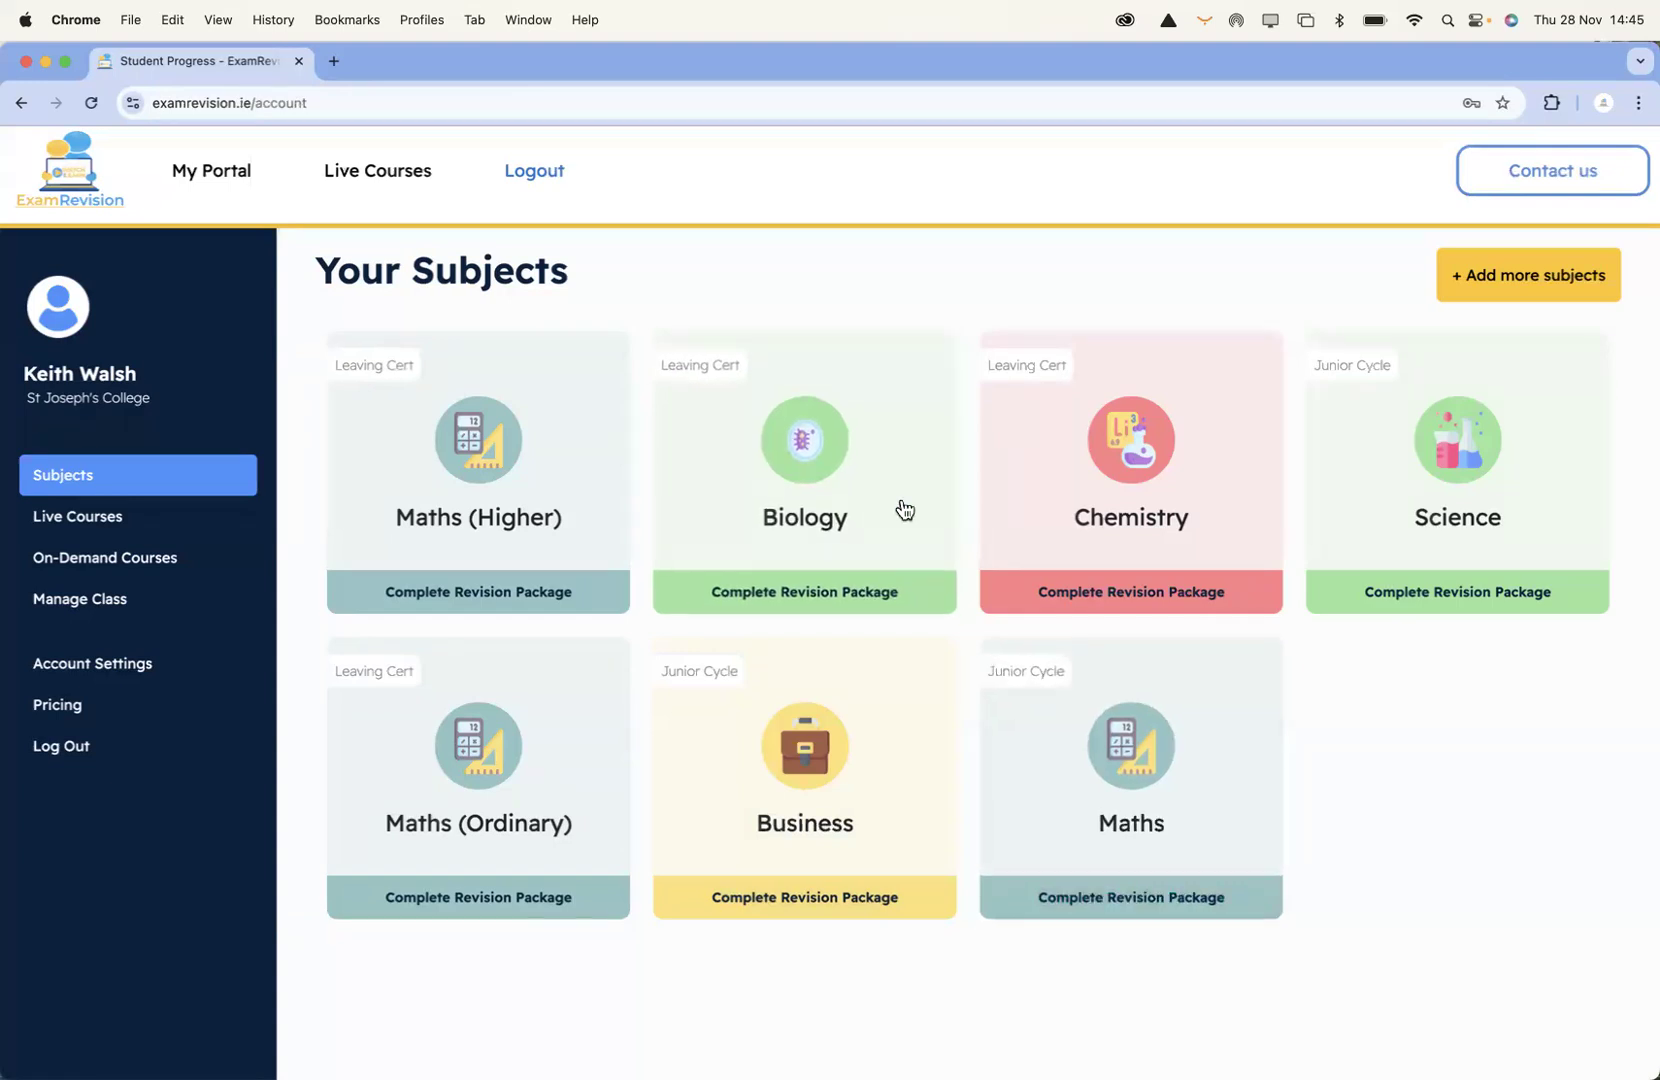
pyautogui.click(829, 468)
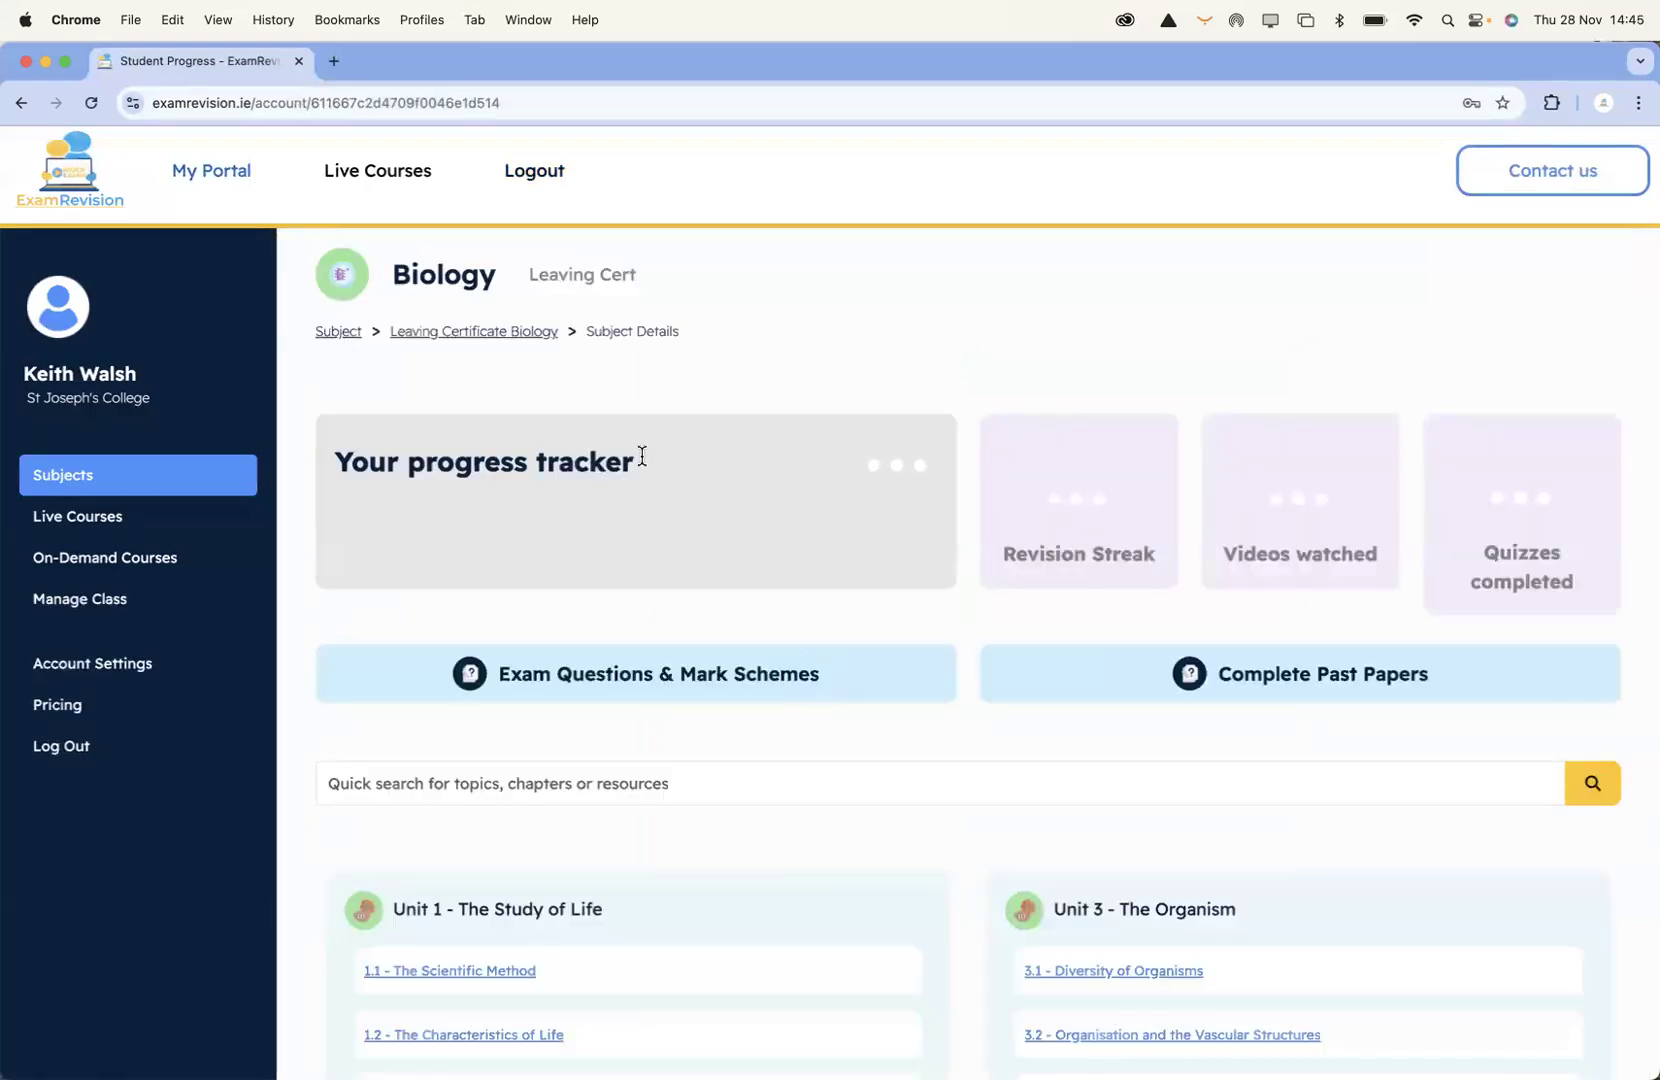
# Review Biology's progress tracker and unit lists, then open 2.2 - Cell Metabolism under Unit 2
pyautogui.scroll(-3, 630, 456)
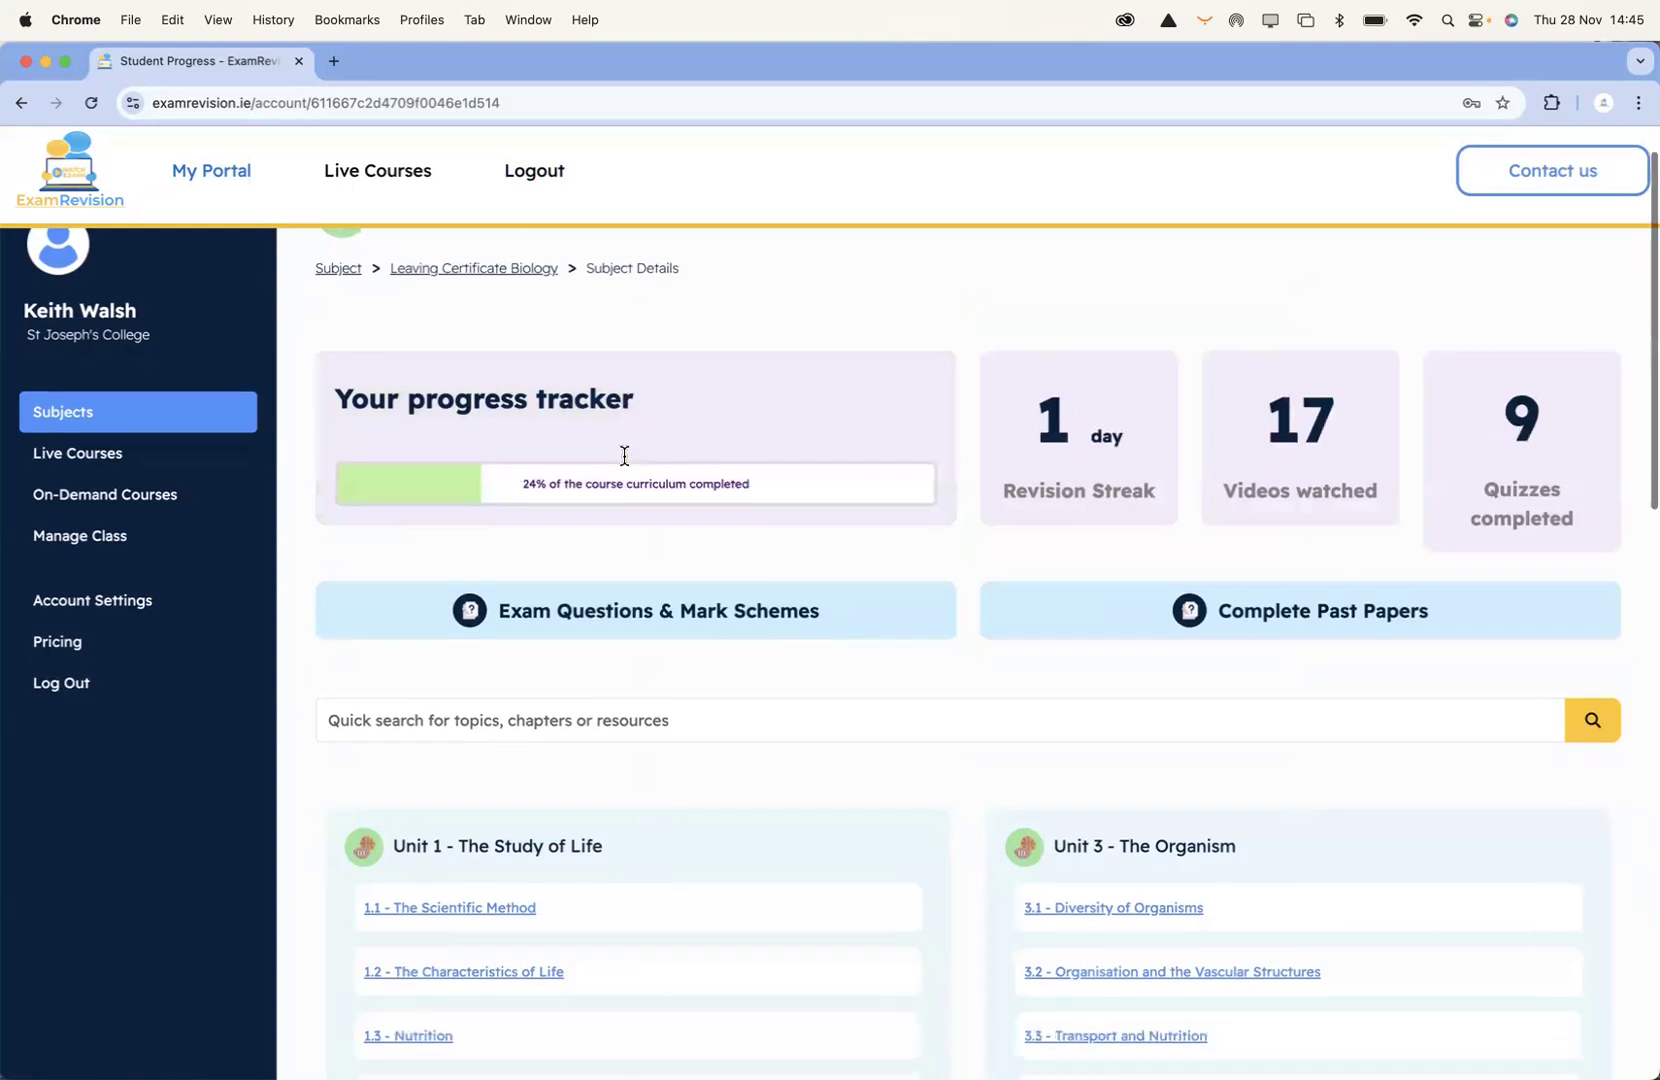
pyautogui.scroll(4, 624, 456)
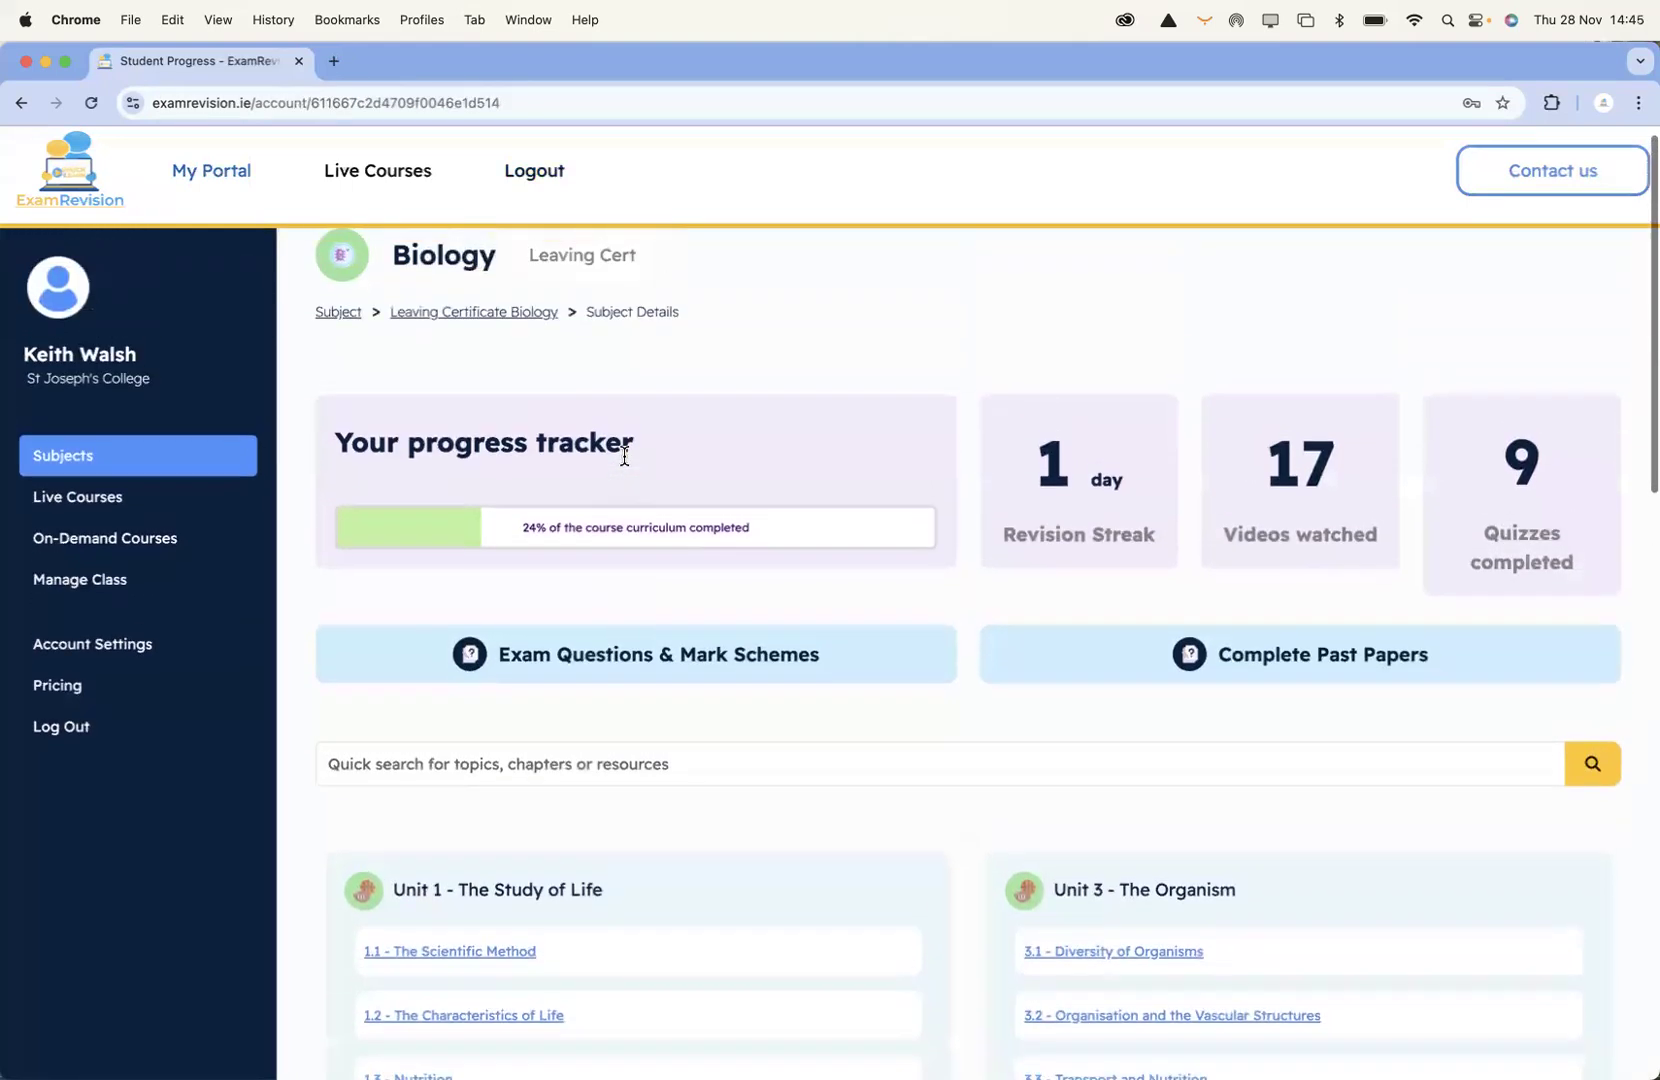
pyautogui.scroll(-6, 627, 466)
pyautogui.scroll(2, 627, 466)
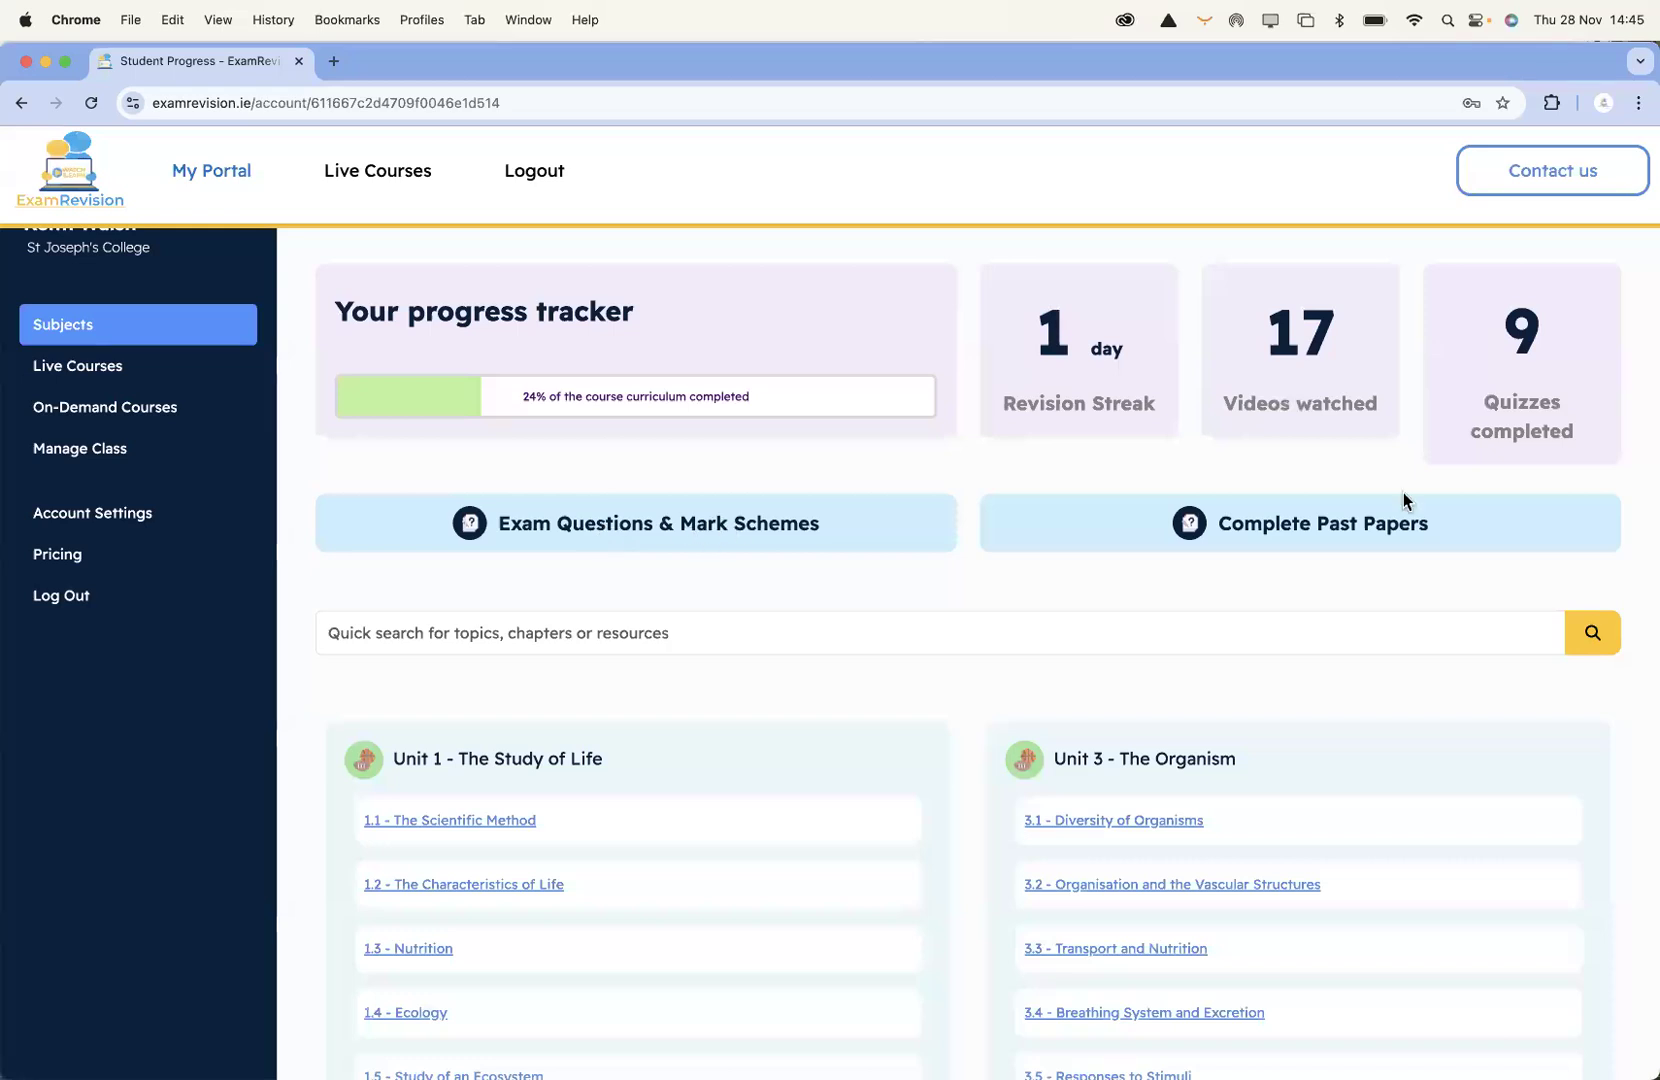
pyautogui.scroll(-5, 1300, 535)
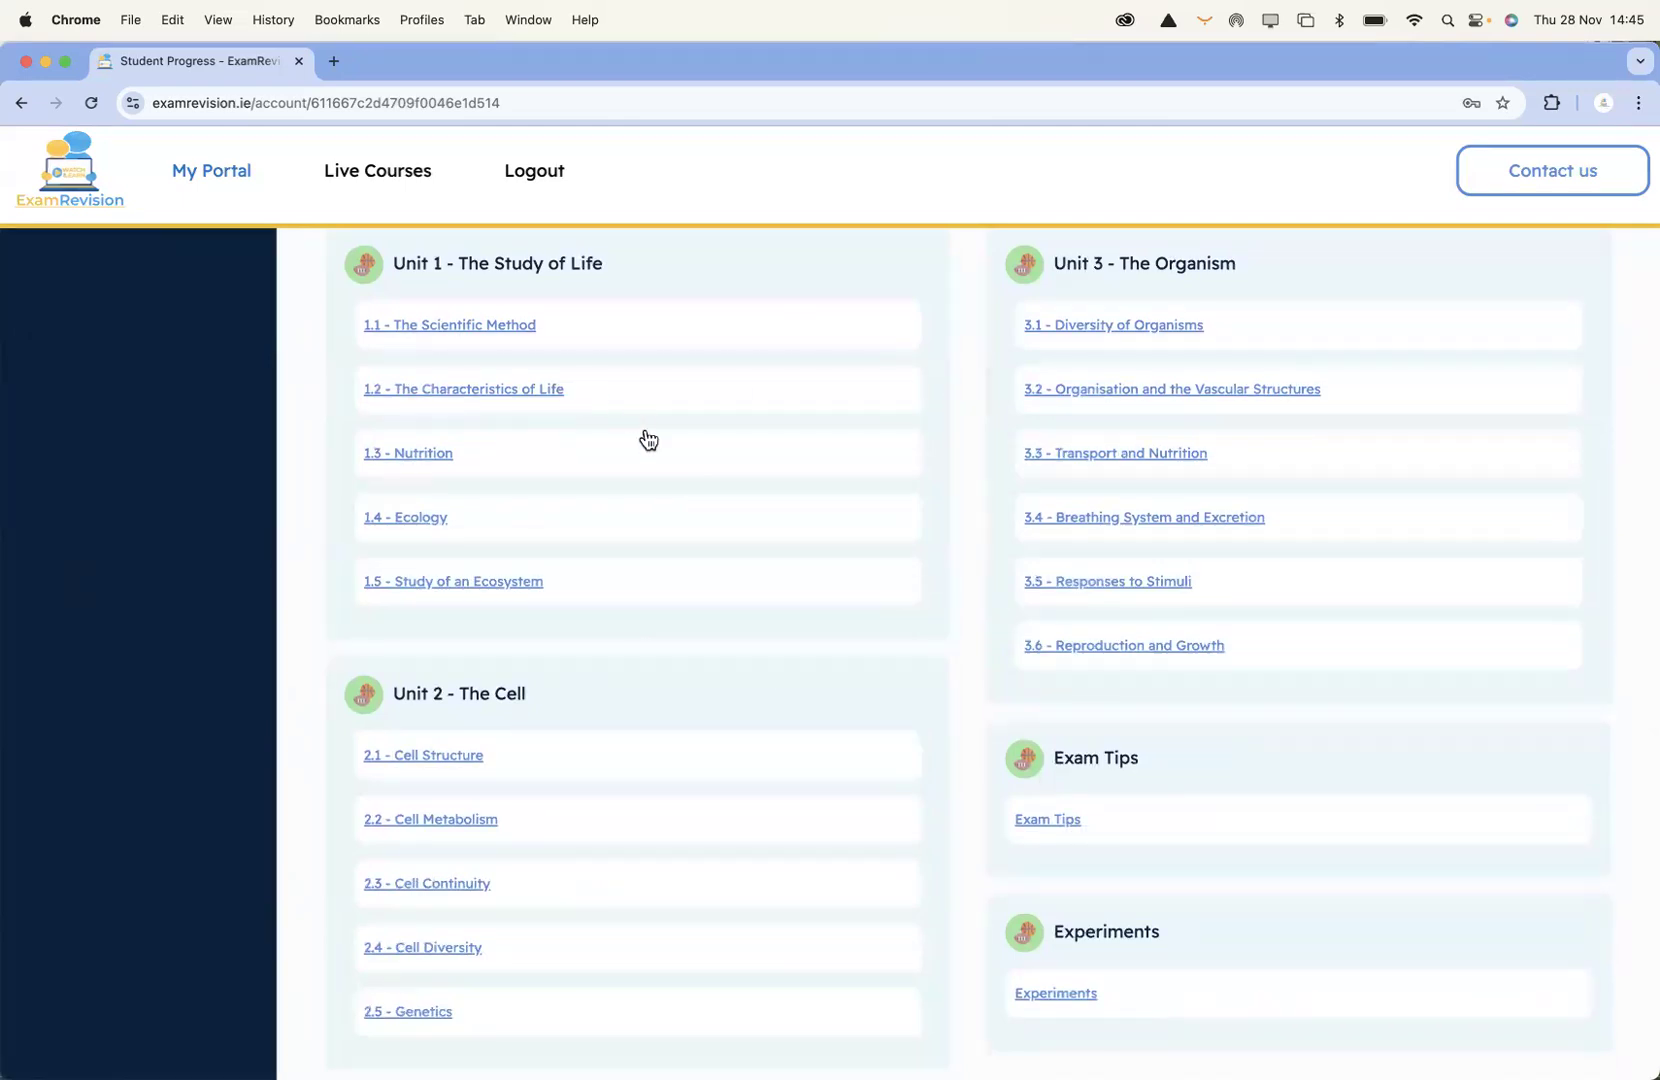
pyautogui.scroll(-1, 643, 437)
pyautogui.scroll(1, 648, 440)
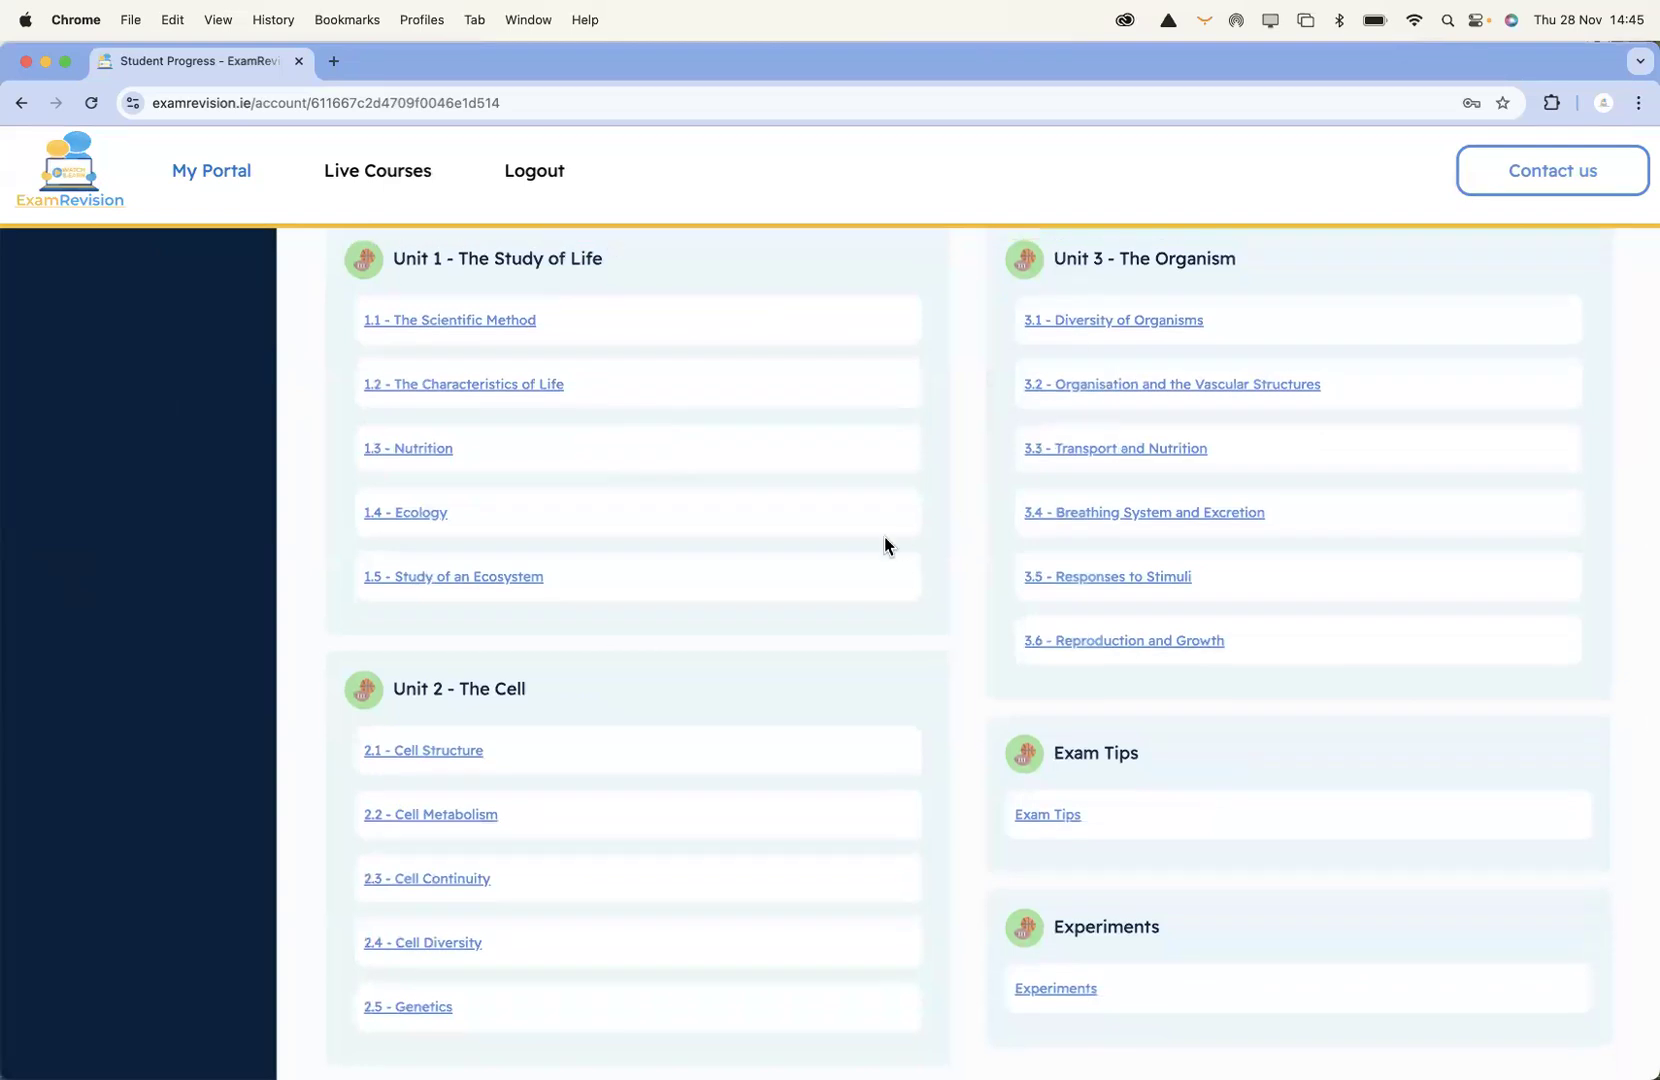
pyautogui.click(405, 813)
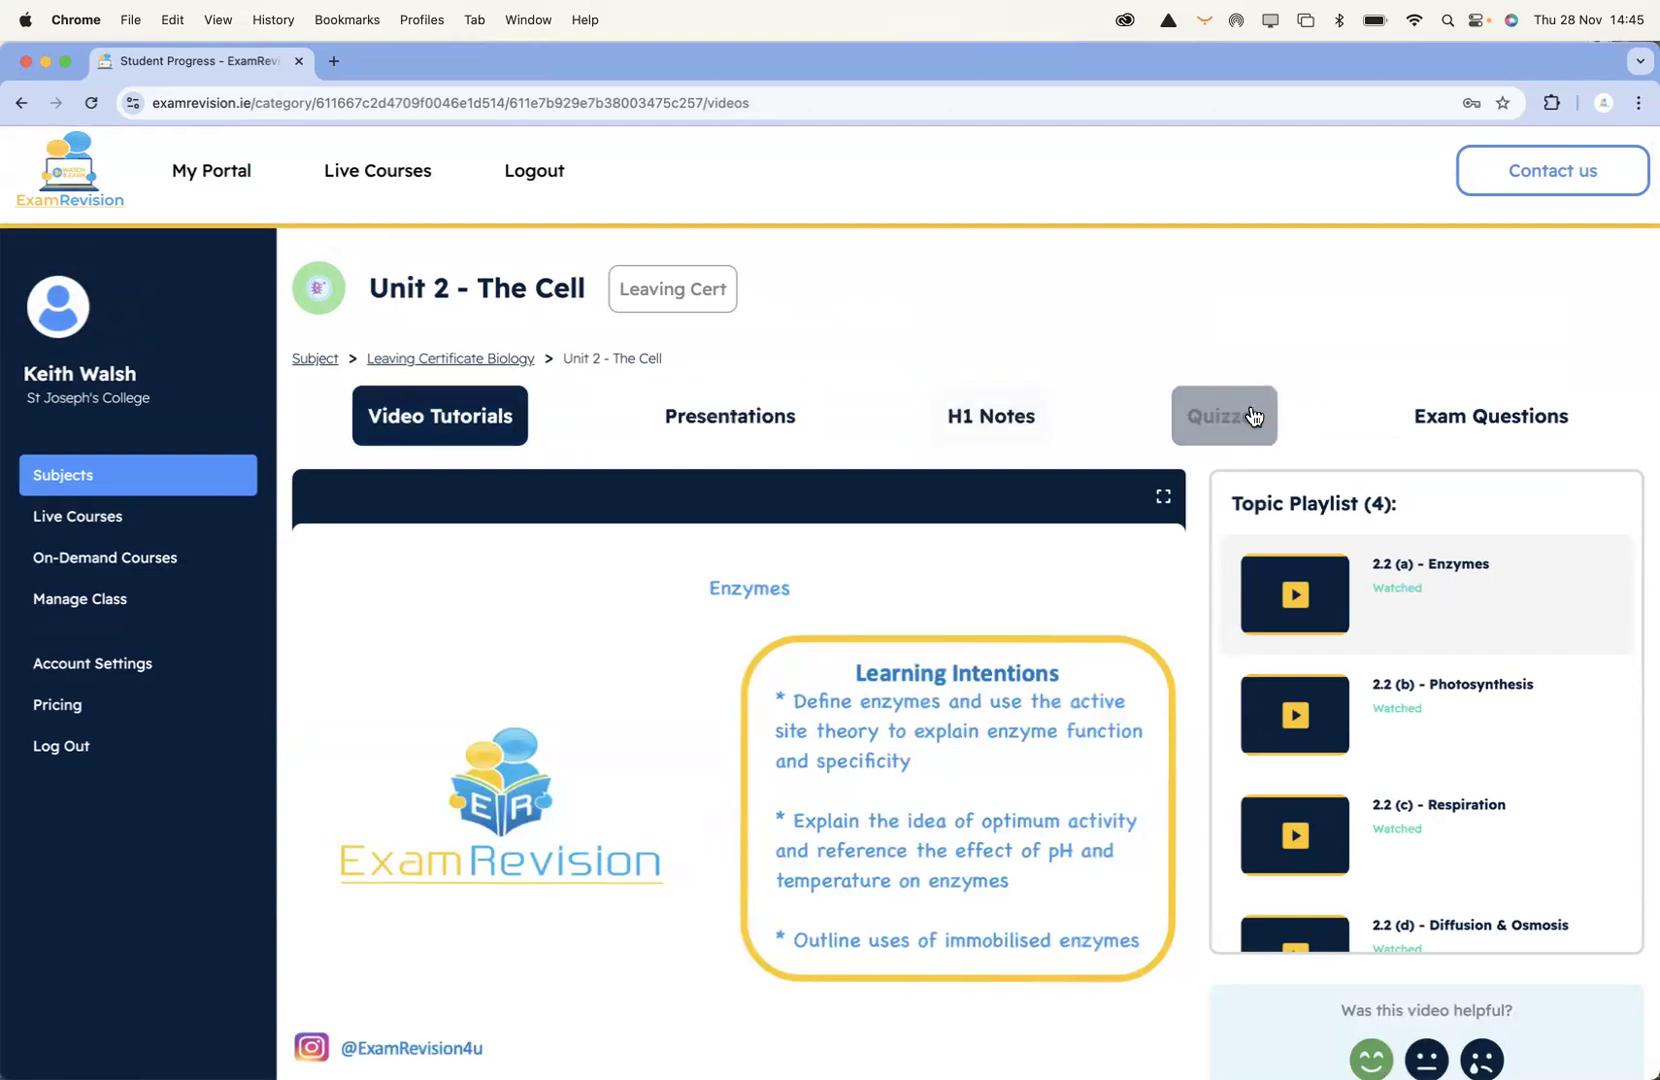
# Browse the Unit 2 video page and playlist, then play the 2.2 (a) - Enzymes tutorial
pyautogui.scroll(-3, 1193, 475)
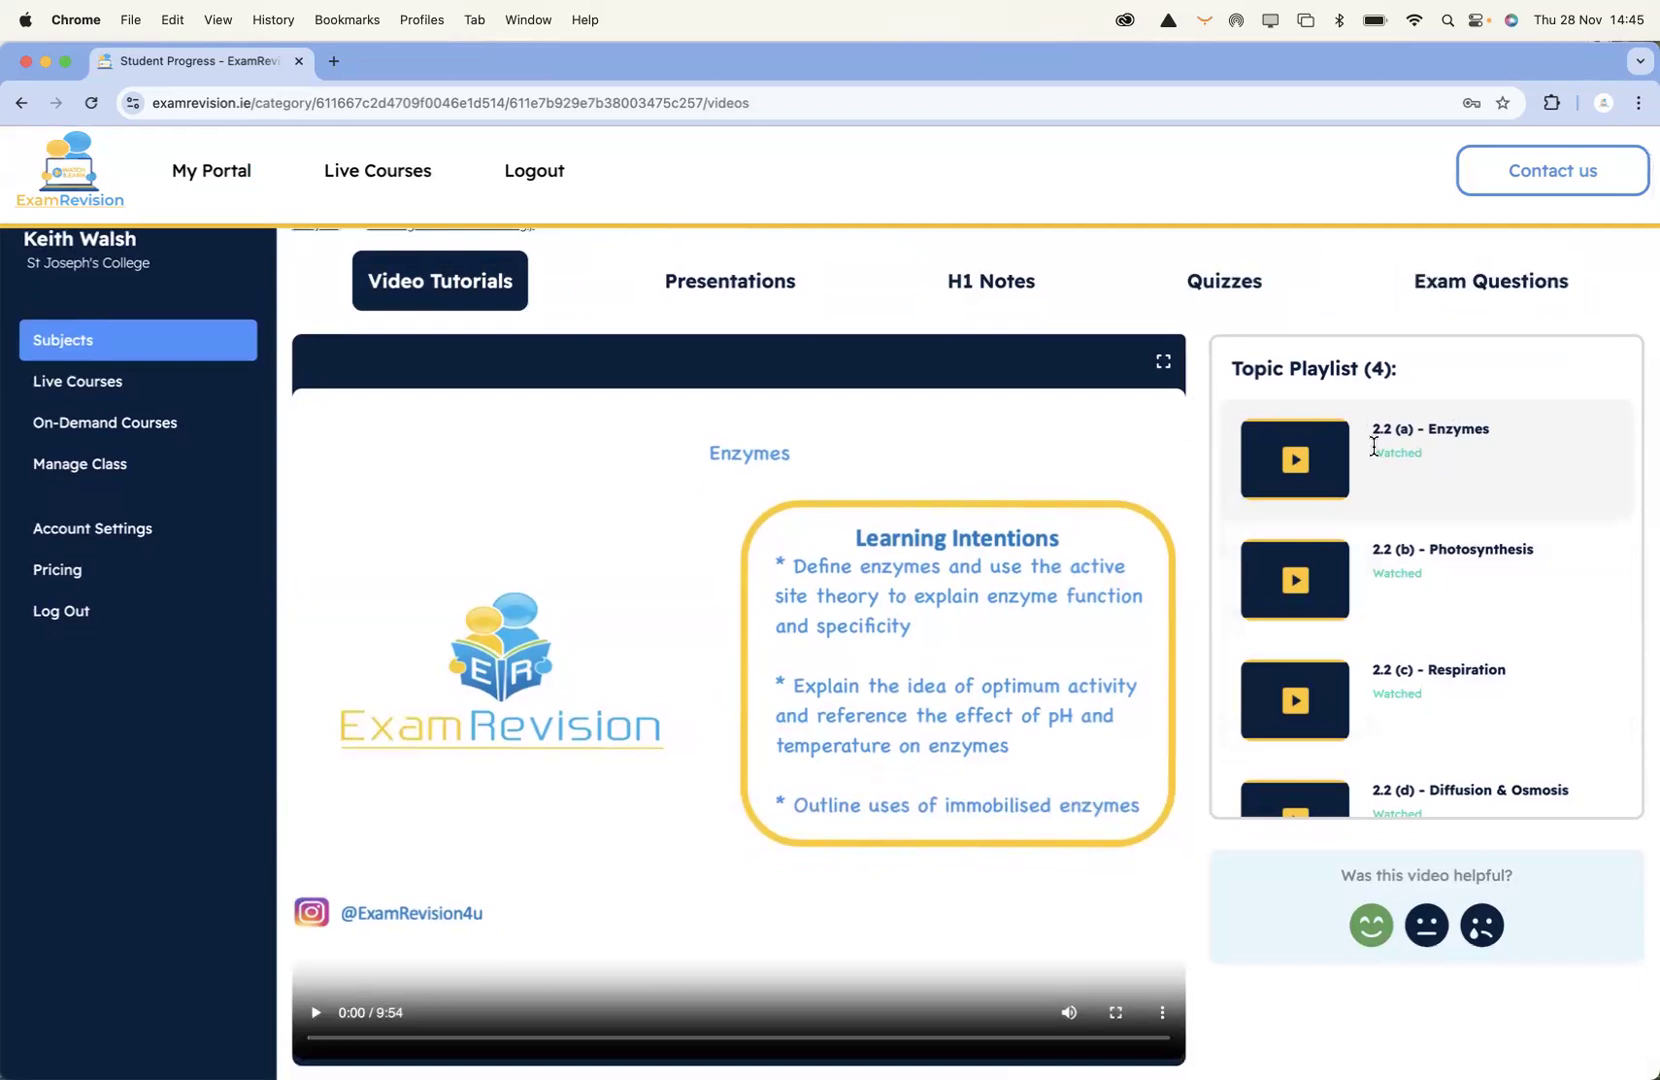
pyautogui.scroll(-2, 1445, 630)
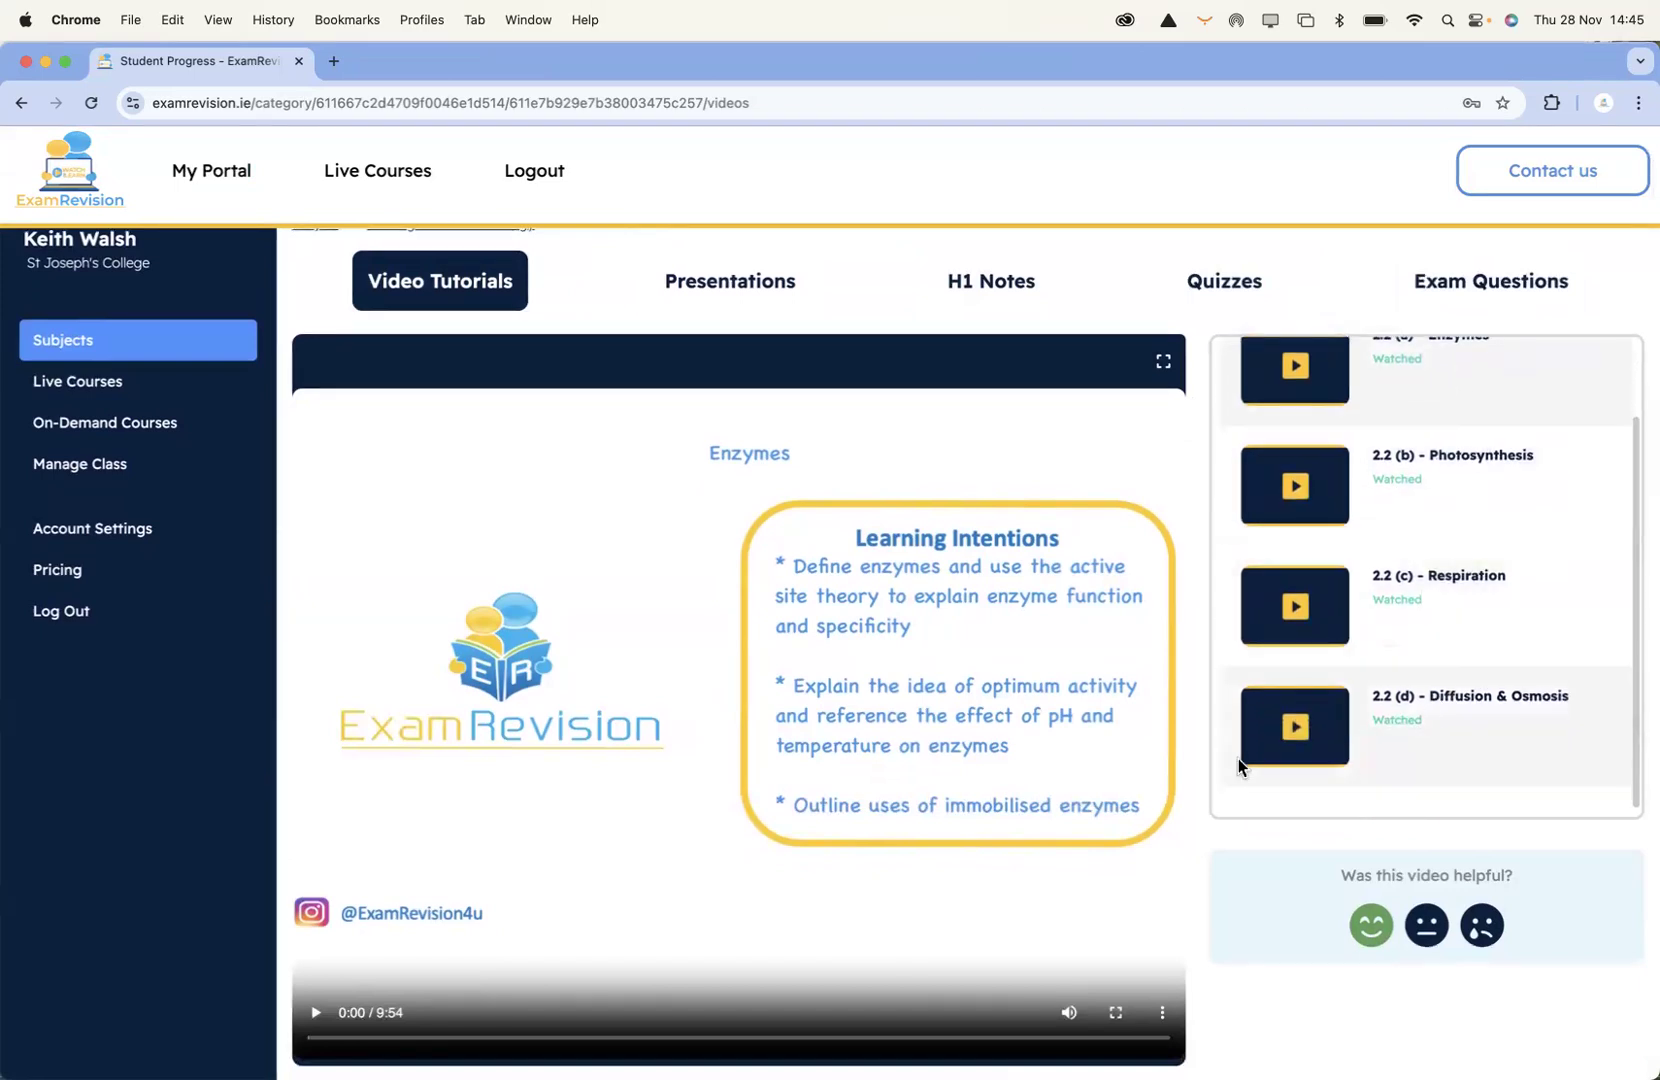
pyautogui.scroll(-2, 1185, 766)
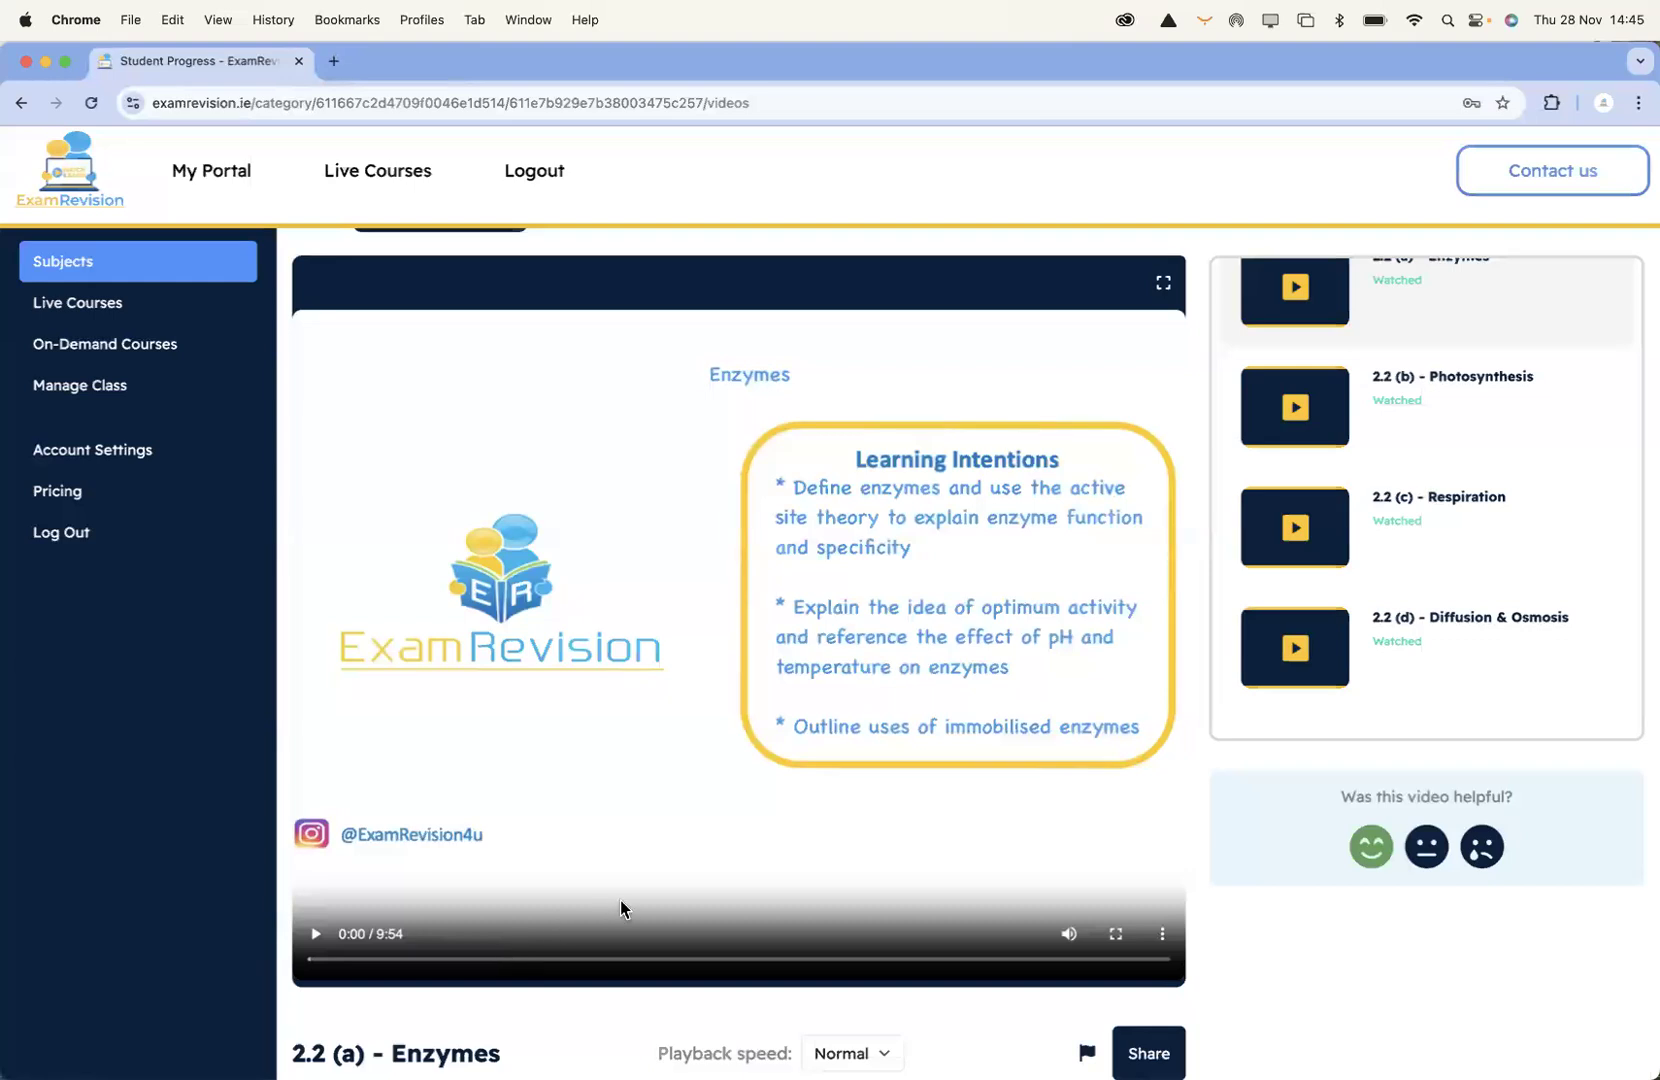
pyautogui.scroll(-8, 978, 889)
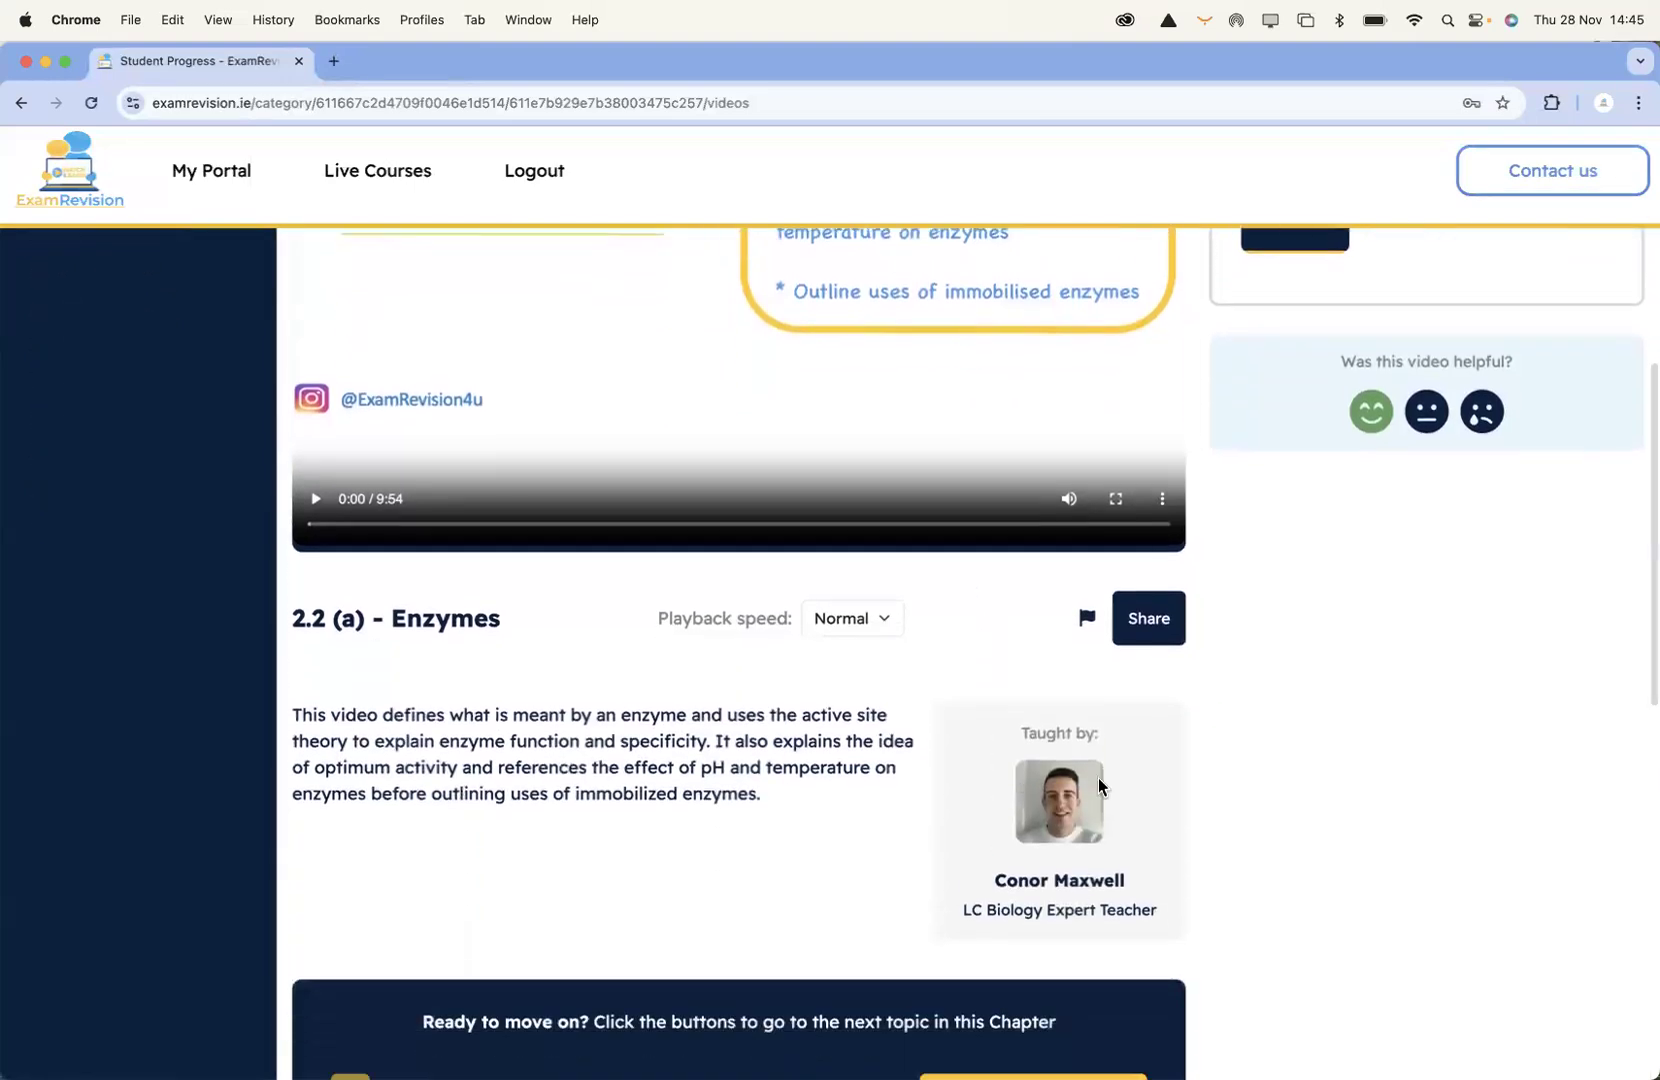
pyautogui.scroll(3, 1098, 786)
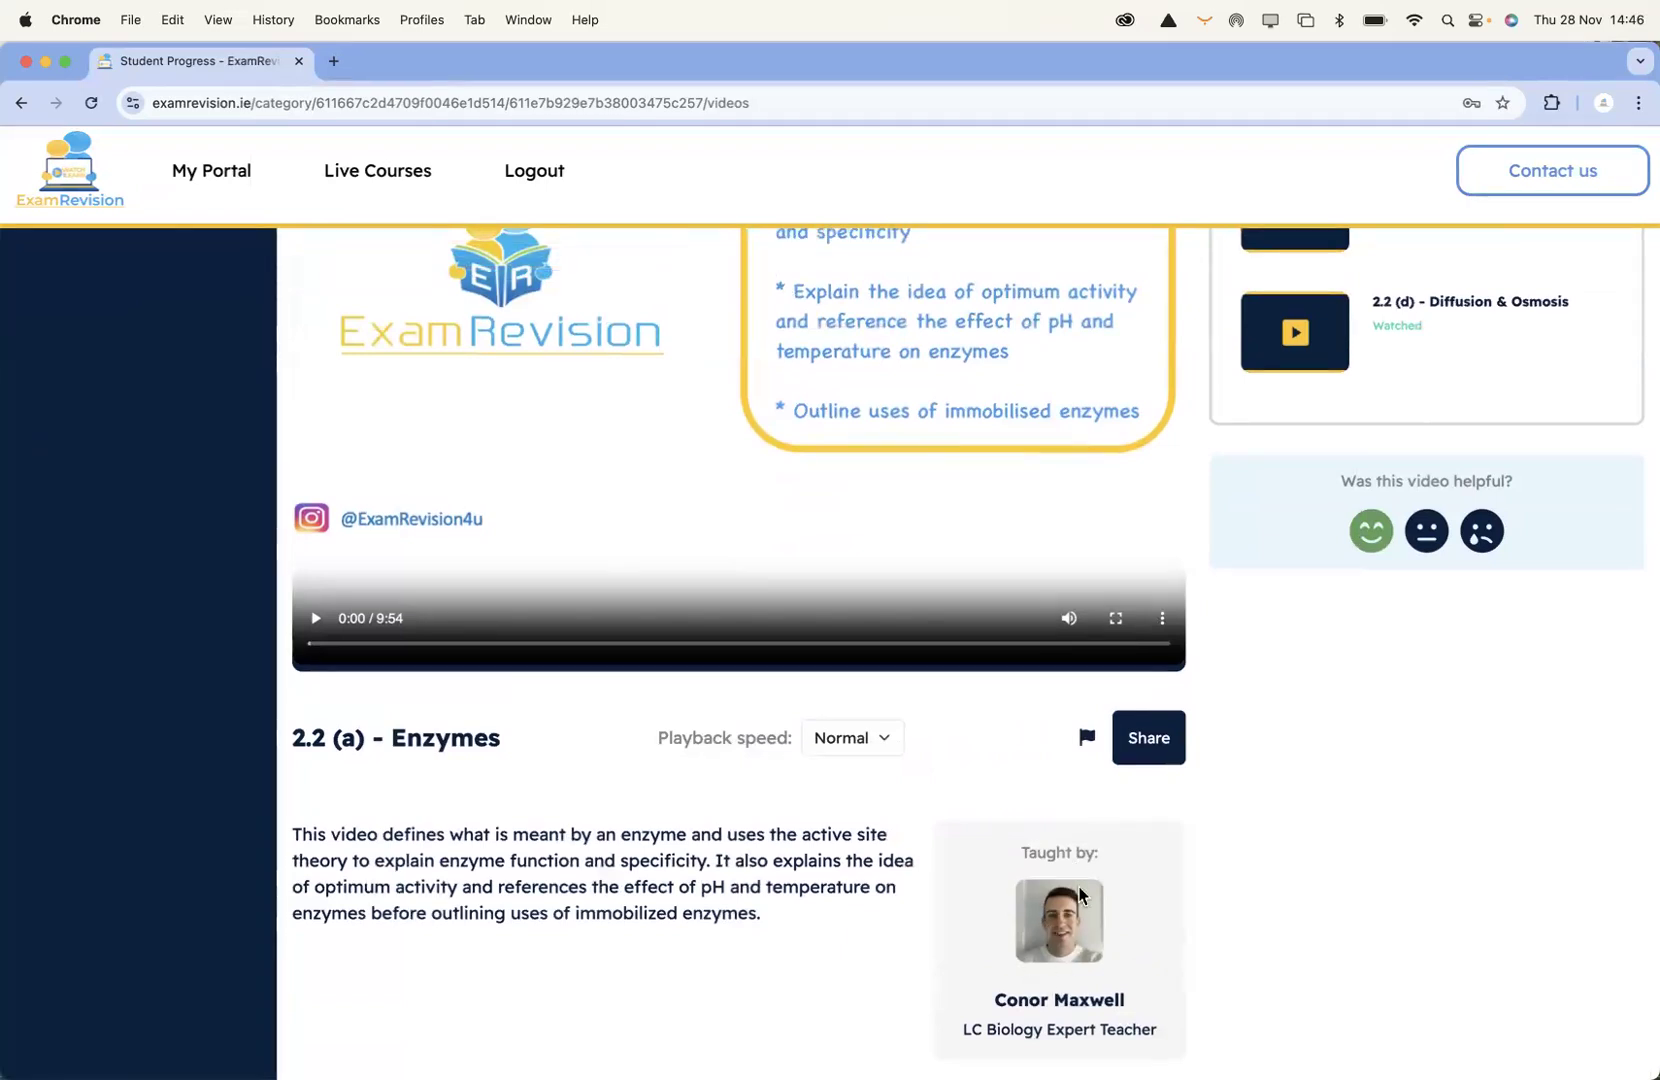
pyautogui.scroll(5, 1079, 893)
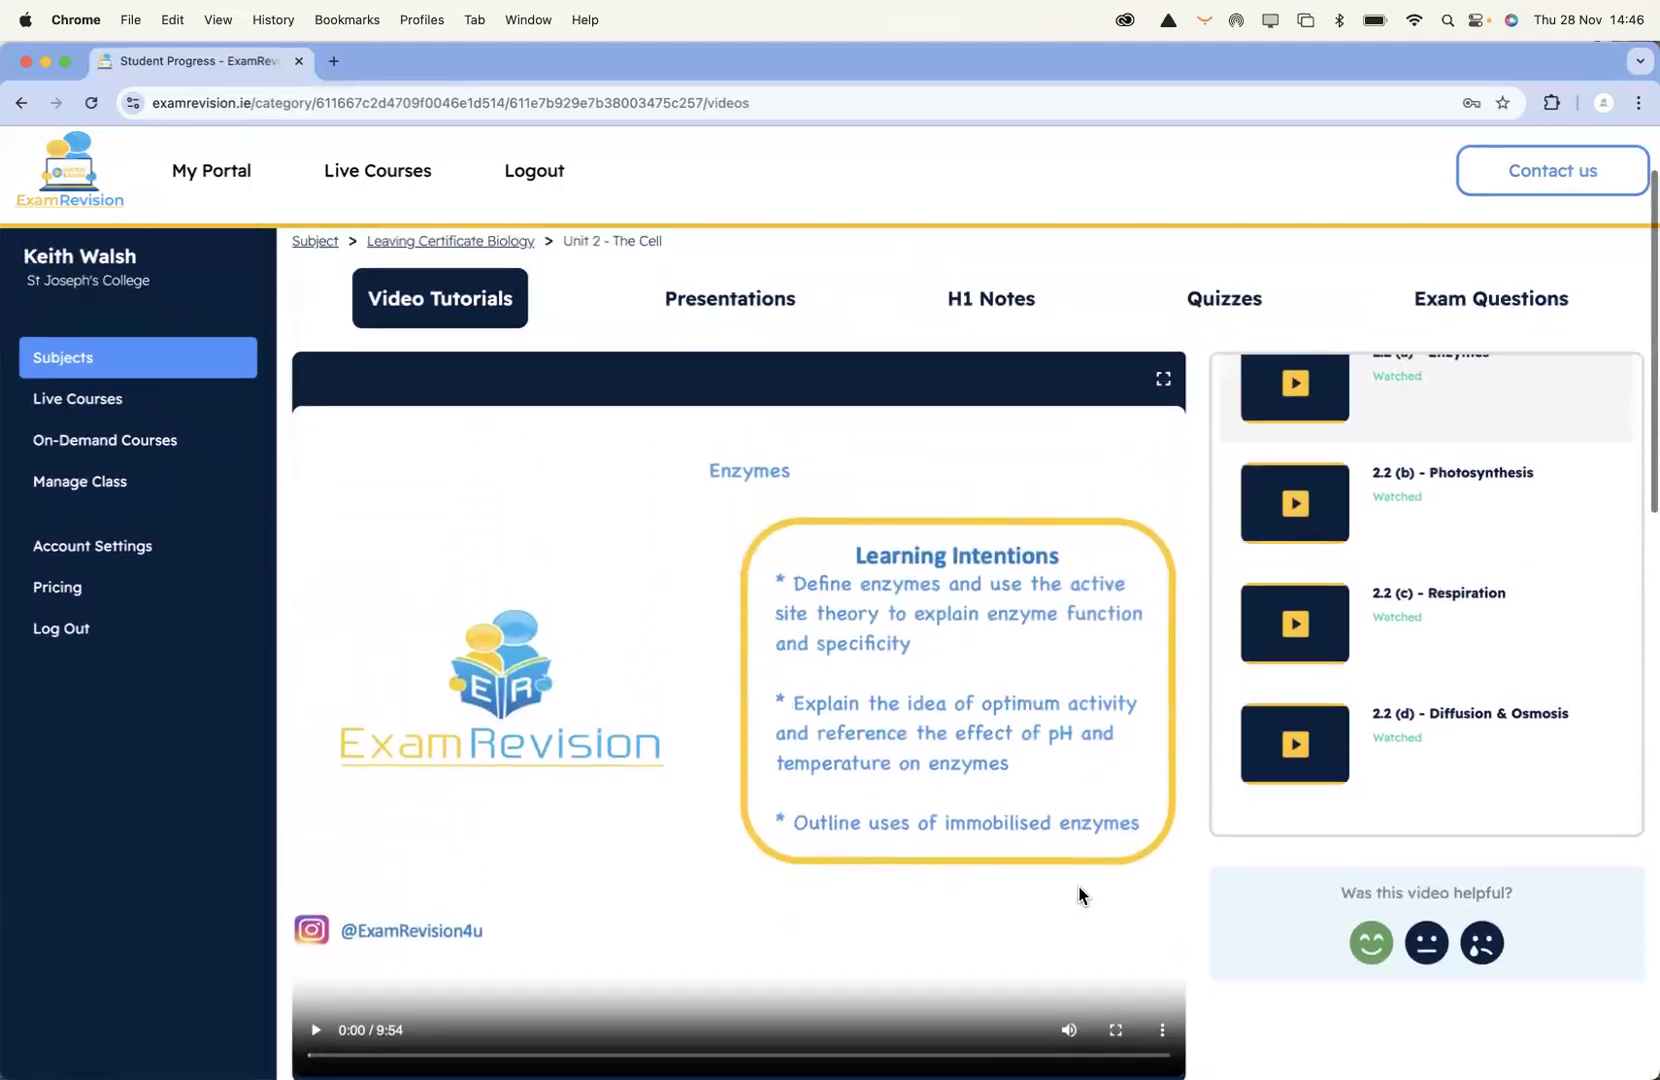
pyautogui.scroll(-1, 888, 662)
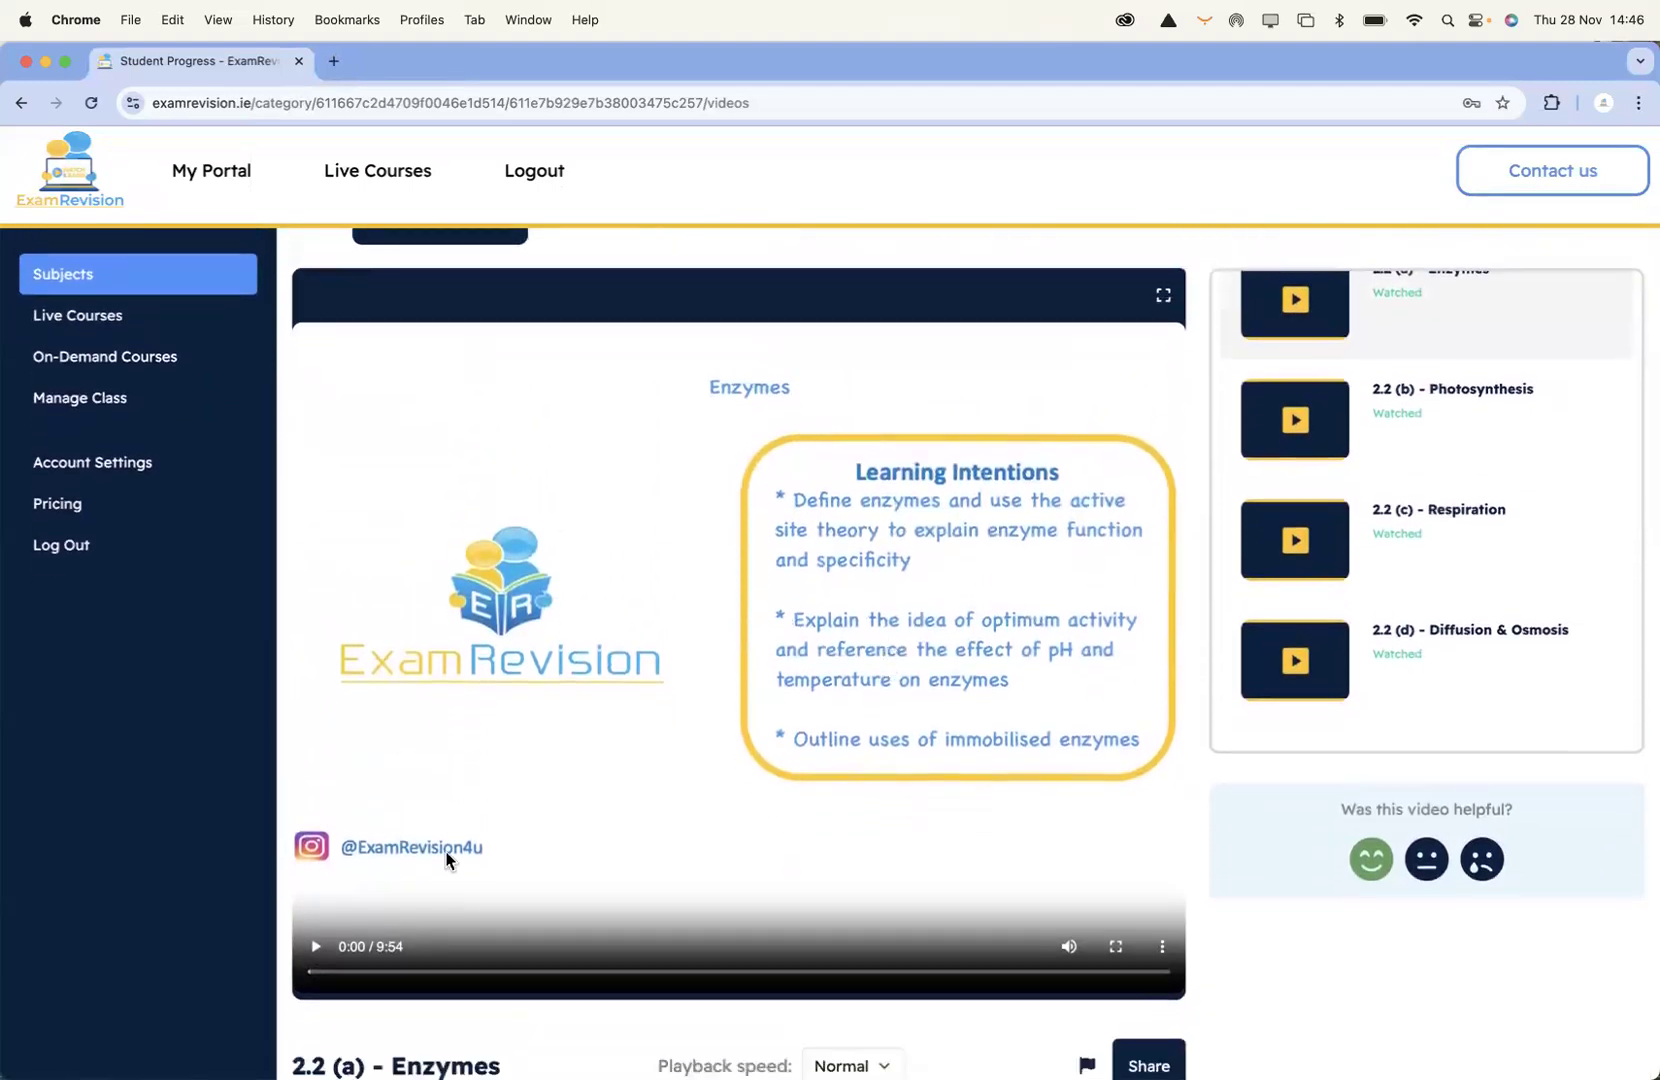
pyautogui.click(318, 950)
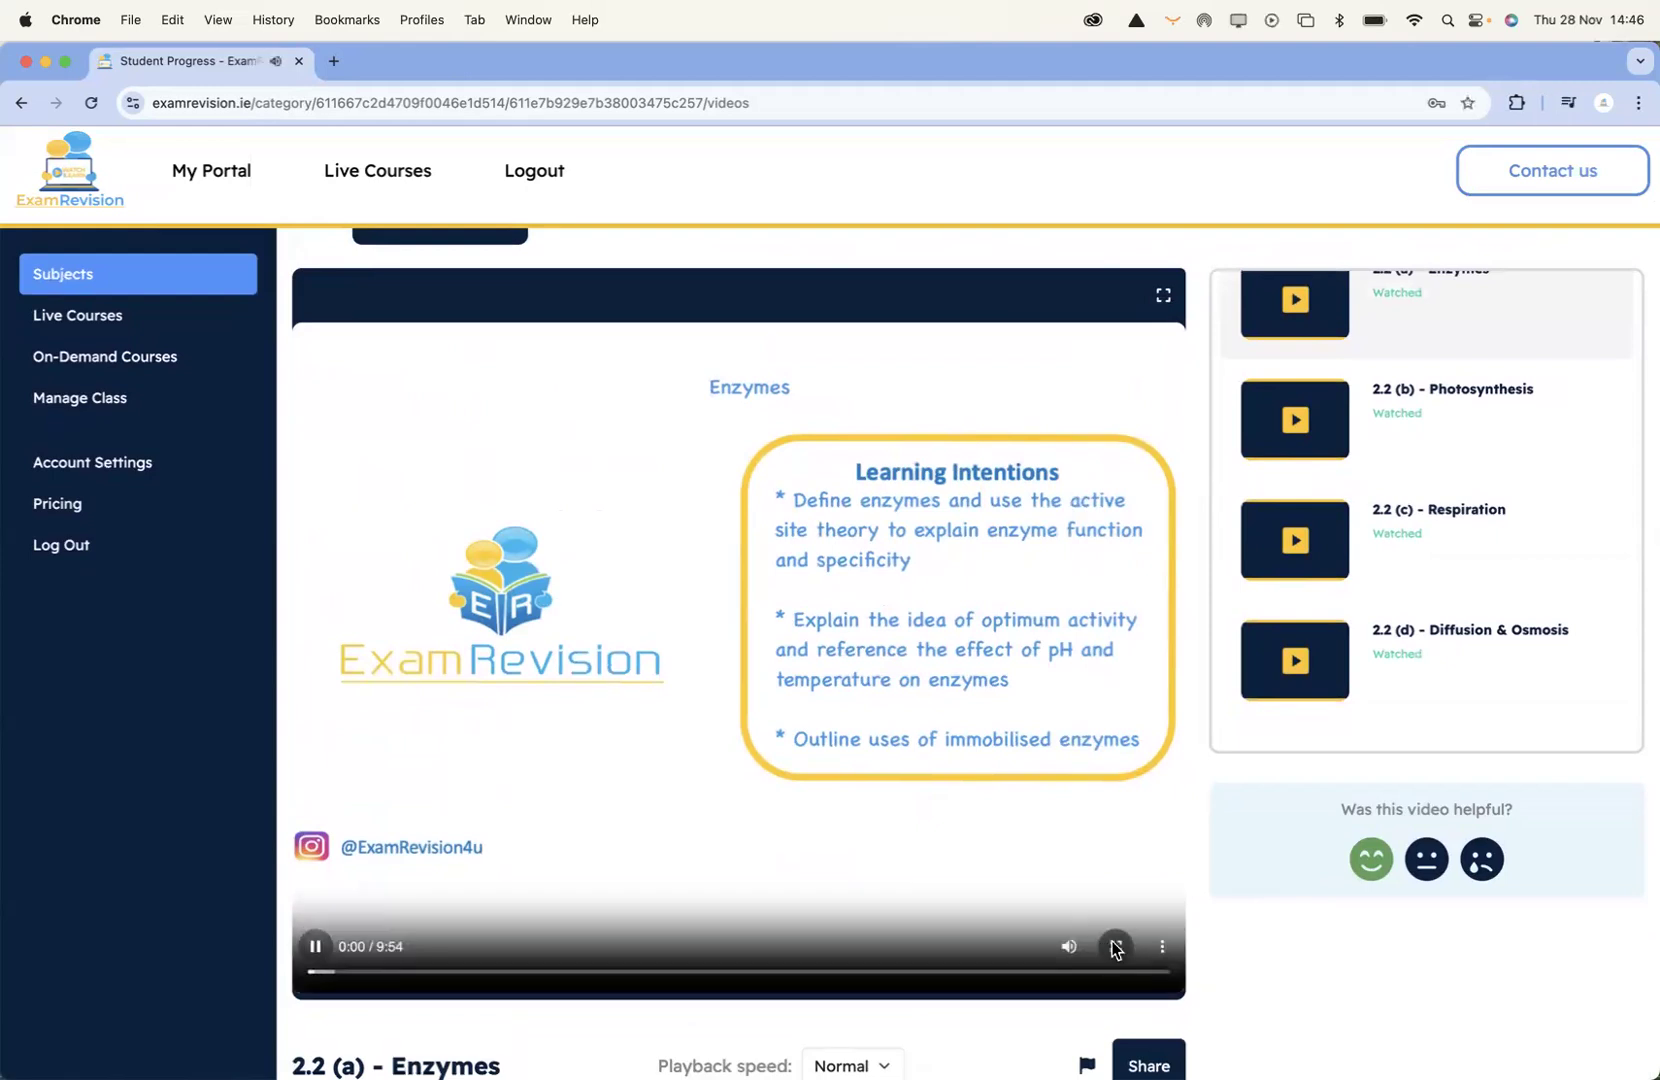
# Watch Enzymes full screen briefly, then switch via Photosynthesis to the 2.2 (c) Respiration video
pyautogui.click(1116, 948)
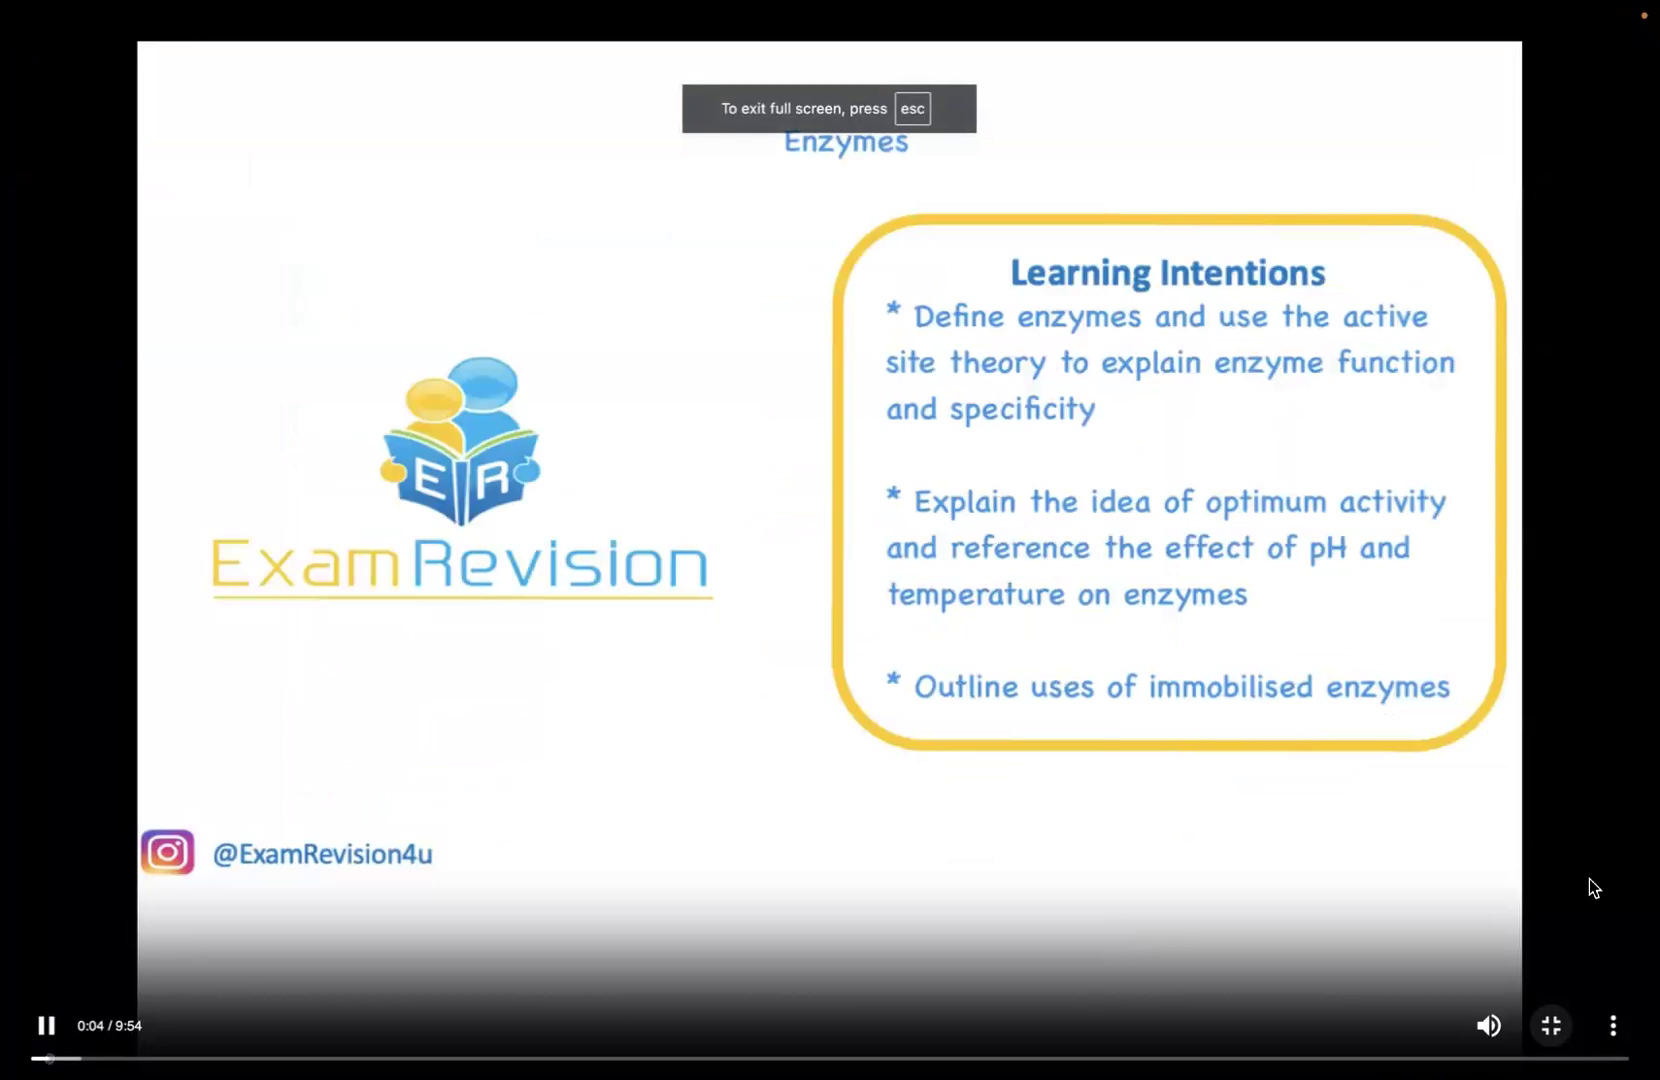
pyautogui.press('Escape')
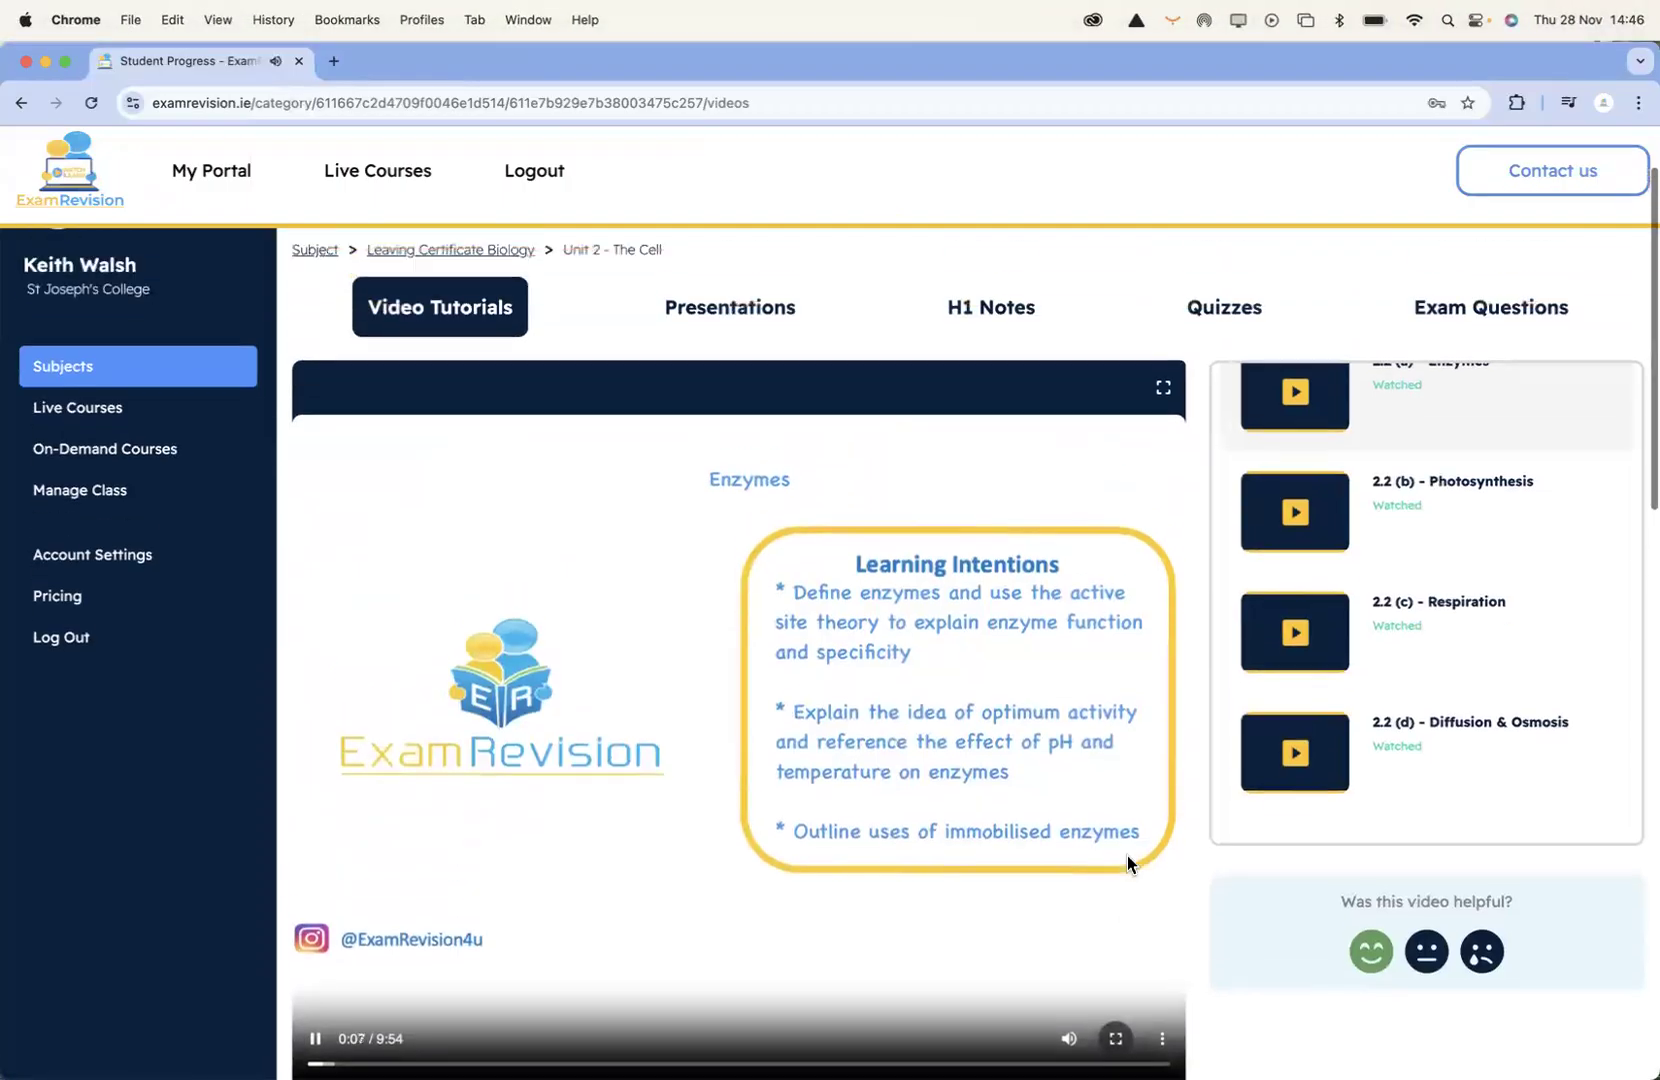
pyautogui.click(1465, 540)
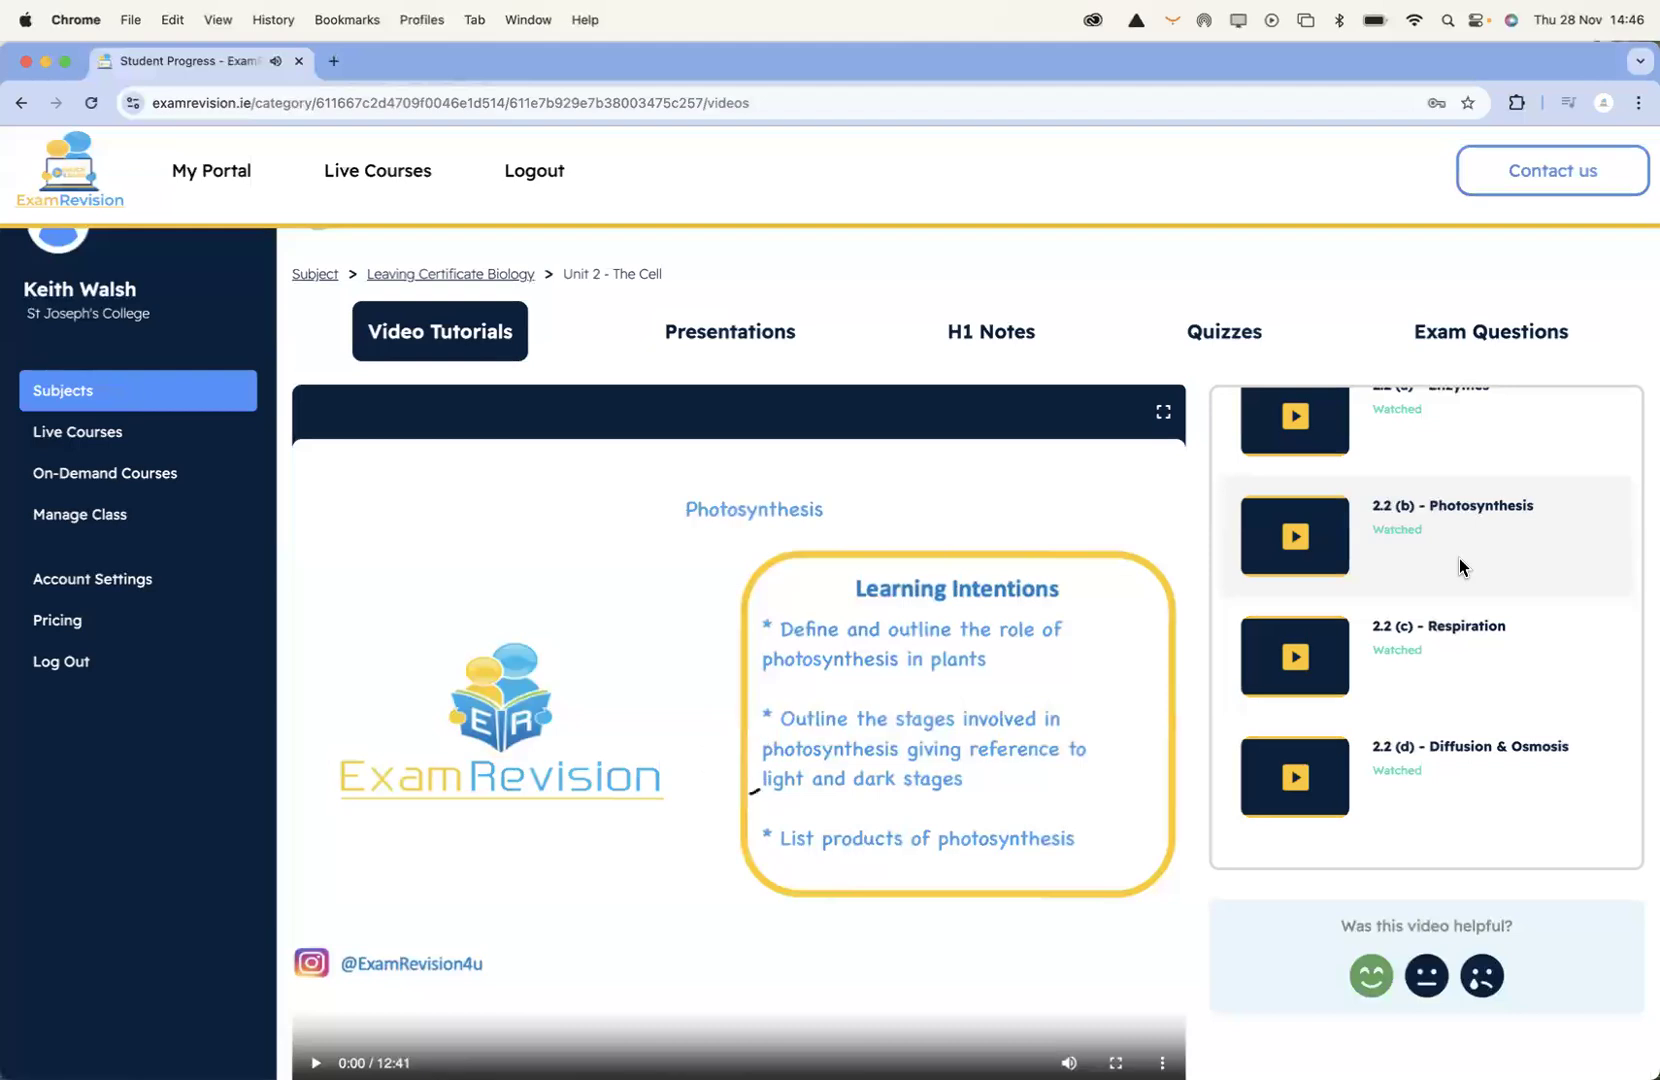
pyautogui.scroll(-2, 991, 670)
pyautogui.click(1463, 536)
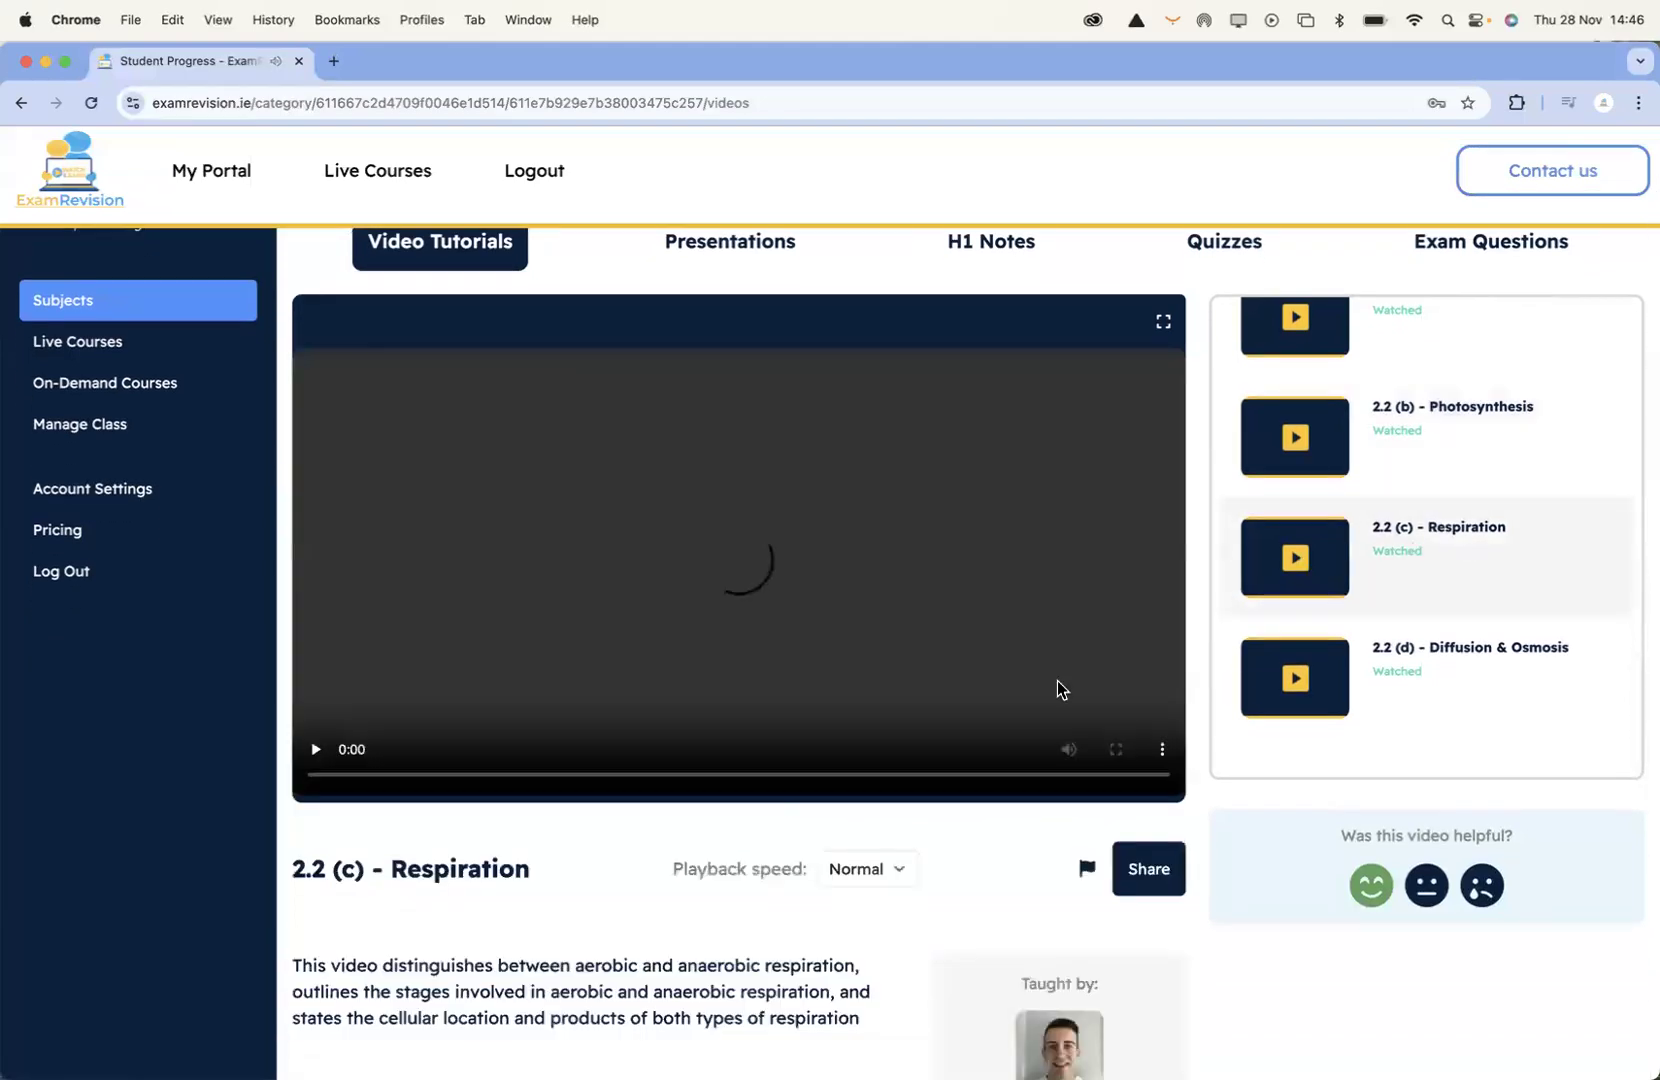
pyautogui.scroll(1, 1065, 640)
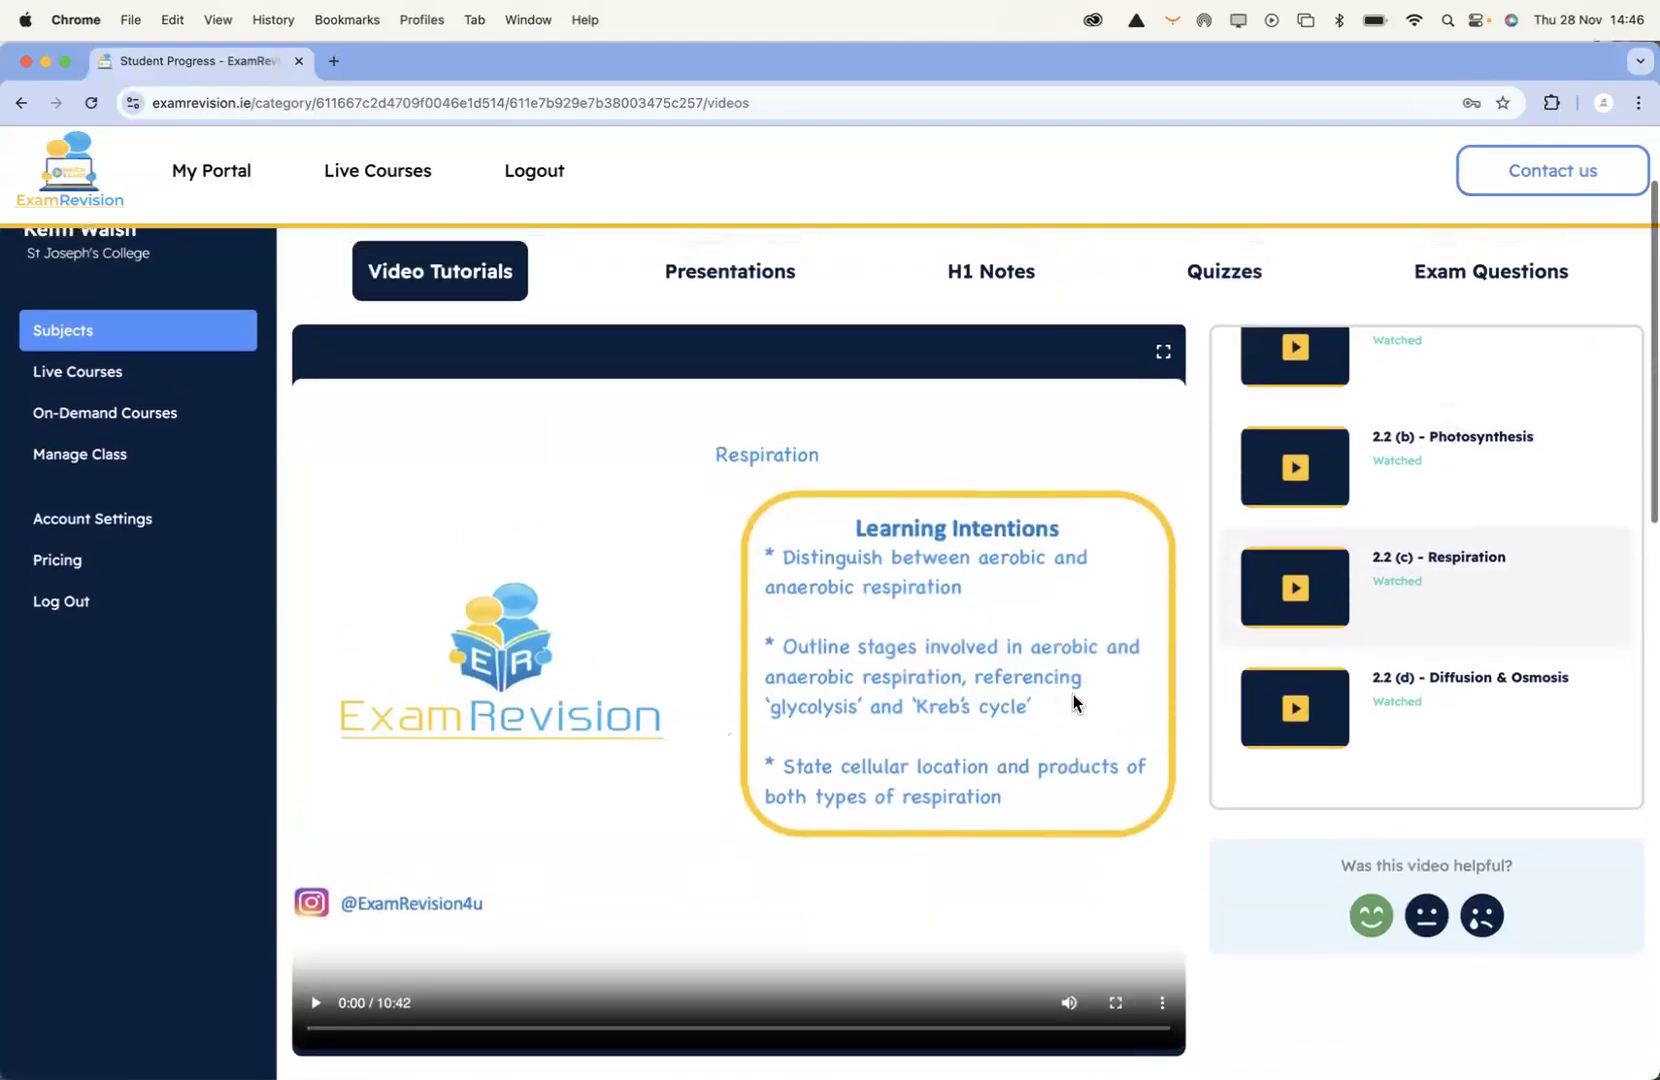
# Play Respiration full screen, seek to the Detailed Events slide at 8:28, and exit full screen
pyautogui.click(1116, 1002)
pyautogui.click(46, 1025)
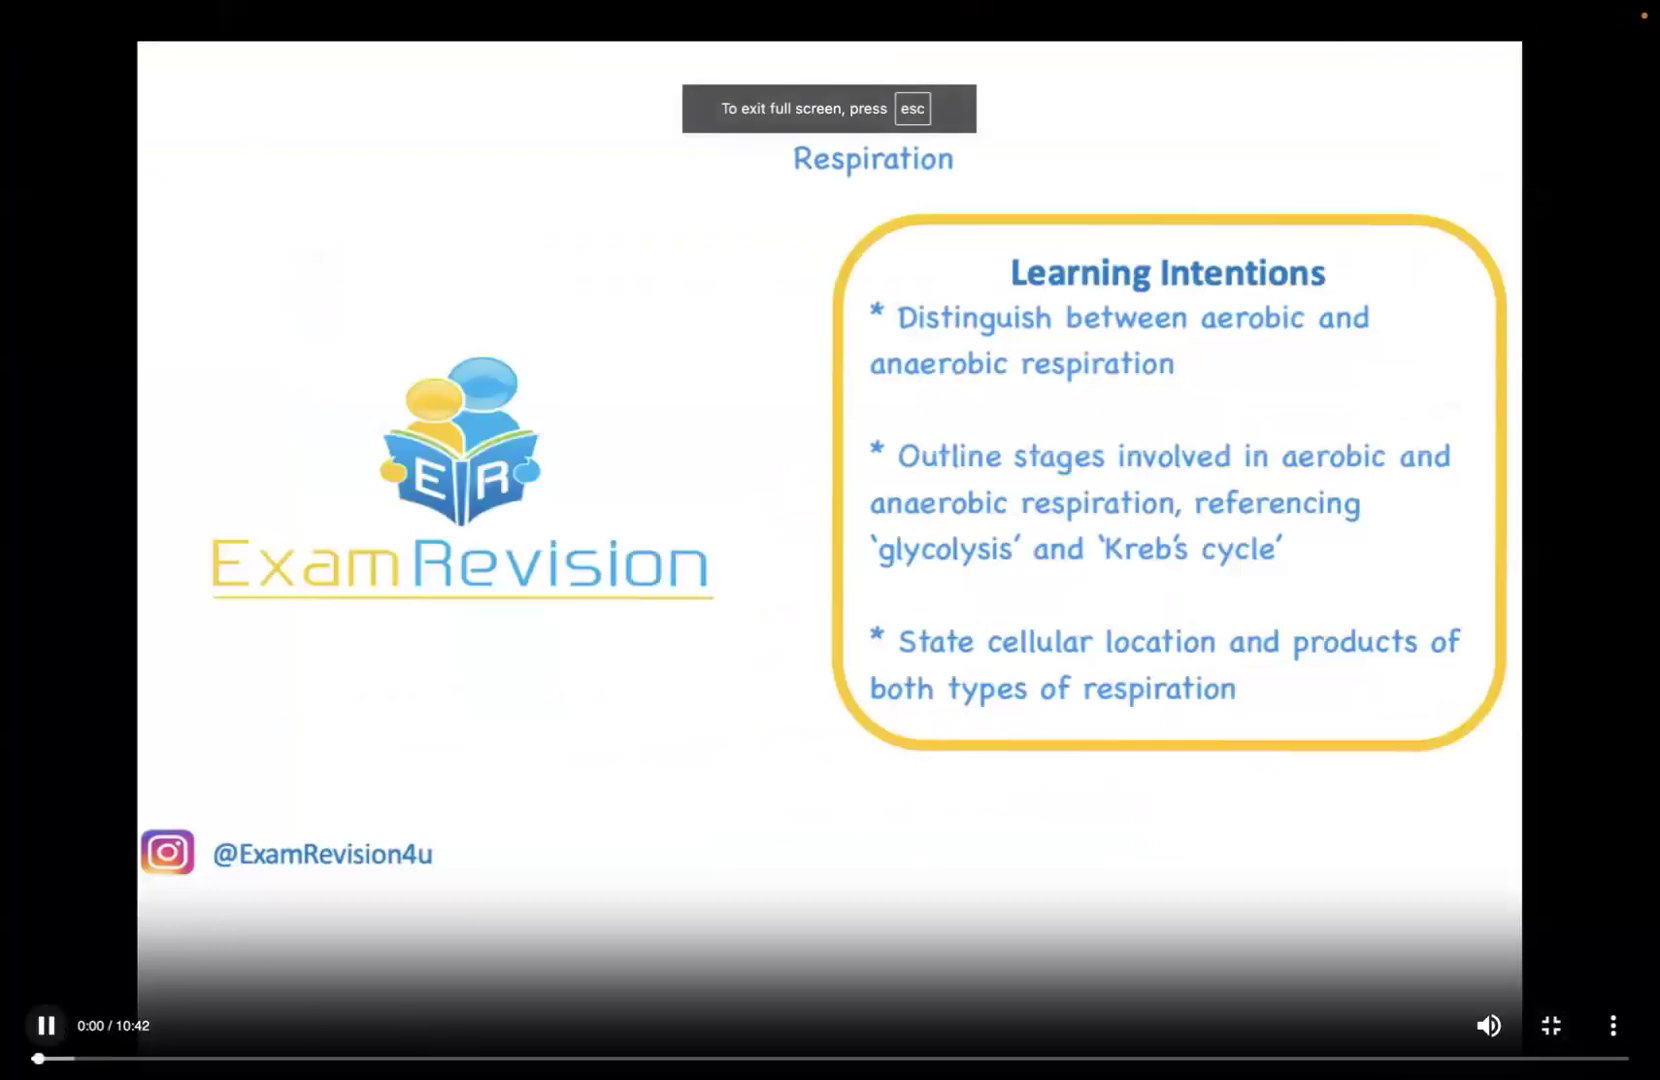
pyautogui.click(717, 1058)
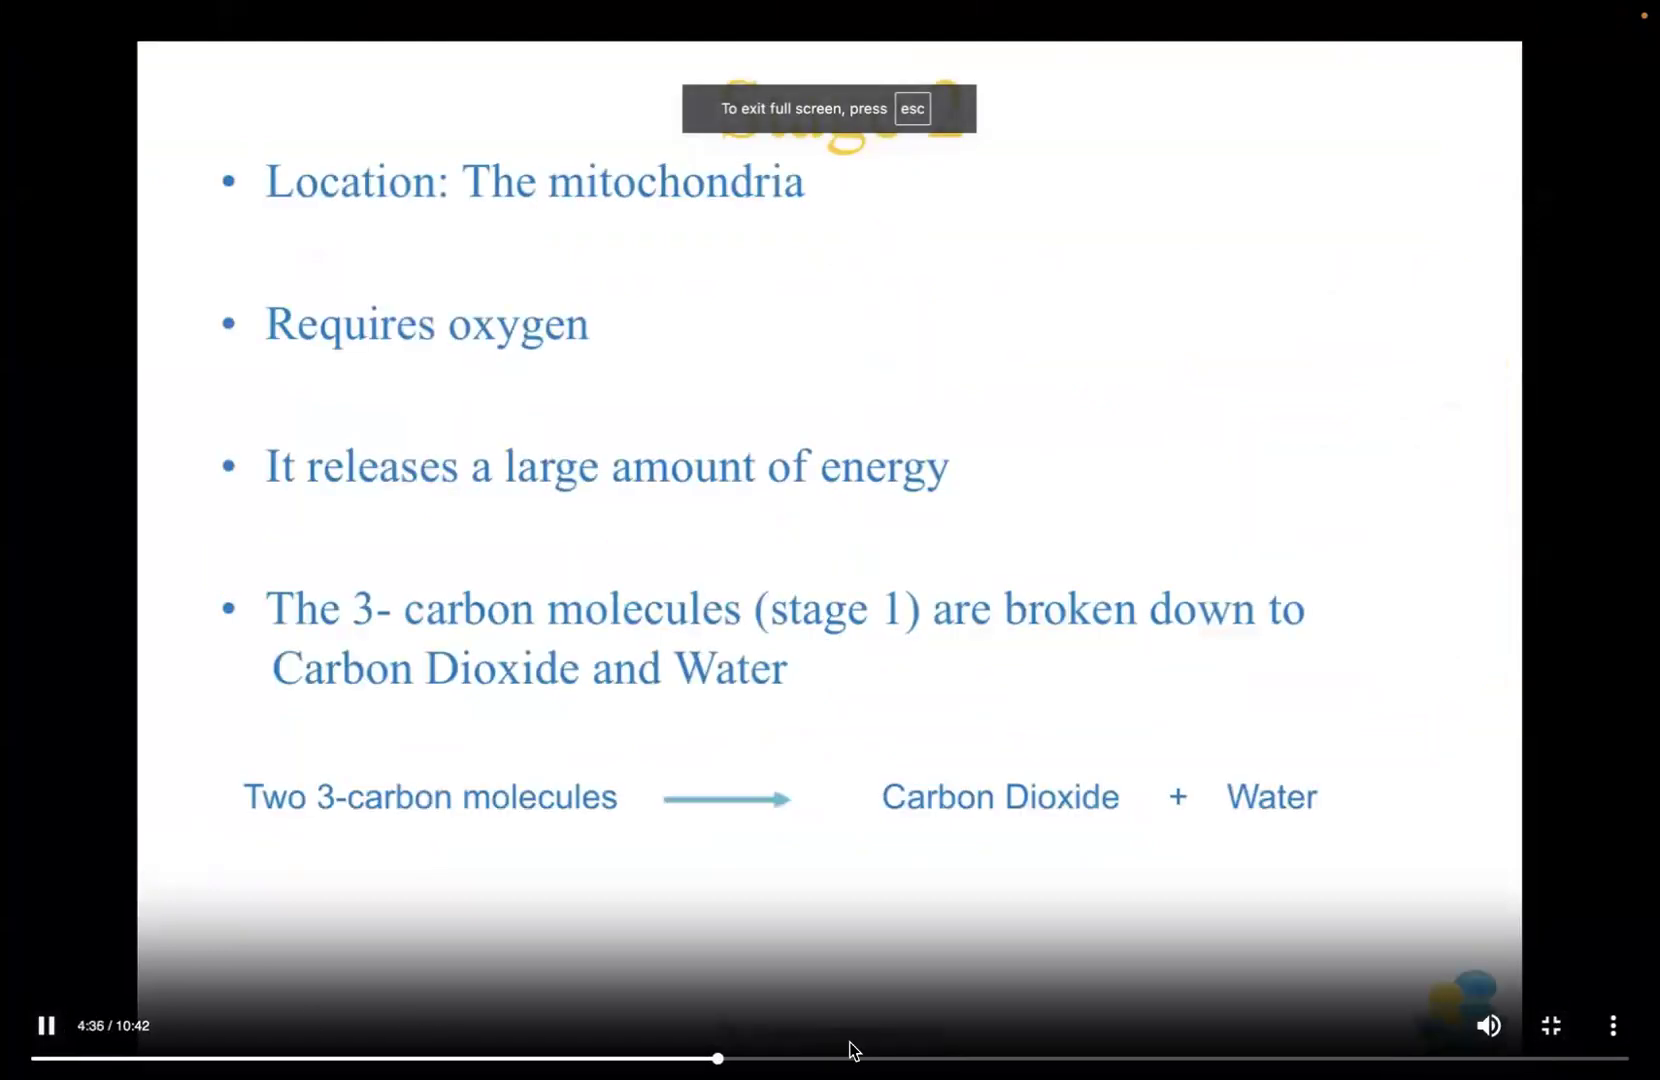
pyautogui.click(852, 1057)
pyautogui.click(1101, 1058)
pyautogui.click(1291, 1058)
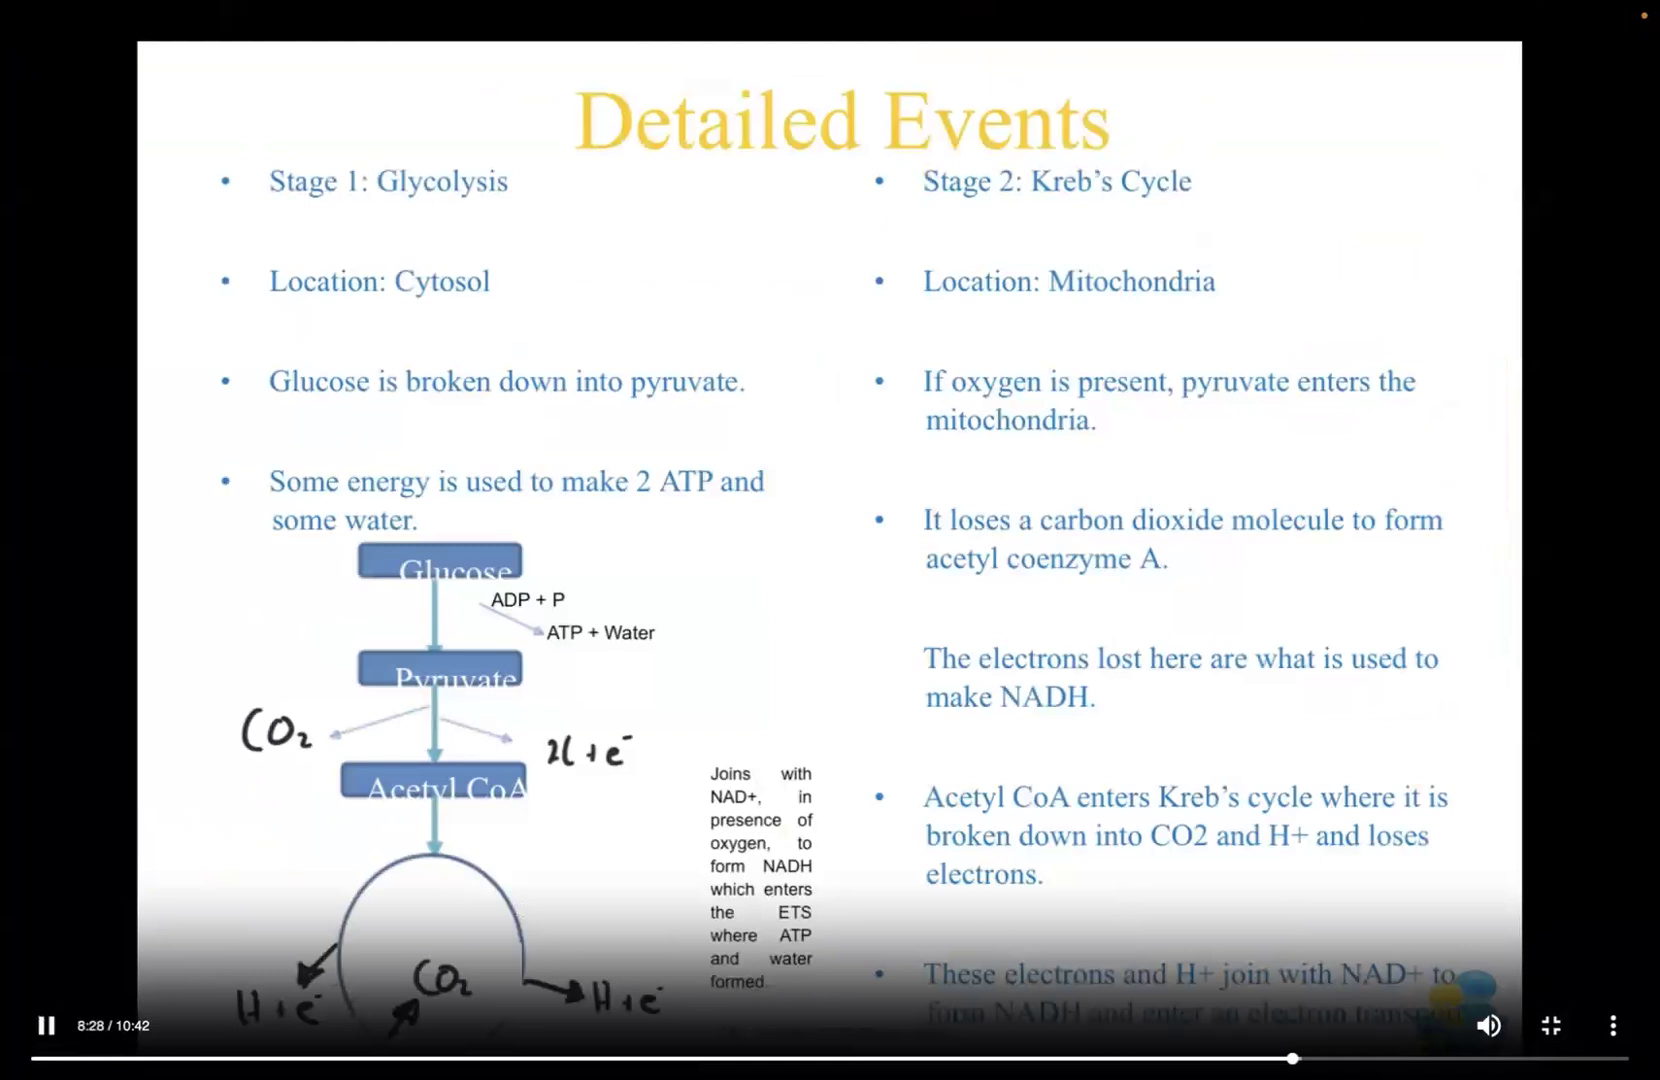
pyautogui.click(1551, 1025)
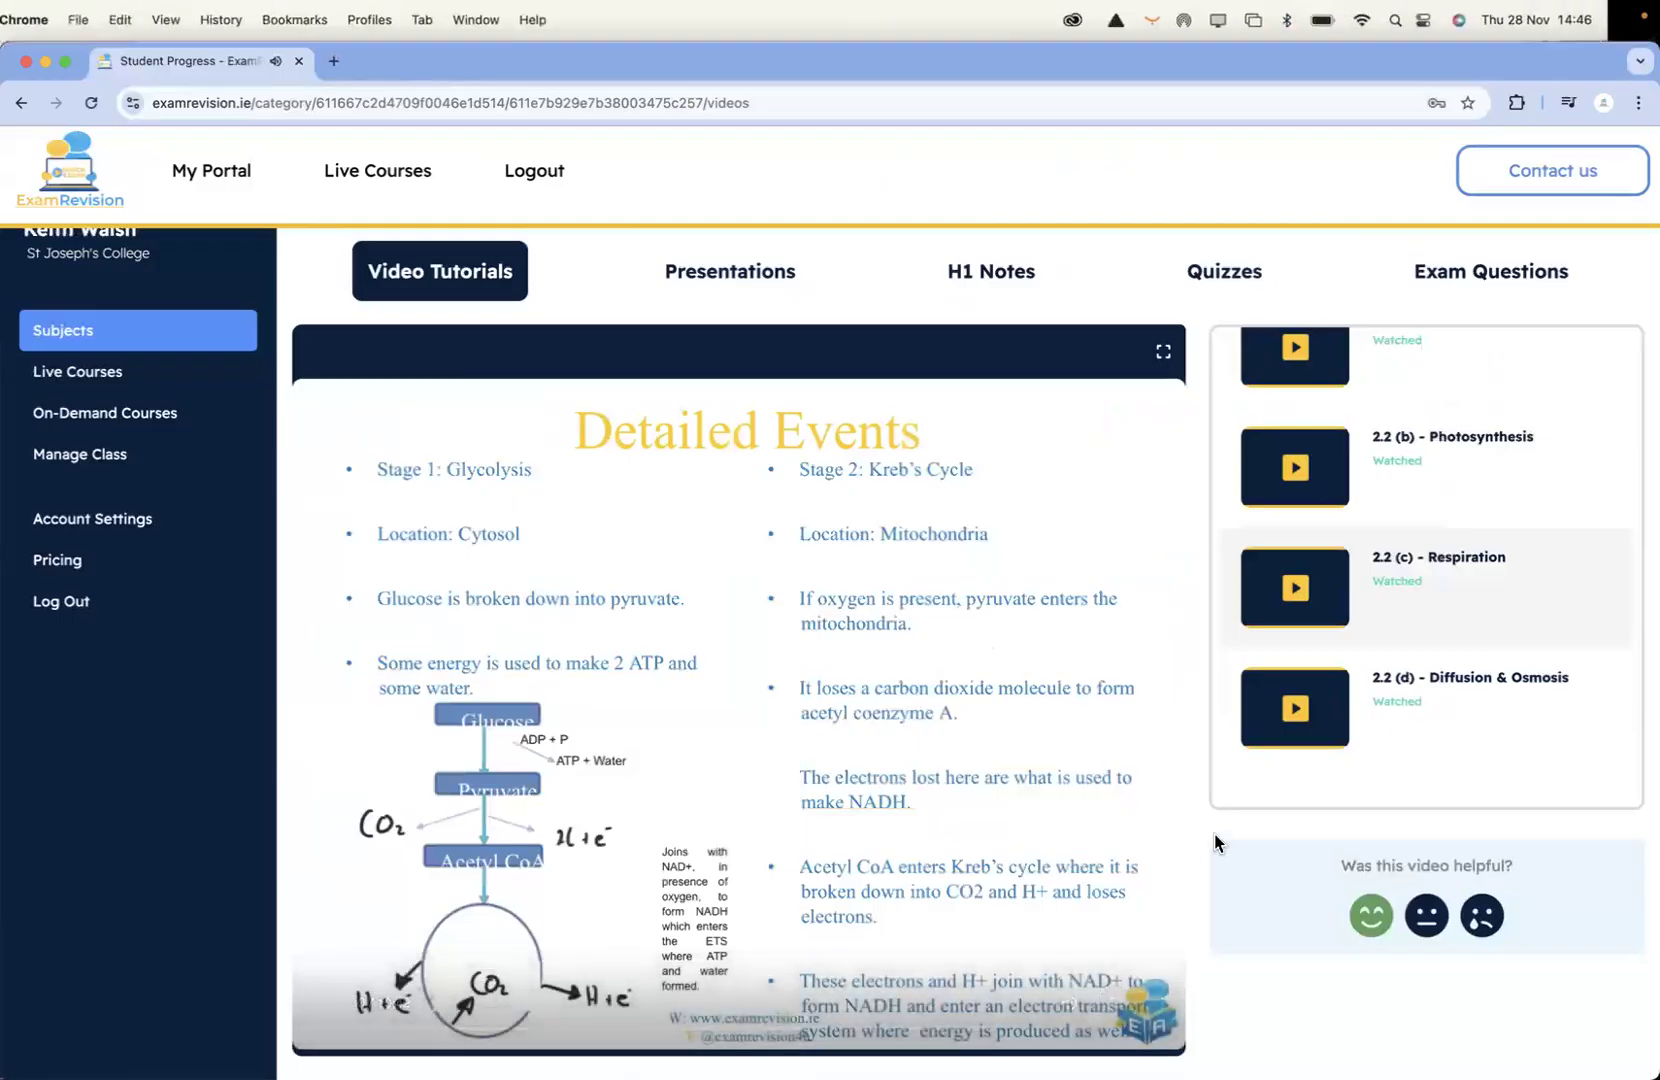
pyautogui.scroll(-4, 799, 826)
# Set the Respiration video's playback speed to 1.25x and pause it at 8:36
pyautogui.click(860, 910)
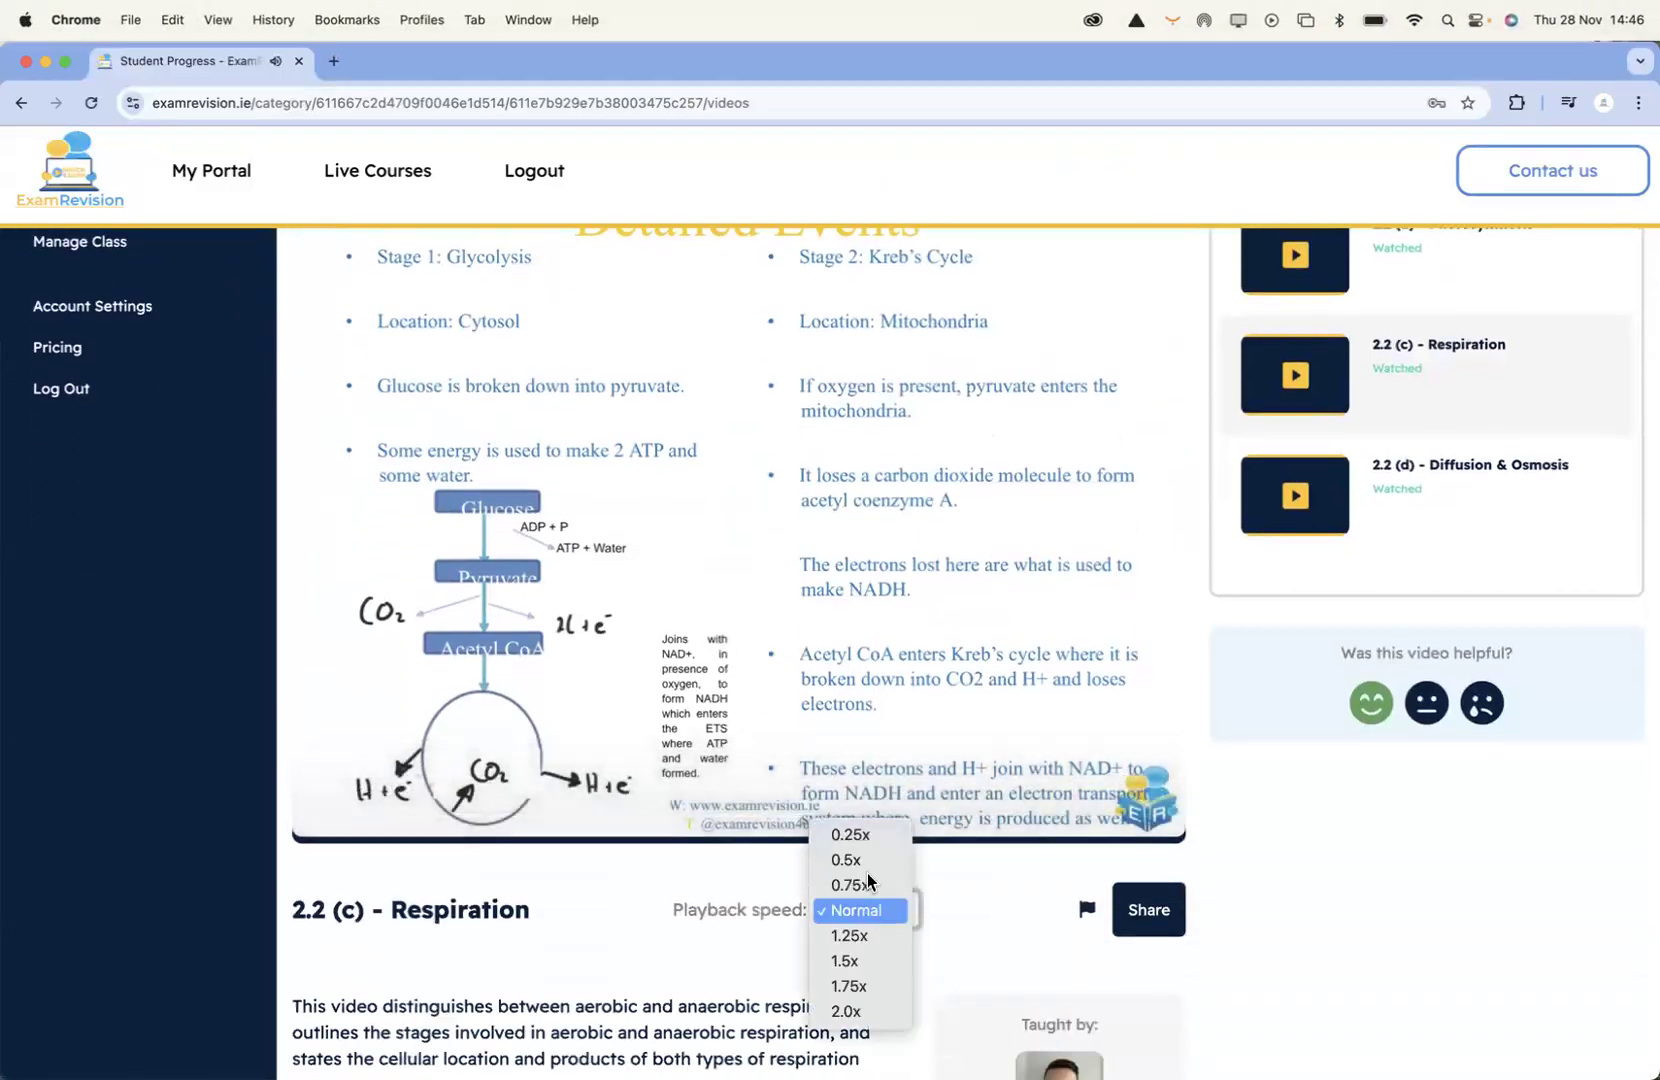
pyautogui.click(866, 886)
pyautogui.click(866, 908)
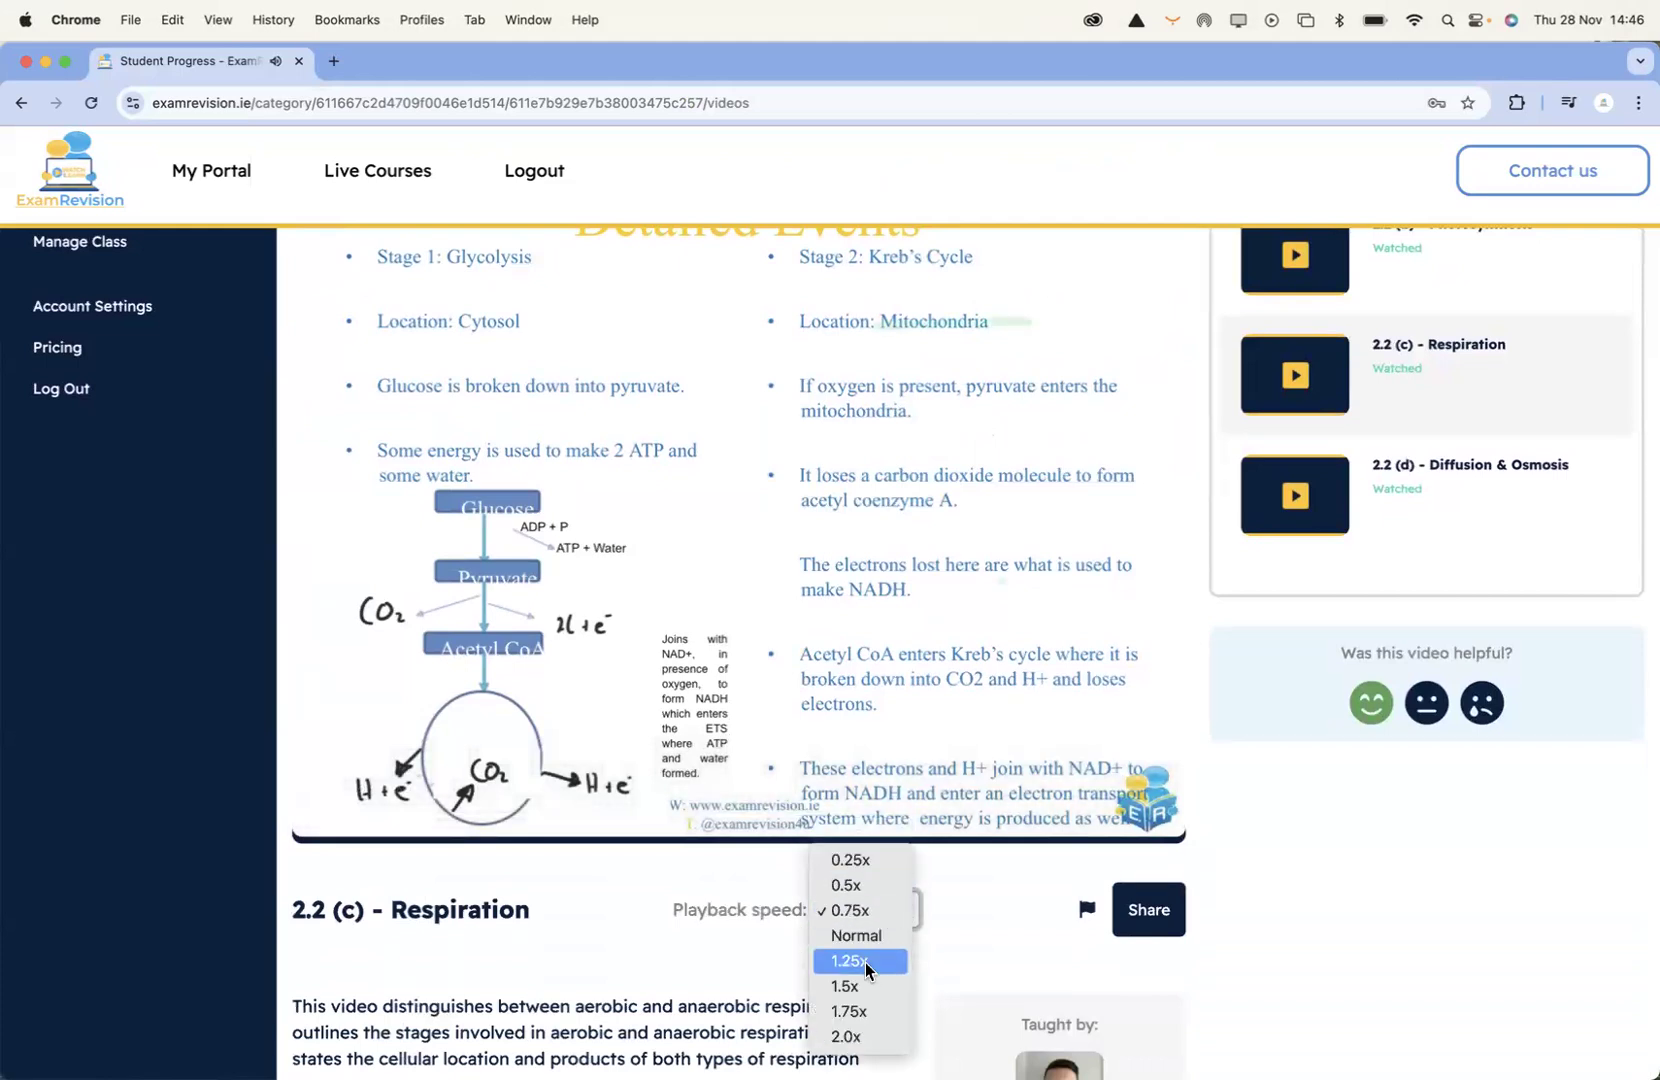
pyautogui.click(866, 962)
pyautogui.click(315, 790)
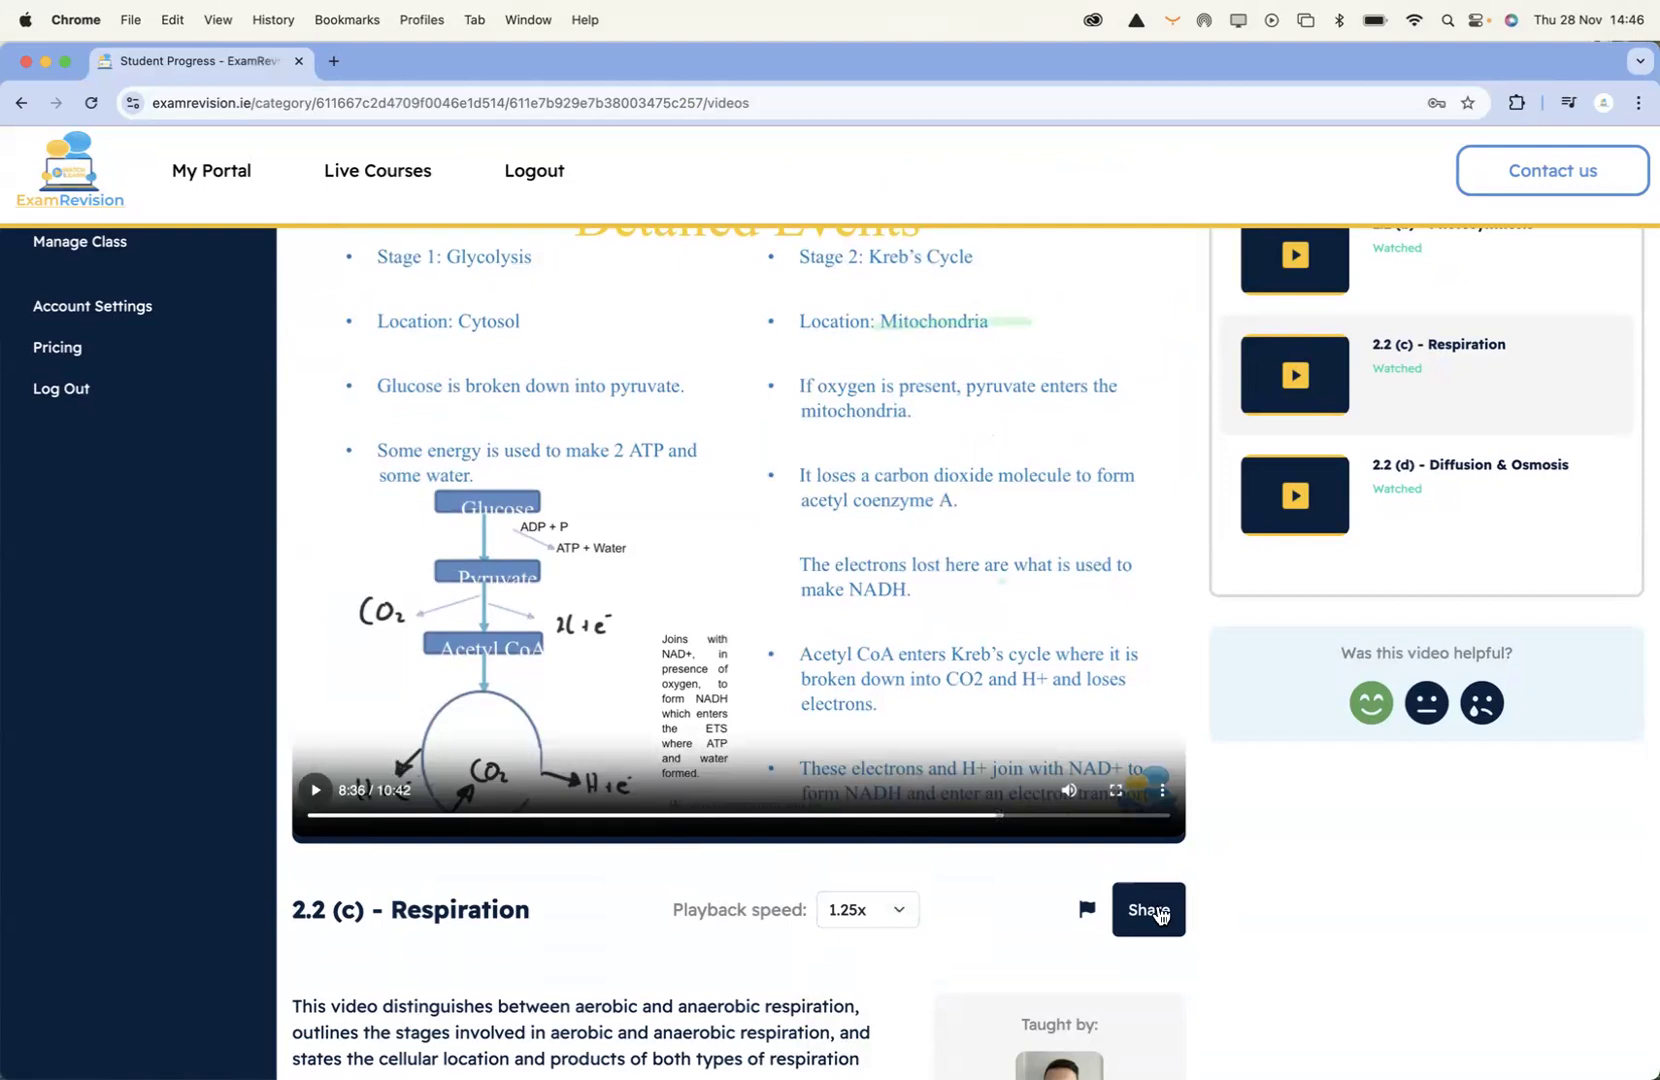
# Copy the video's share link from the Share dialog, twice
pyautogui.click(1153, 900)
pyautogui.click(1074, 628)
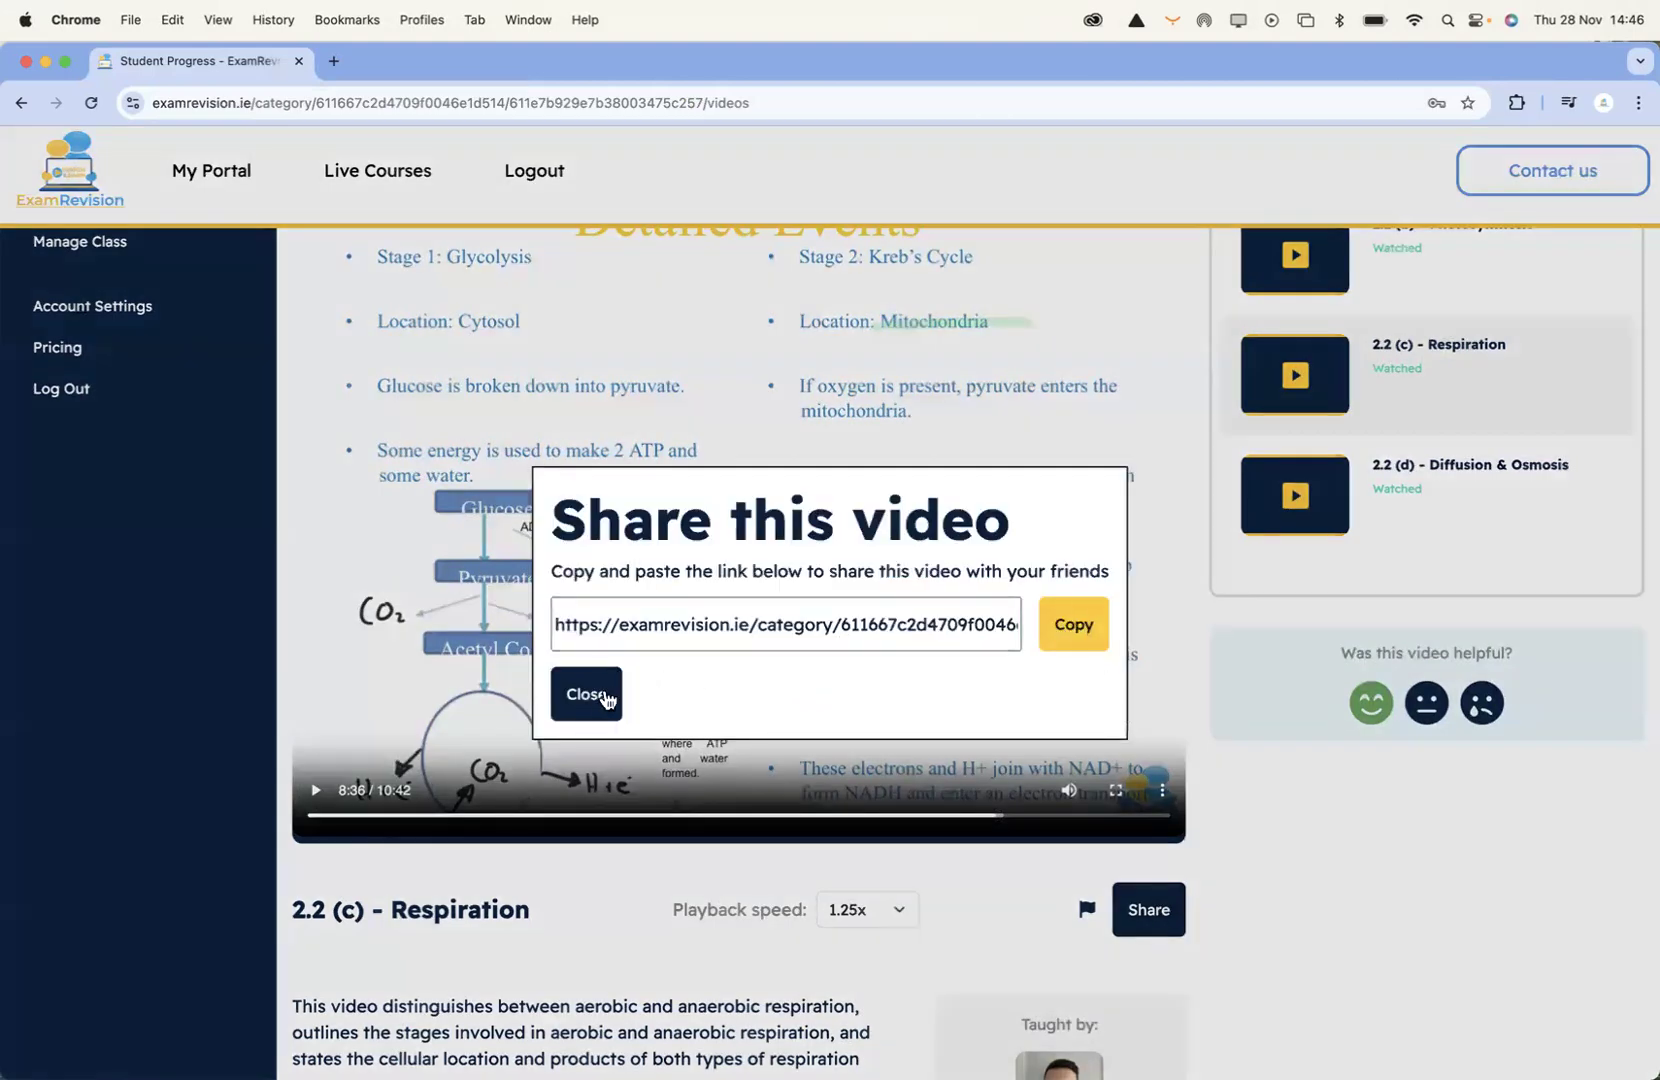
pyautogui.click(605, 697)
pyautogui.scroll(3, 1232, 650)
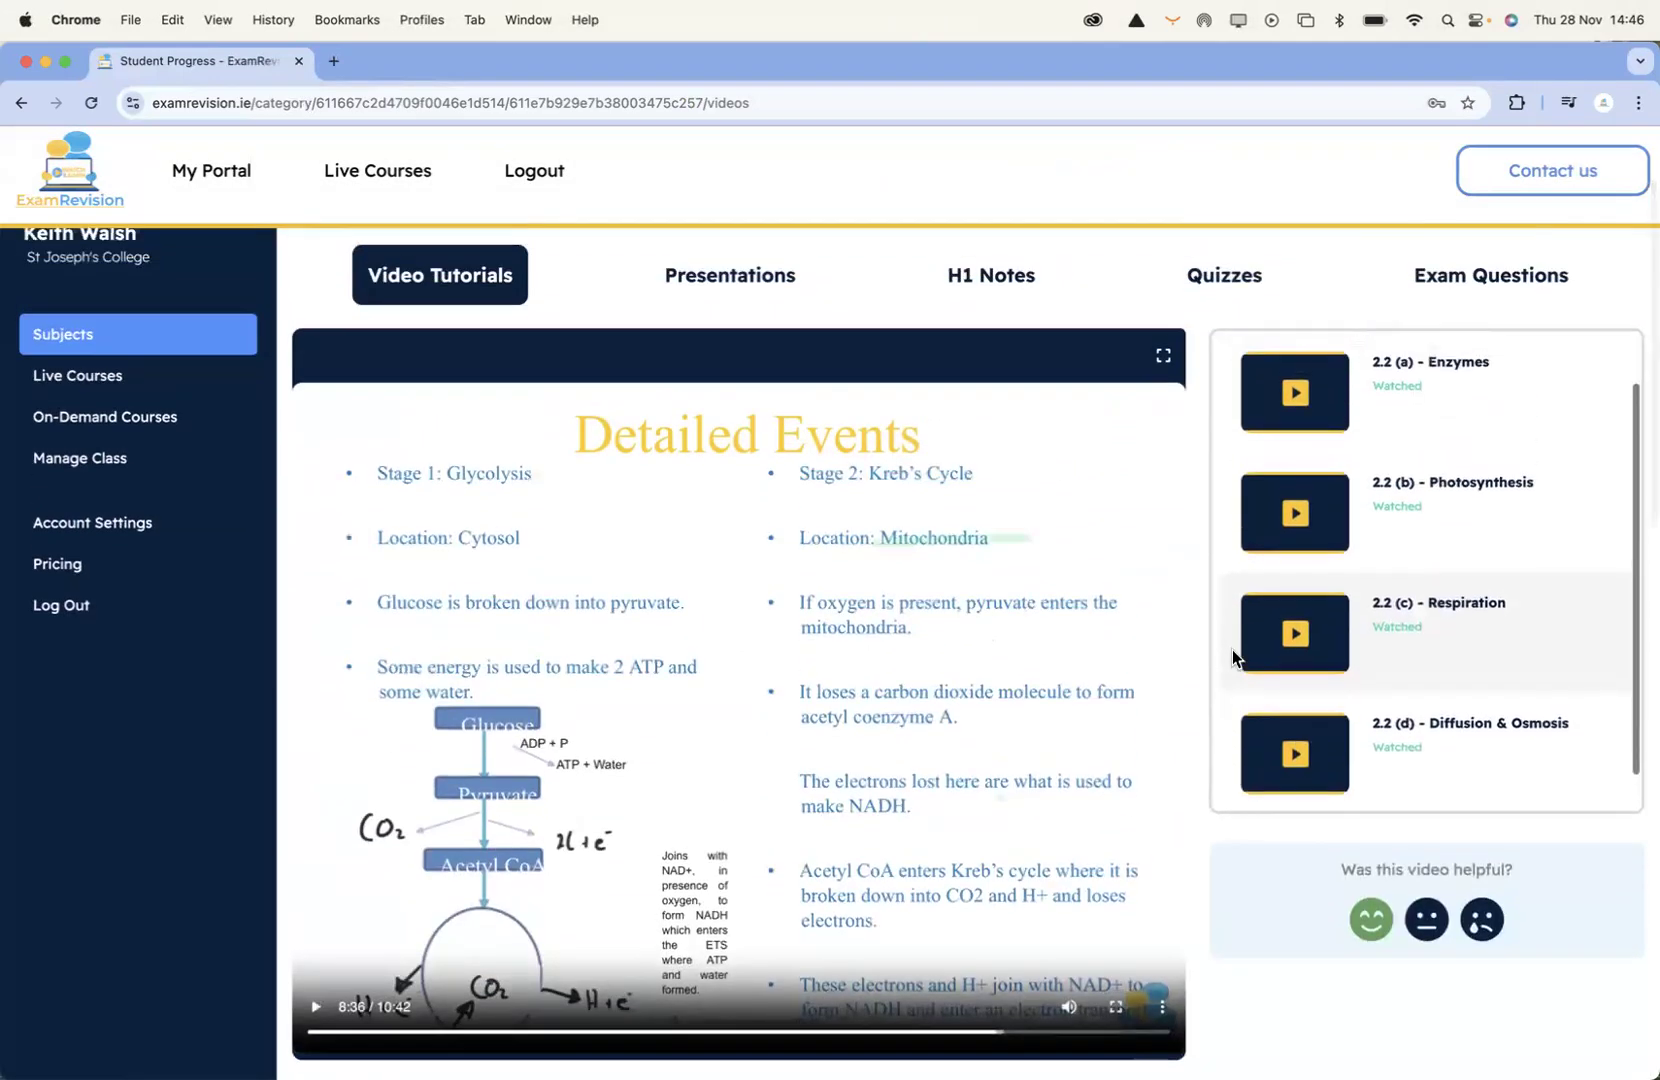
pyautogui.scroll(-5, 1232, 648)
pyautogui.click(1148, 962)
pyautogui.click(1071, 630)
pyautogui.click(594, 705)
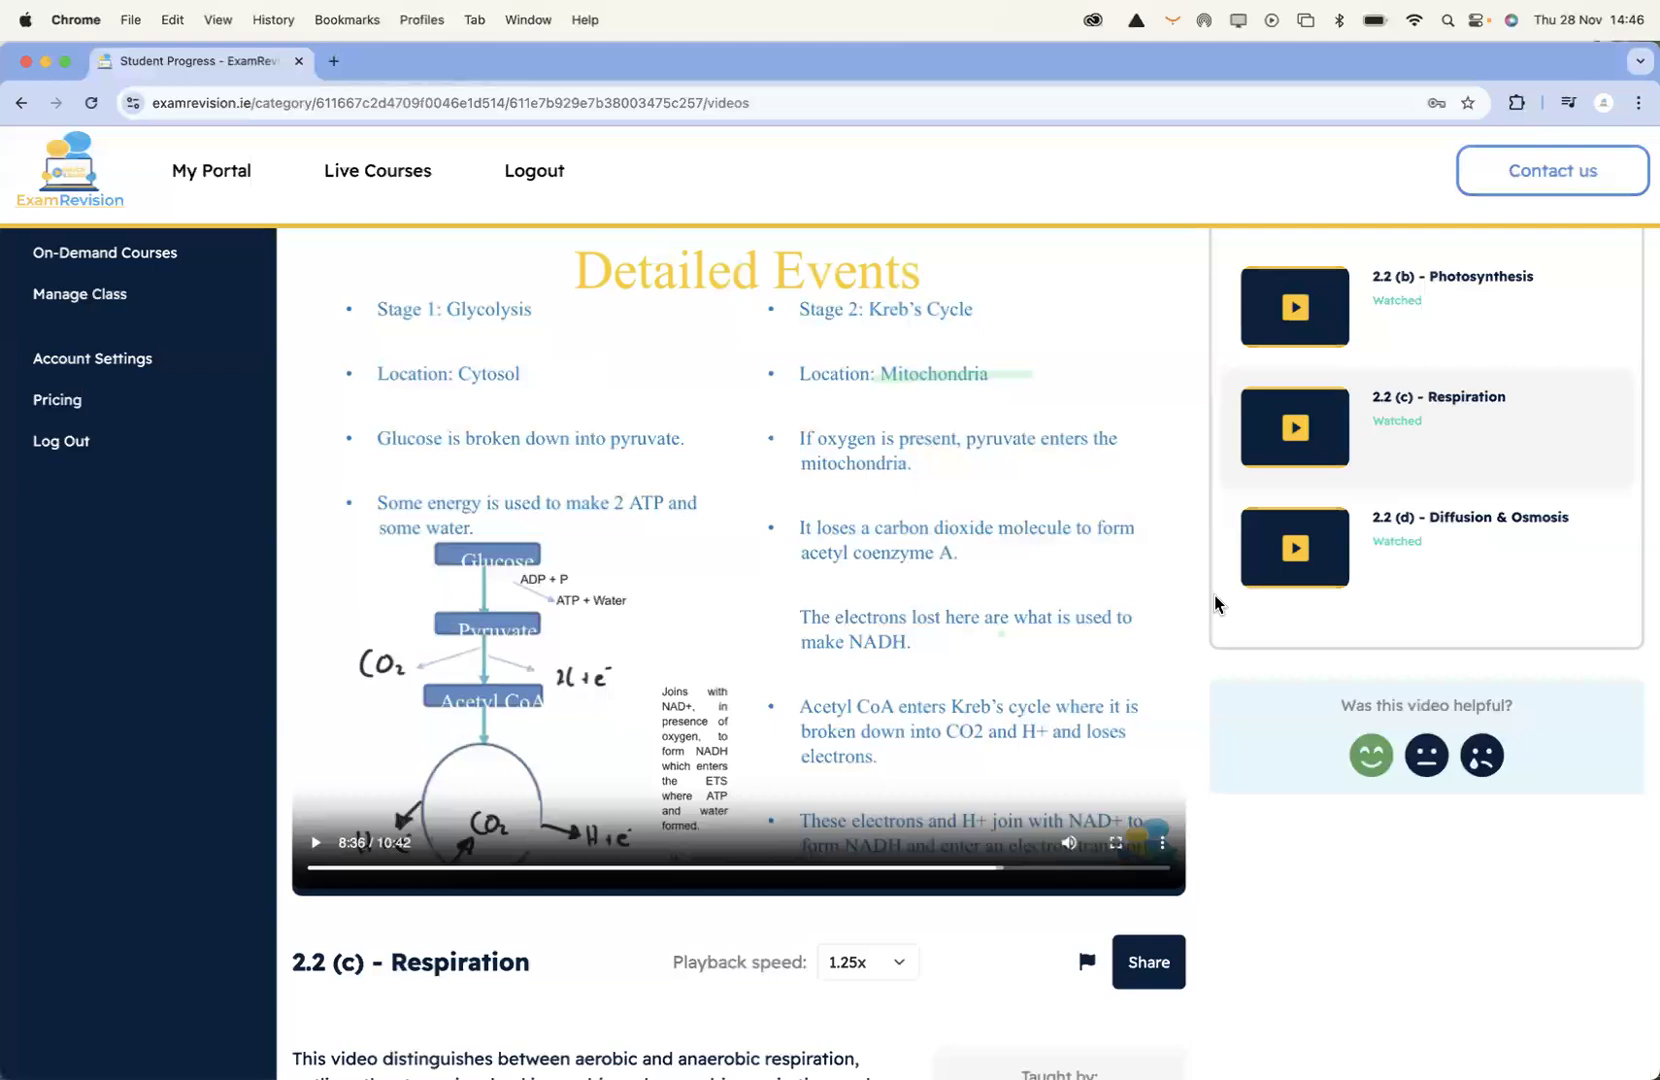
# Switch to the Presentations tab and load the 2.2 (a) Enzymes presentation
pyautogui.scroll(6, 1267, 690)
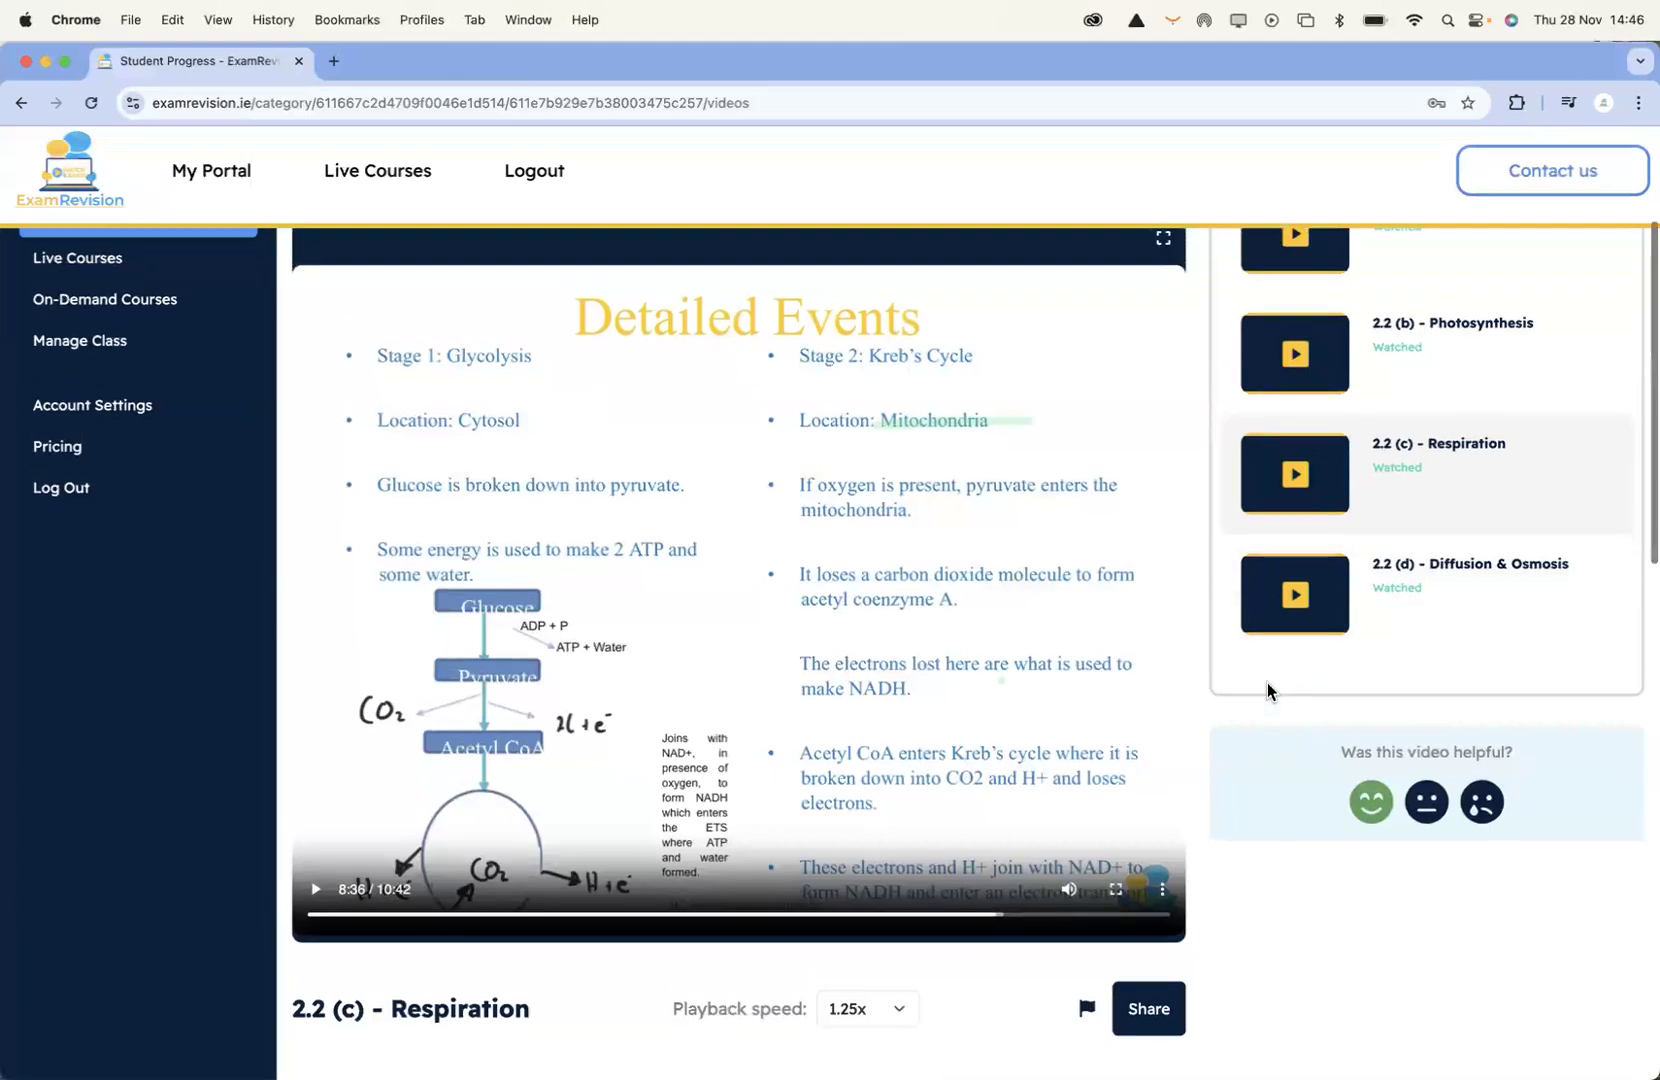
pyautogui.scroll(1, 1267, 690)
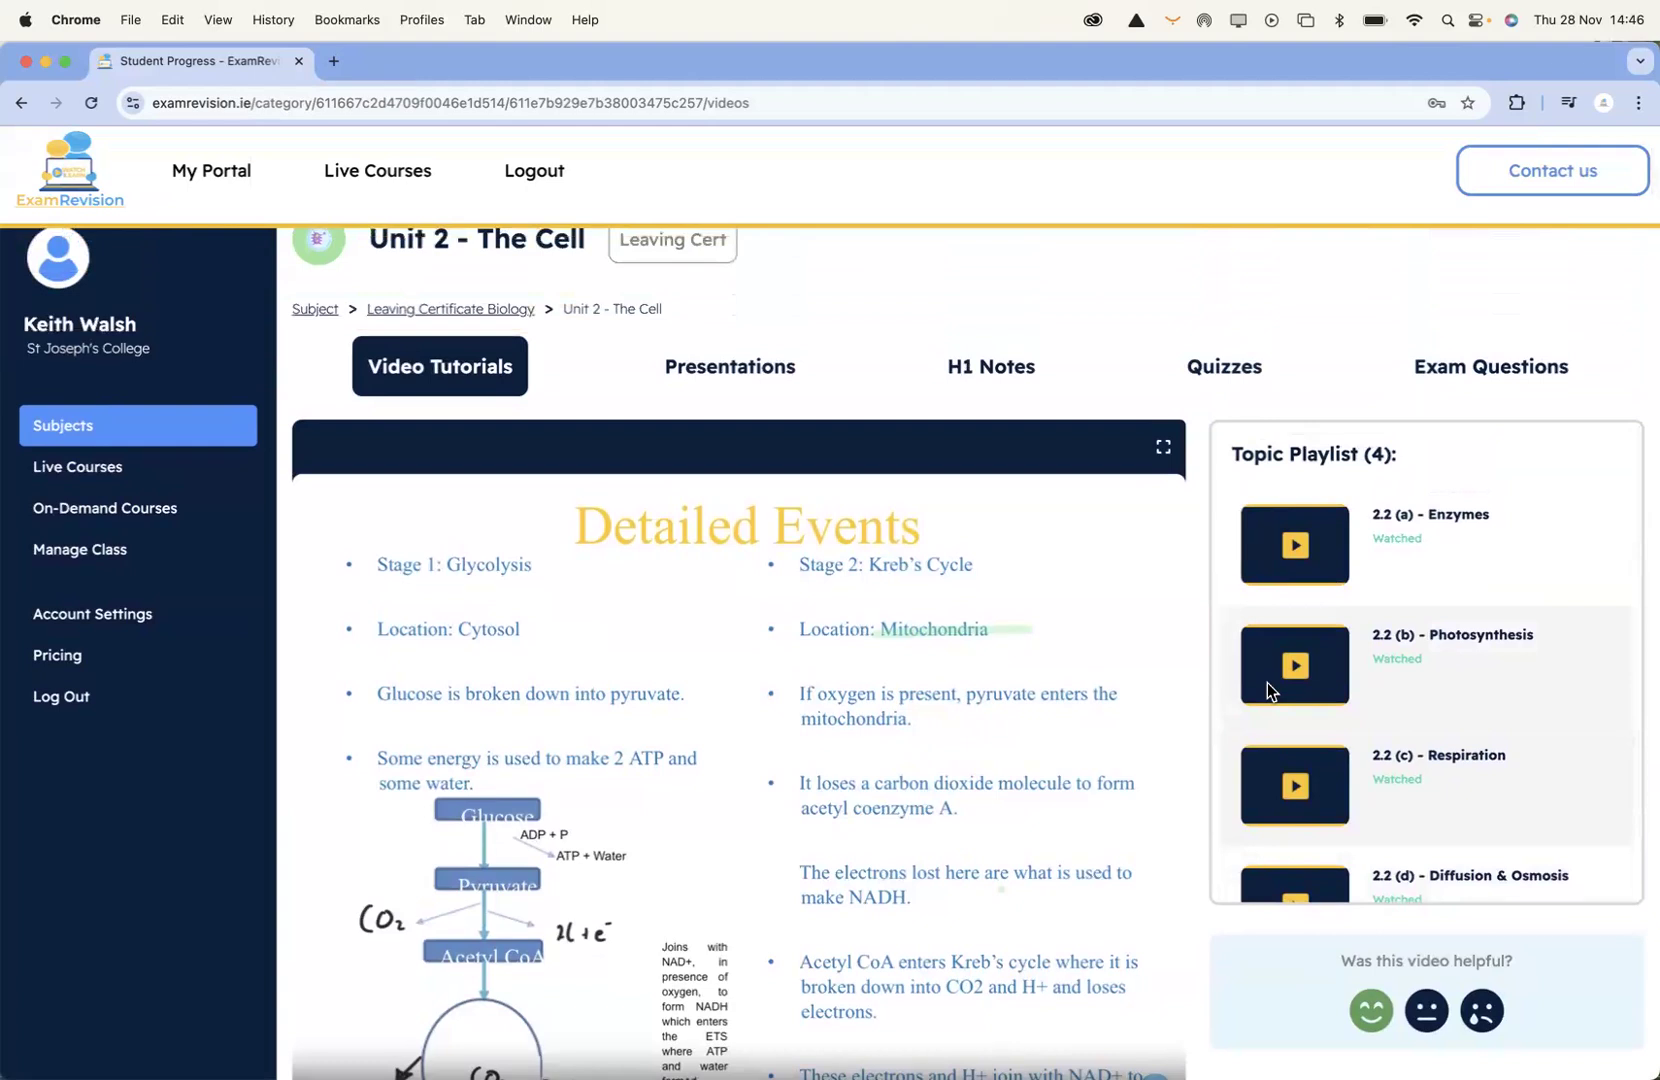
pyautogui.click(730, 372)
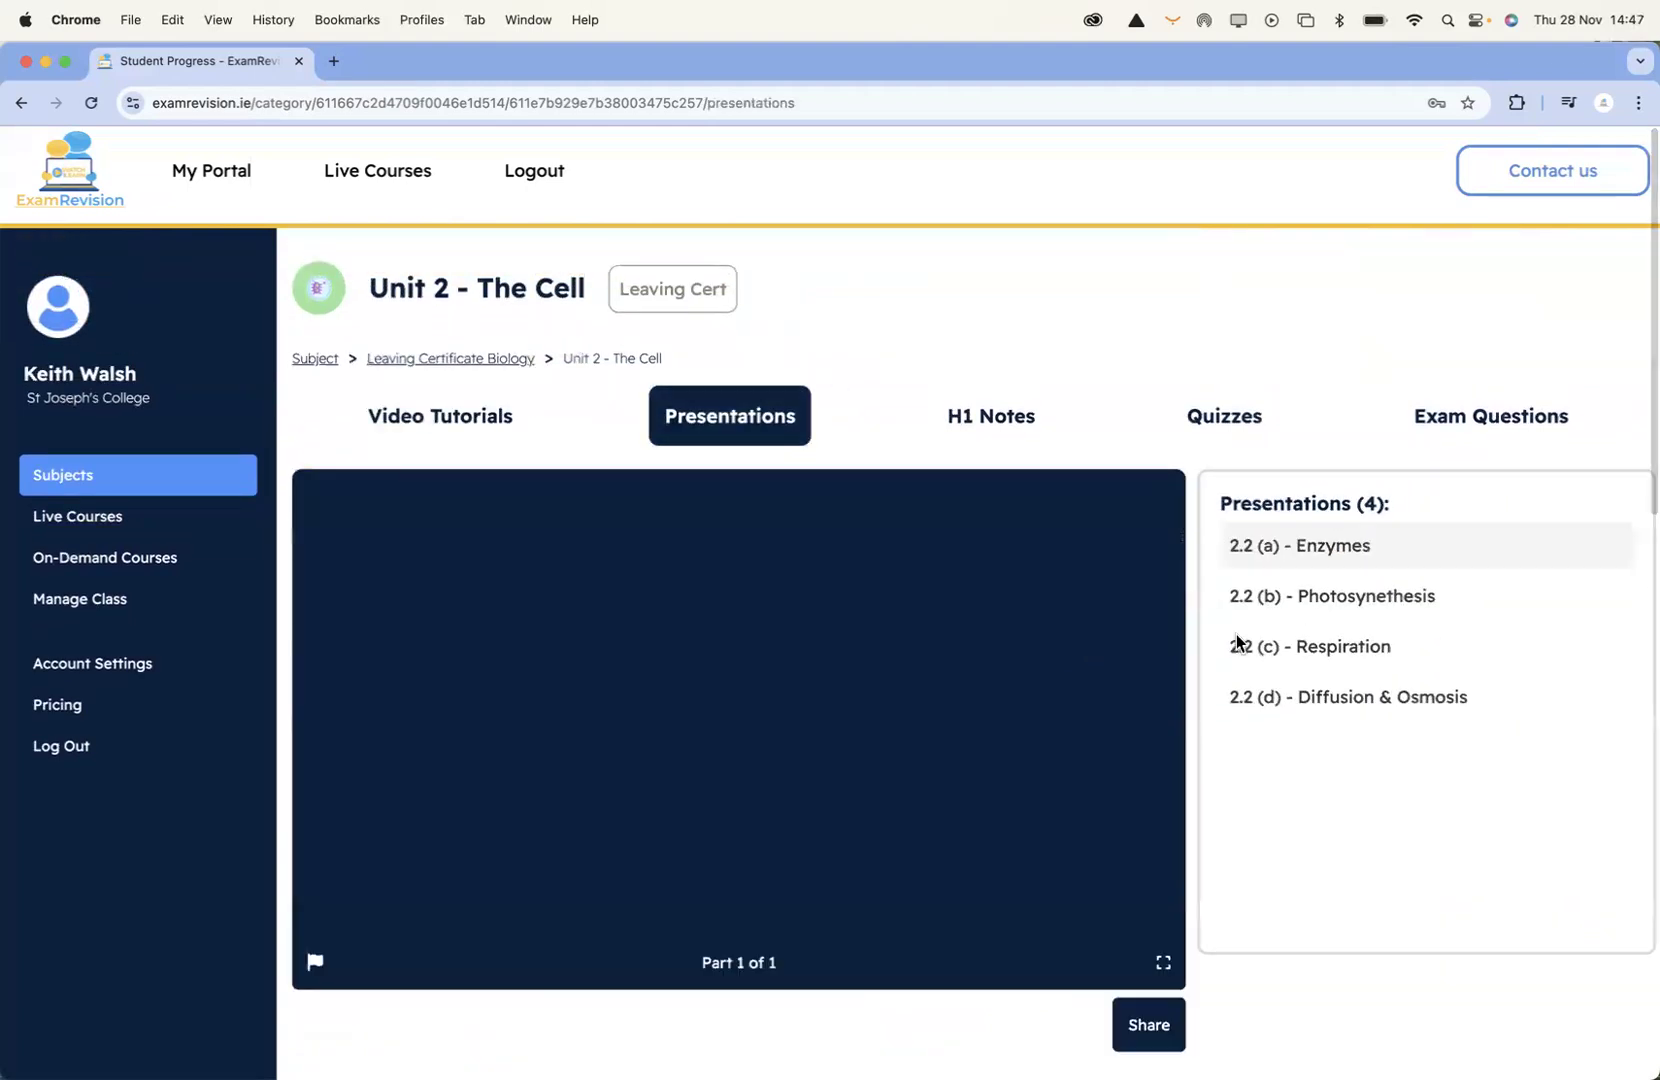
pyautogui.click(1360, 550)
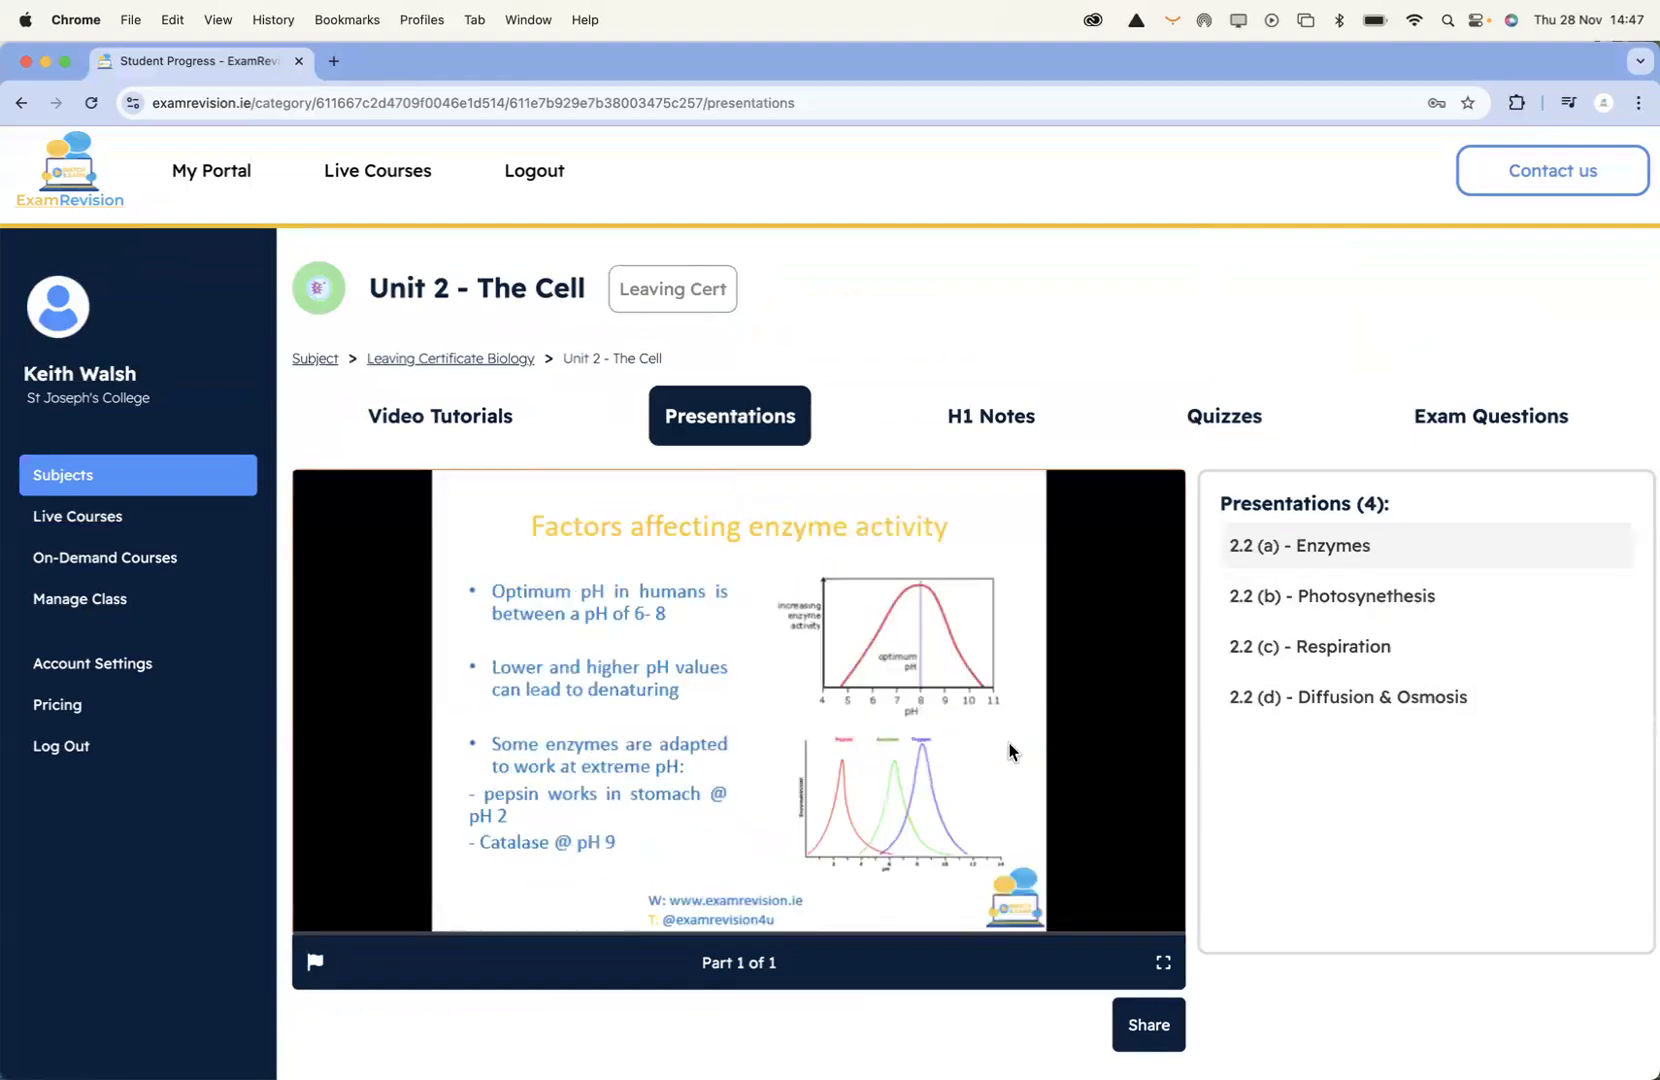
# Show the 2.2 (b) Photosynthesis presentation full screen, then return to the embedded viewer
pyautogui.click(1365, 598)
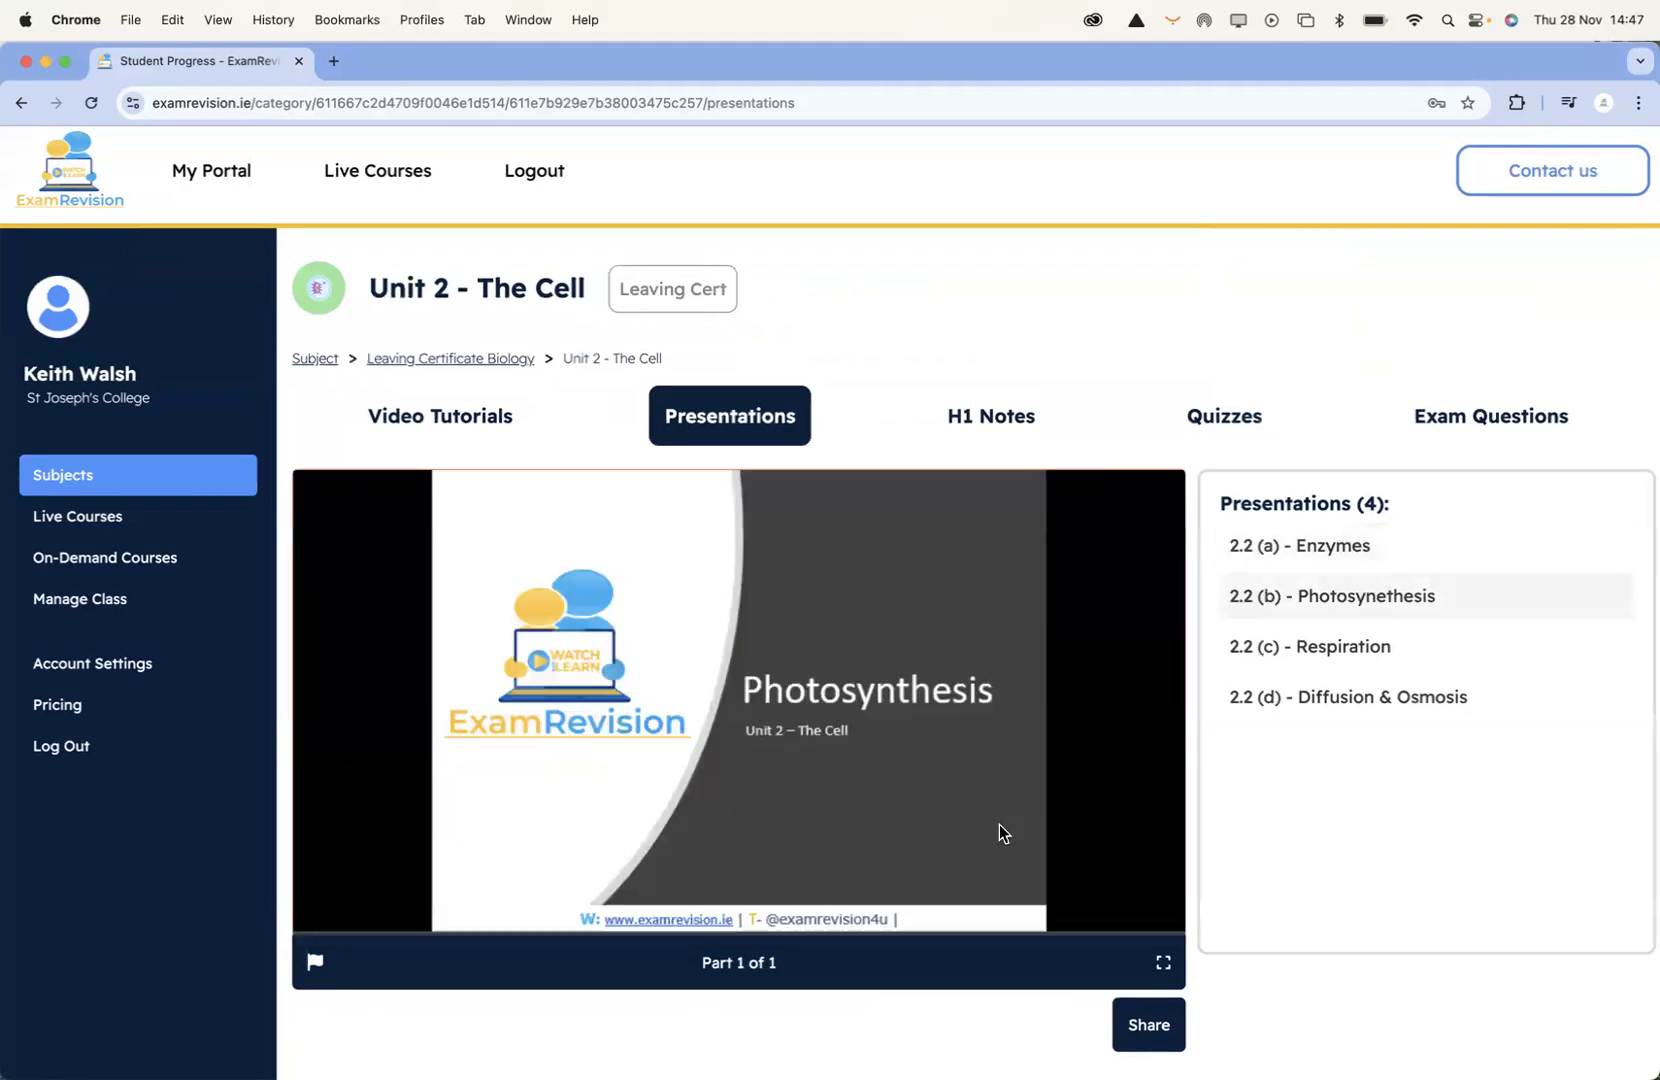
pyautogui.click(1161, 963)
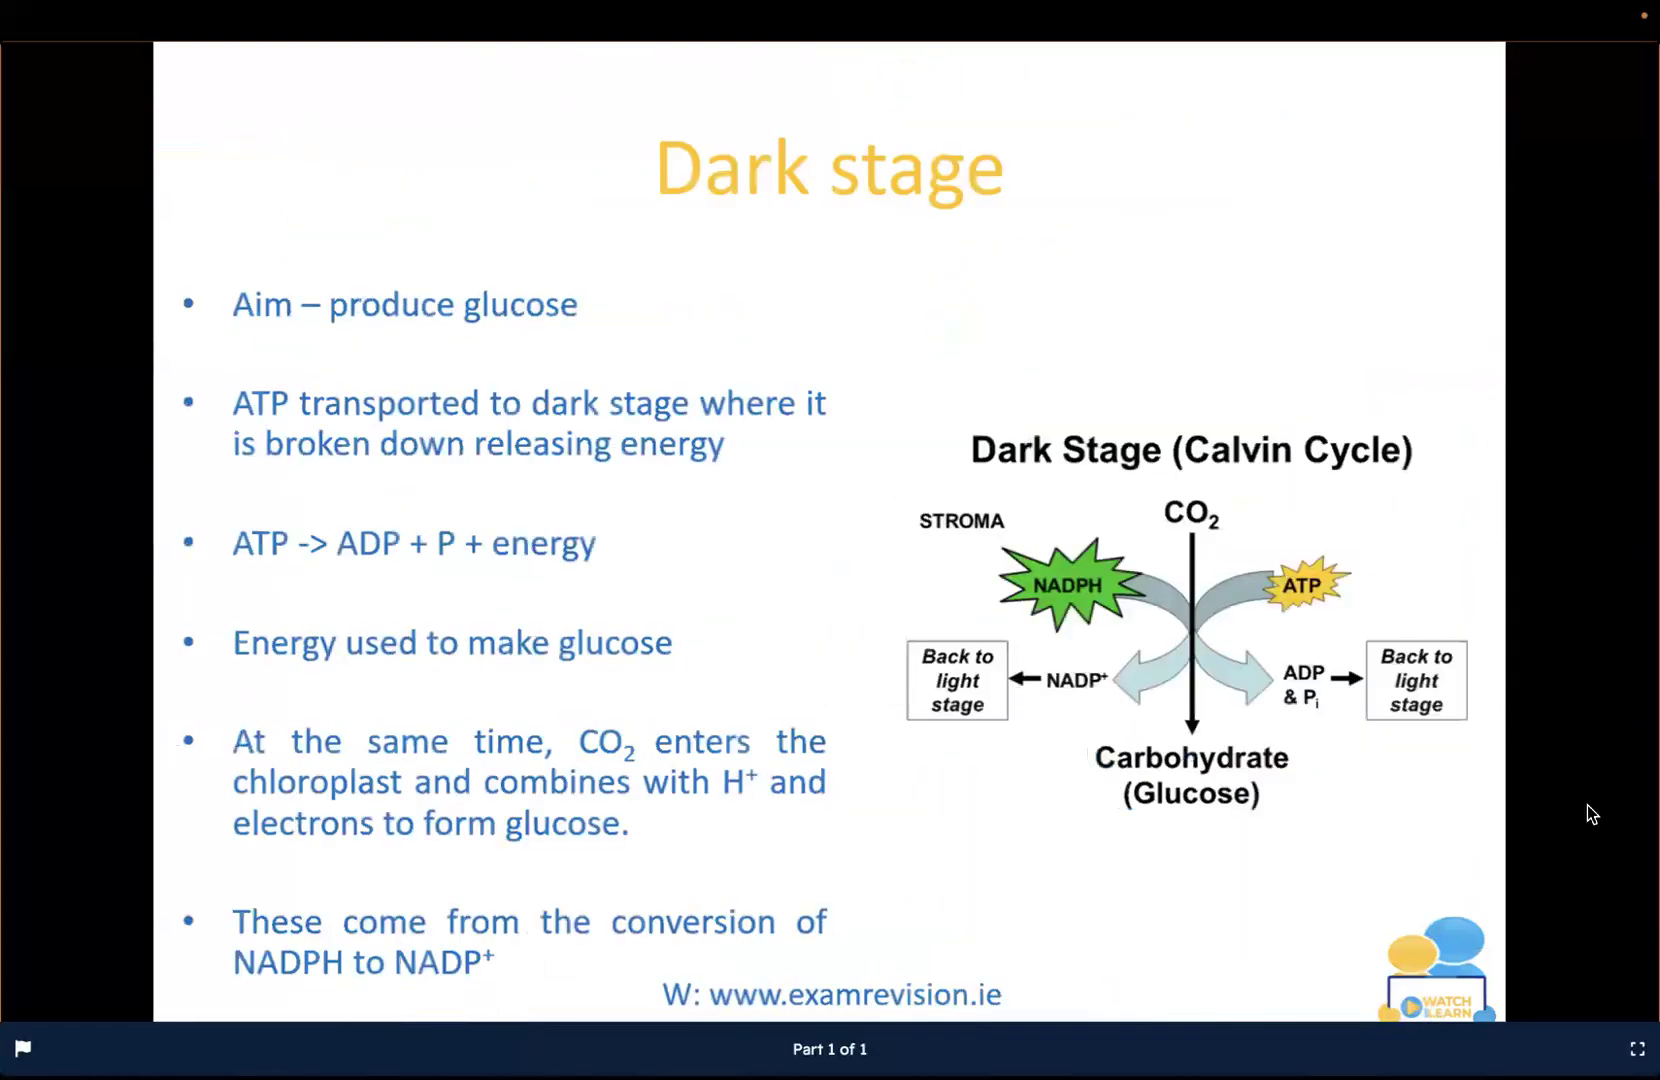
pyautogui.click(1637, 1048)
pyautogui.click(991, 416)
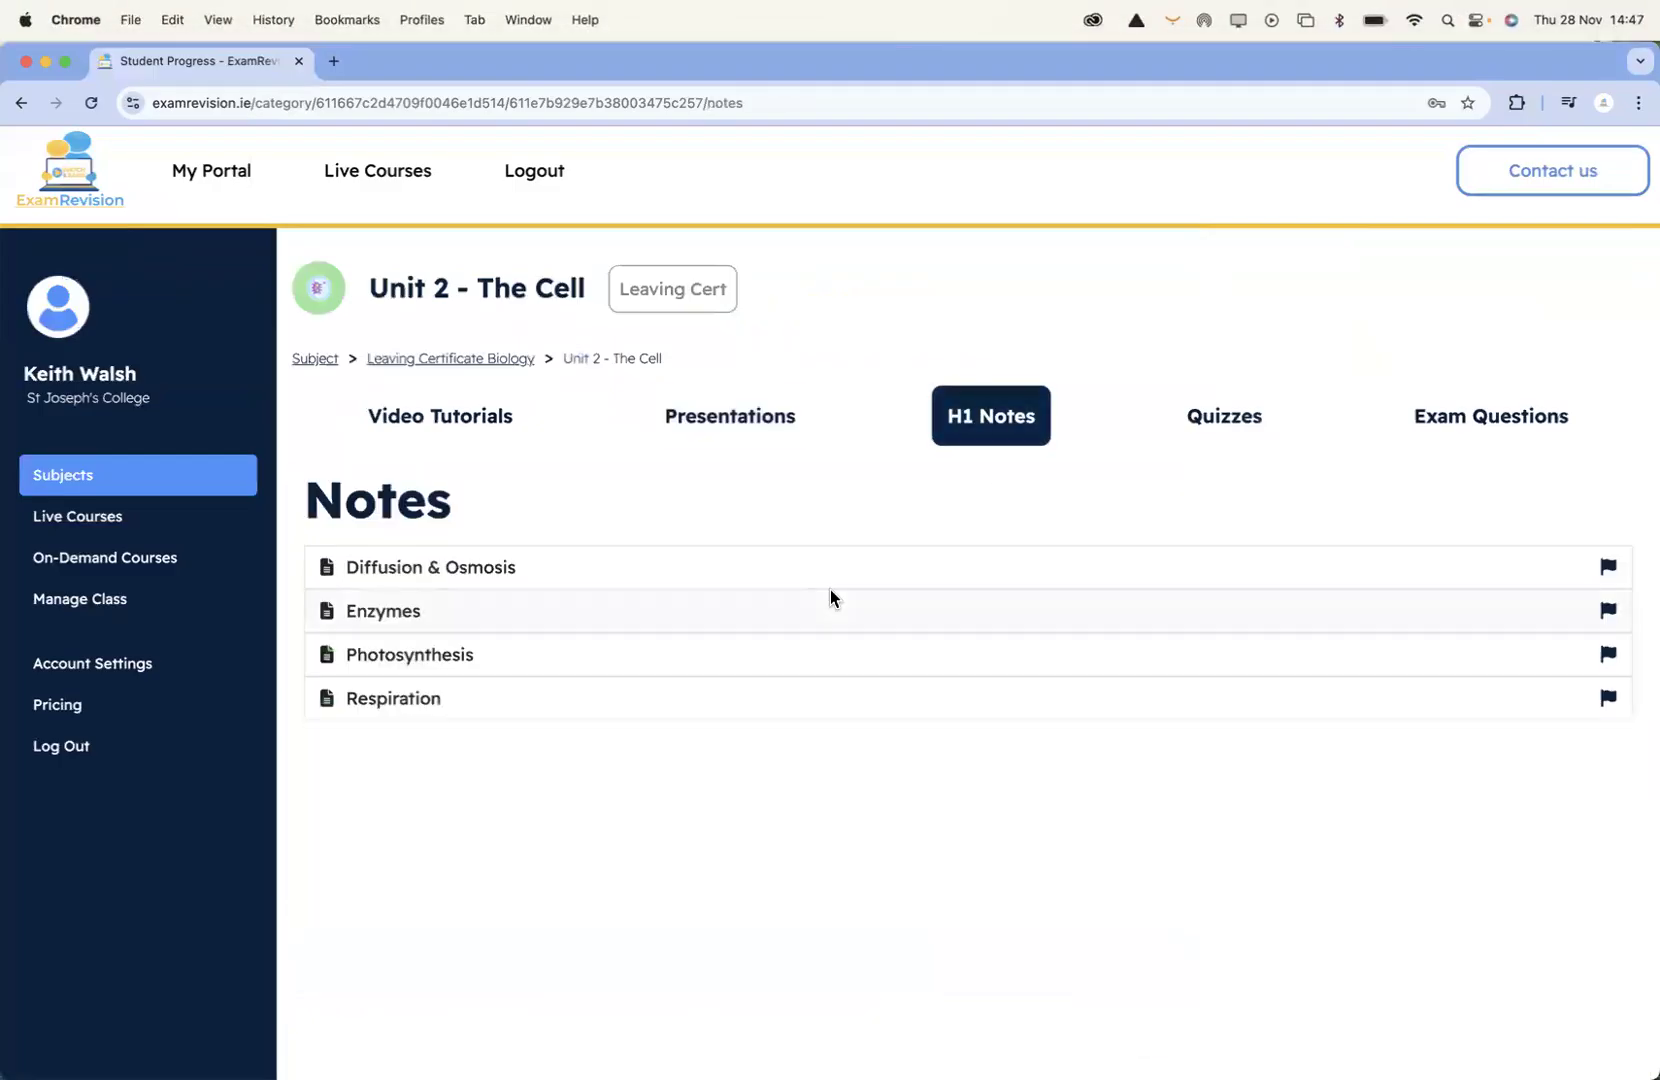
# Read the Diffusion & Osmosis notes PDF at 110% zoom, then return to the notes list
pyautogui.scroll(-3, 830, 594)
pyautogui.scroll(3, 642, 420)
pyautogui.click(513, 568)
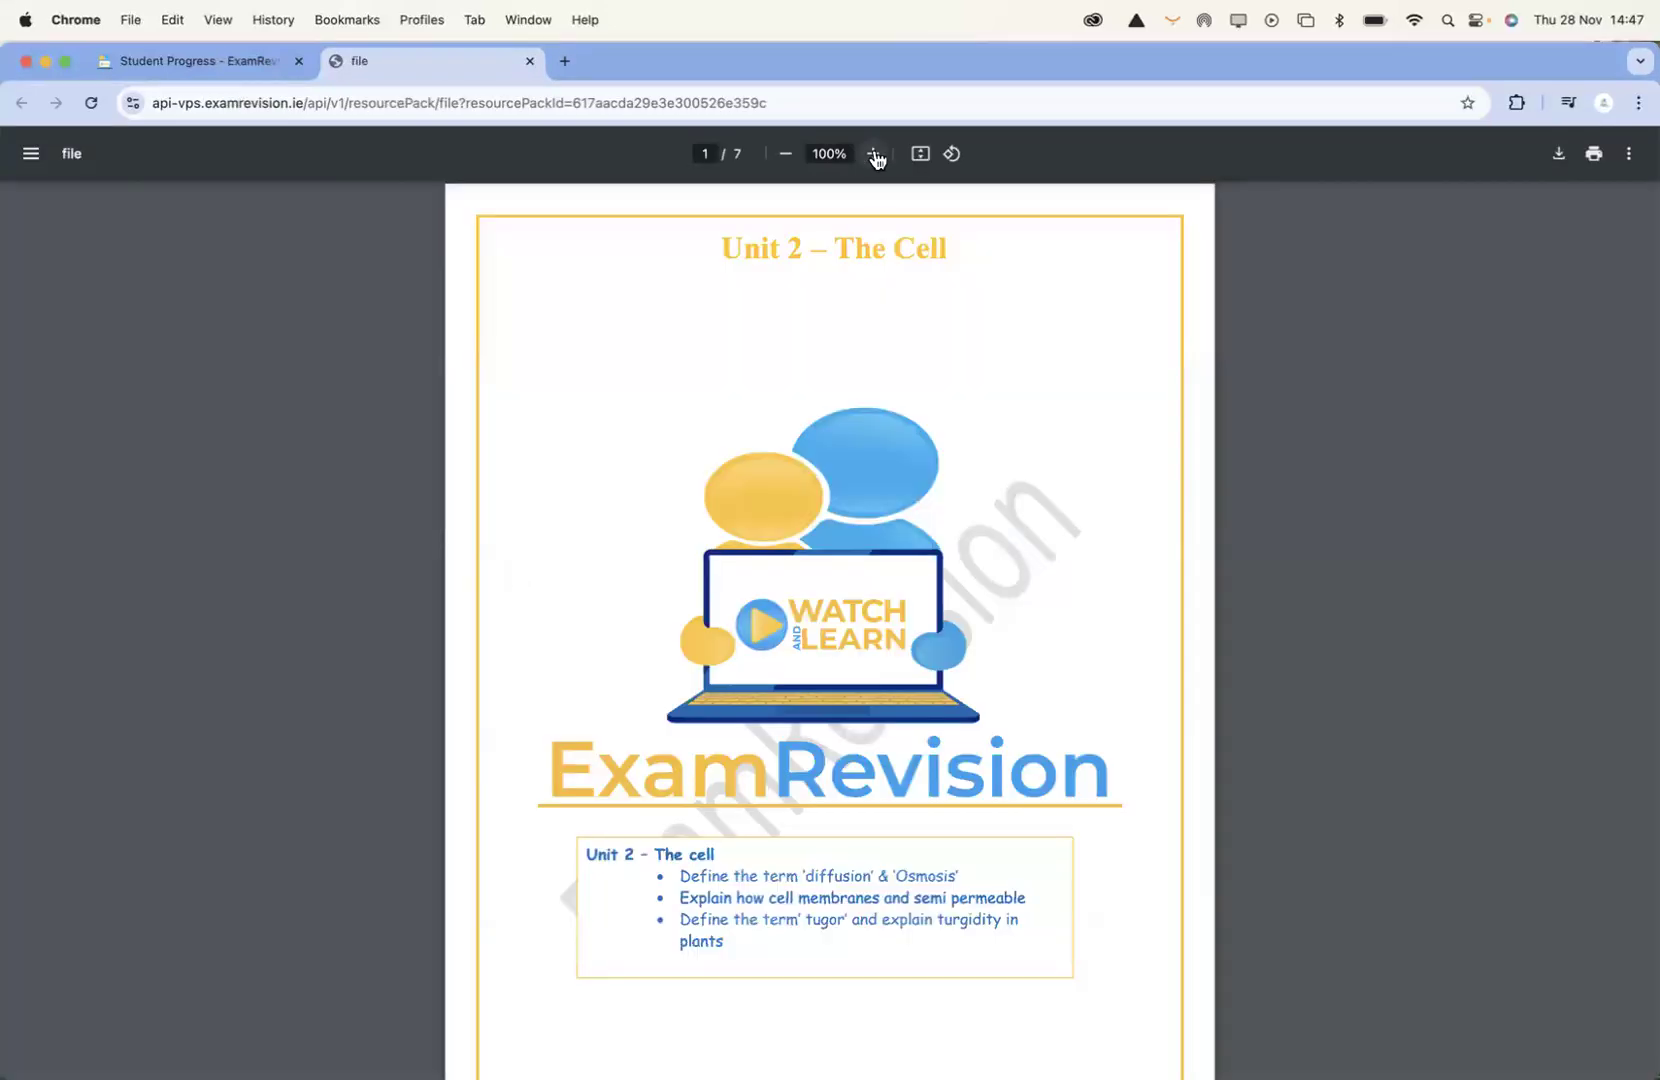
pyautogui.click(874, 155)
pyautogui.scroll(-10, 917, 680)
pyautogui.scroll(-20, 917, 688)
pyautogui.scroll(-20, 917, 688)
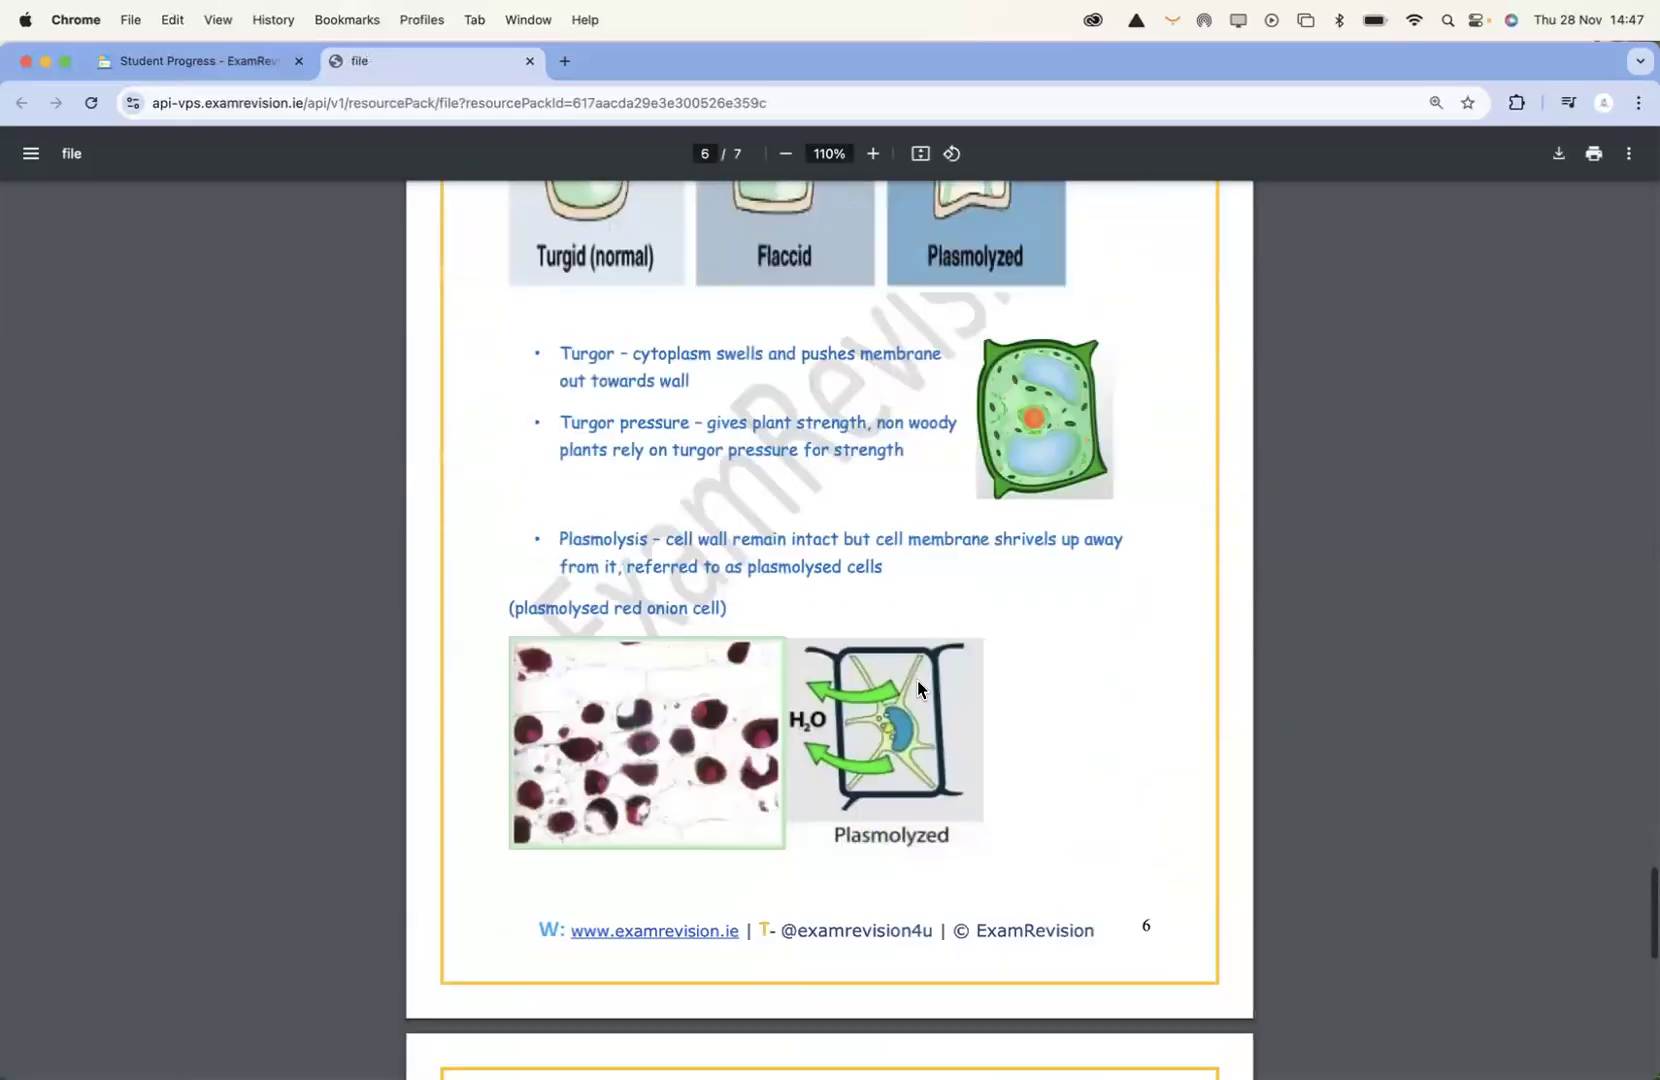
pyautogui.scroll(-5, 917, 680)
pyautogui.click(268, 67)
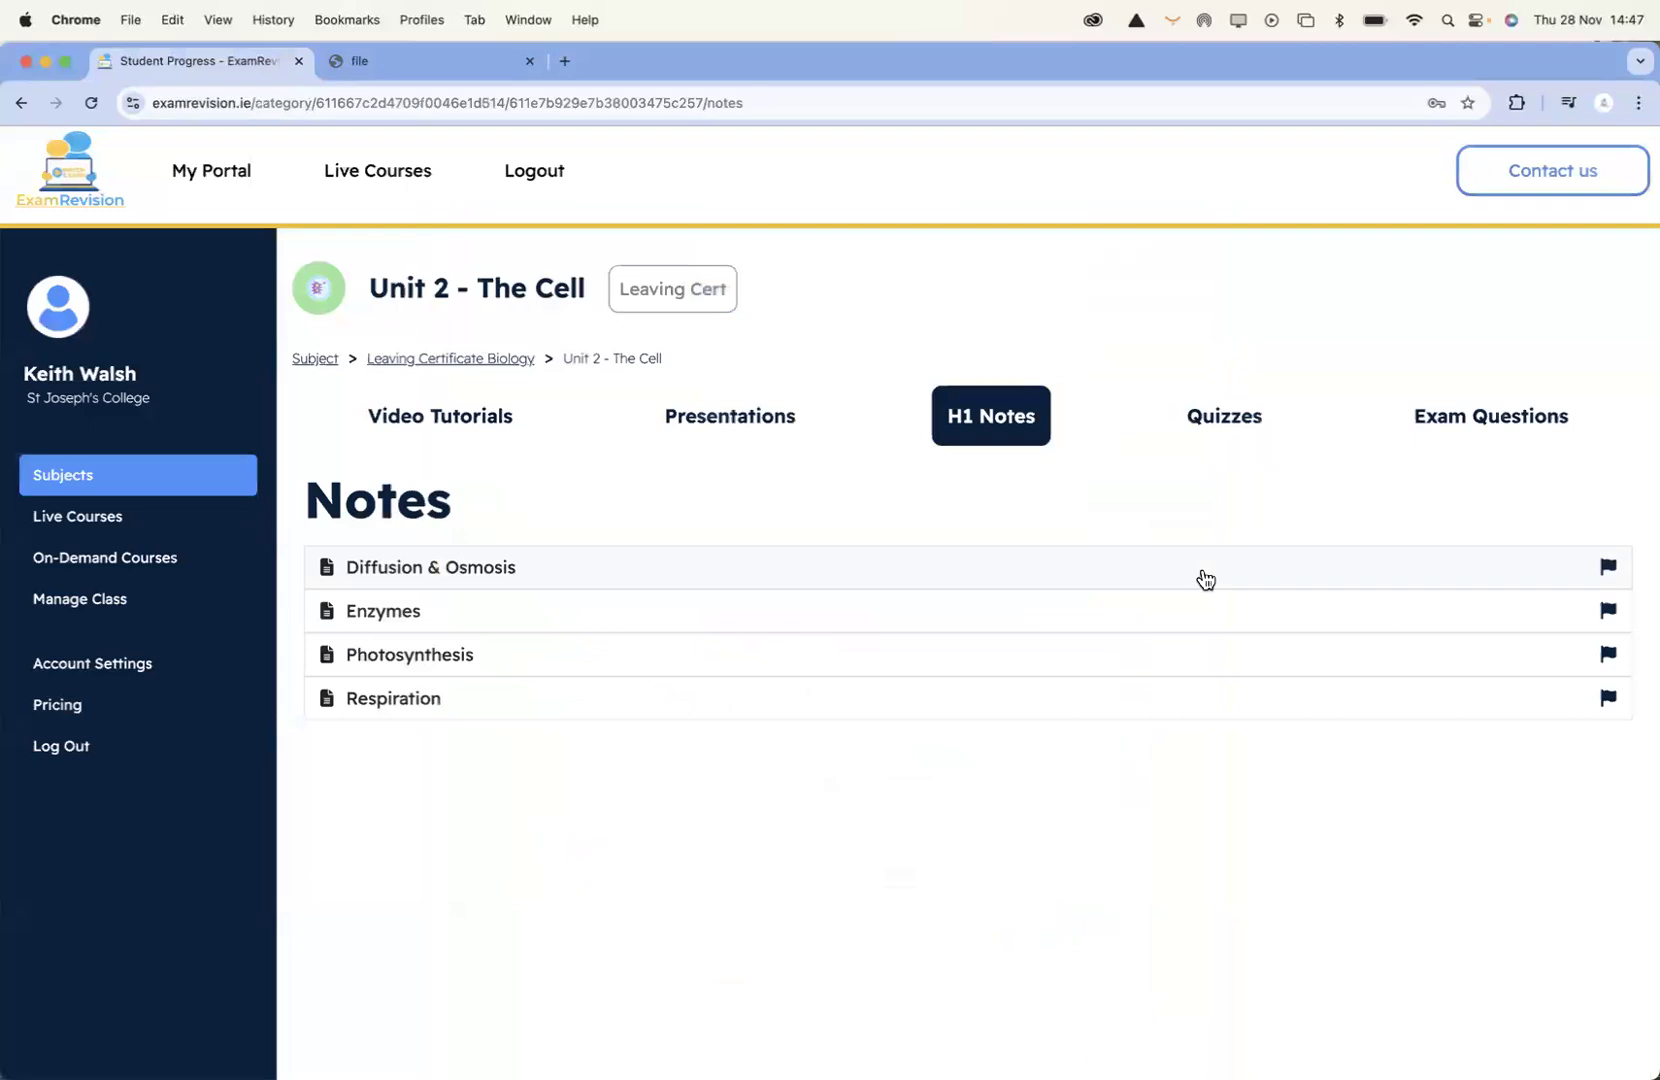
# Skim the Enzymes and Photosynthesis notes PDFs, returning to the notes list after each
pyautogui.click(670, 612)
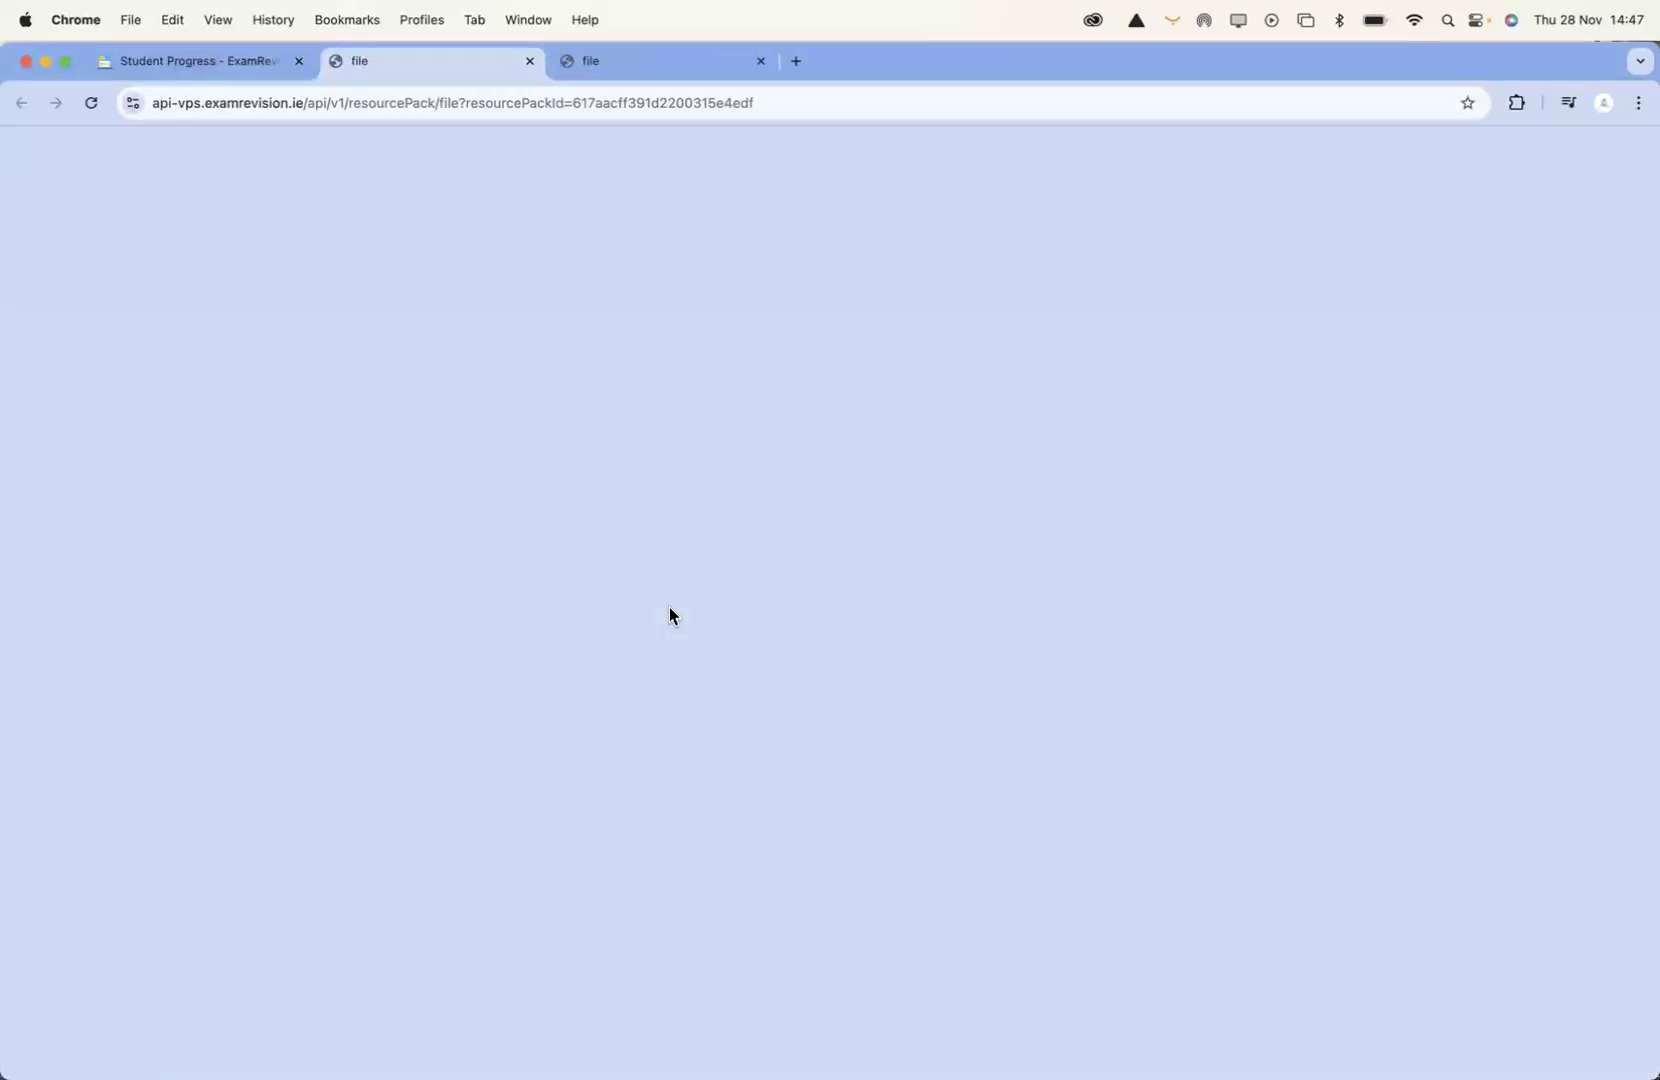
pyautogui.scroll(-15, 950, 522)
pyautogui.scroll(-15, 951, 522)
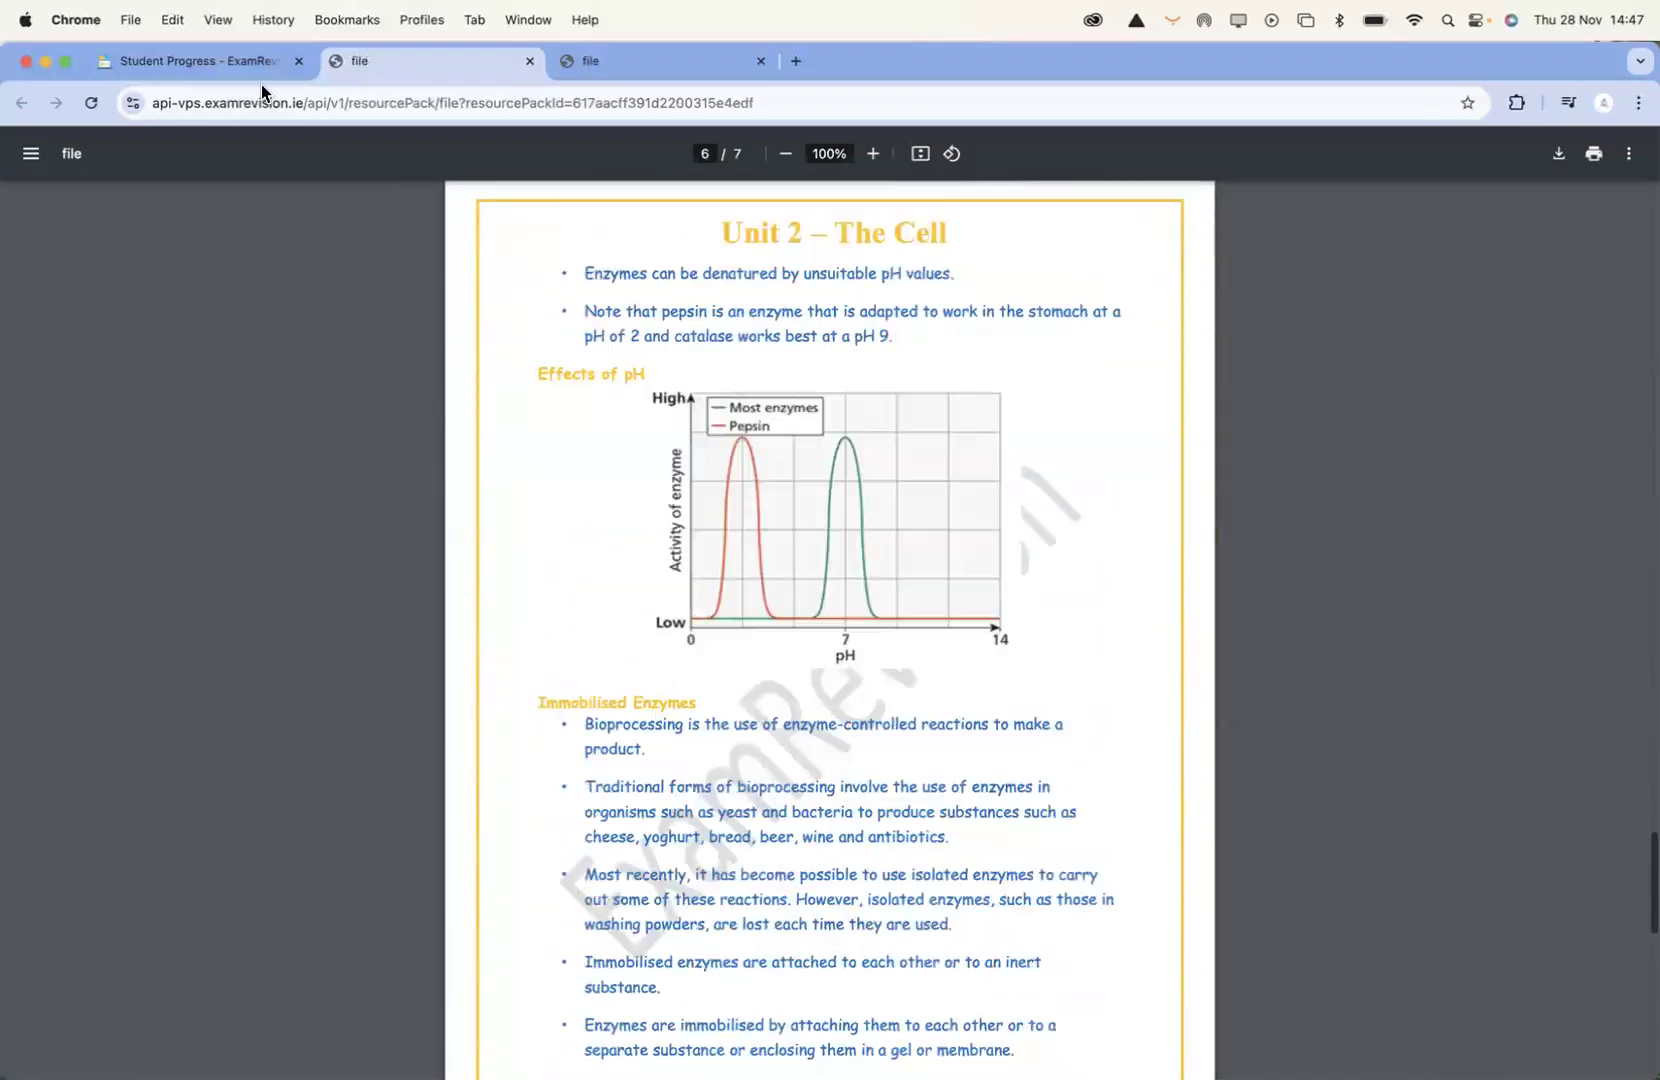
pyautogui.click(226, 62)
pyautogui.click(663, 651)
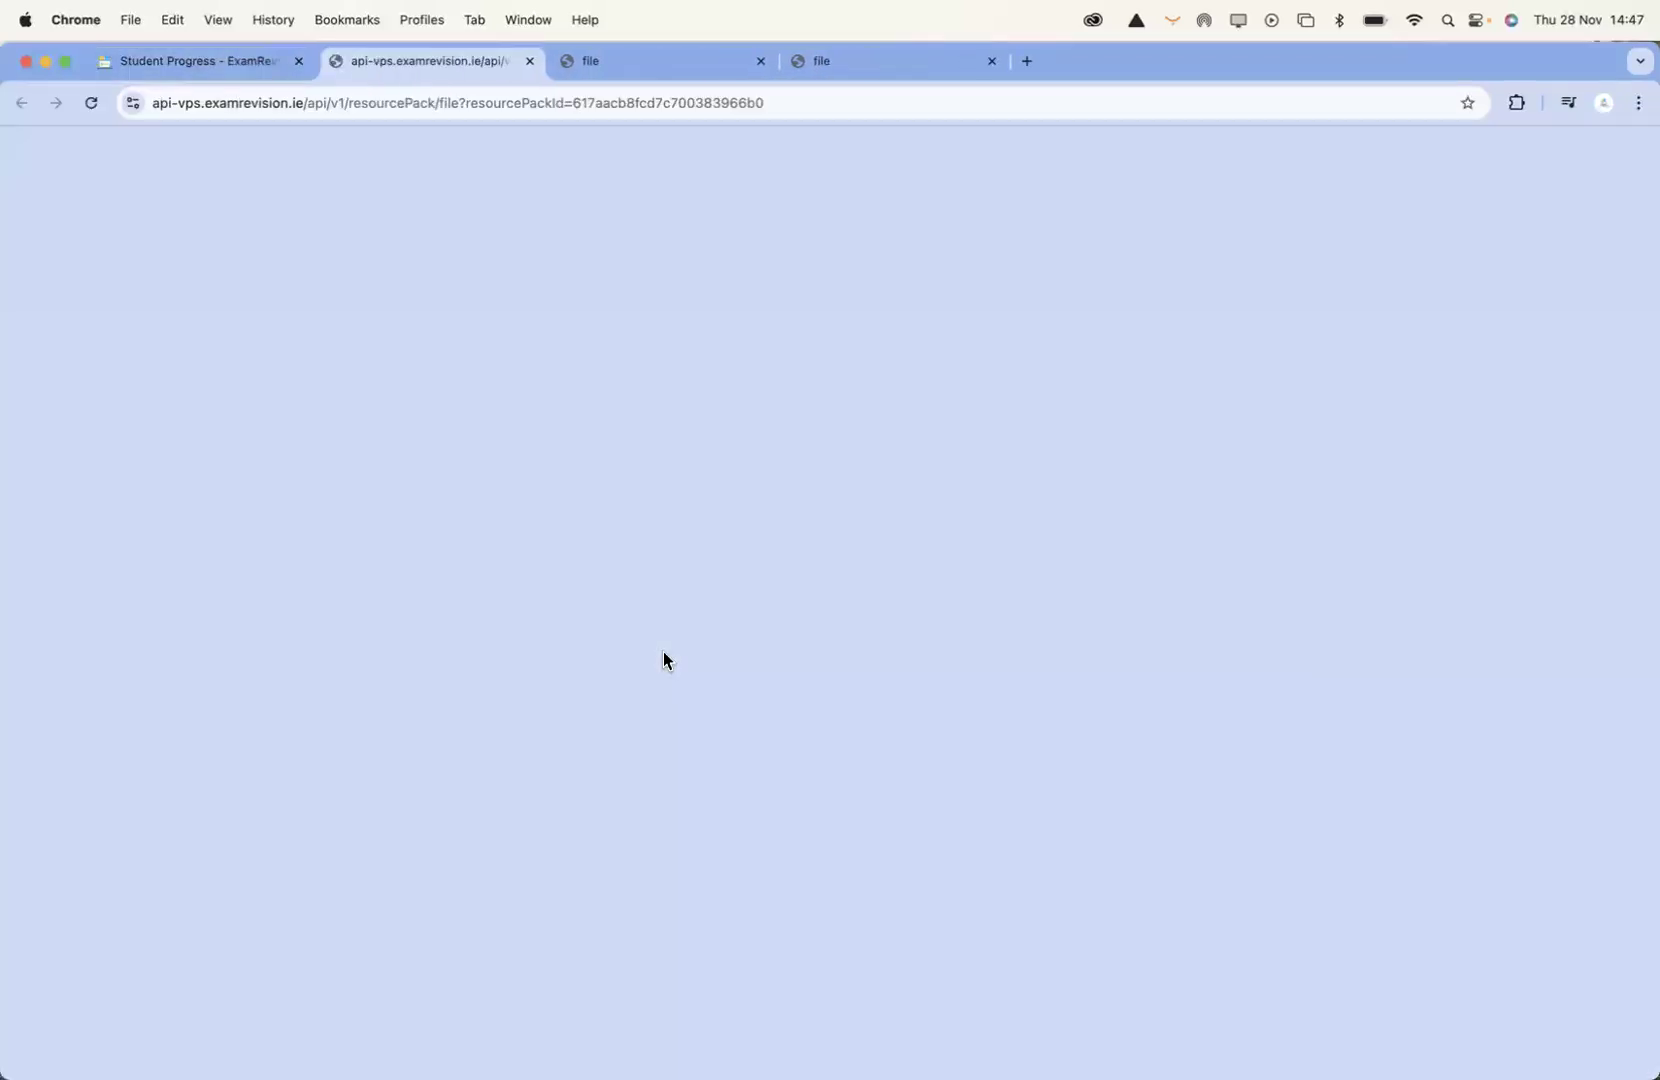
pyautogui.scroll(-10, 805, 632)
pyautogui.scroll(-10, 805, 628)
pyautogui.click(211, 62)
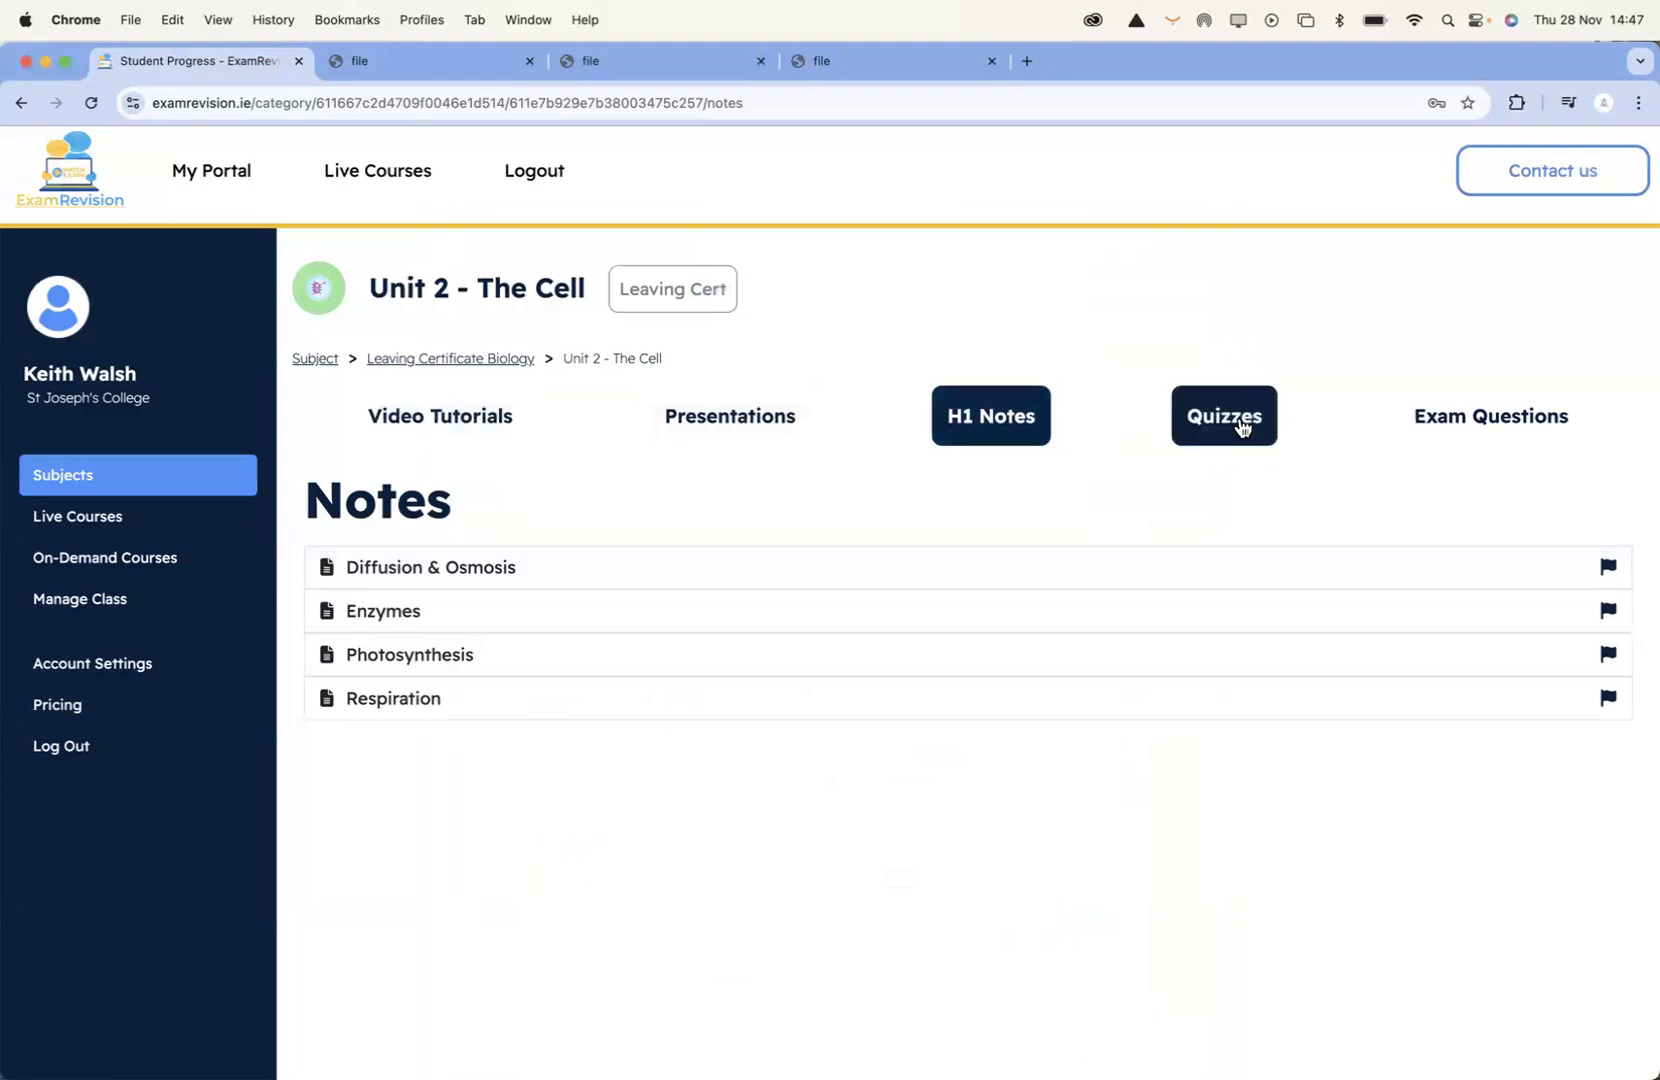
# Review the quiz scores (Enzymes 56%, Photosynthesis 50%), then start the Enzymes quiz
pyautogui.click(1241, 428)
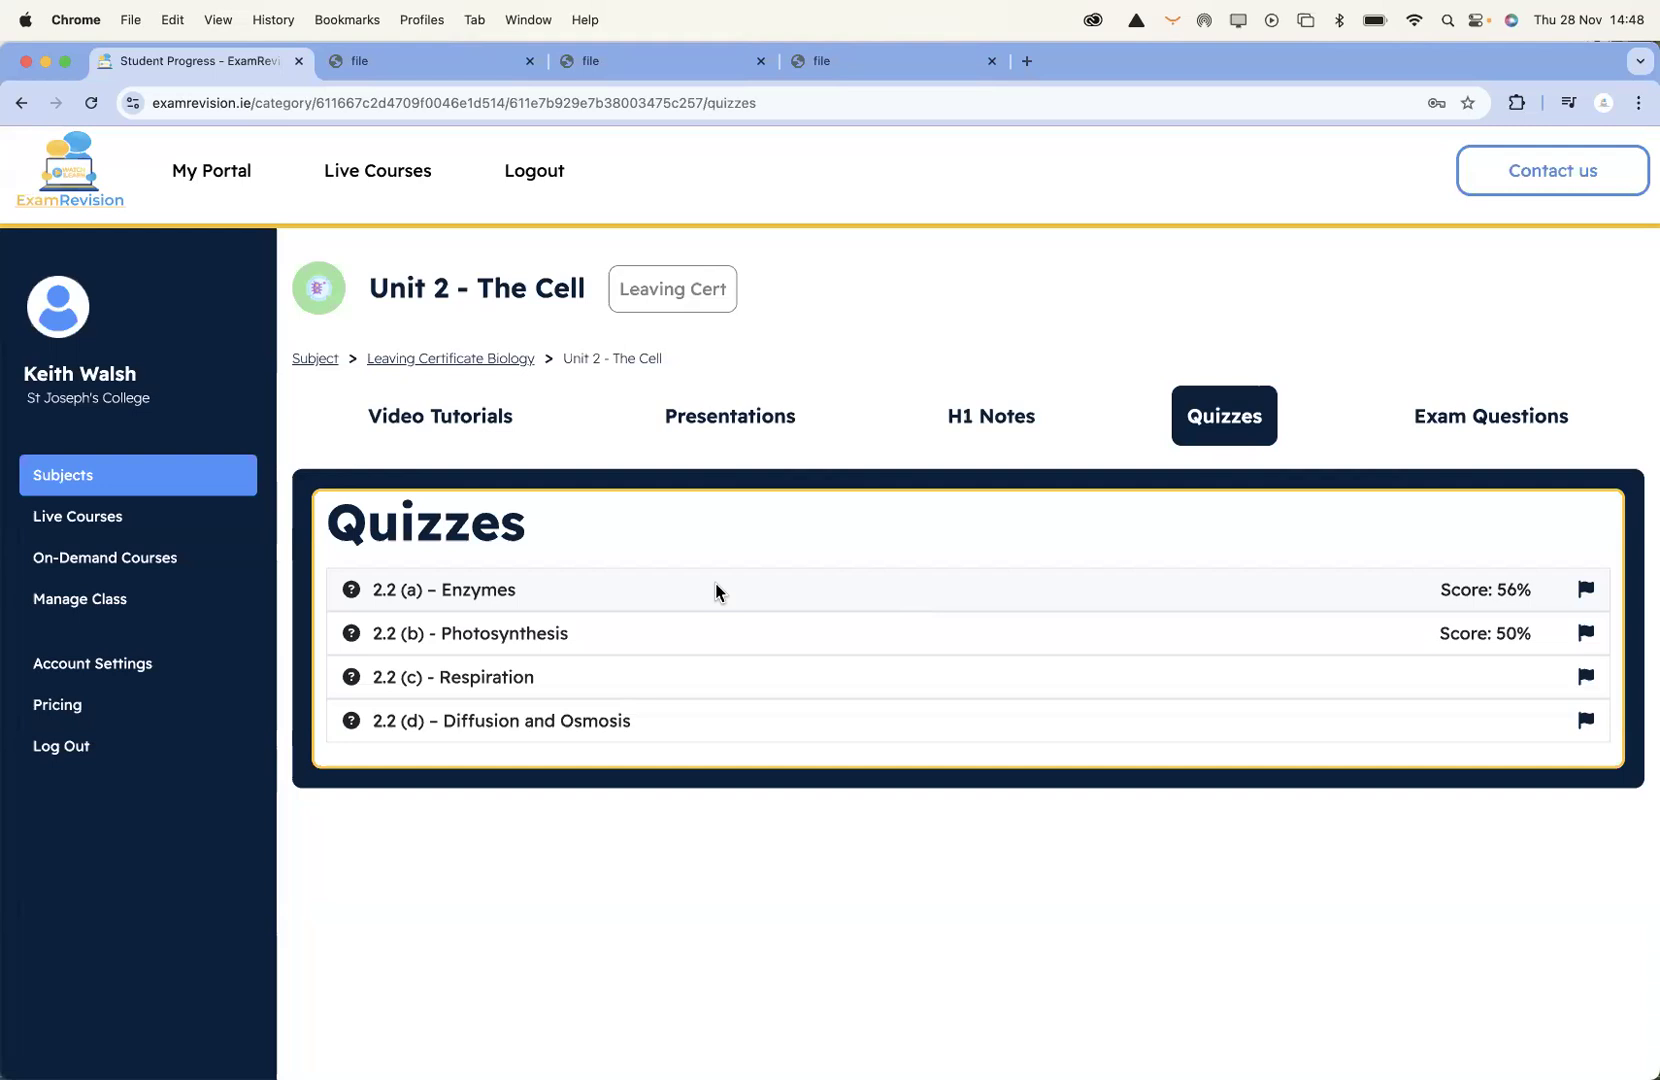
pyautogui.scroll(-1, 715, 586)
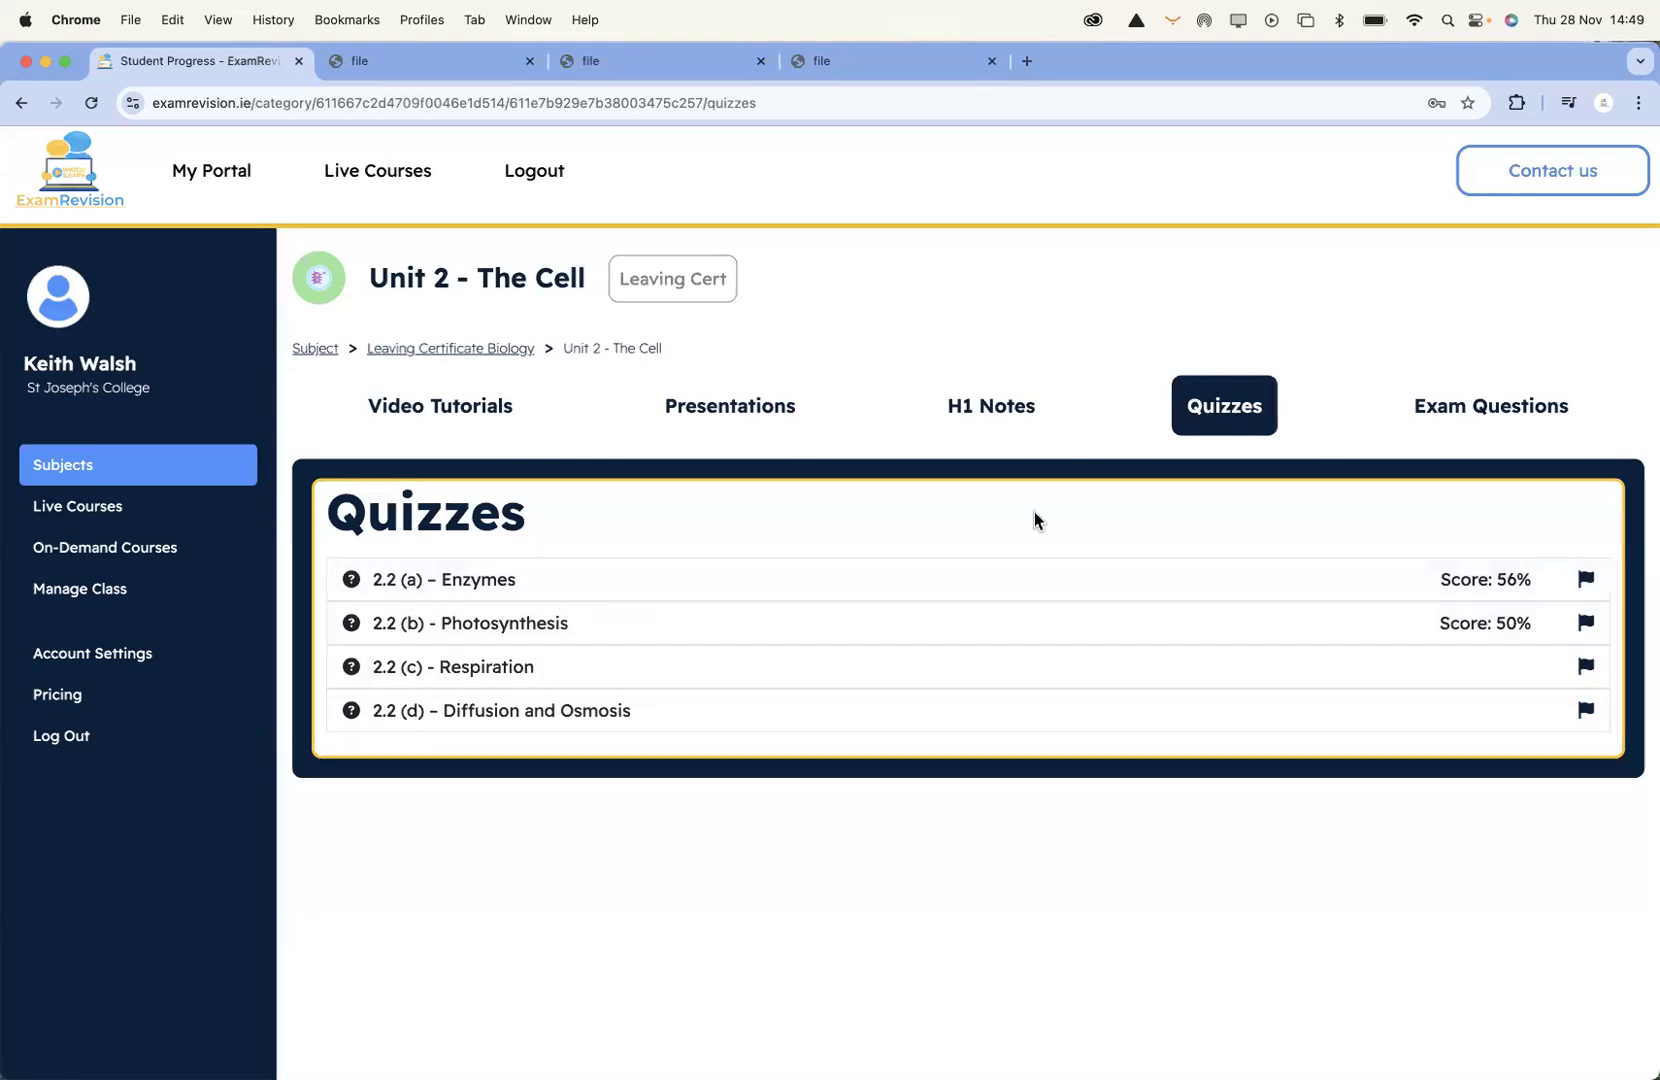
pyautogui.click(811, 580)
# Answer Enzymes quiz questions 1–5 with Protein, C, Substrate, Weak and C
pyautogui.scroll(-1, 974, 638)
pyautogui.click(862, 806)
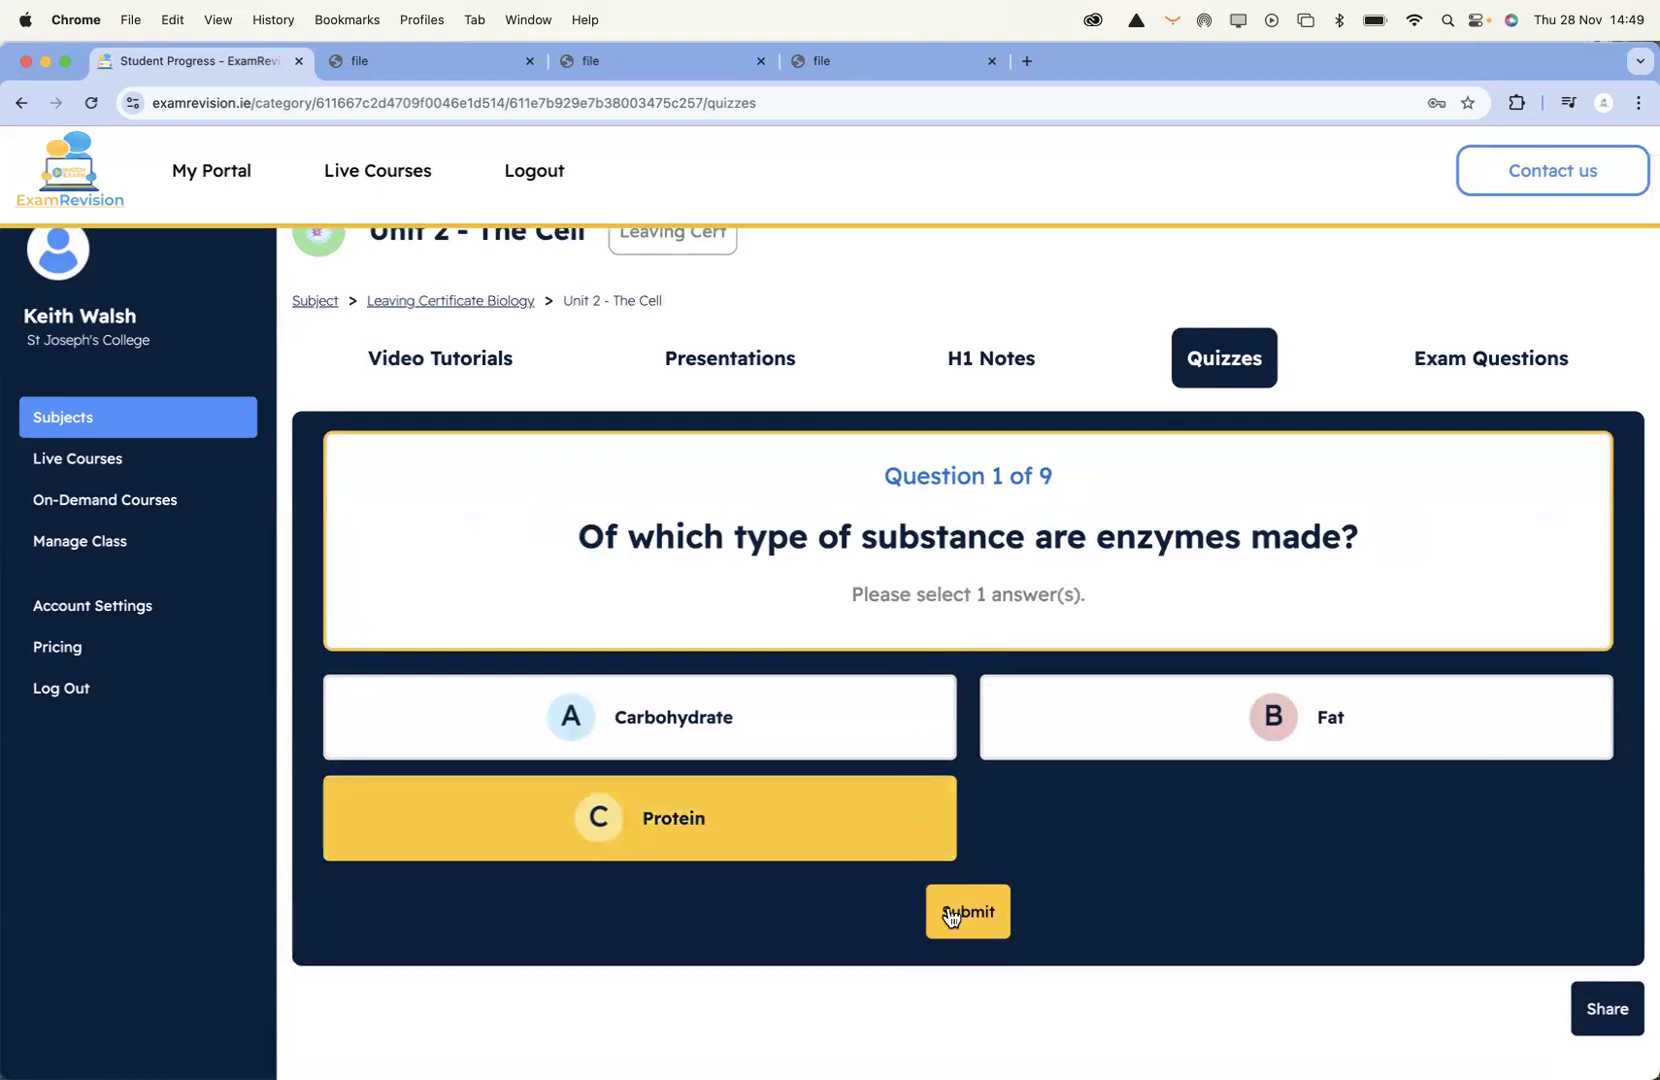
pyautogui.click(948, 910)
pyautogui.click(917, 822)
pyautogui.click(948, 905)
pyautogui.click(948, 852)
pyautogui.click(955, 905)
pyautogui.click(945, 850)
pyautogui.click(963, 938)
pyautogui.click(925, 853)
pyautogui.click(957, 916)
# Answer questions 6–9 with Denatured, C, Cheaper than free enzymes and Anabolic enzyme, then finish
pyautogui.click(950, 890)
pyautogui.scroll(-2, 1046, 930)
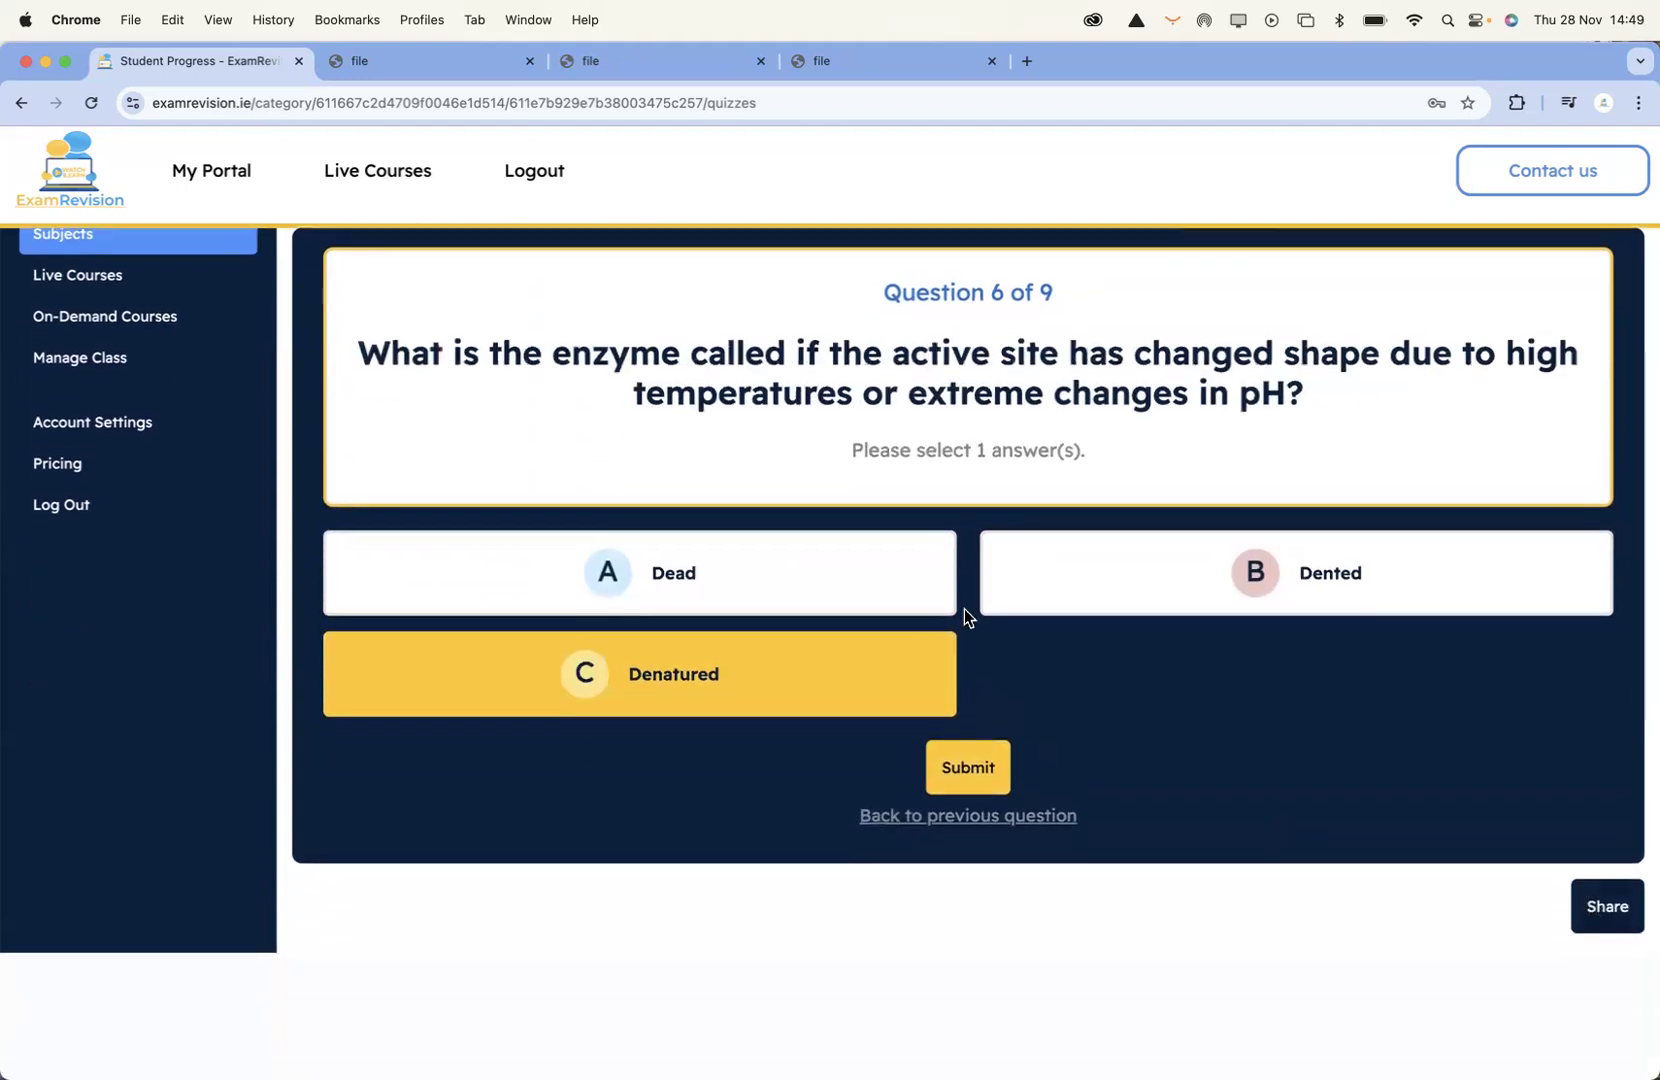
pyautogui.click(949, 770)
pyautogui.click(894, 654)
pyautogui.click(956, 724)
pyautogui.click(915, 672)
pyautogui.click(960, 722)
pyautogui.click(936, 604)
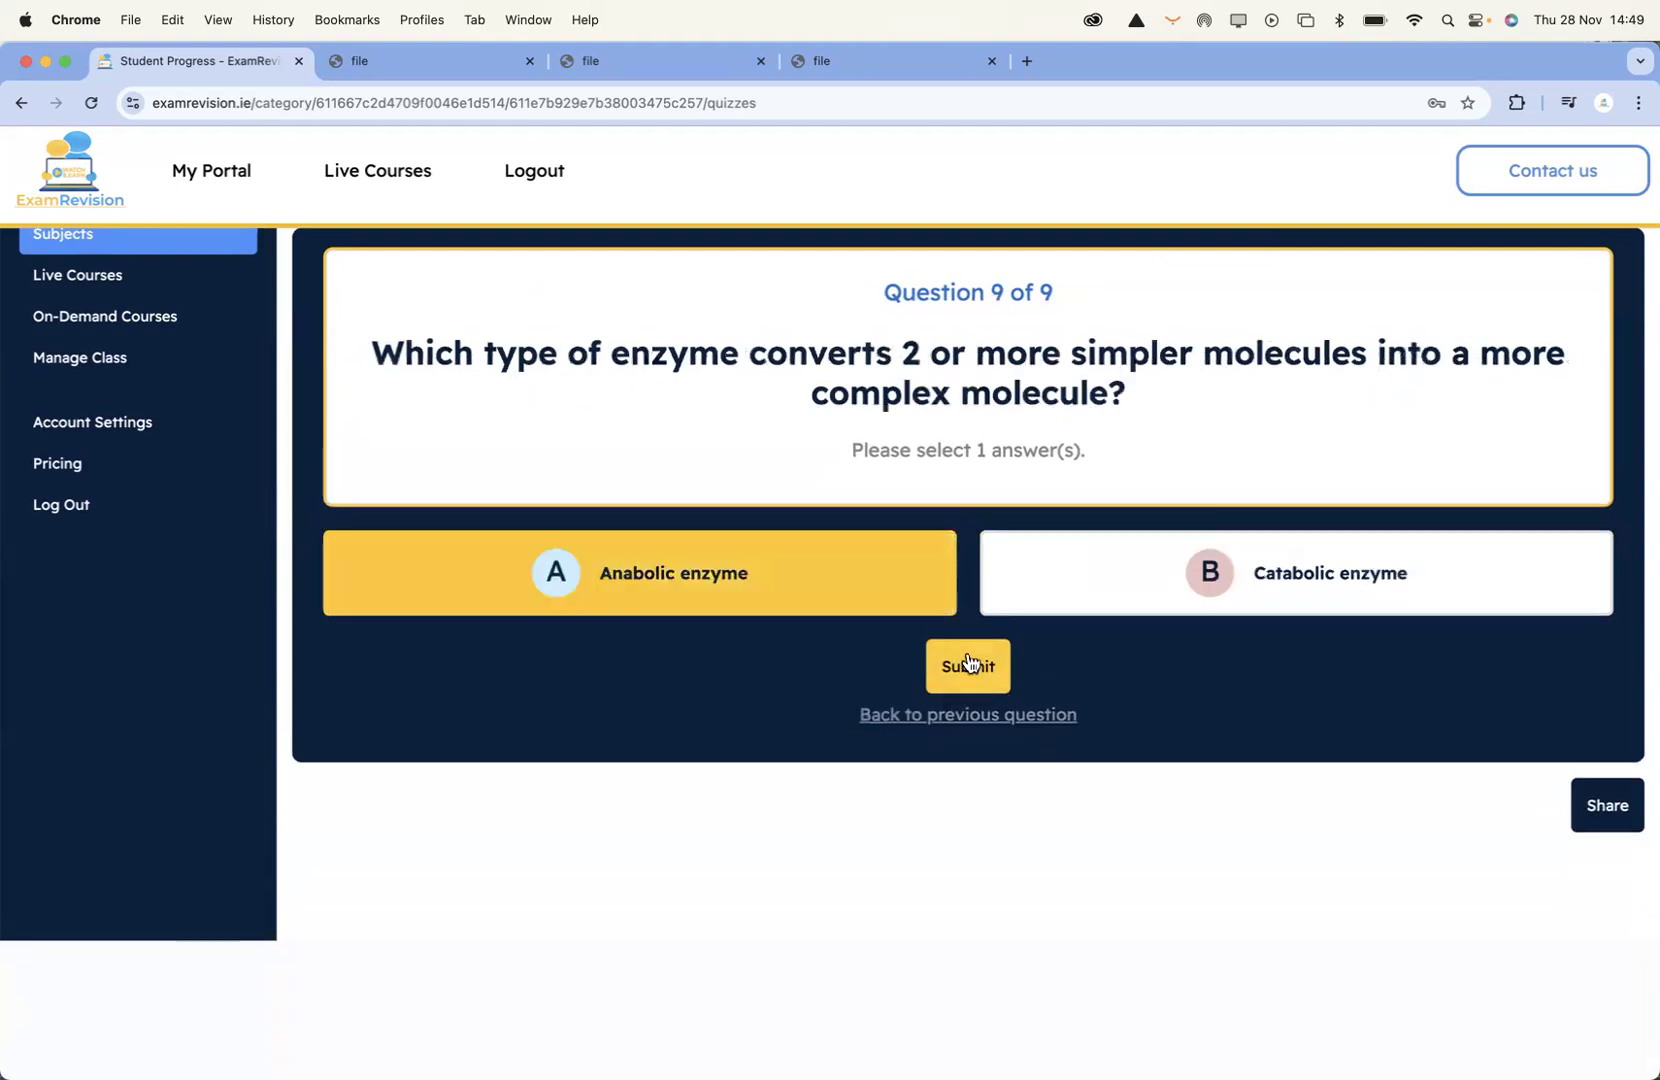
pyautogui.click(968, 666)
# Review the 44% result breakdown and go to Unit 2's exam questions
pyautogui.scroll(-2, 1040, 658)
pyautogui.scroll(-4, 1040, 663)
pyautogui.scroll(3, 1040, 663)
pyautogui.scroll(-8, 1040, 663)
pyautogui.scroll(-20, 840, 622)
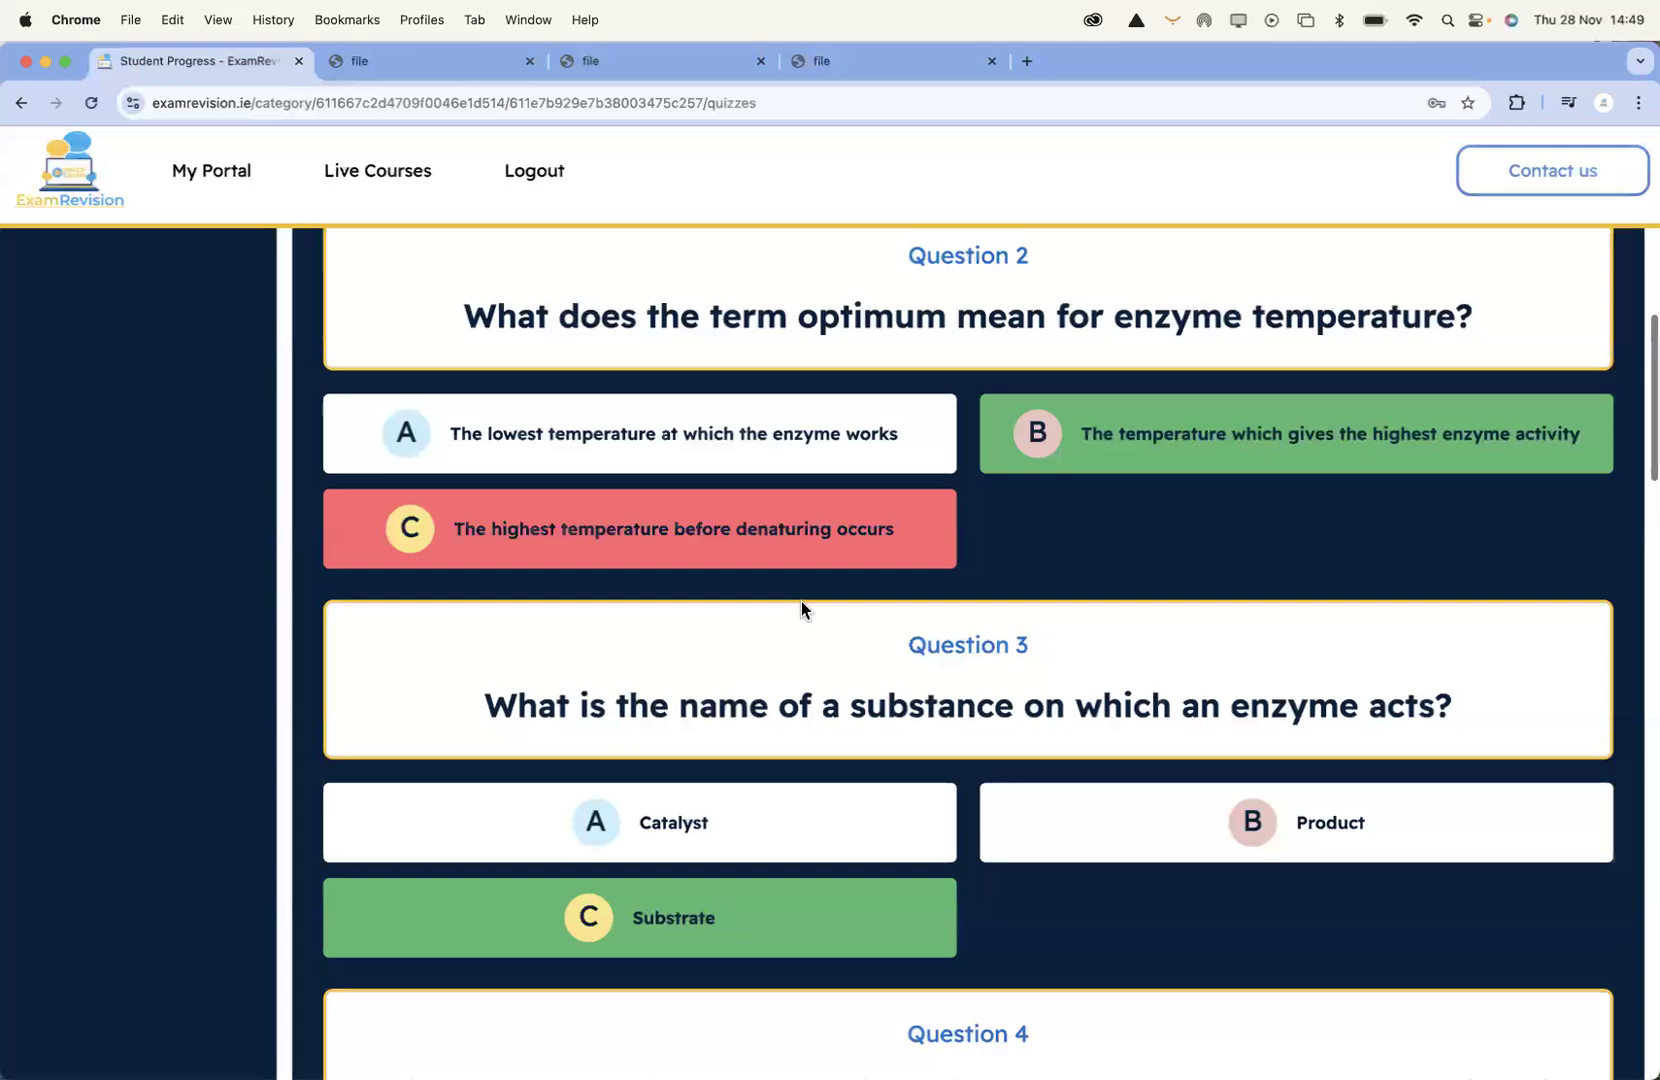
pyautogui.scroll(-10, 798, 597)
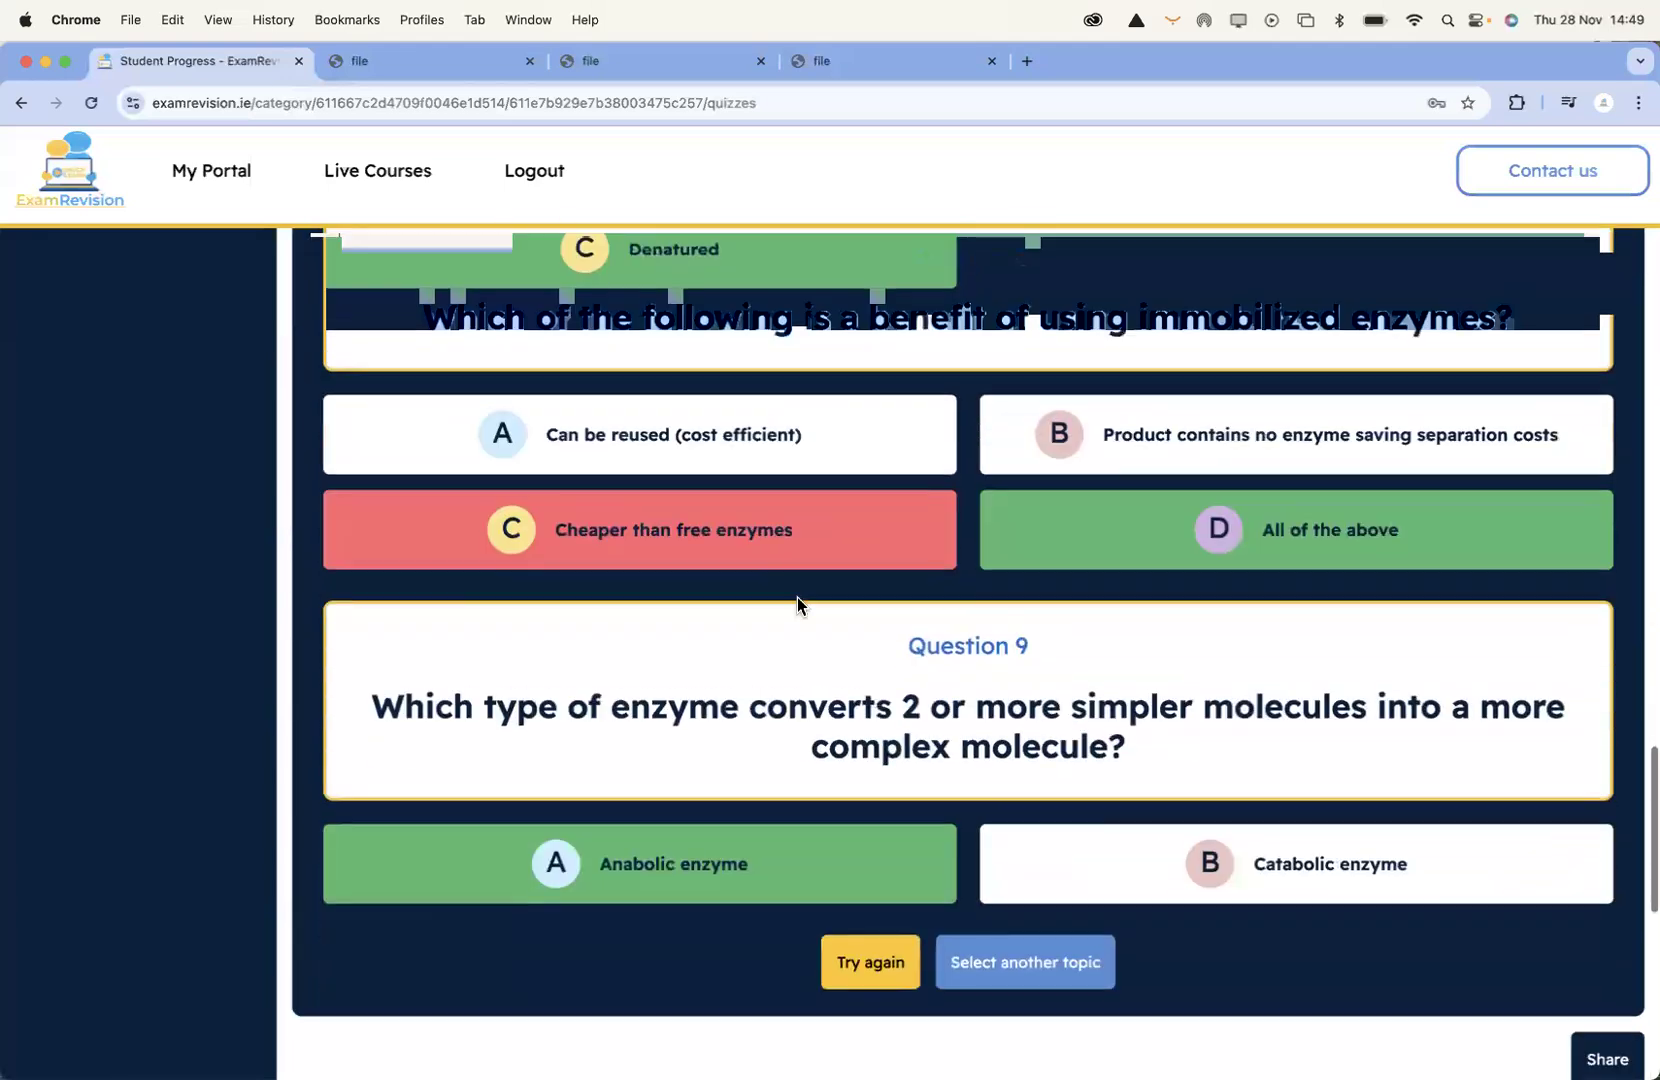
pyautogui.scroll(20, 798, 597)
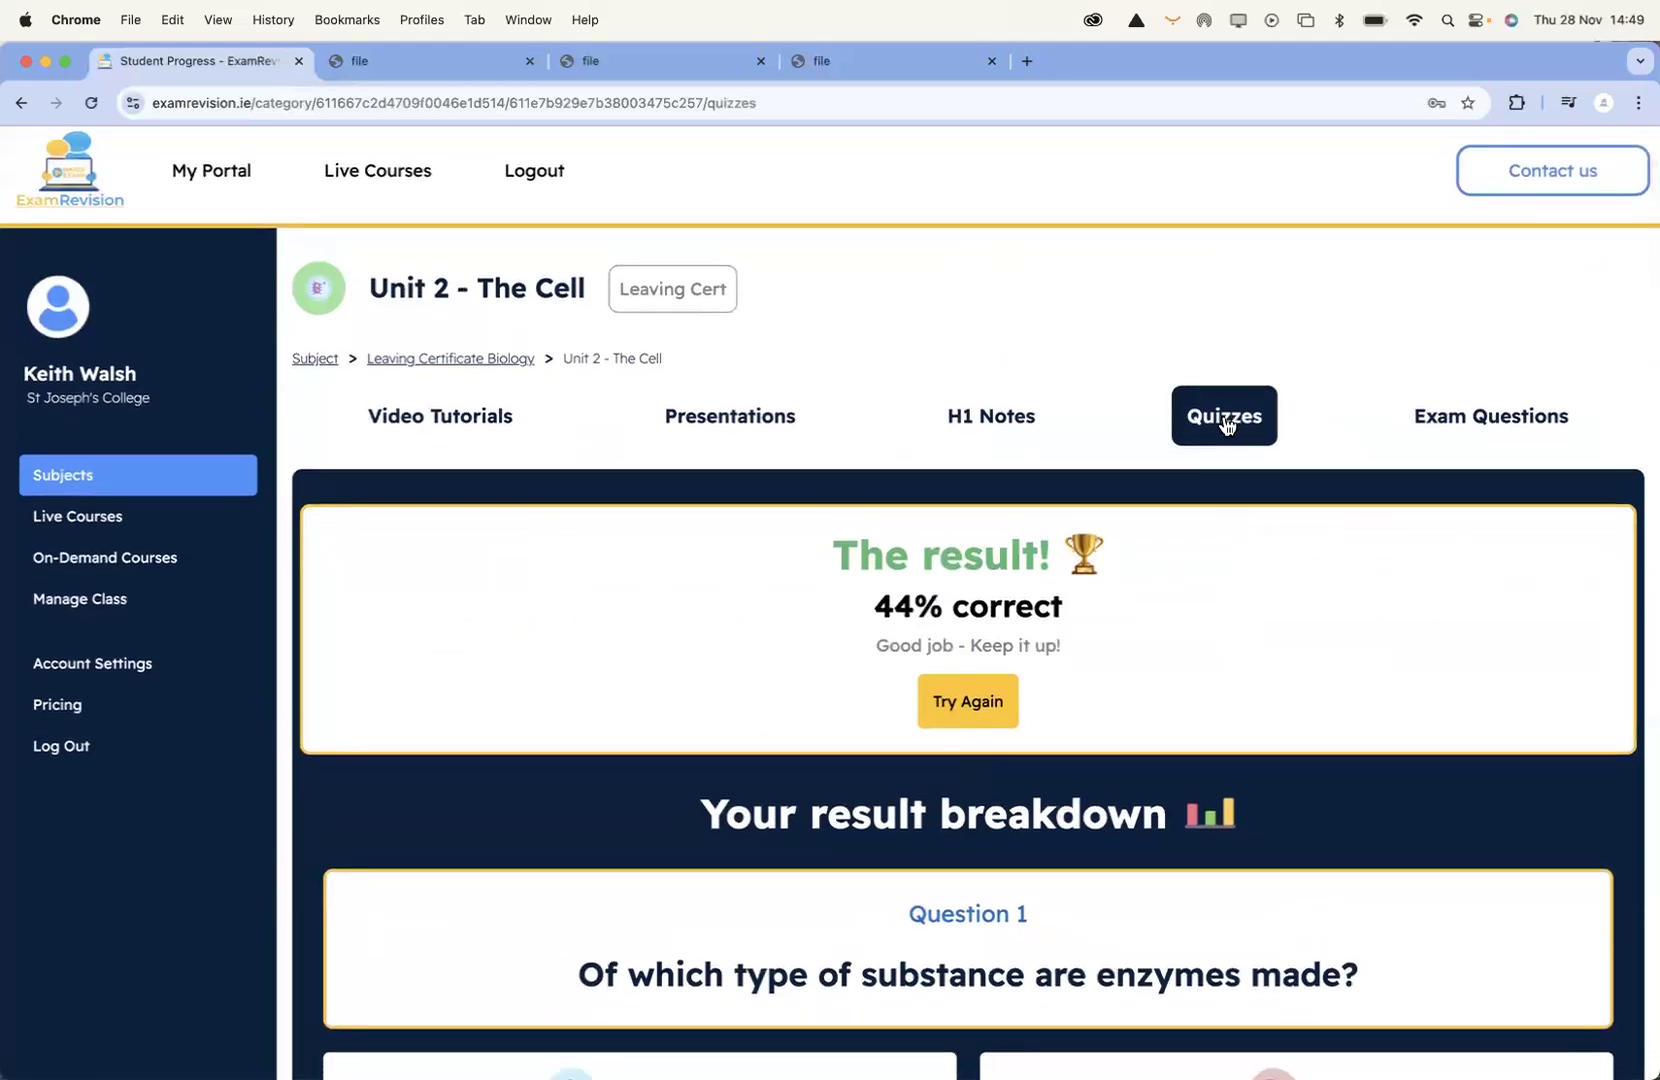
pyautogui.click(1503, 410)
# Filter to Higher level and add 2024 Q.13, 2024 Q.9 and 2023 Deferred Q.4 to the exam
pyautogui.scroll(-5, 554, 756)
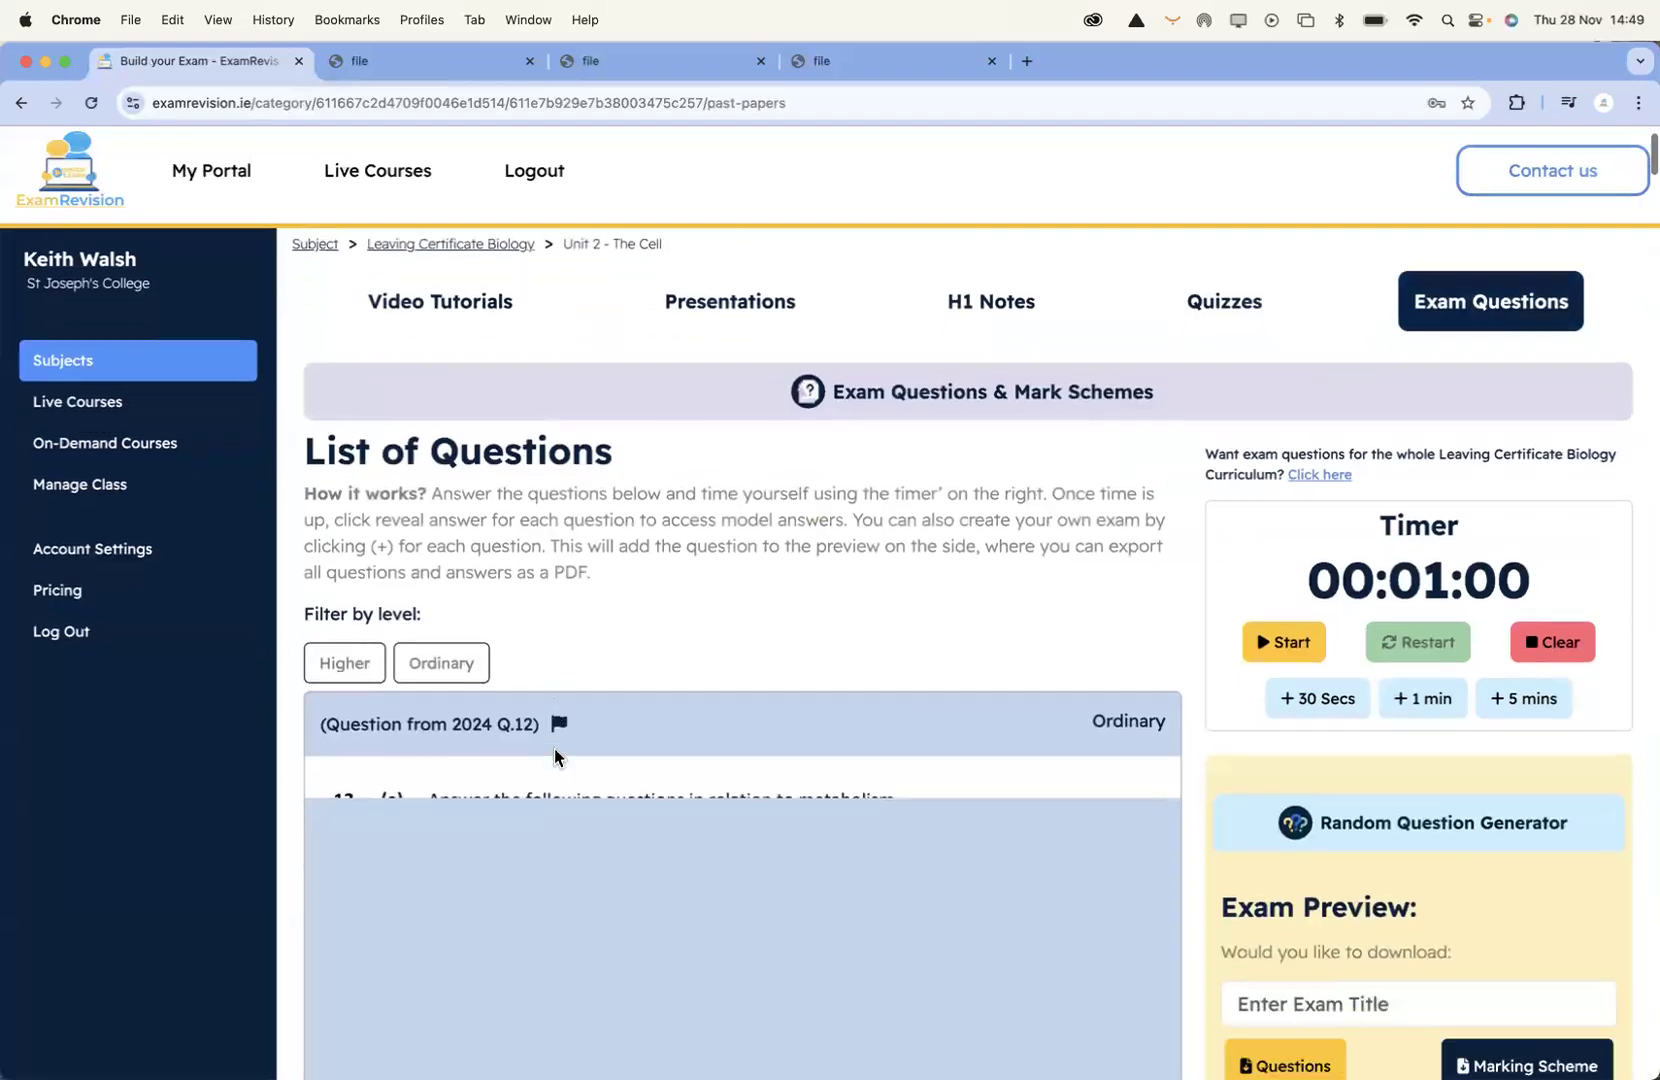
pyautogui.scroll(5, 329, 532)
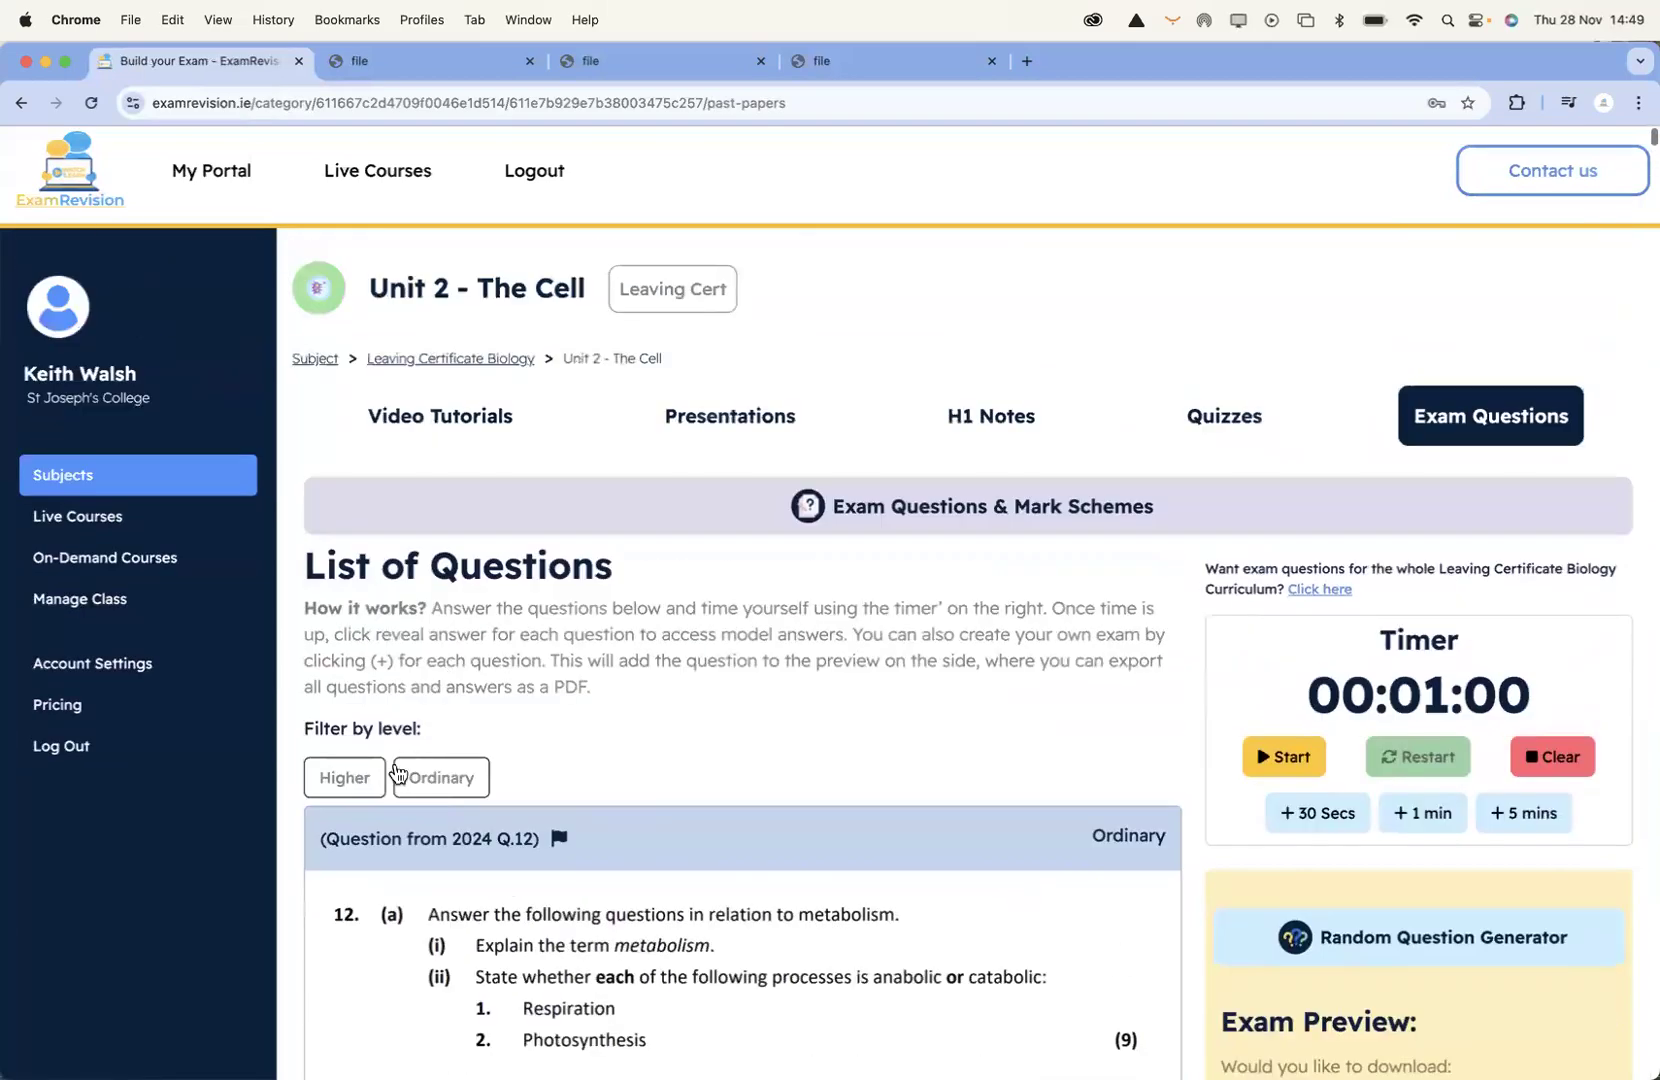
pyautogui.click(344, 777)
pyautogui.scroll(-10, 818, 696)
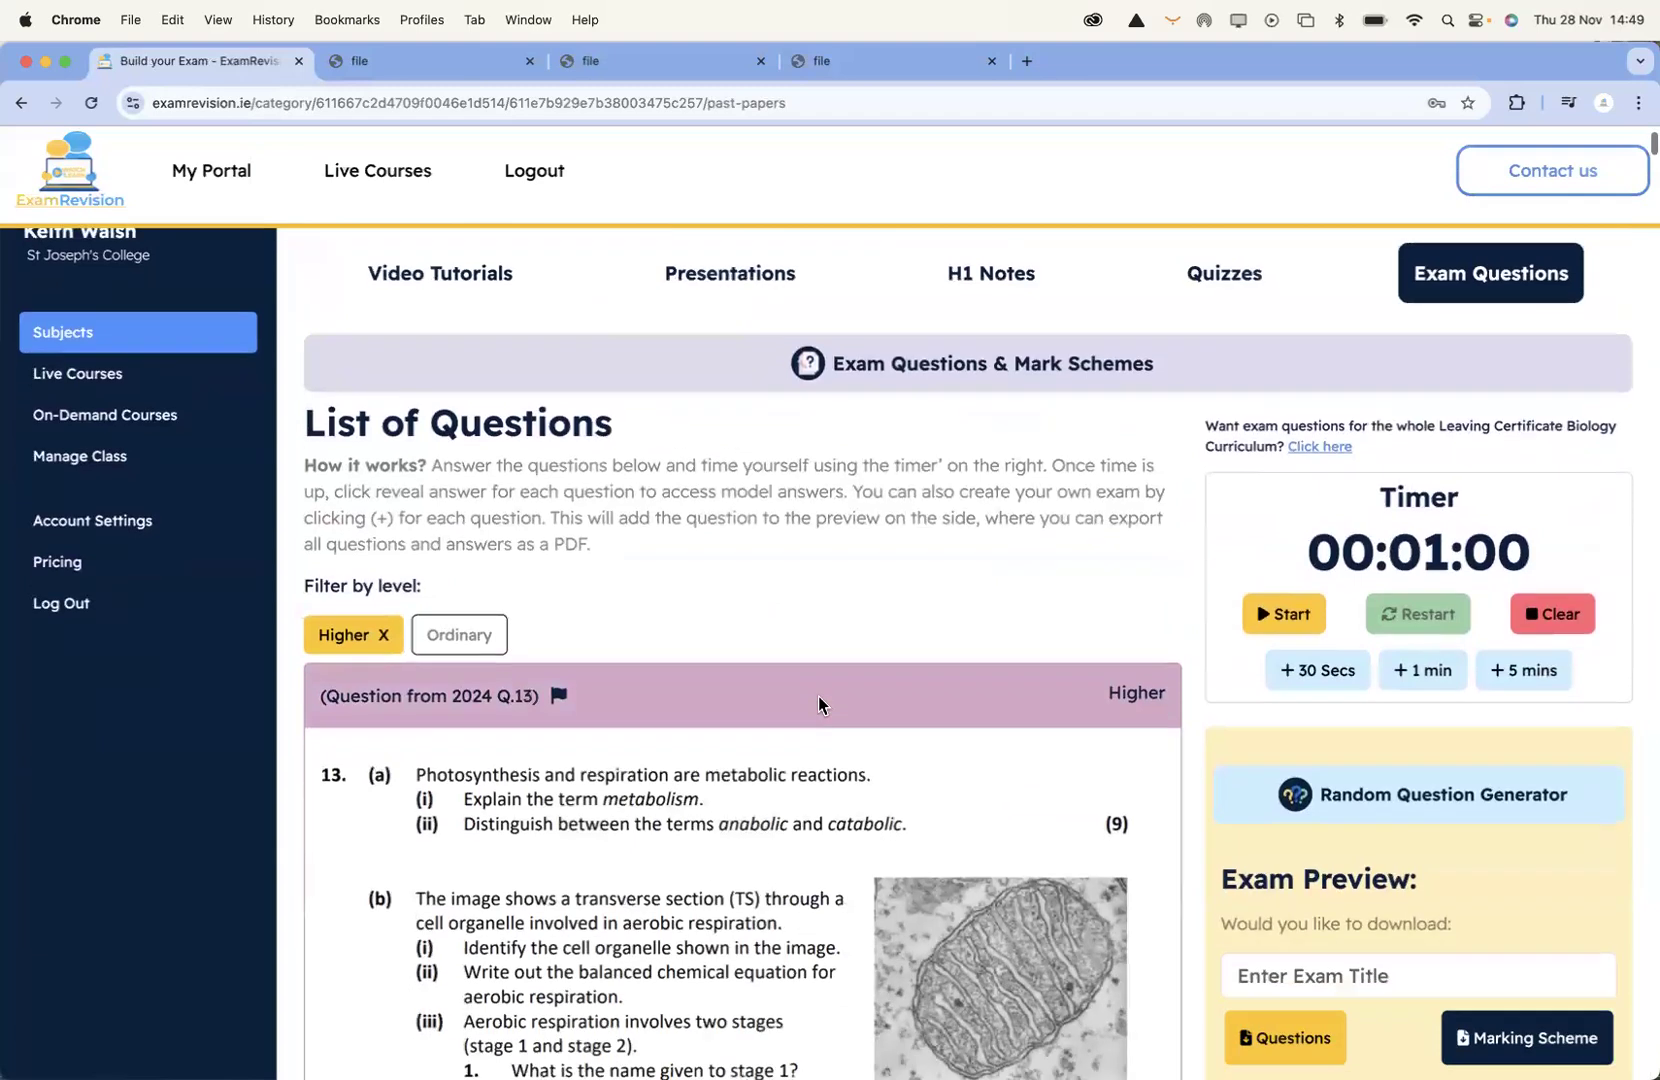
pyautogui.scroll(-2, 818, 696)
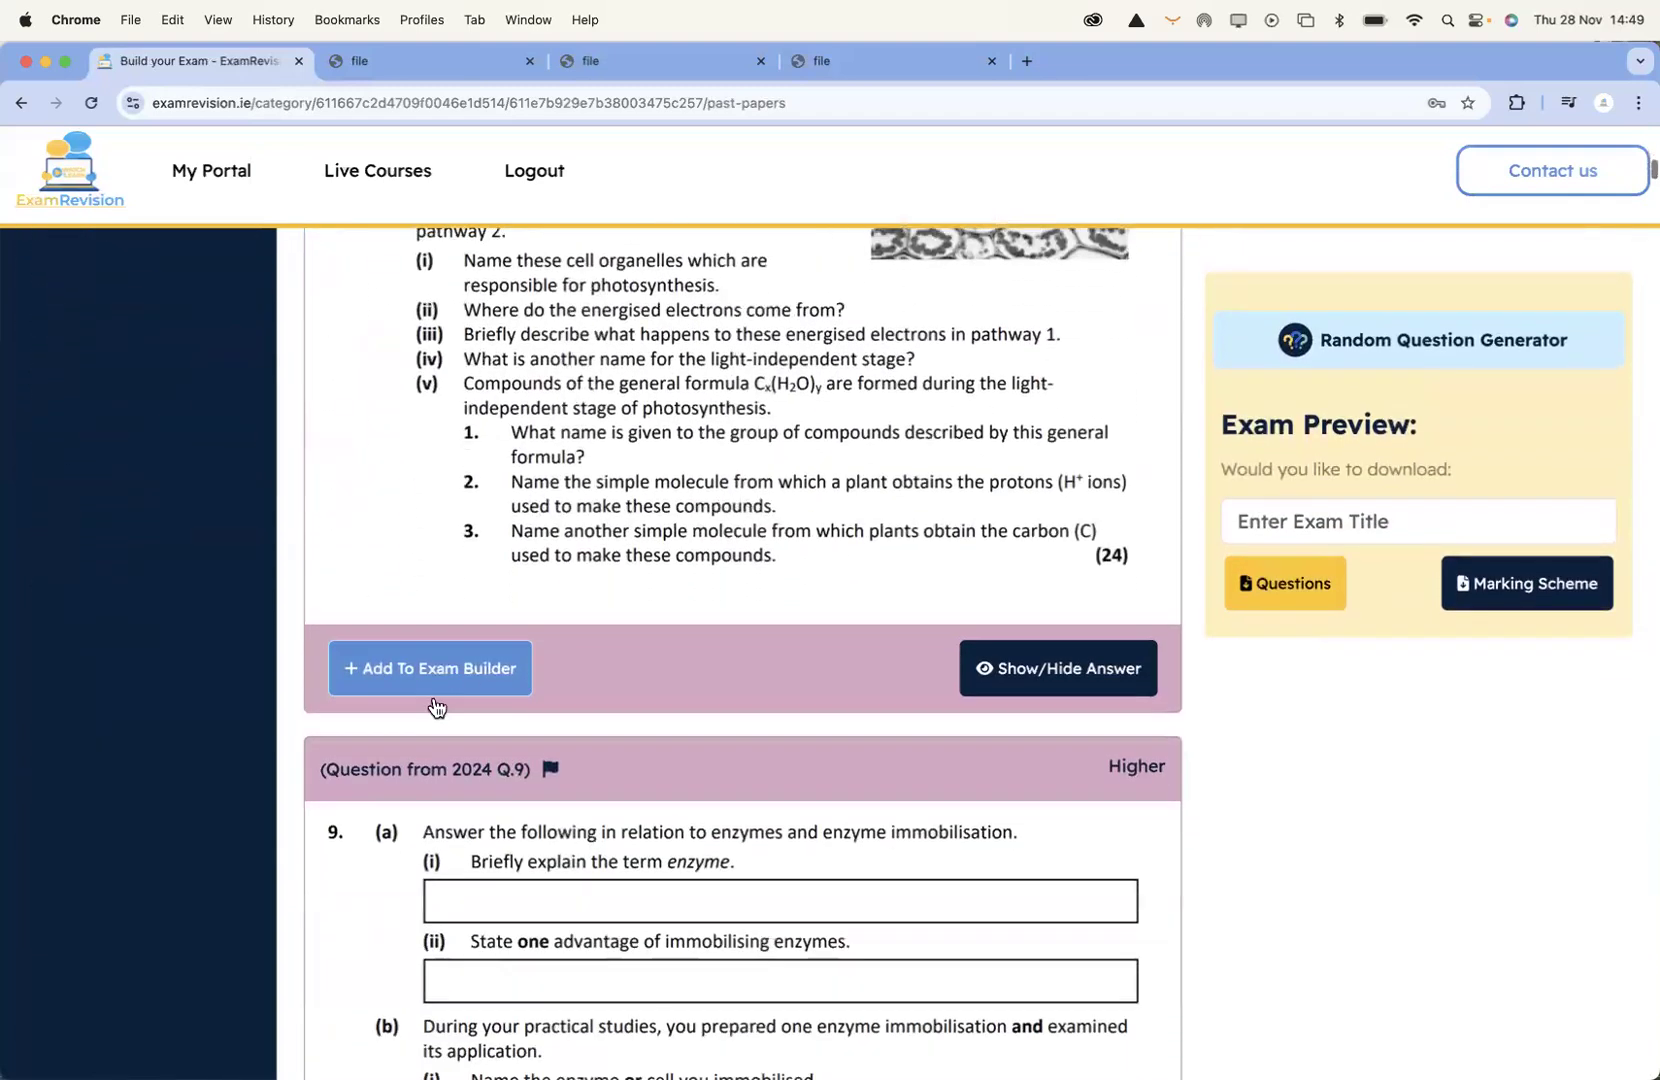
pyautogui.click(432, 682)
pyautogui.scroll(-5, 576, 744)
pyautogui.scroll(-4, 576, 744)
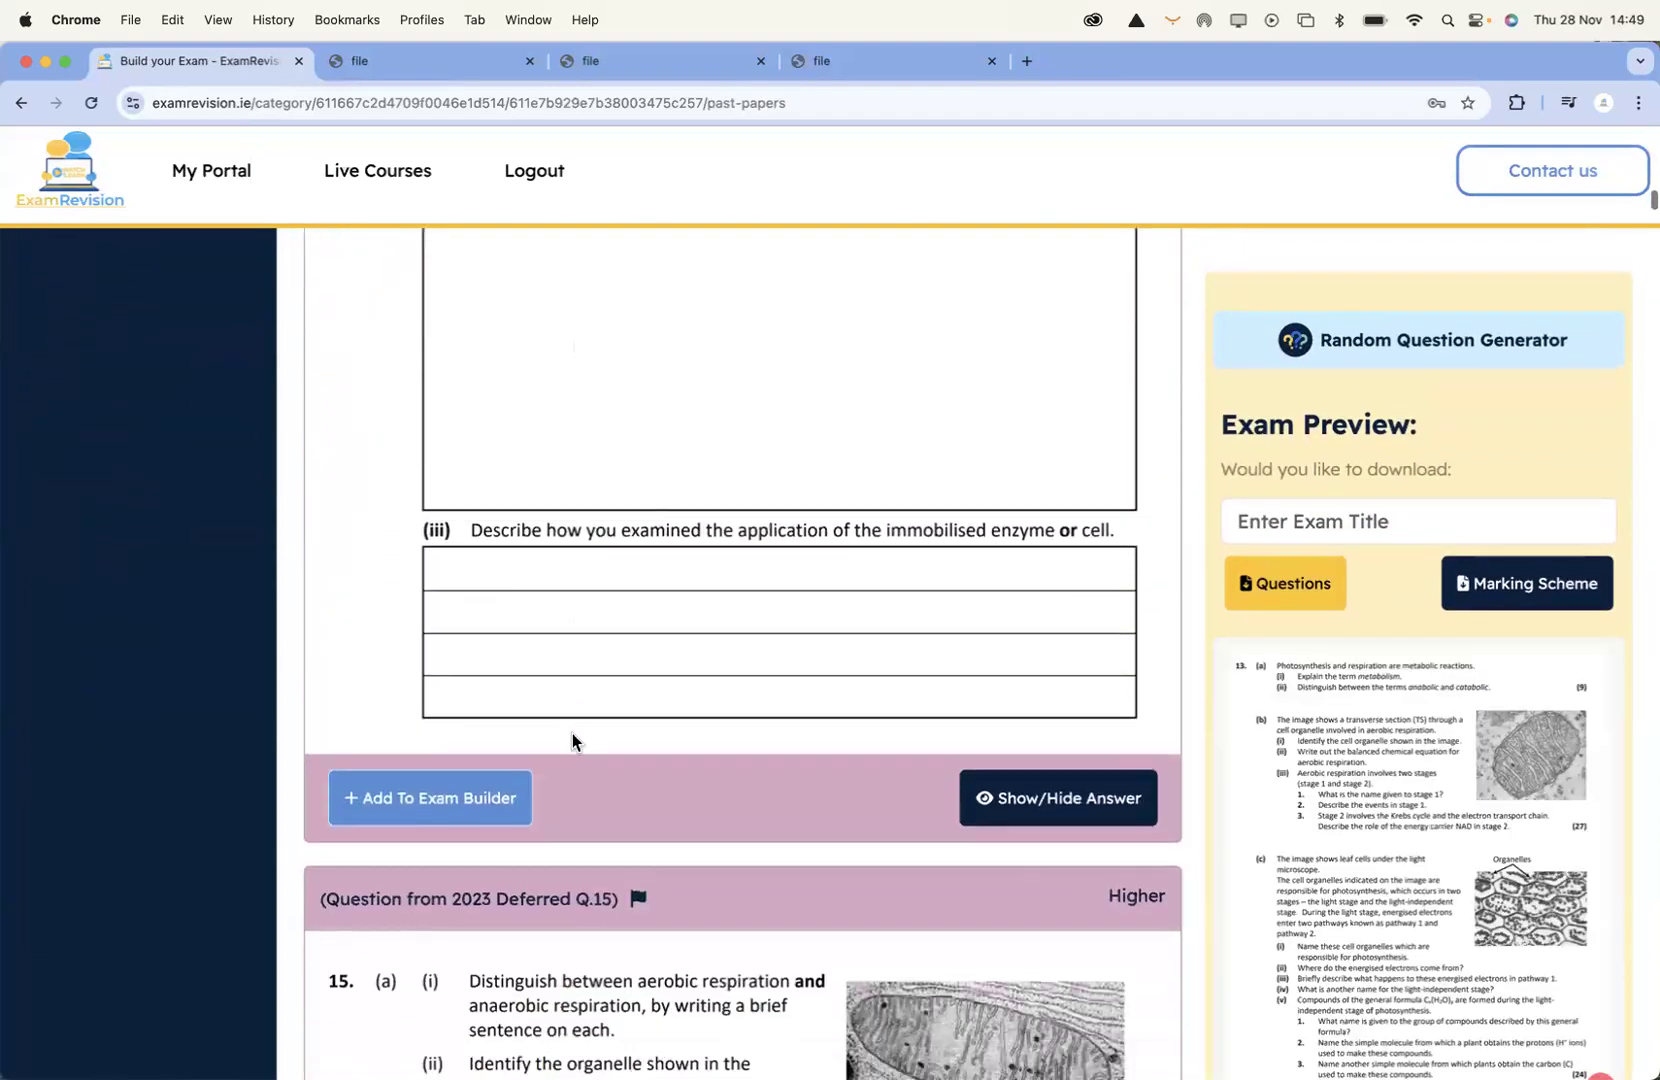
pyautogui.click(445, 722)
pyautogui.scroll(-5, 673, 750)
pyautogui.scroll(-20, 673, 757)
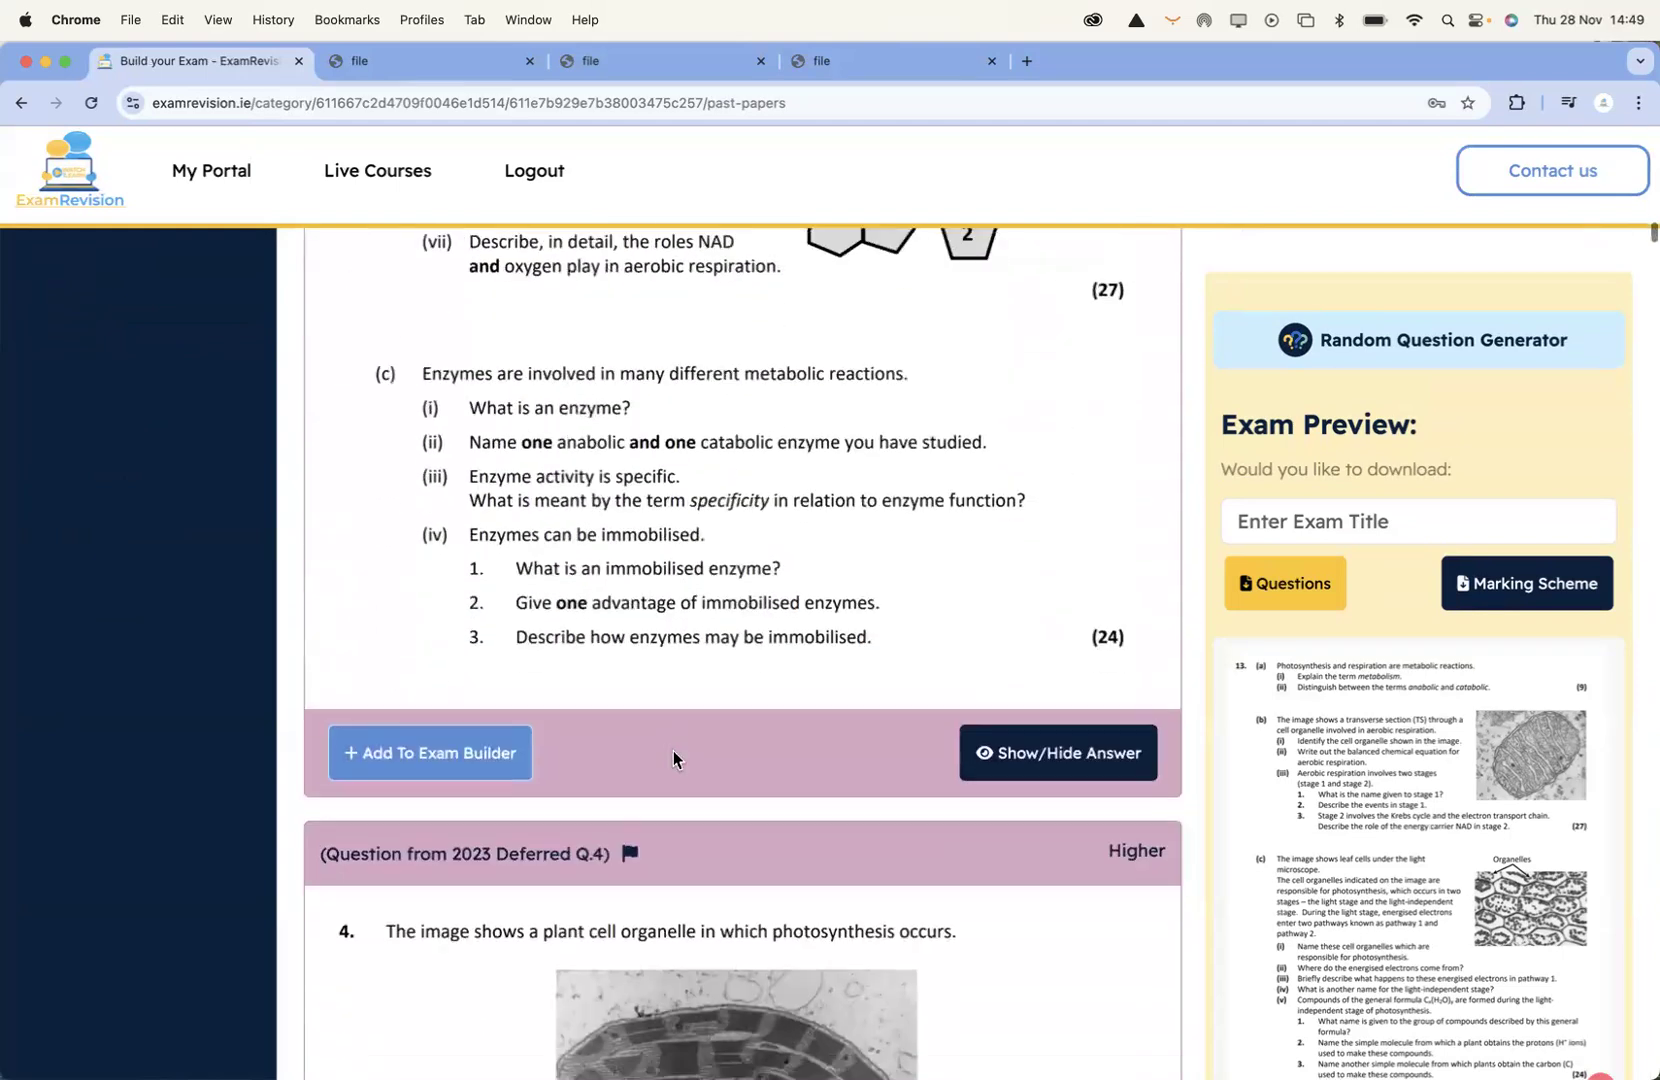
pyautogui.click(493, 660)
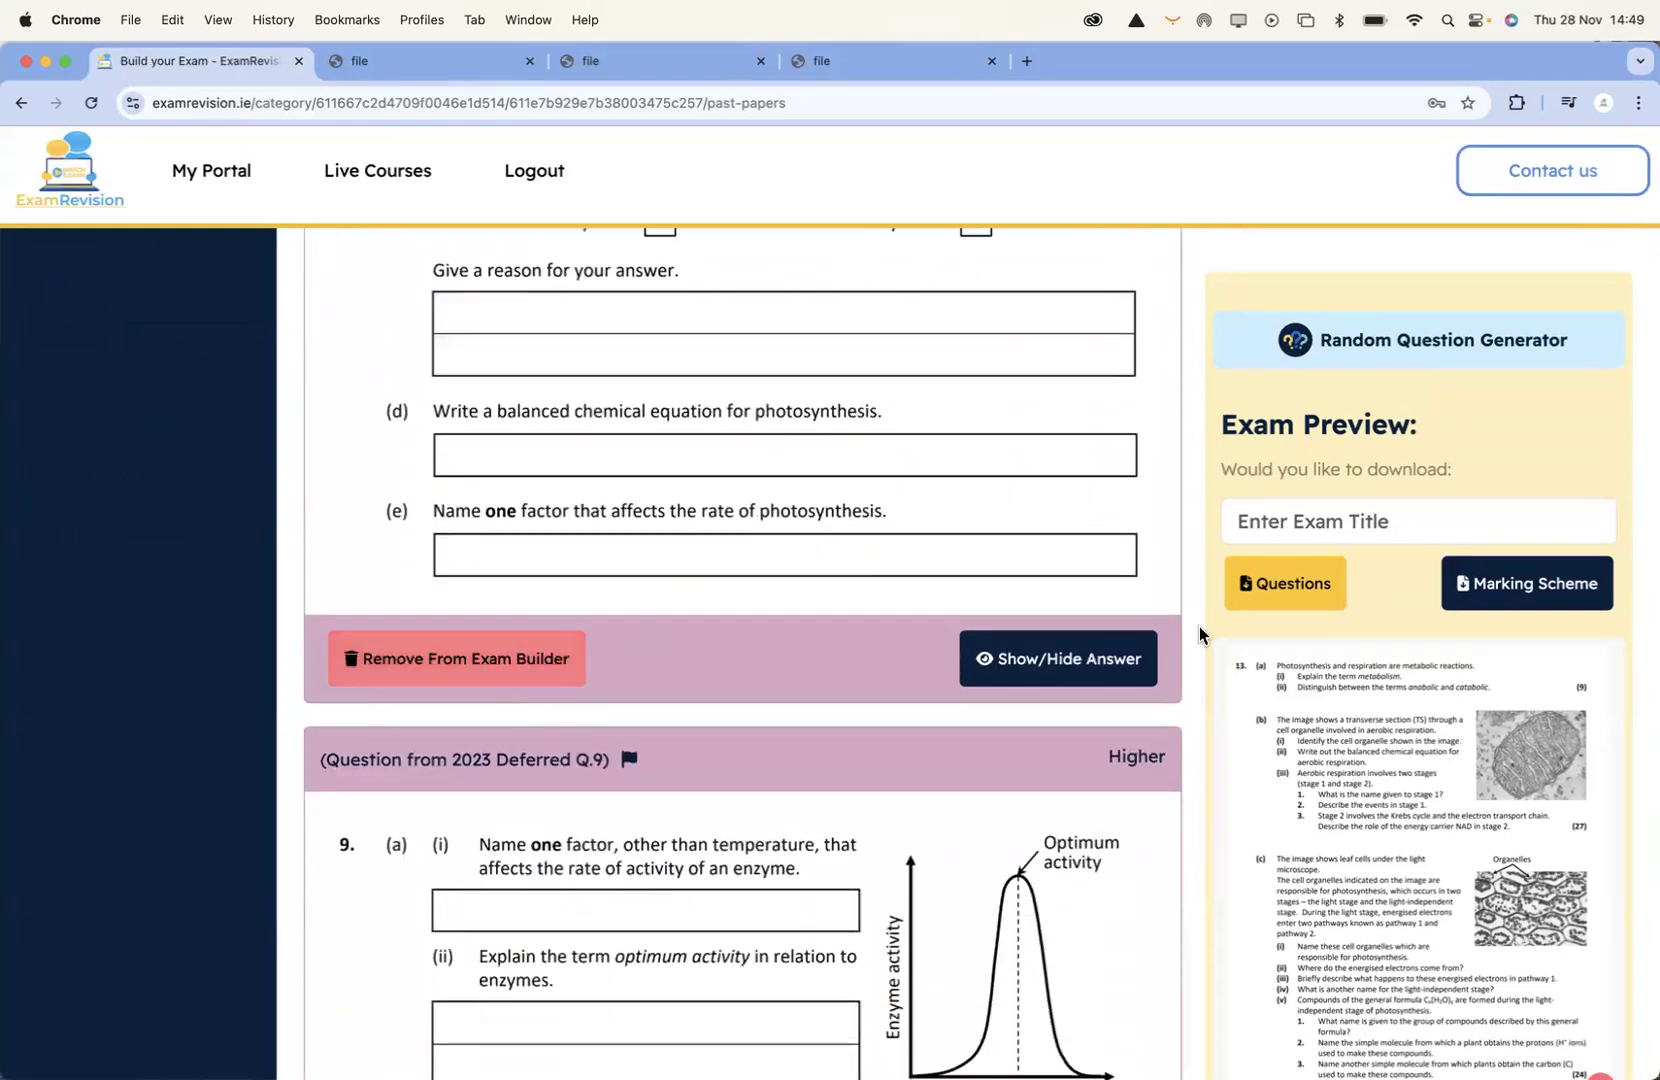
# Title the exam '2.2 Cell', then download and open its question paper PDF
pyautogui.click(1327, 504)
pyautogui.write('2.2 Cell')
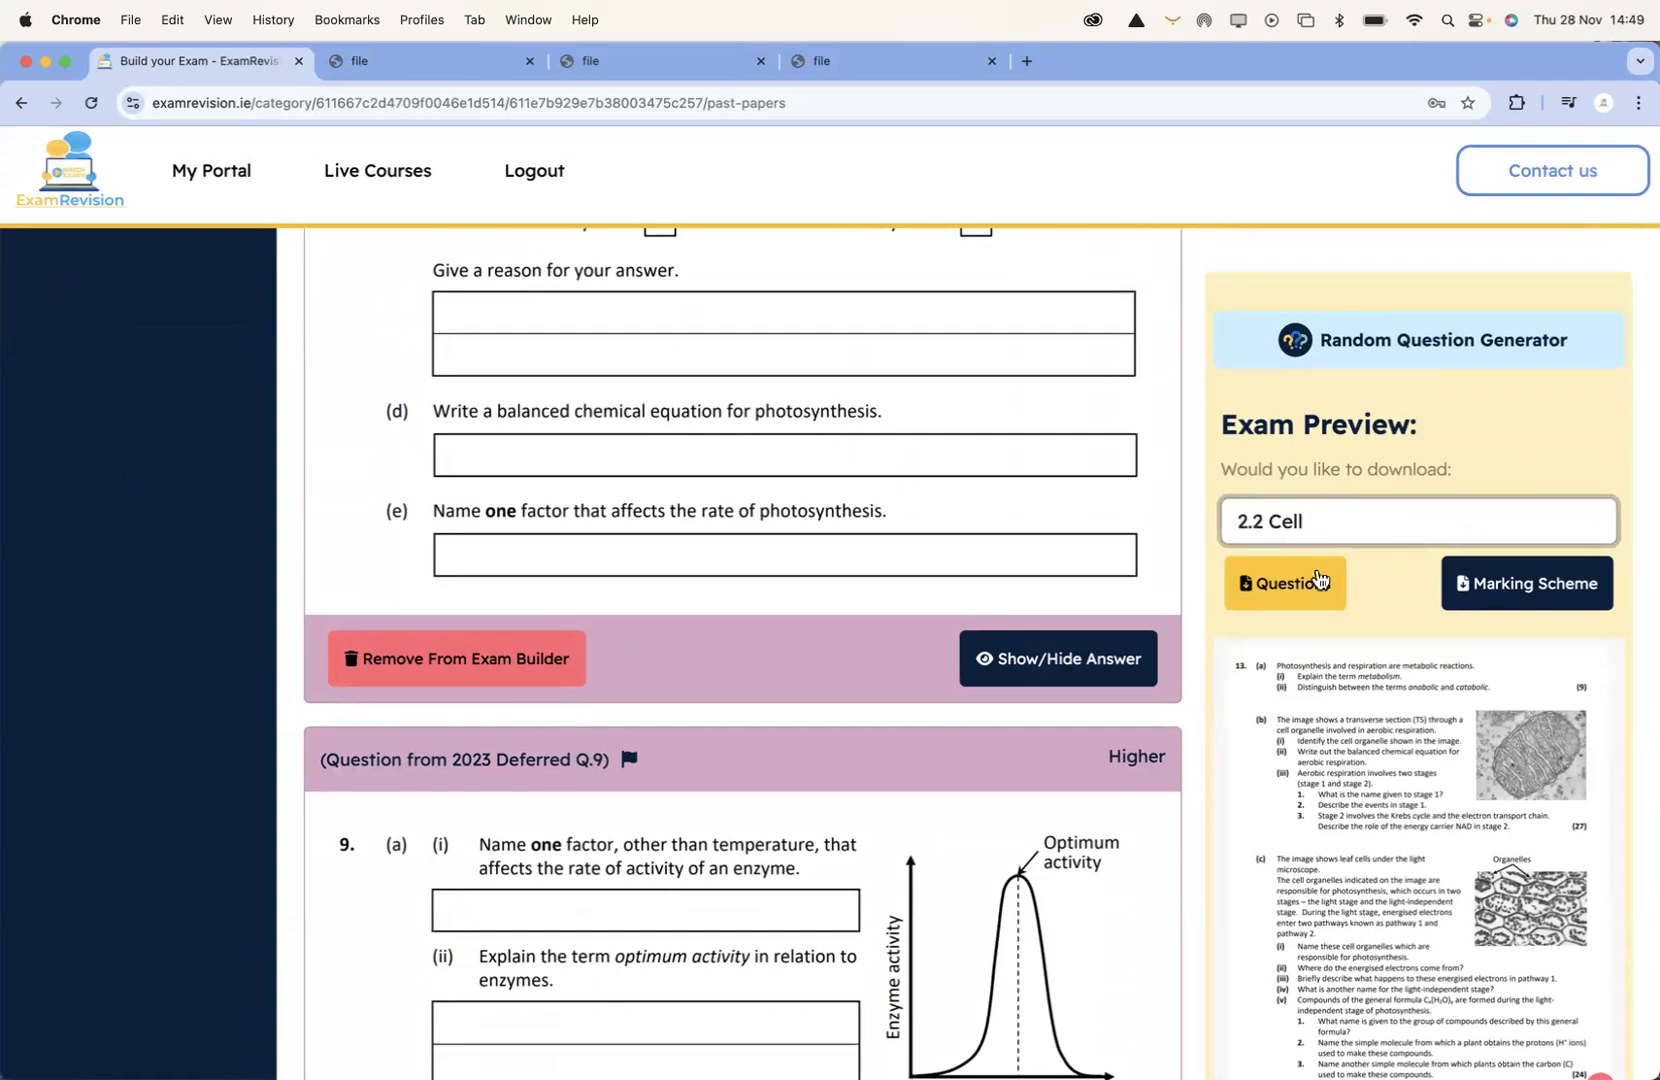
pyautogui.click(1318, 578)
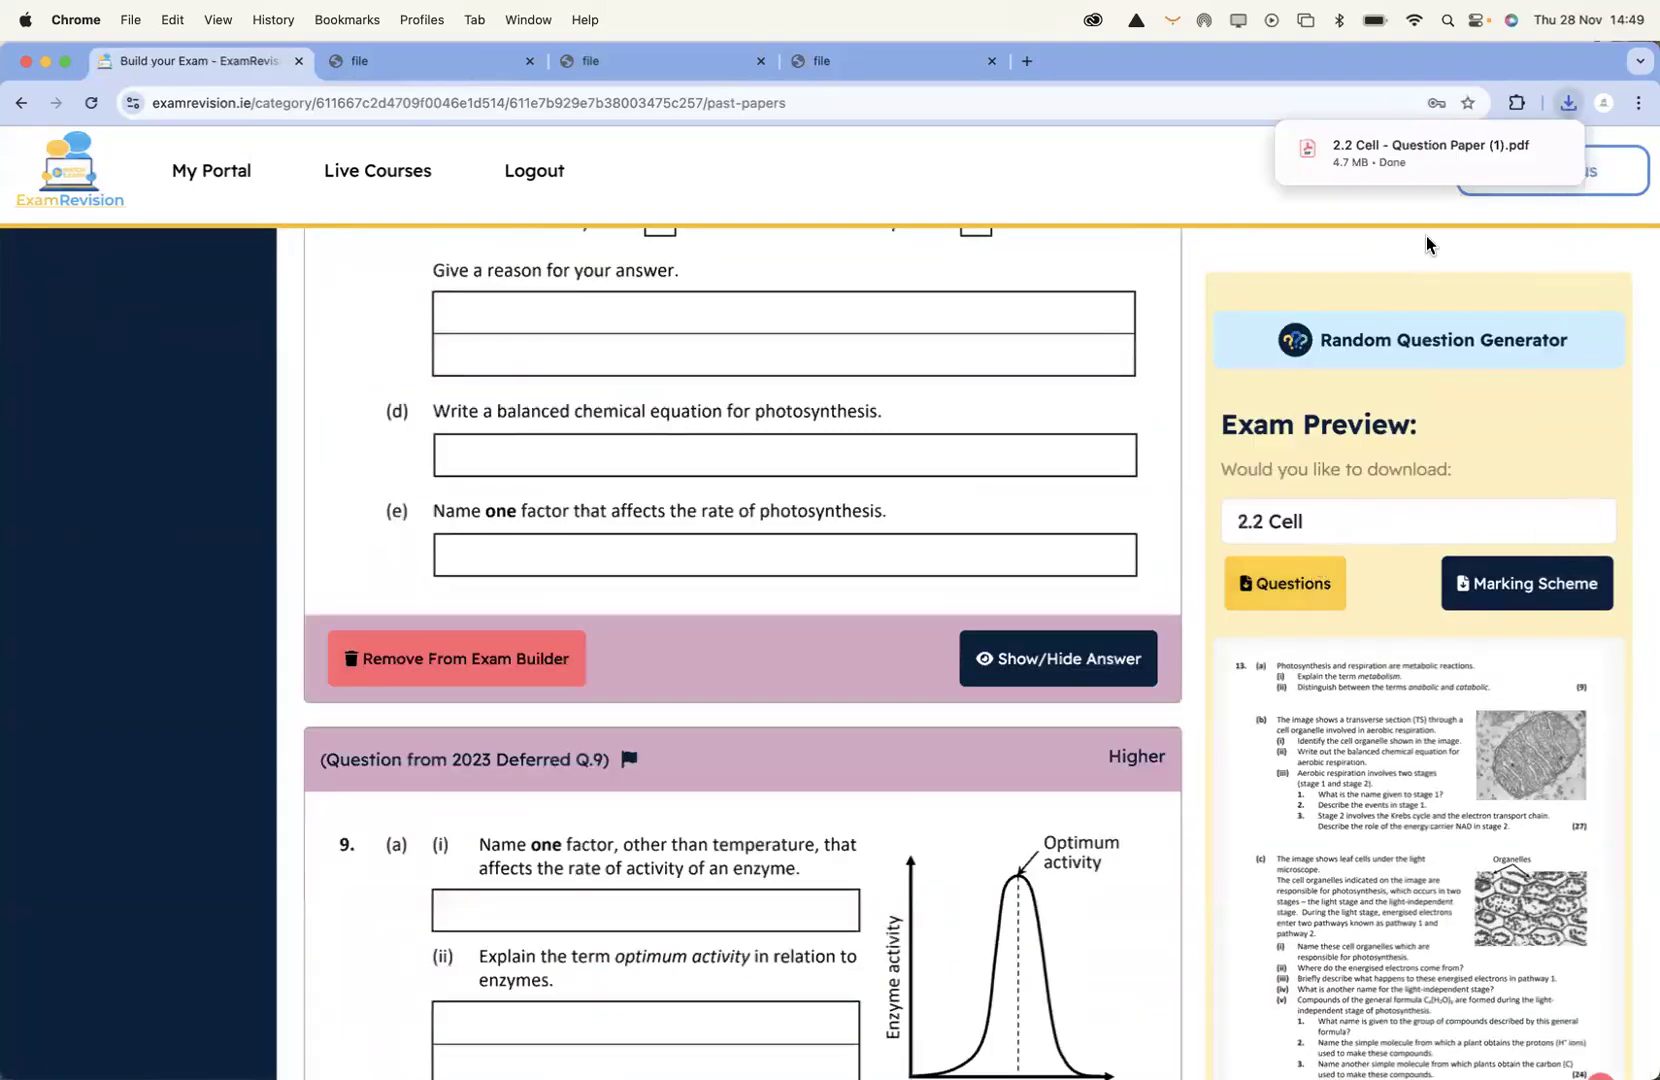
pyautogui.click(1420, 165)
# Dismiss the Acrobat prompt and scroll through the 2.2 Cell question paper
pyautogui.click(1078, 377)
pyautogui.scroll(-6, 1040, 702)
pyautogui.scroll(-15, 1040, 702)
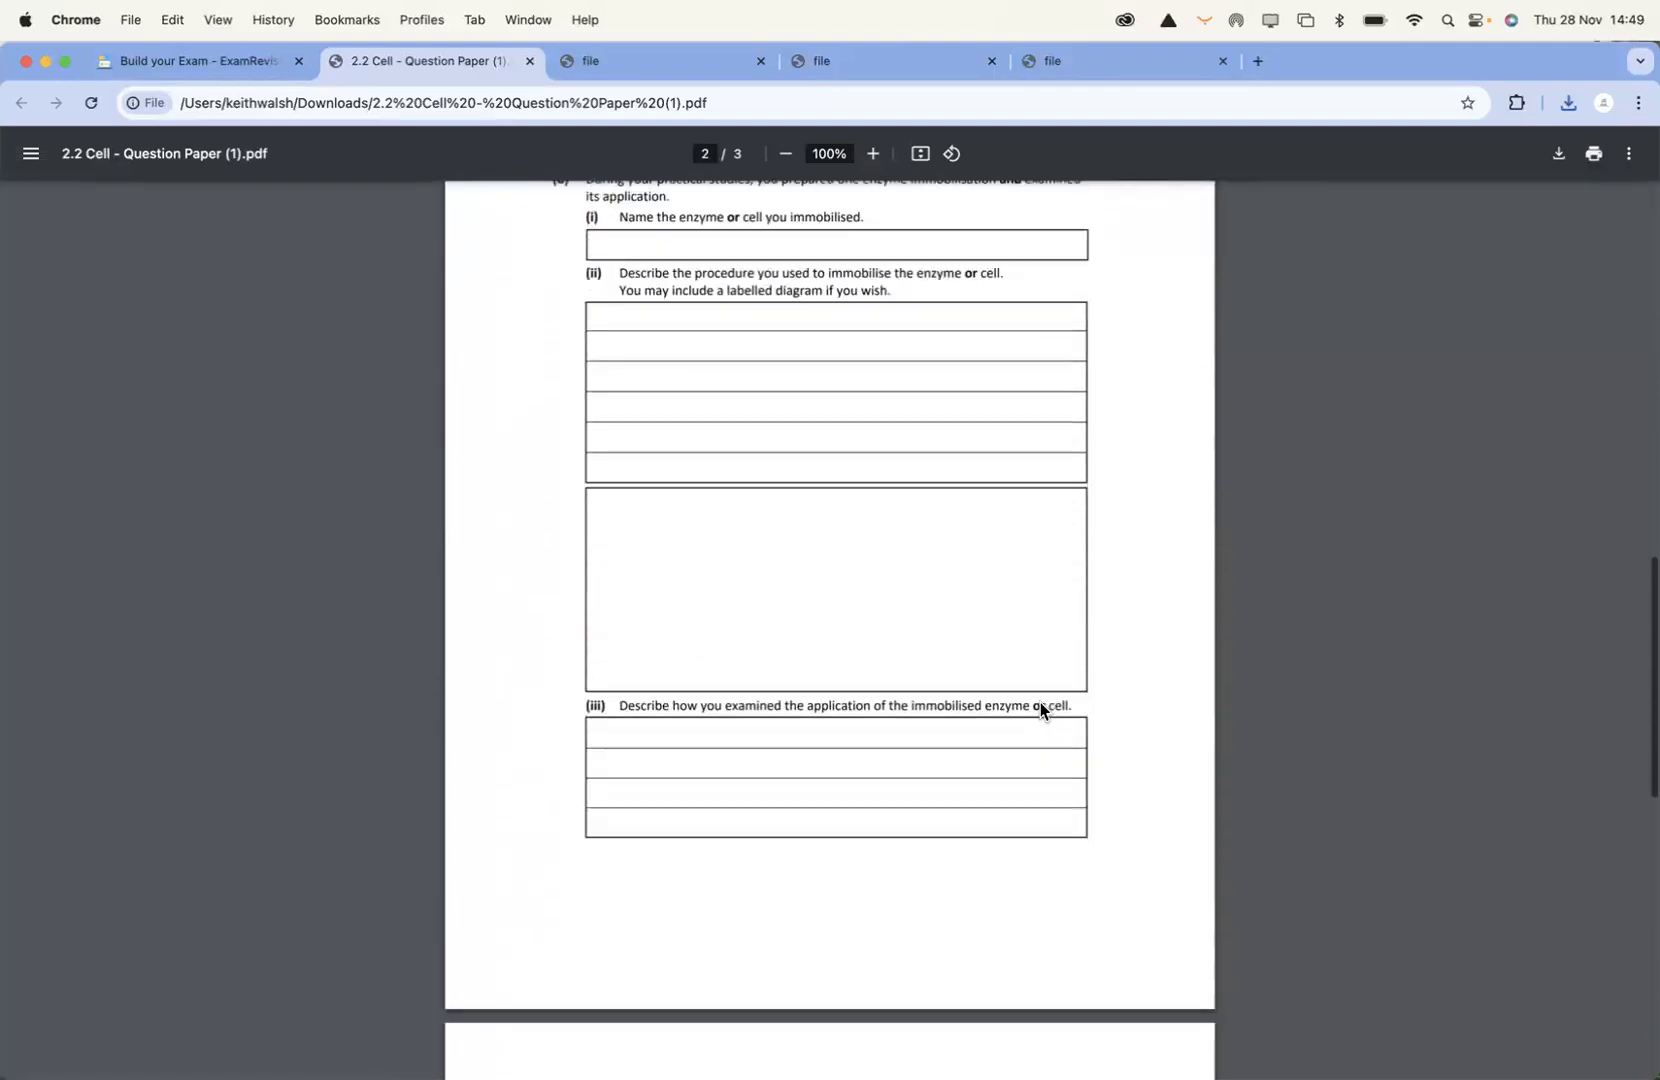
pyautogui.scroll(-4, 935, 581)
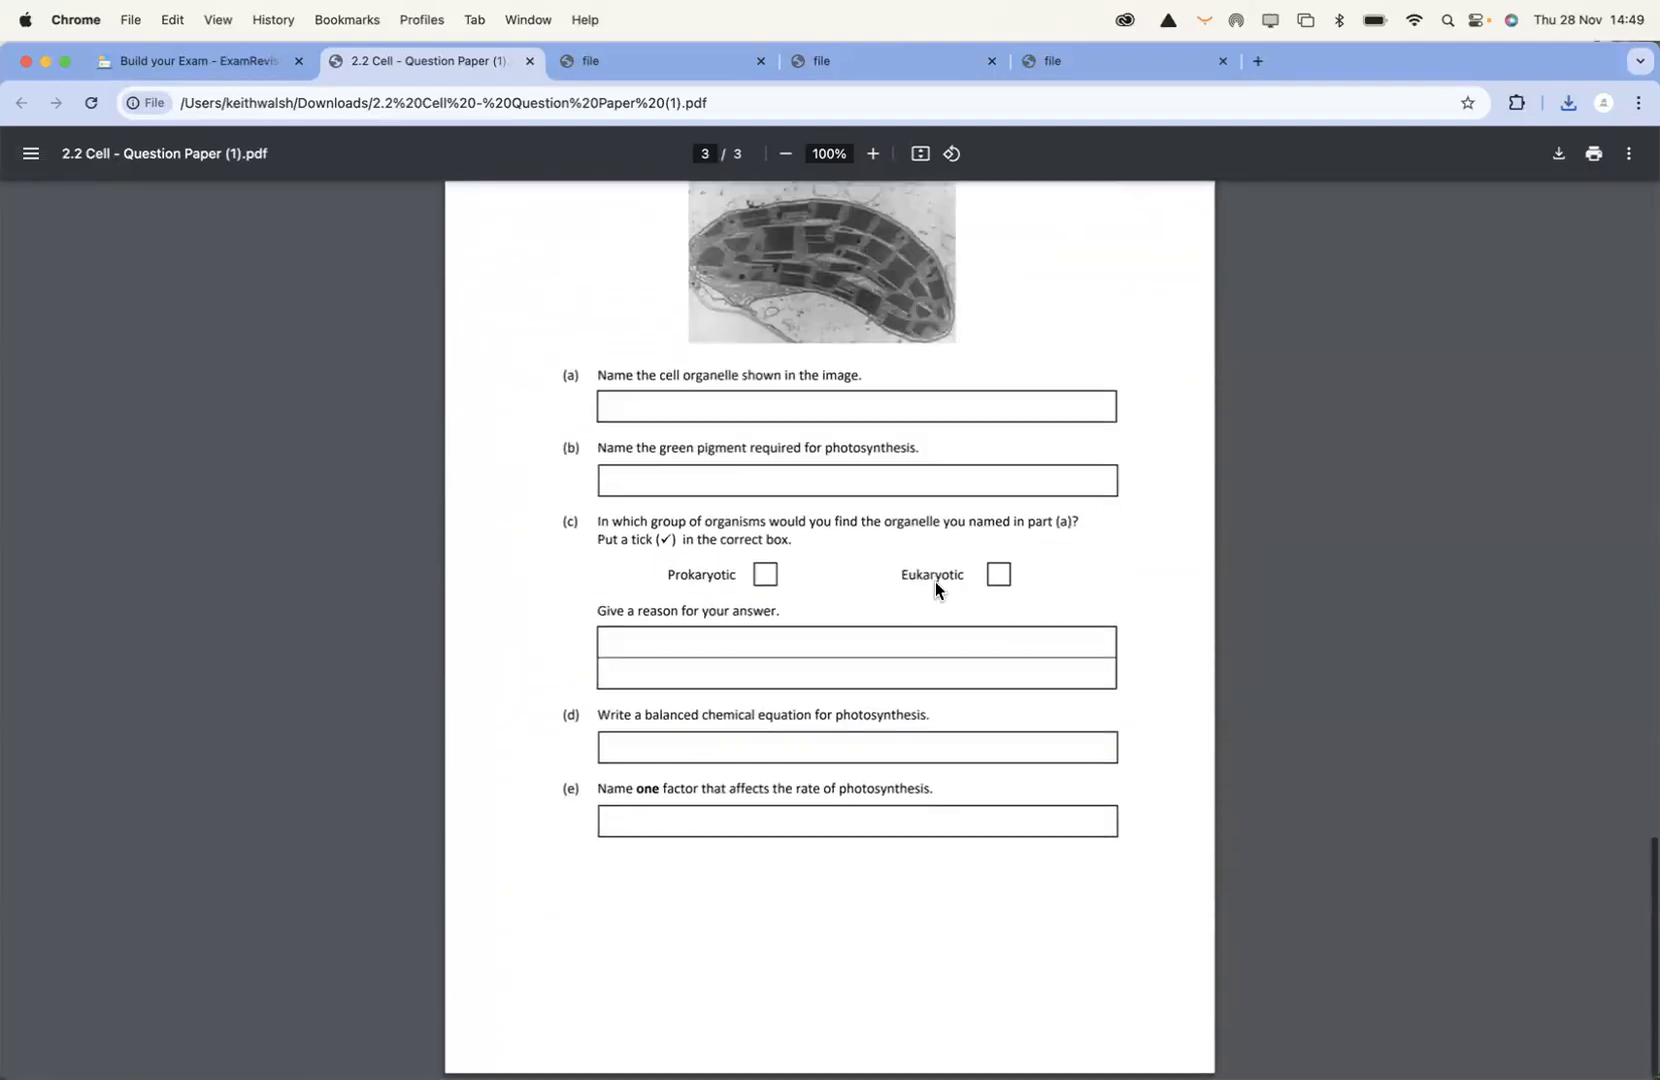
pyautogui.scroll(6, 935, 581)
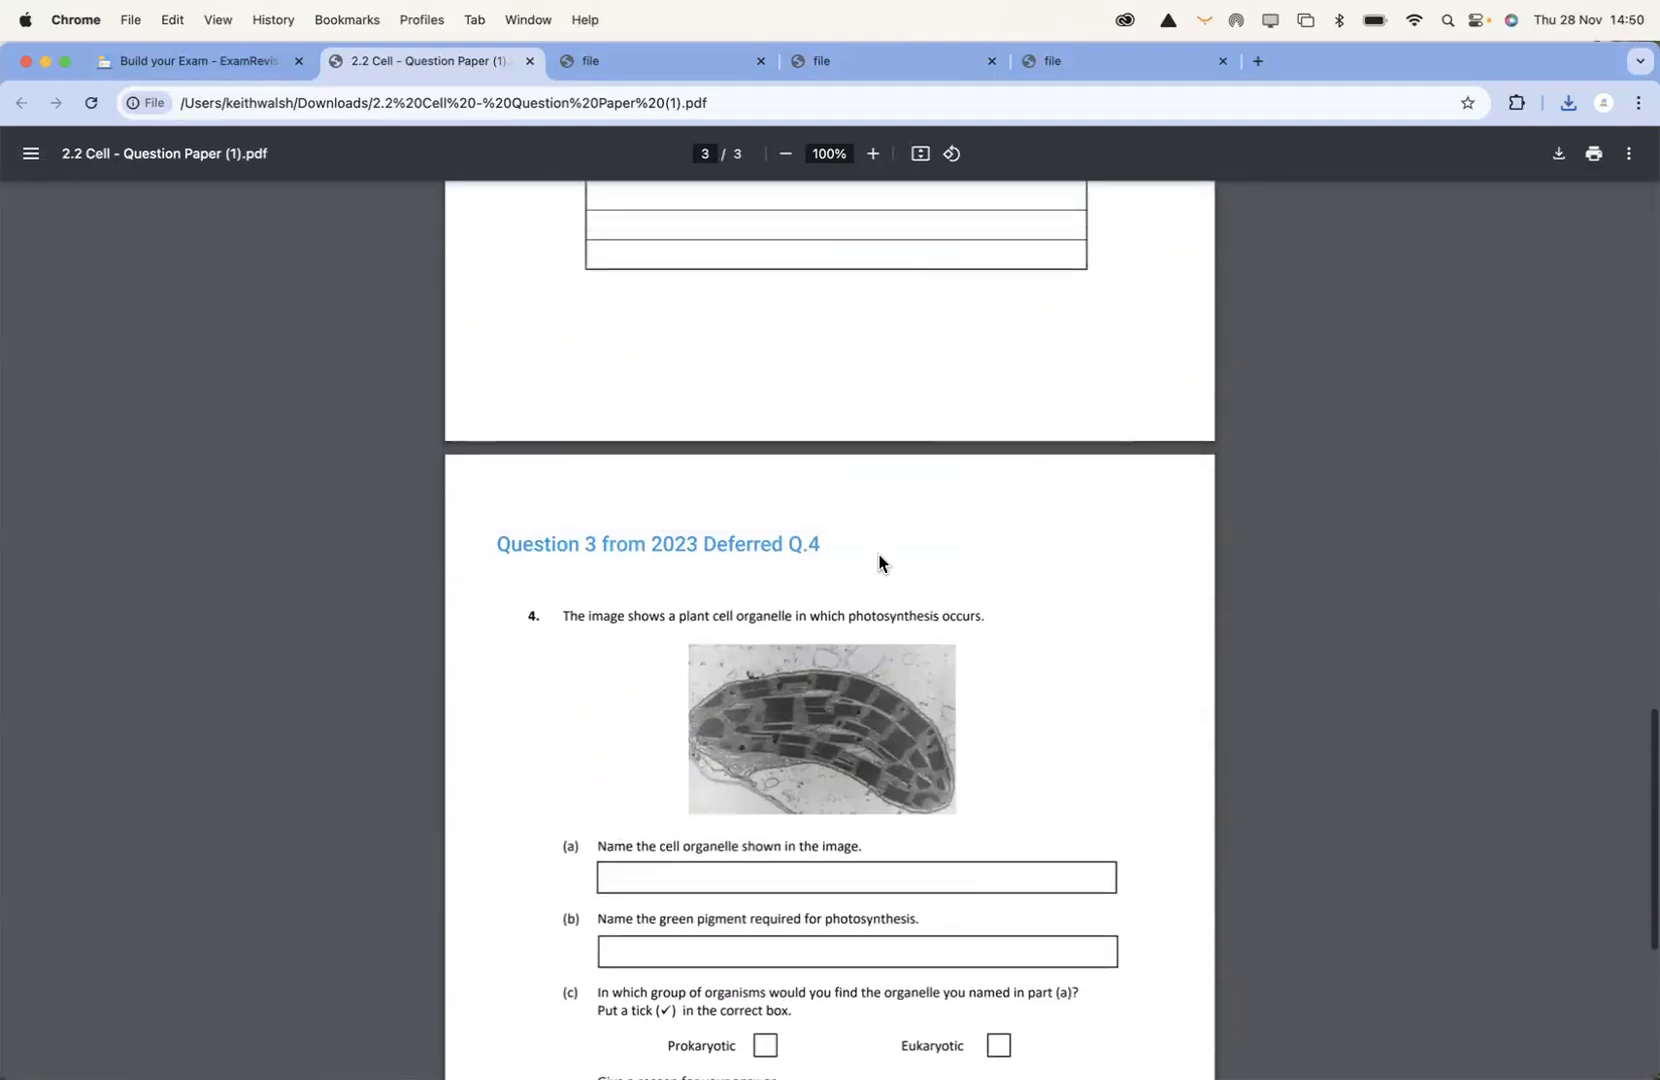
# Back in the exam builder, download the marking scheme and open it from downloads
pyautogui.click(210, 64)
pyautogui.click(1486, 590)
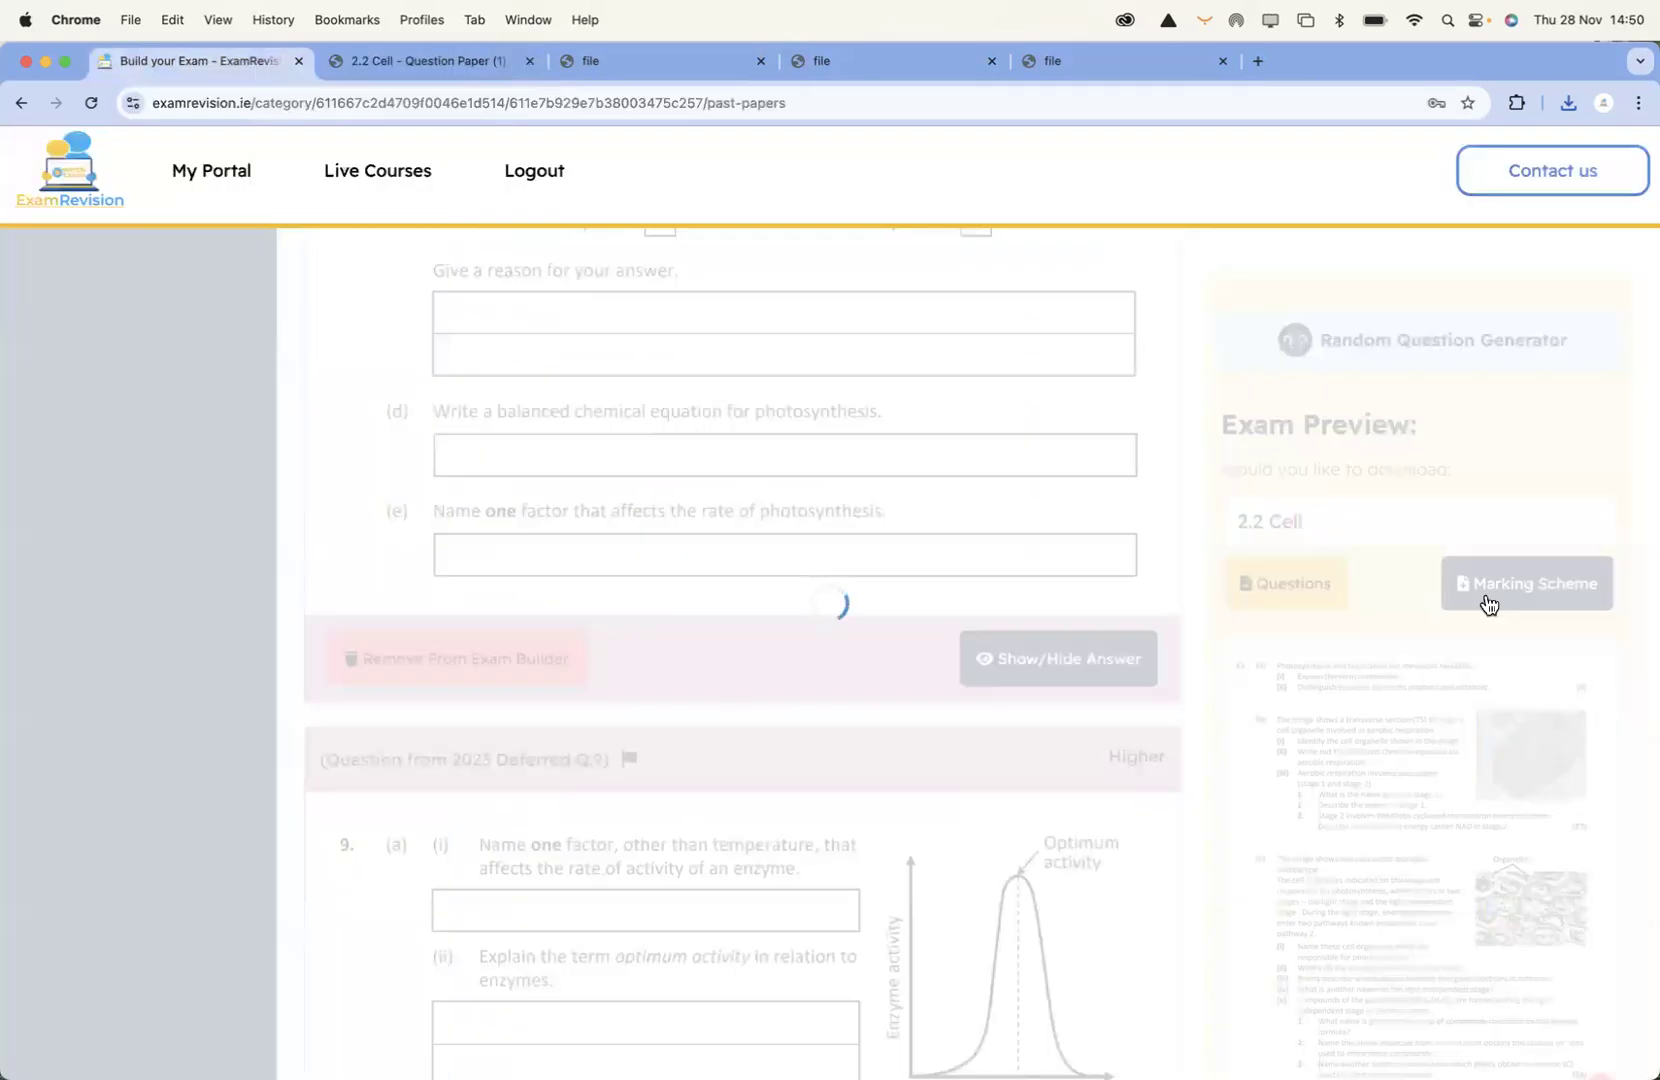
pyautogui.click(1570, 102)
pyautogui.click(1415, 187)
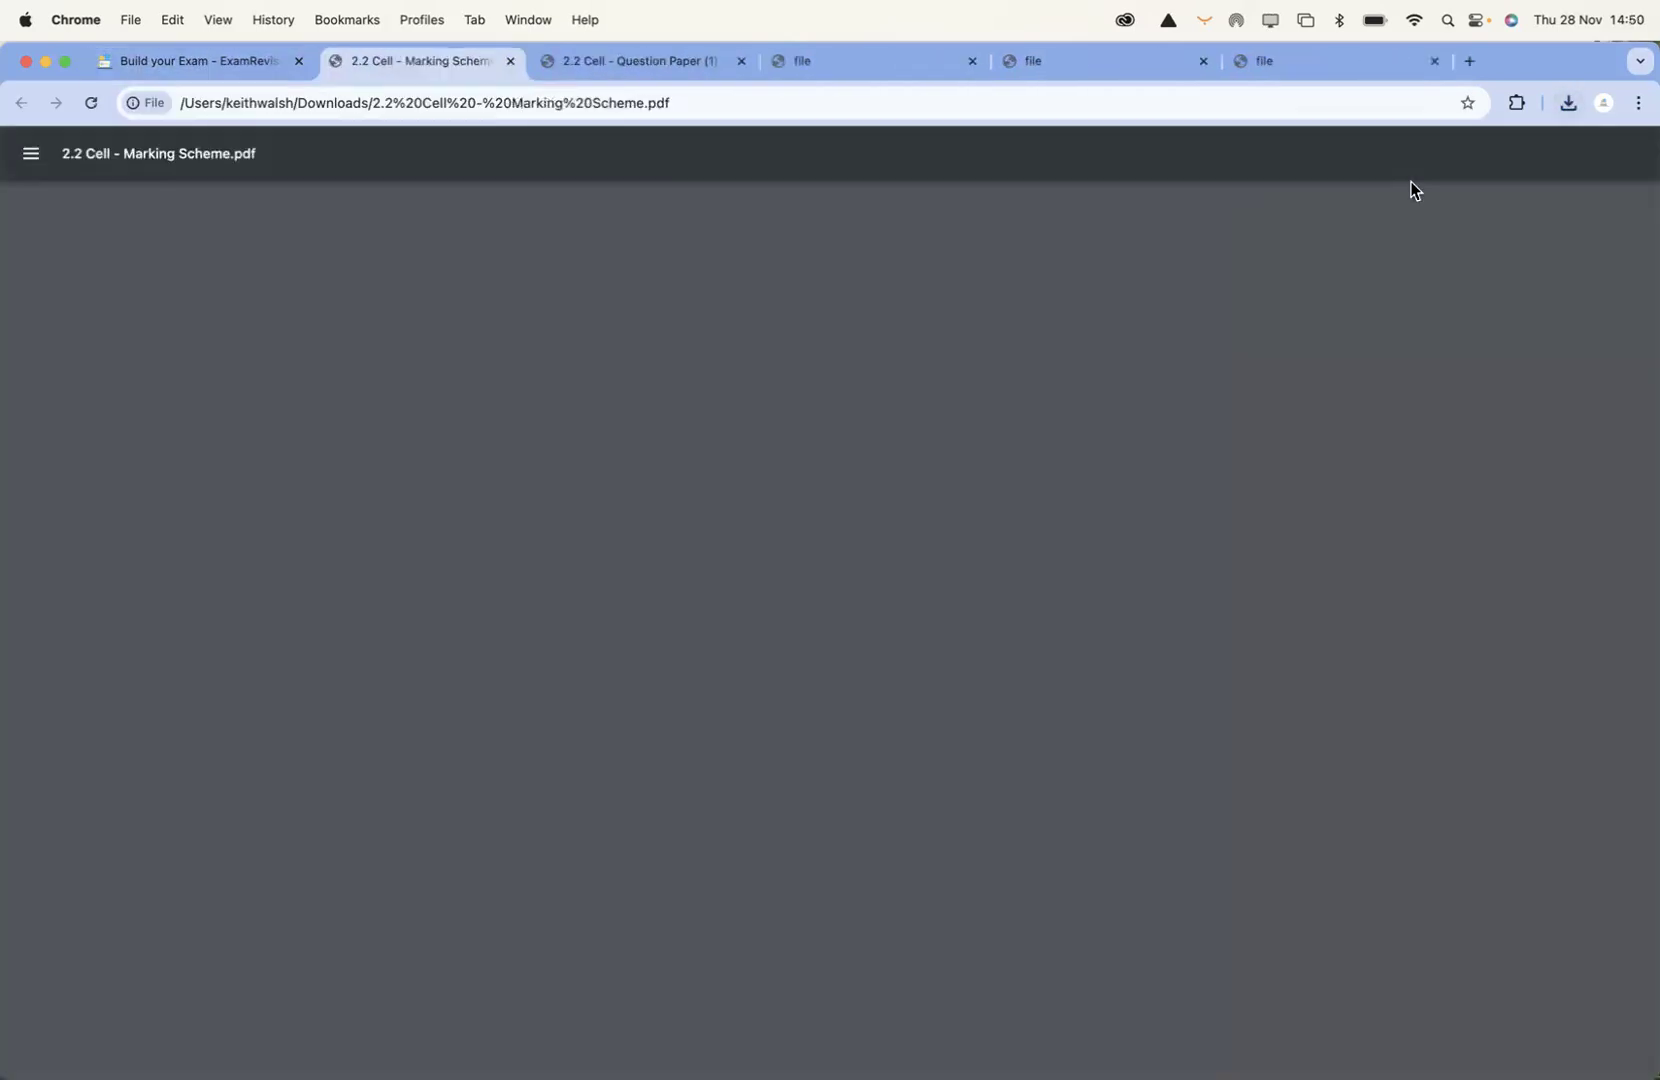
# Look through the 4-page marking scheme, then return to the exam builder's question list
pyautogui.scroll(-5, 993, 639)
pyautogui.scroll(-15, 993, 639)
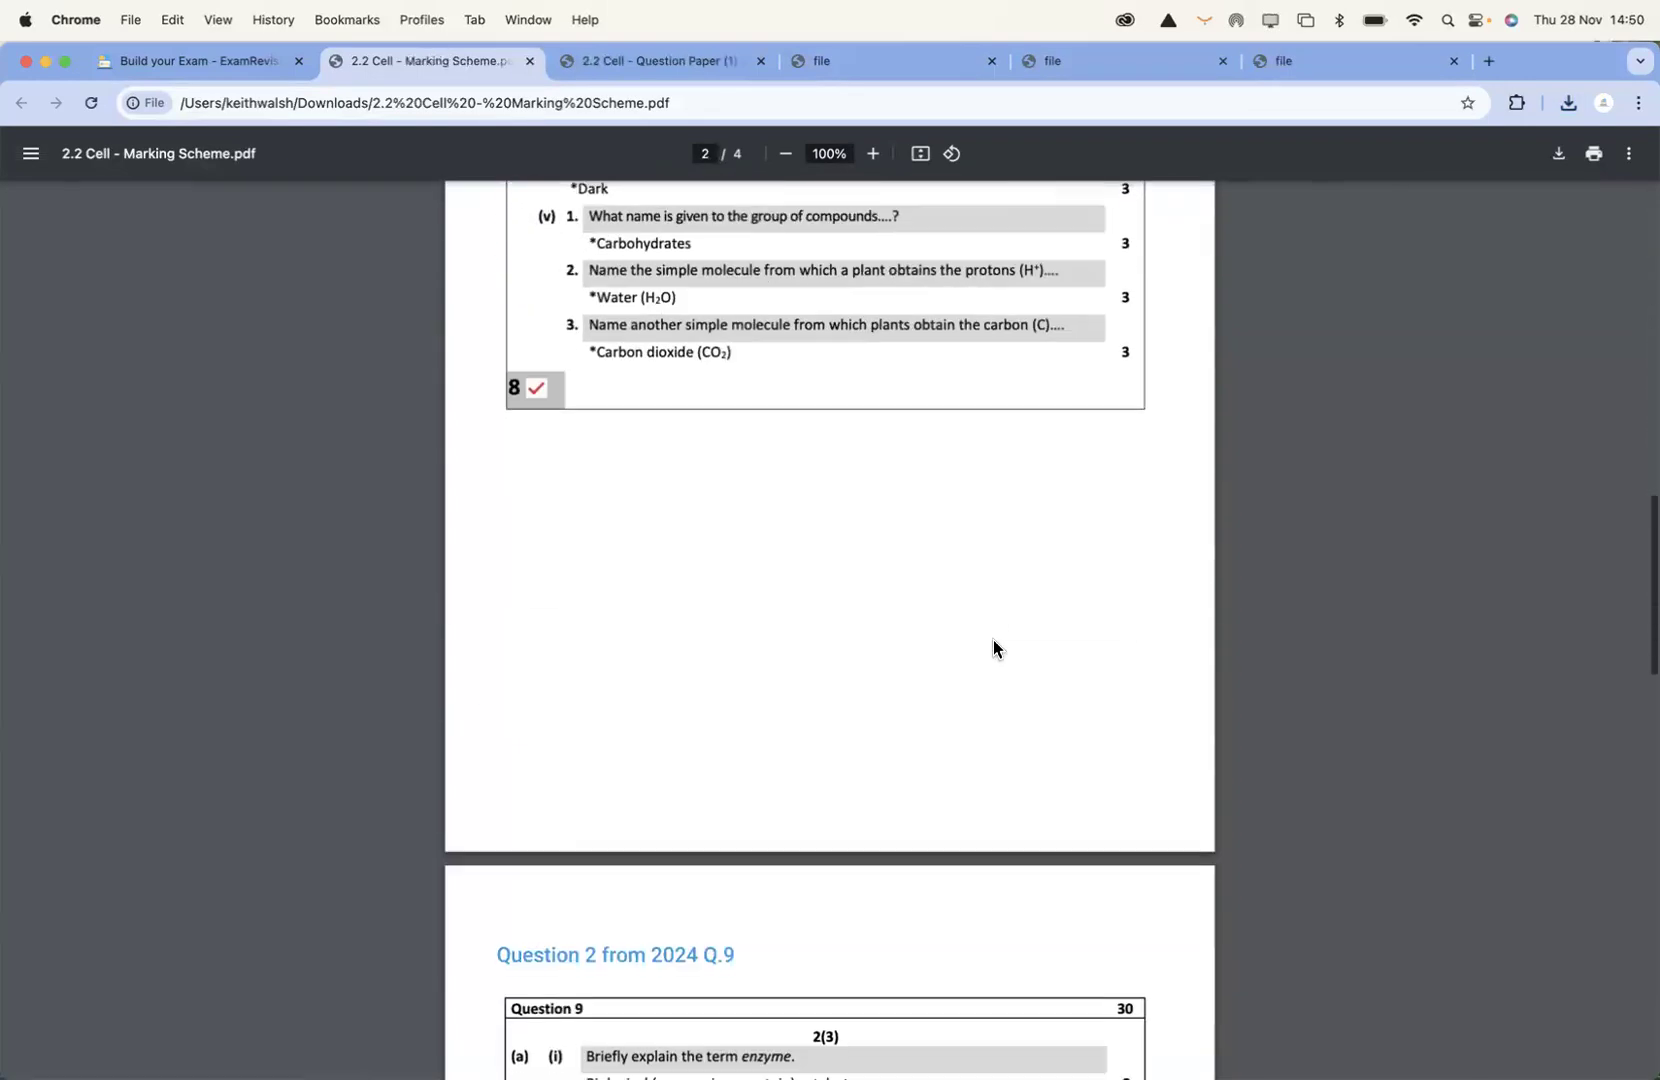
pyautogui.scroll(-5, 993, 639)
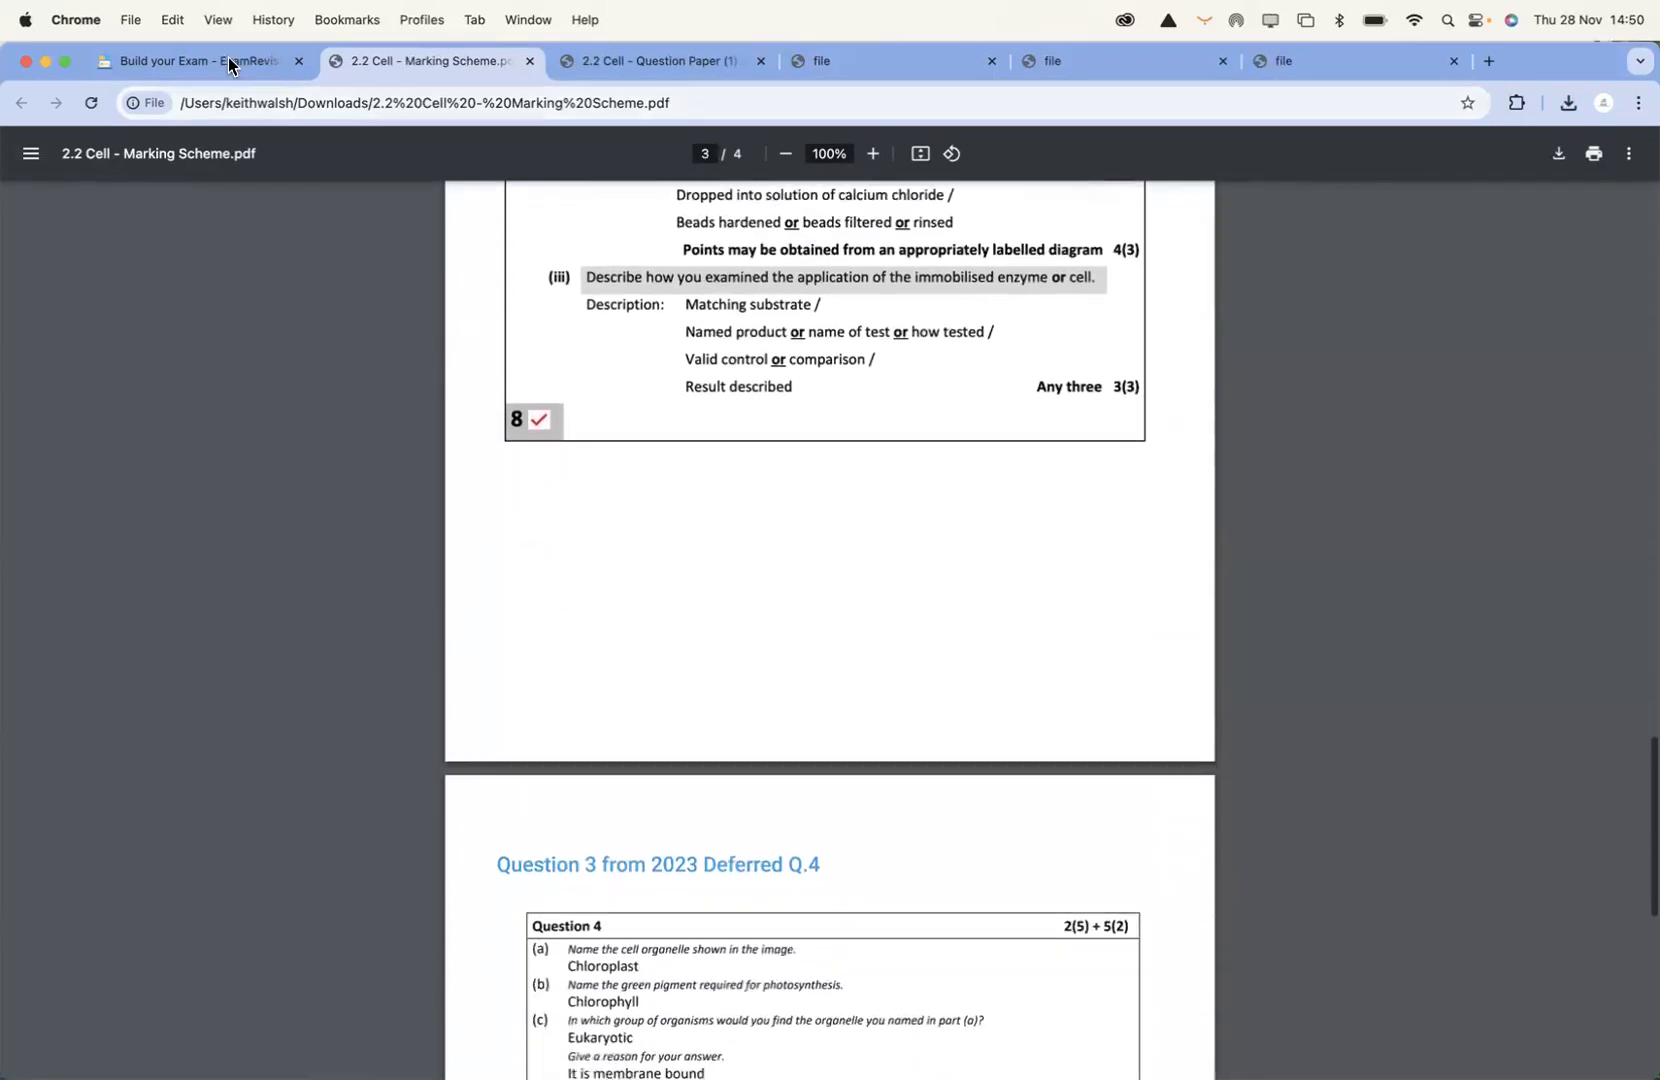
pyautogui.click(233, 62)
pyautogui.scroll(20, 877, 512)
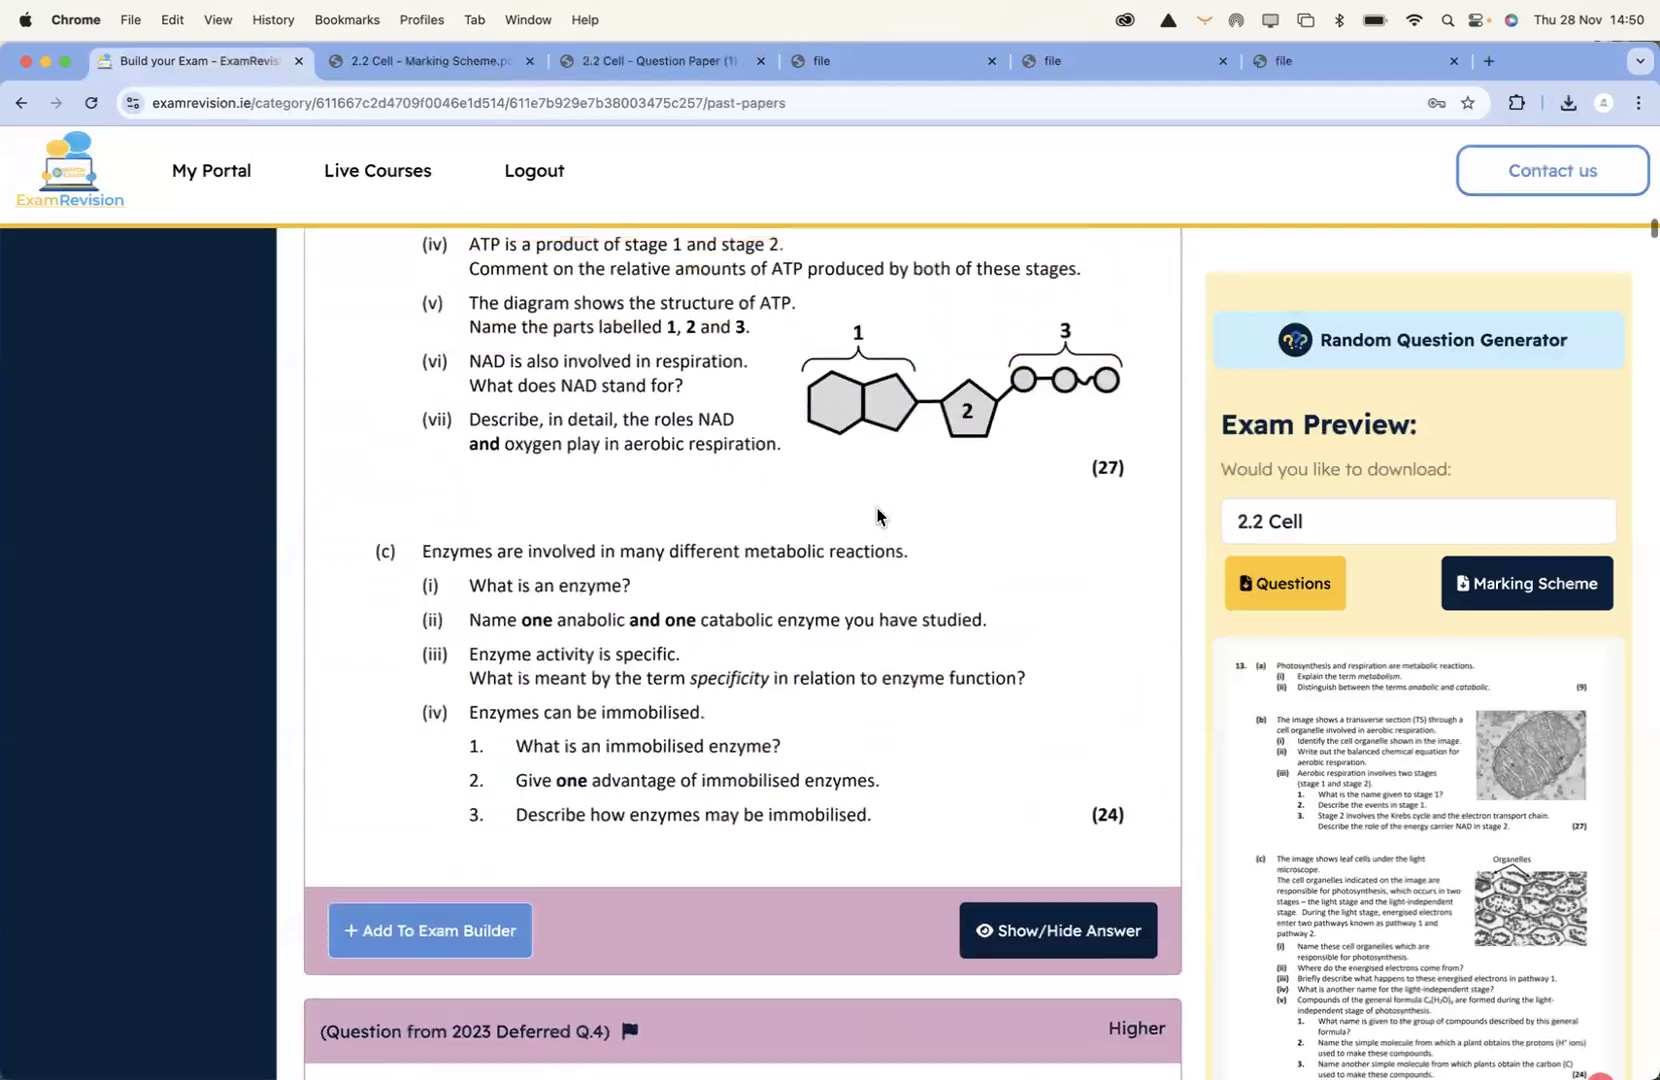
pyautogui.scroll(-10, 1399, 872)
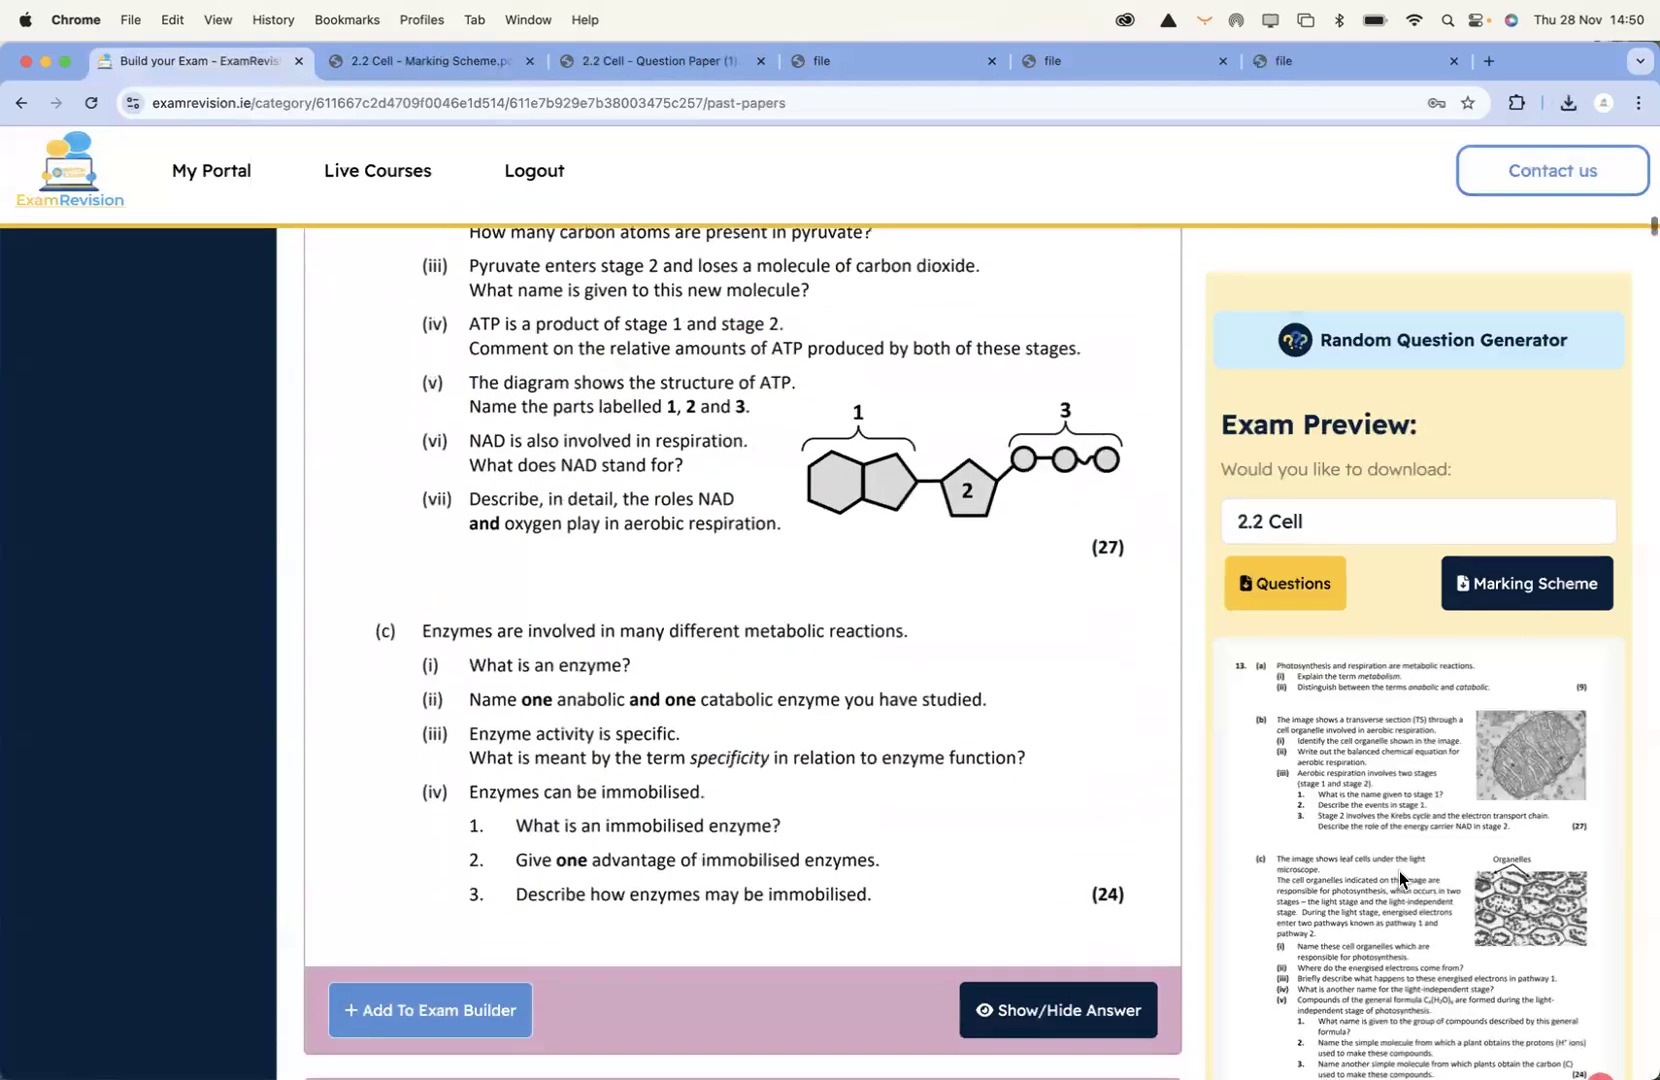
pyautogui.scroll(10, 1399, 872)
# Clear the exam timer, build it up to 4 minutes, and start the countdown
pyautogui.scroll(7, 1399, 872)
pyautogui.click(1422, 813)
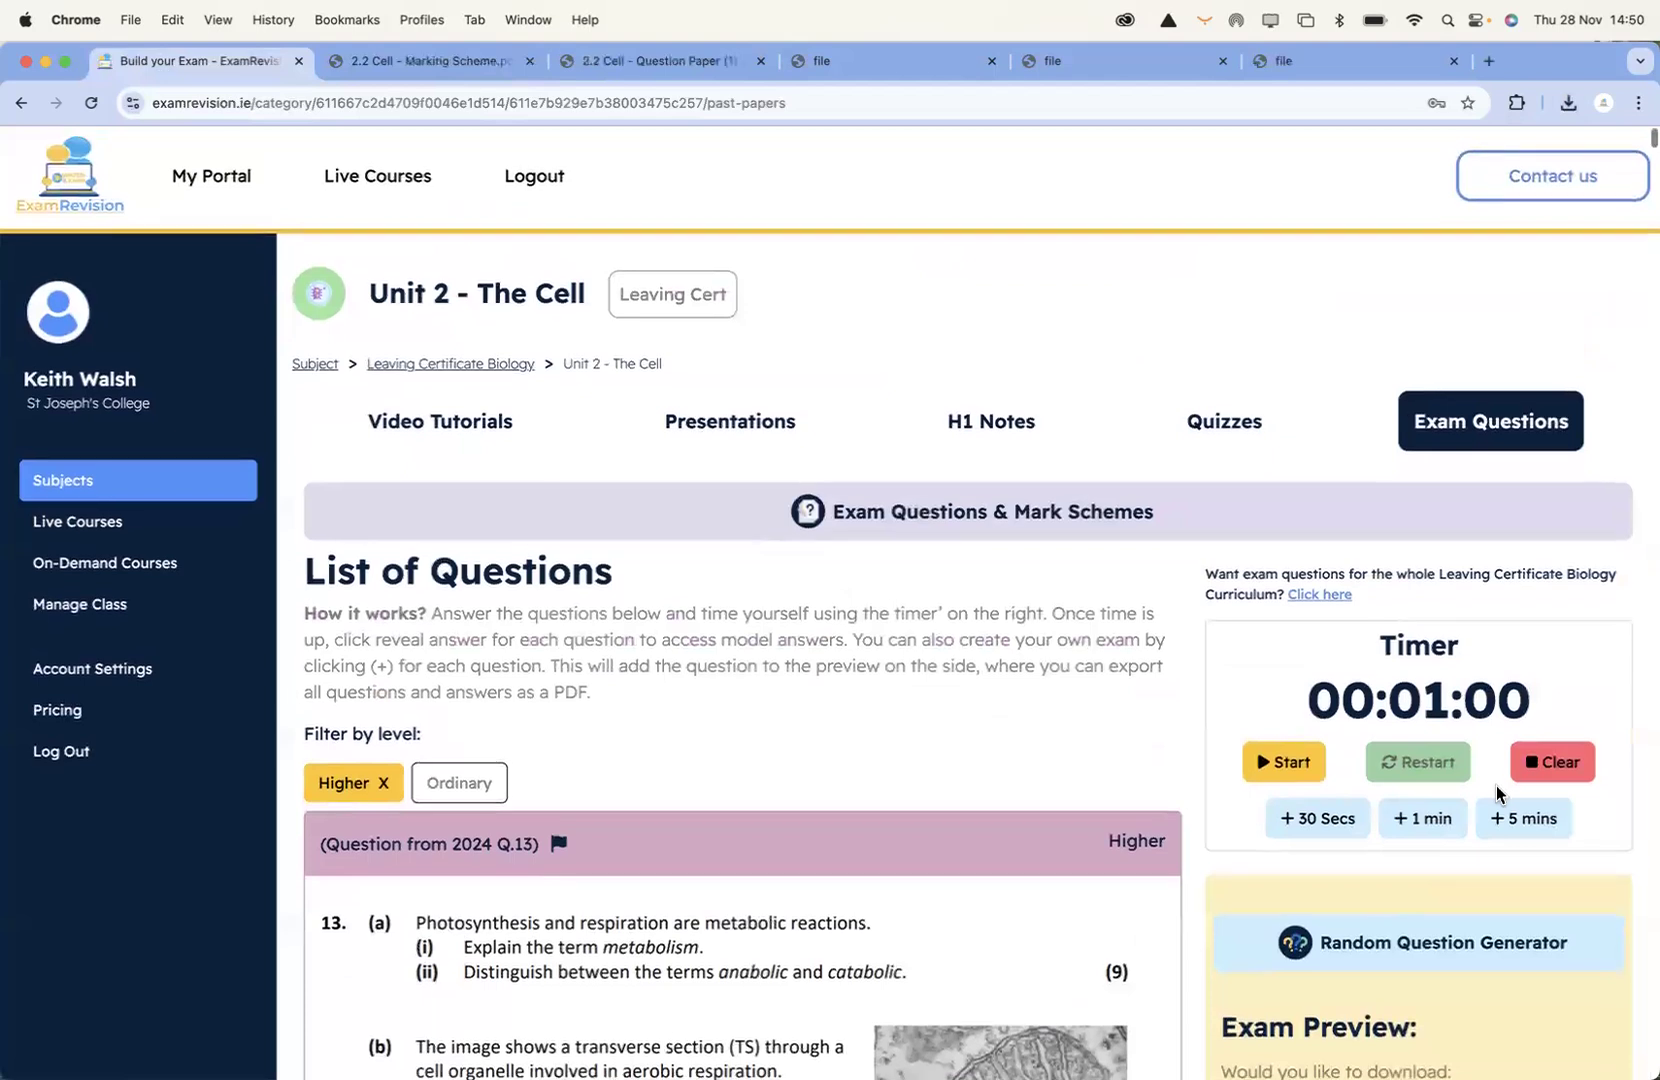
pyautogui.click(1526, 810)
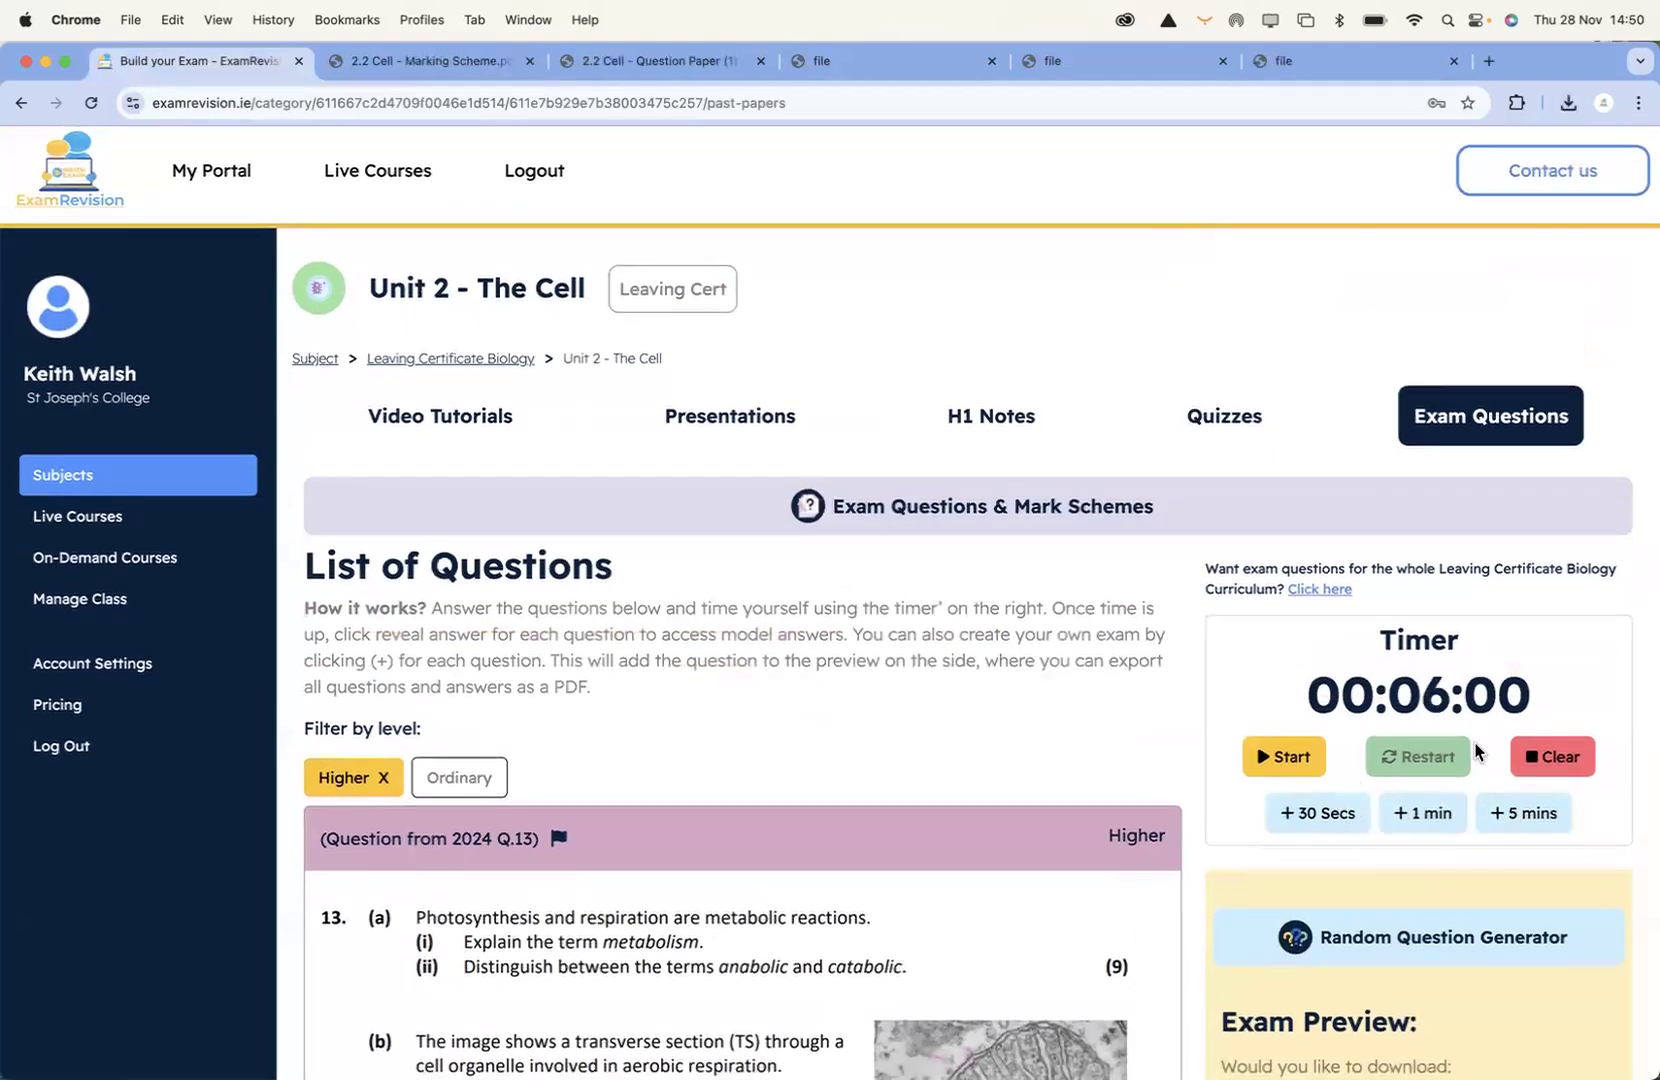
pyautogui.click(1550, 757)
pyautogui.click(1430, 816)
pyautogui.click(1425, 814)
pyautogui.click(1425, 814)
pyautogui.click(1290, 758)
pyautogui.scroll(-2, 1053, 700)
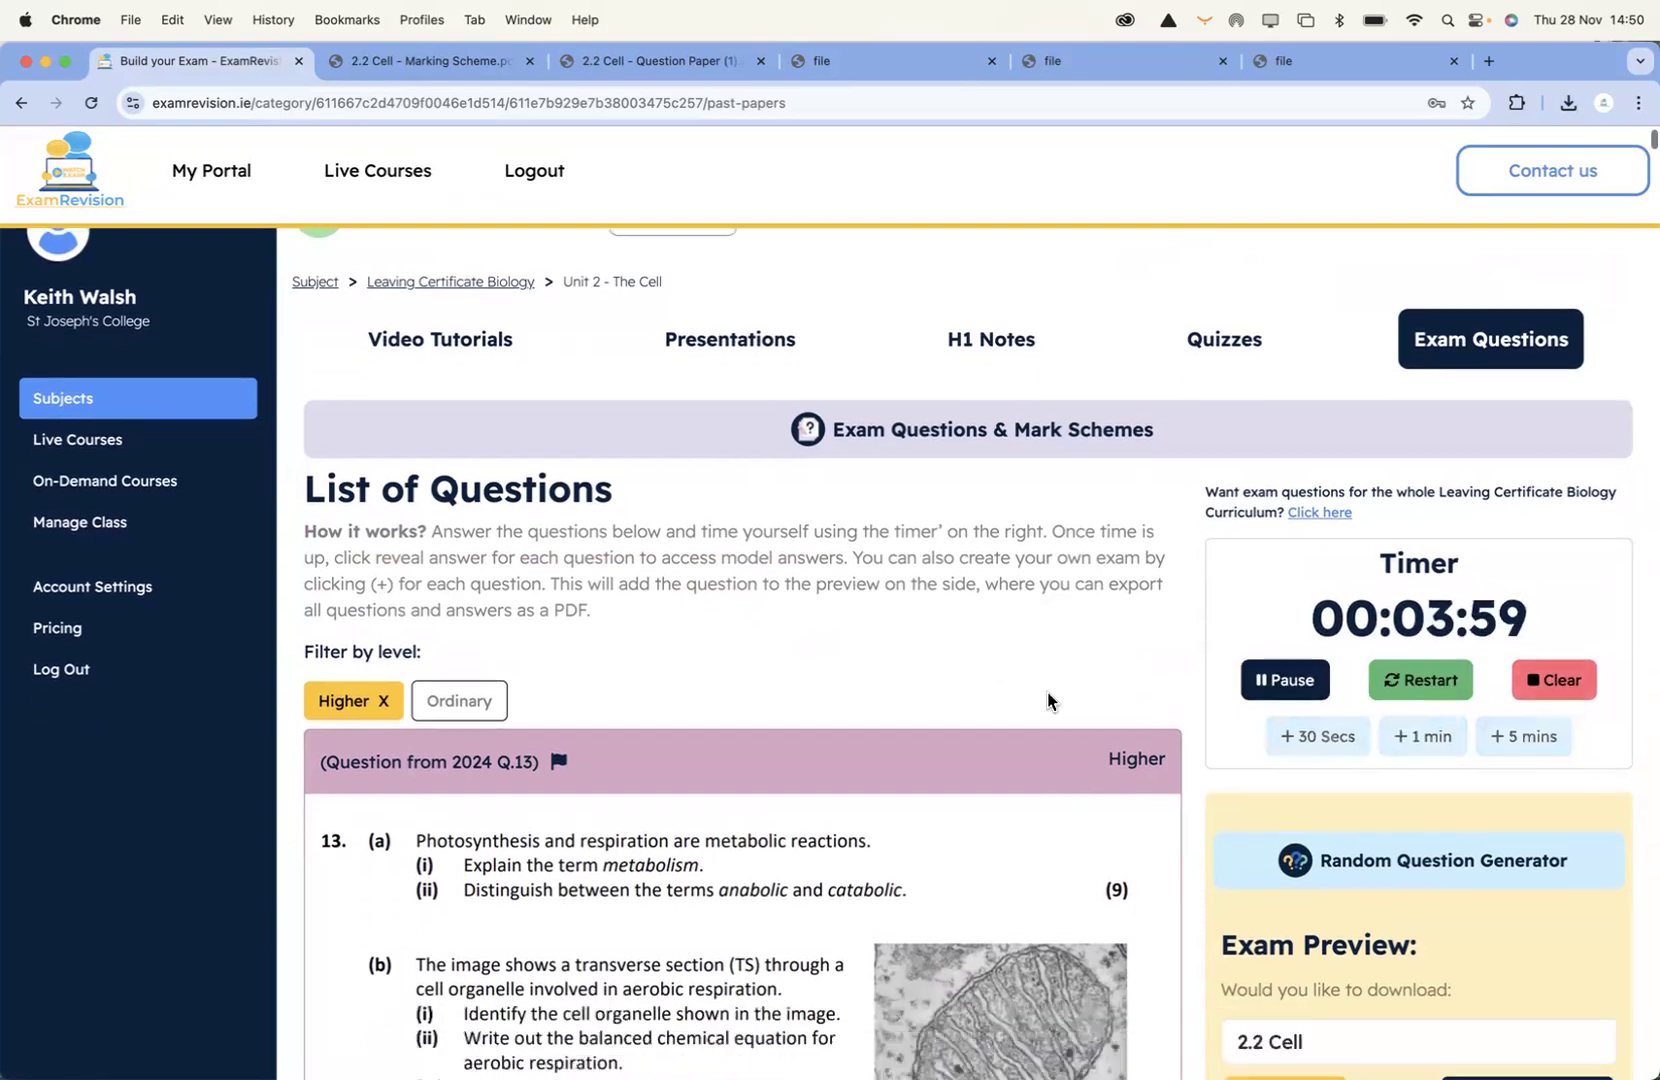
pyautogui.scroll(2, 1474, 470)
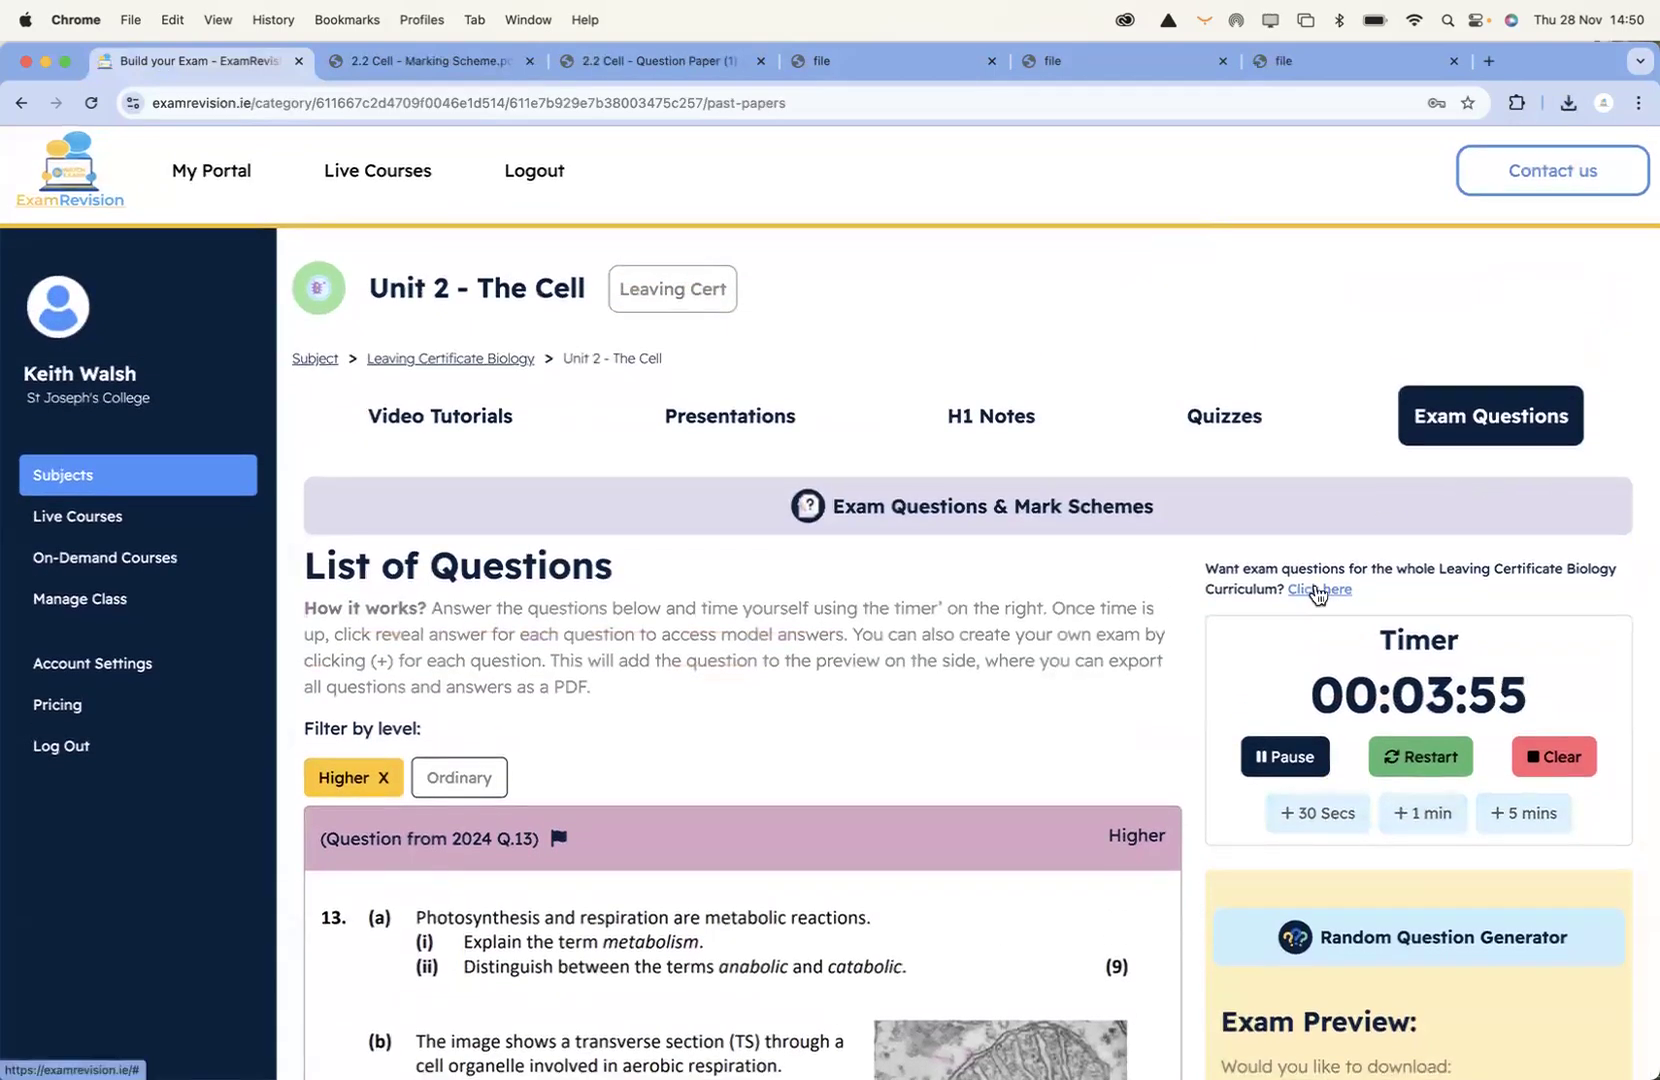
# Filter questions across Units 1–3 to topics 1.2, 2.3 and 3.6
pyautogui.click(1318, 592)
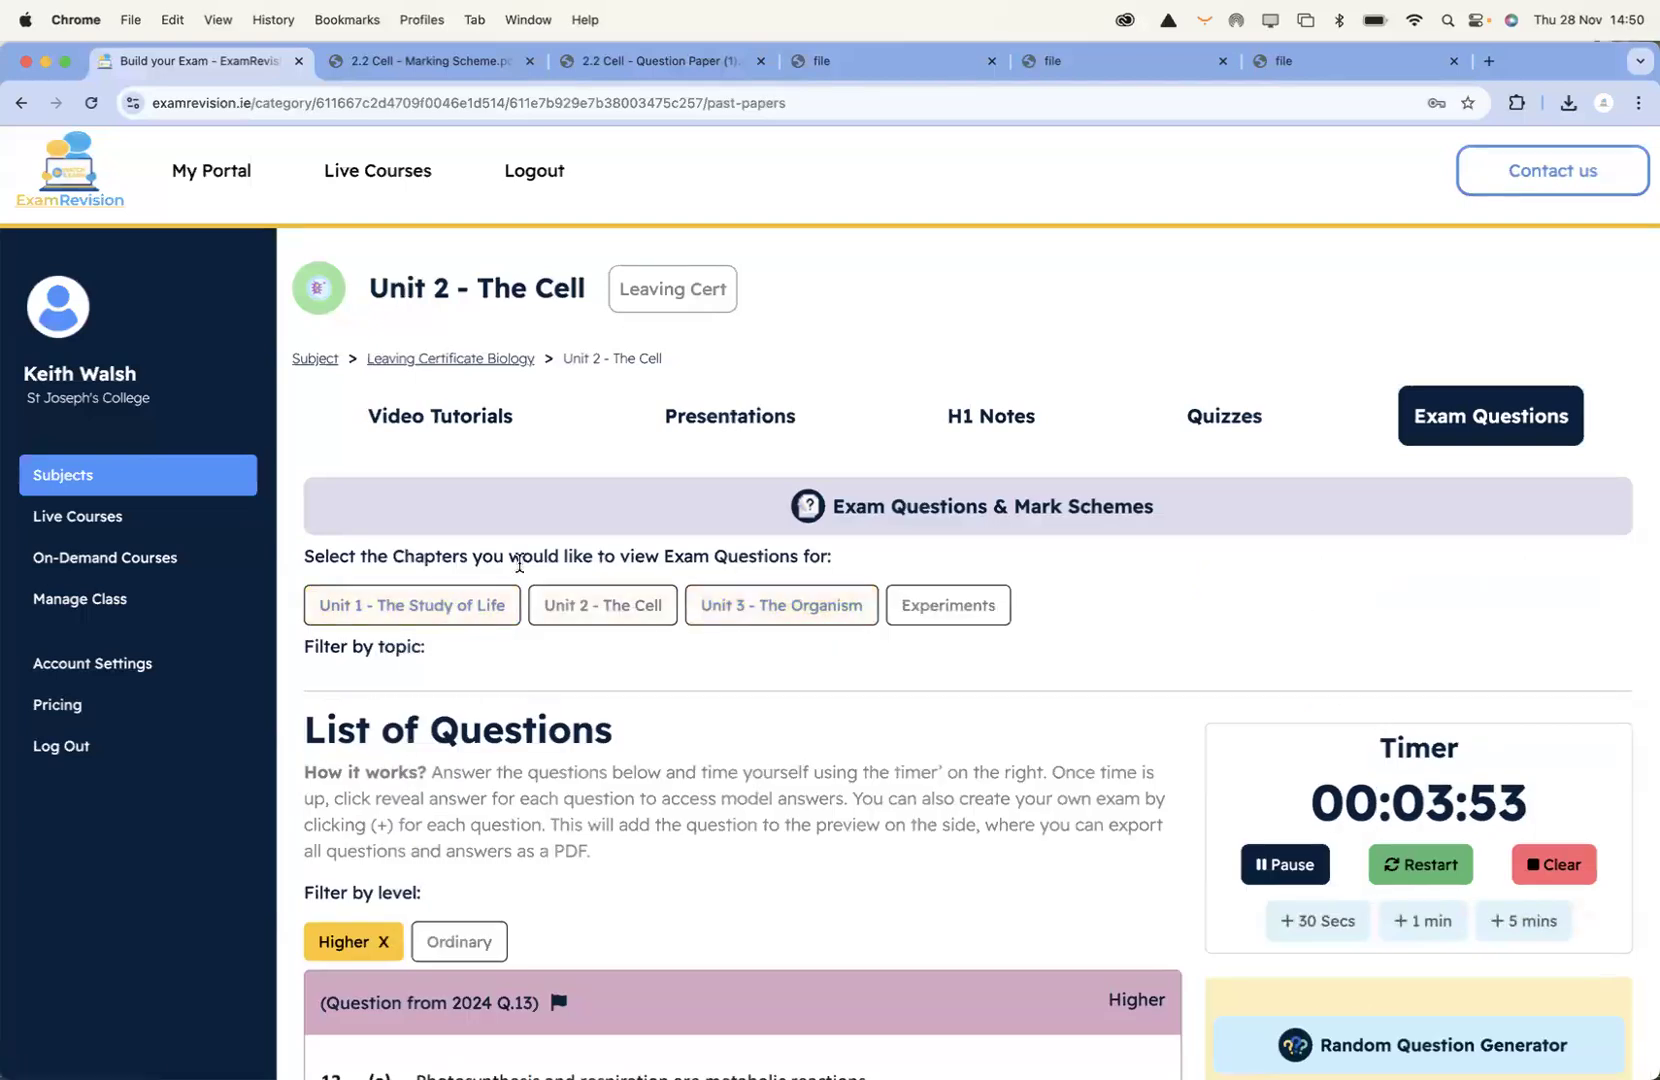
pyautogui.click(352, 955)
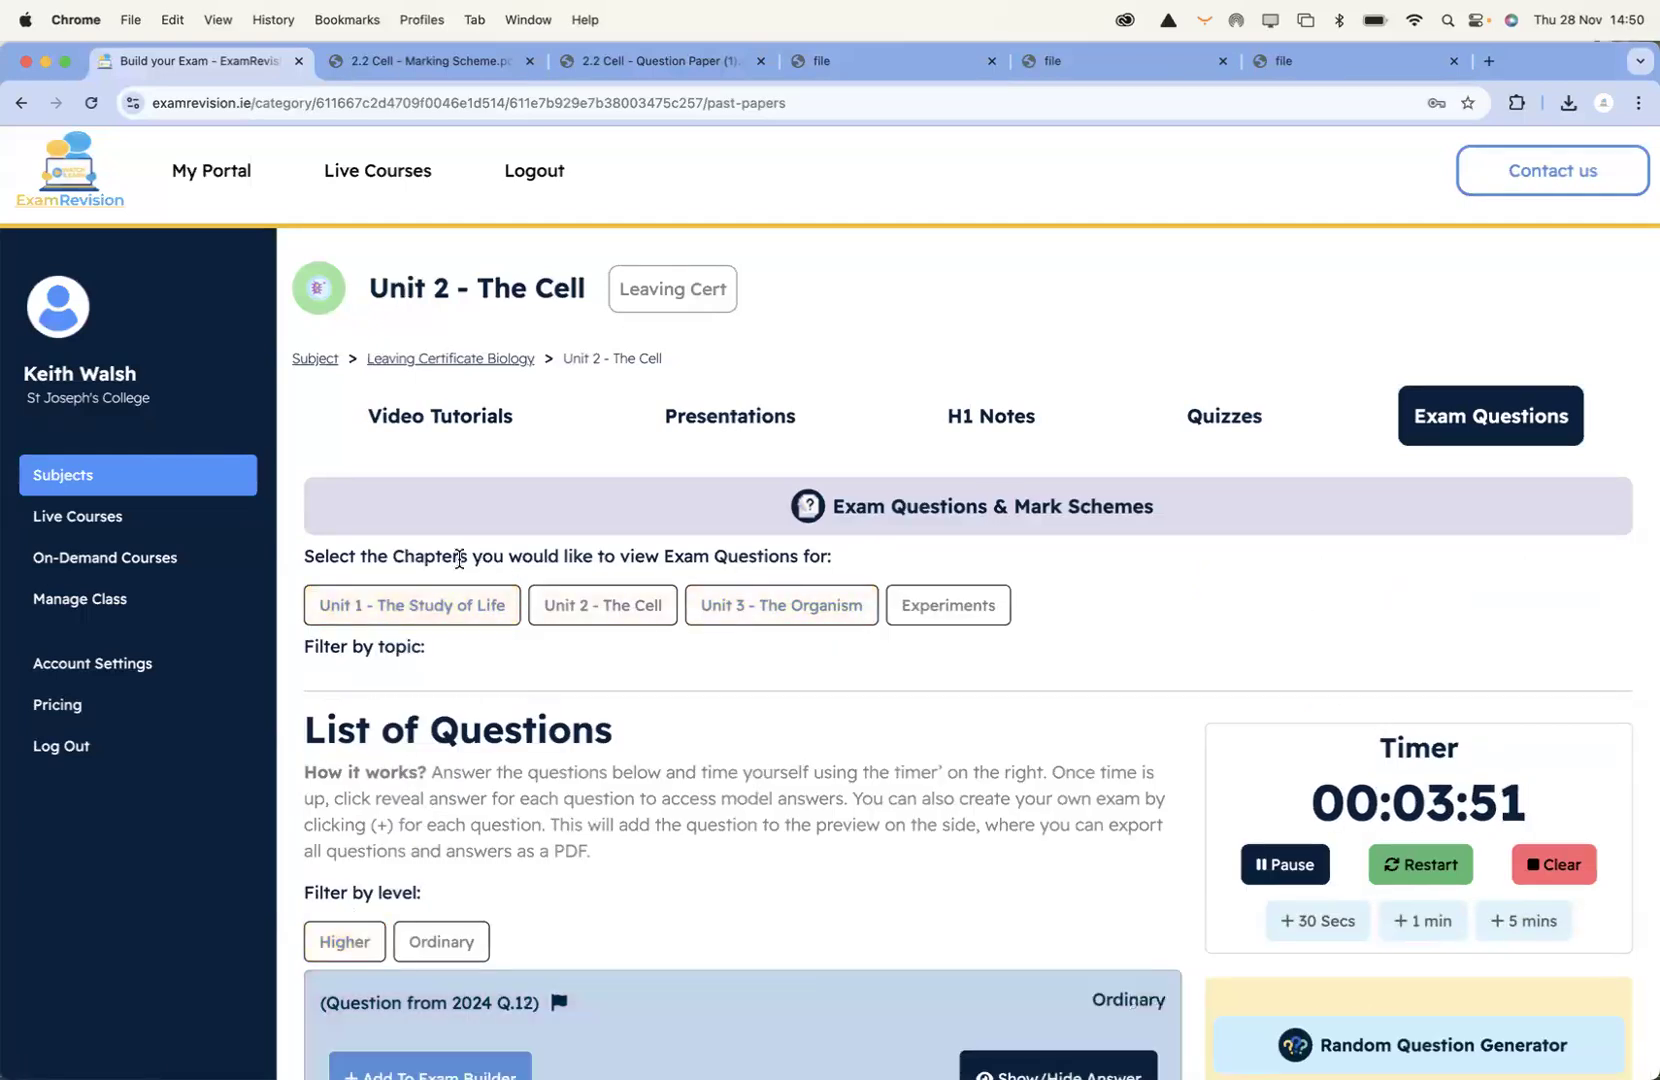
pyautogui.click(412, 610)
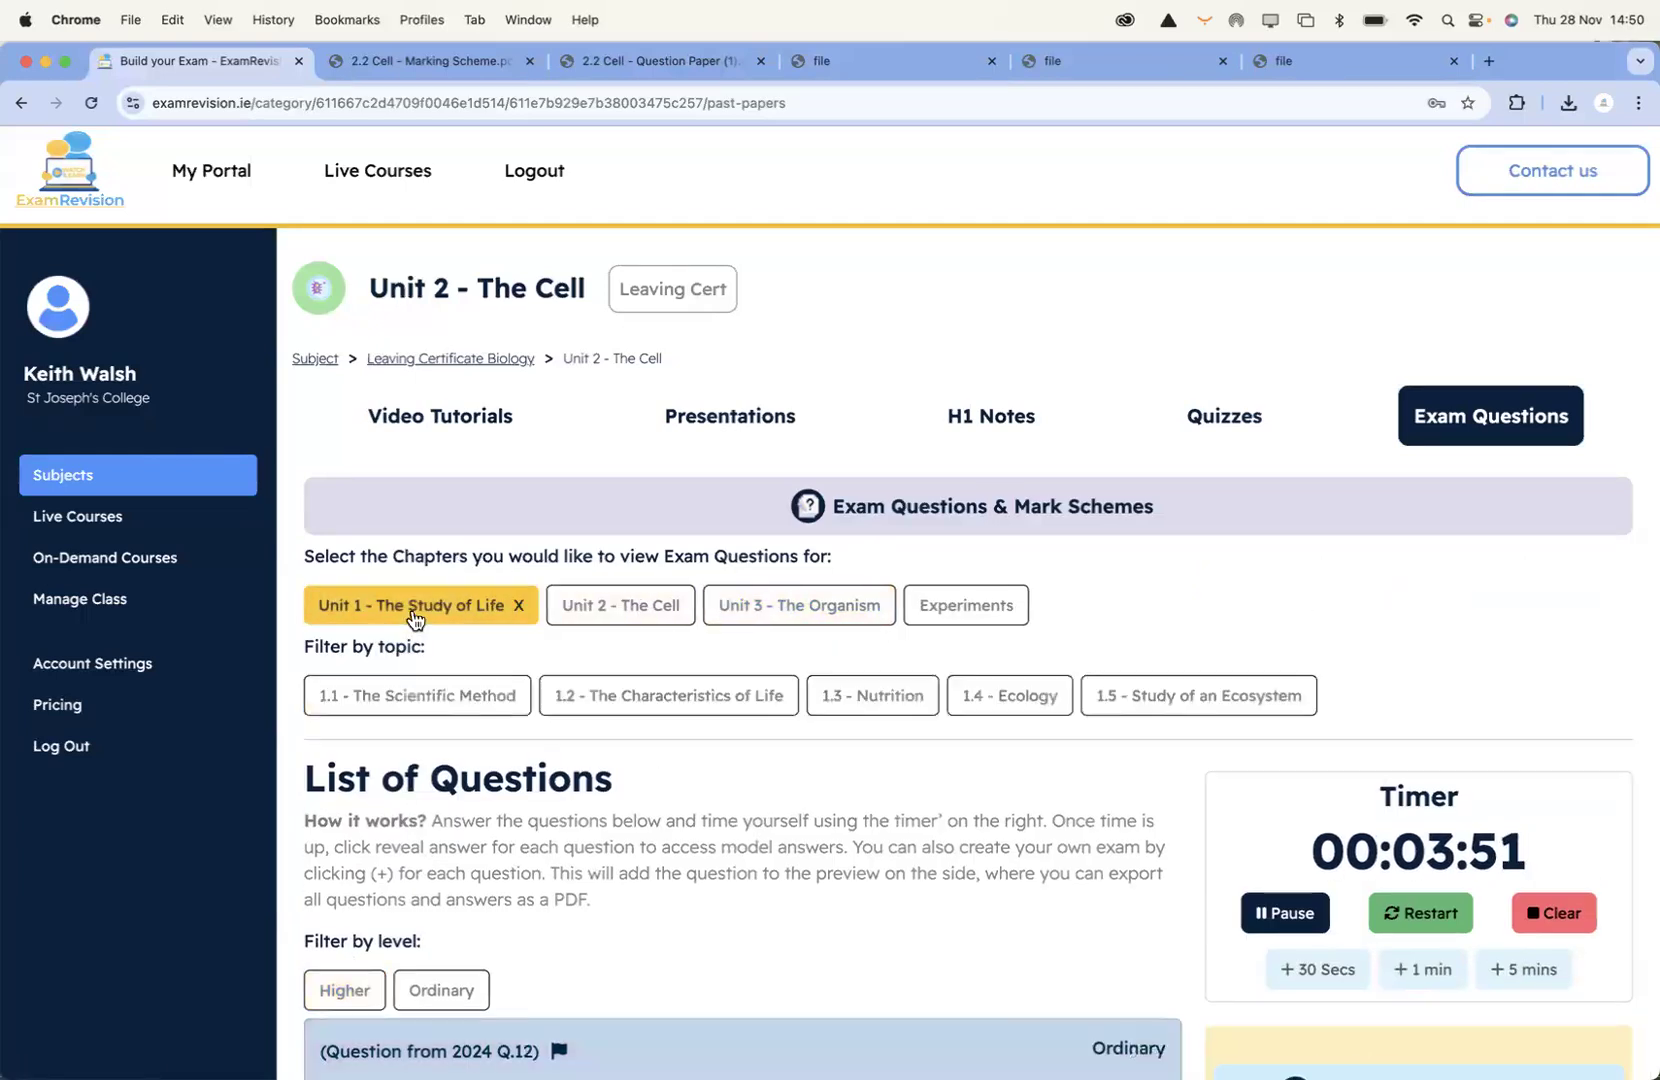
pyautogui.click(676, 693)
pyautogui.click(645, 607)
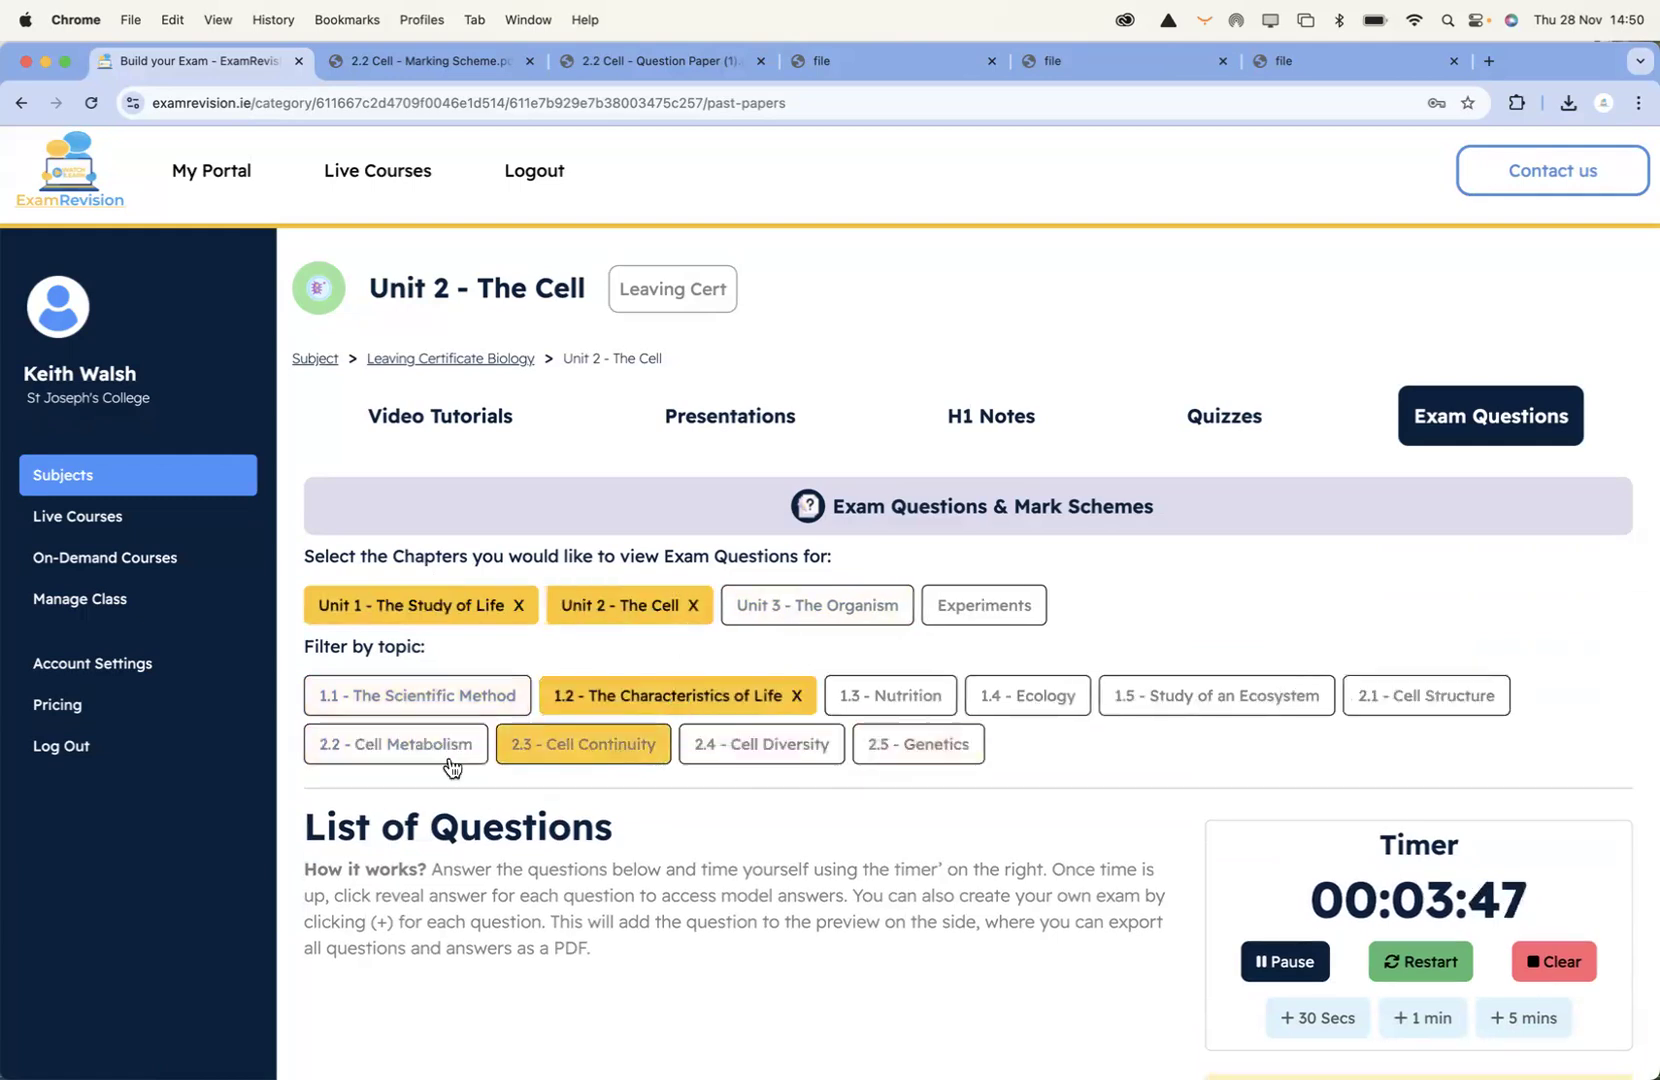
pyautogui.click(590, 748)
pyautogui.click(840, 615)
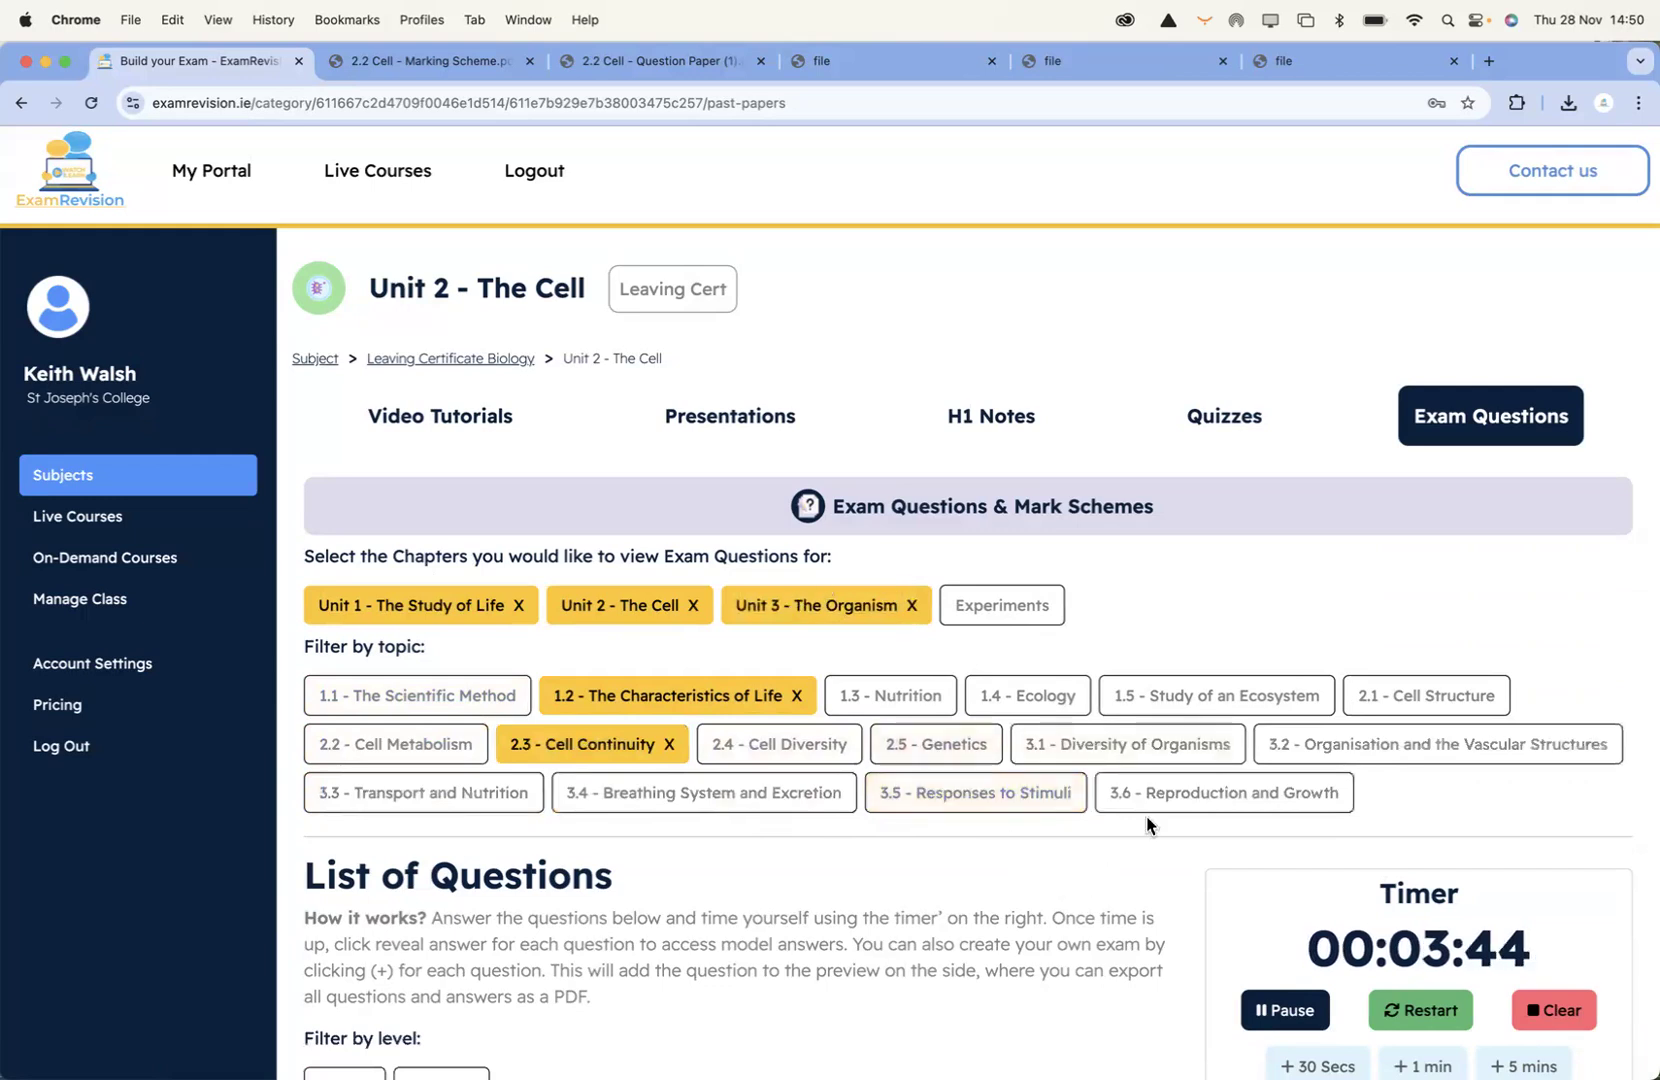
pyautogui.click(1200, 793)
# Restrict to Higher level and add the 2024 Q.17 mitosis question to the exam
pyautogui.scroll(-4, 974, 842)
pyautogui.scroll(-5, 974, 842)
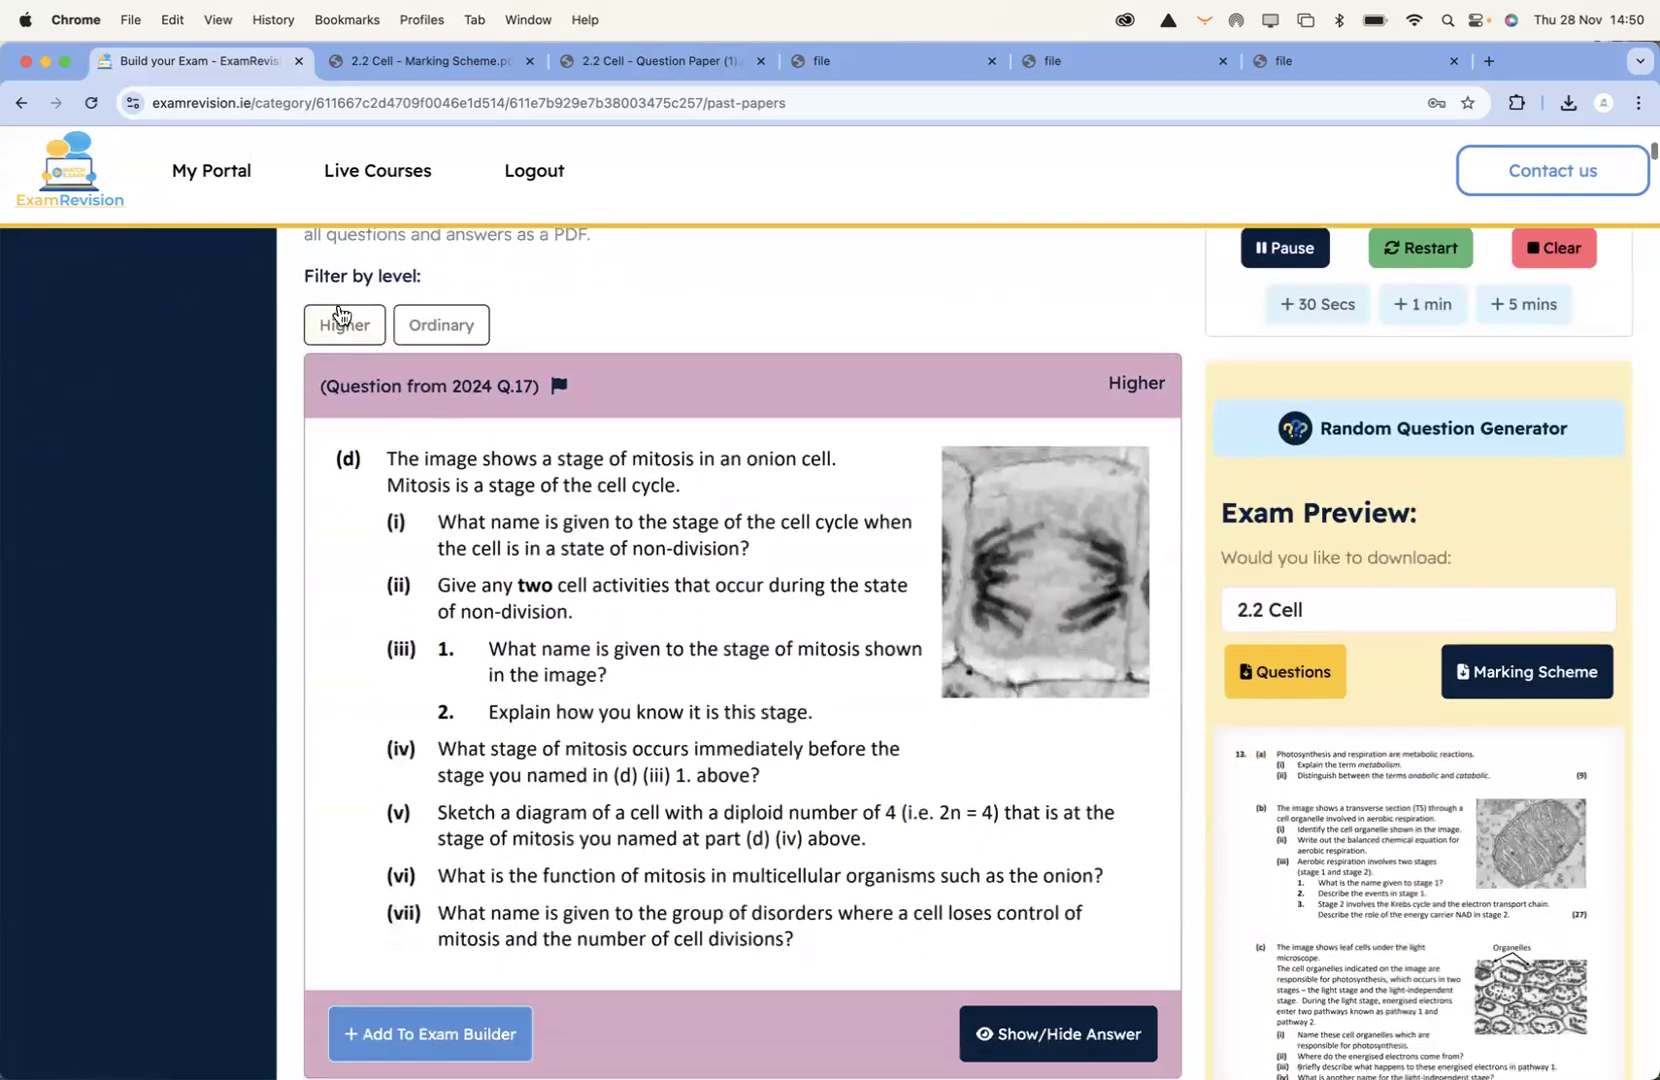
pyautogui.click(362, 326)
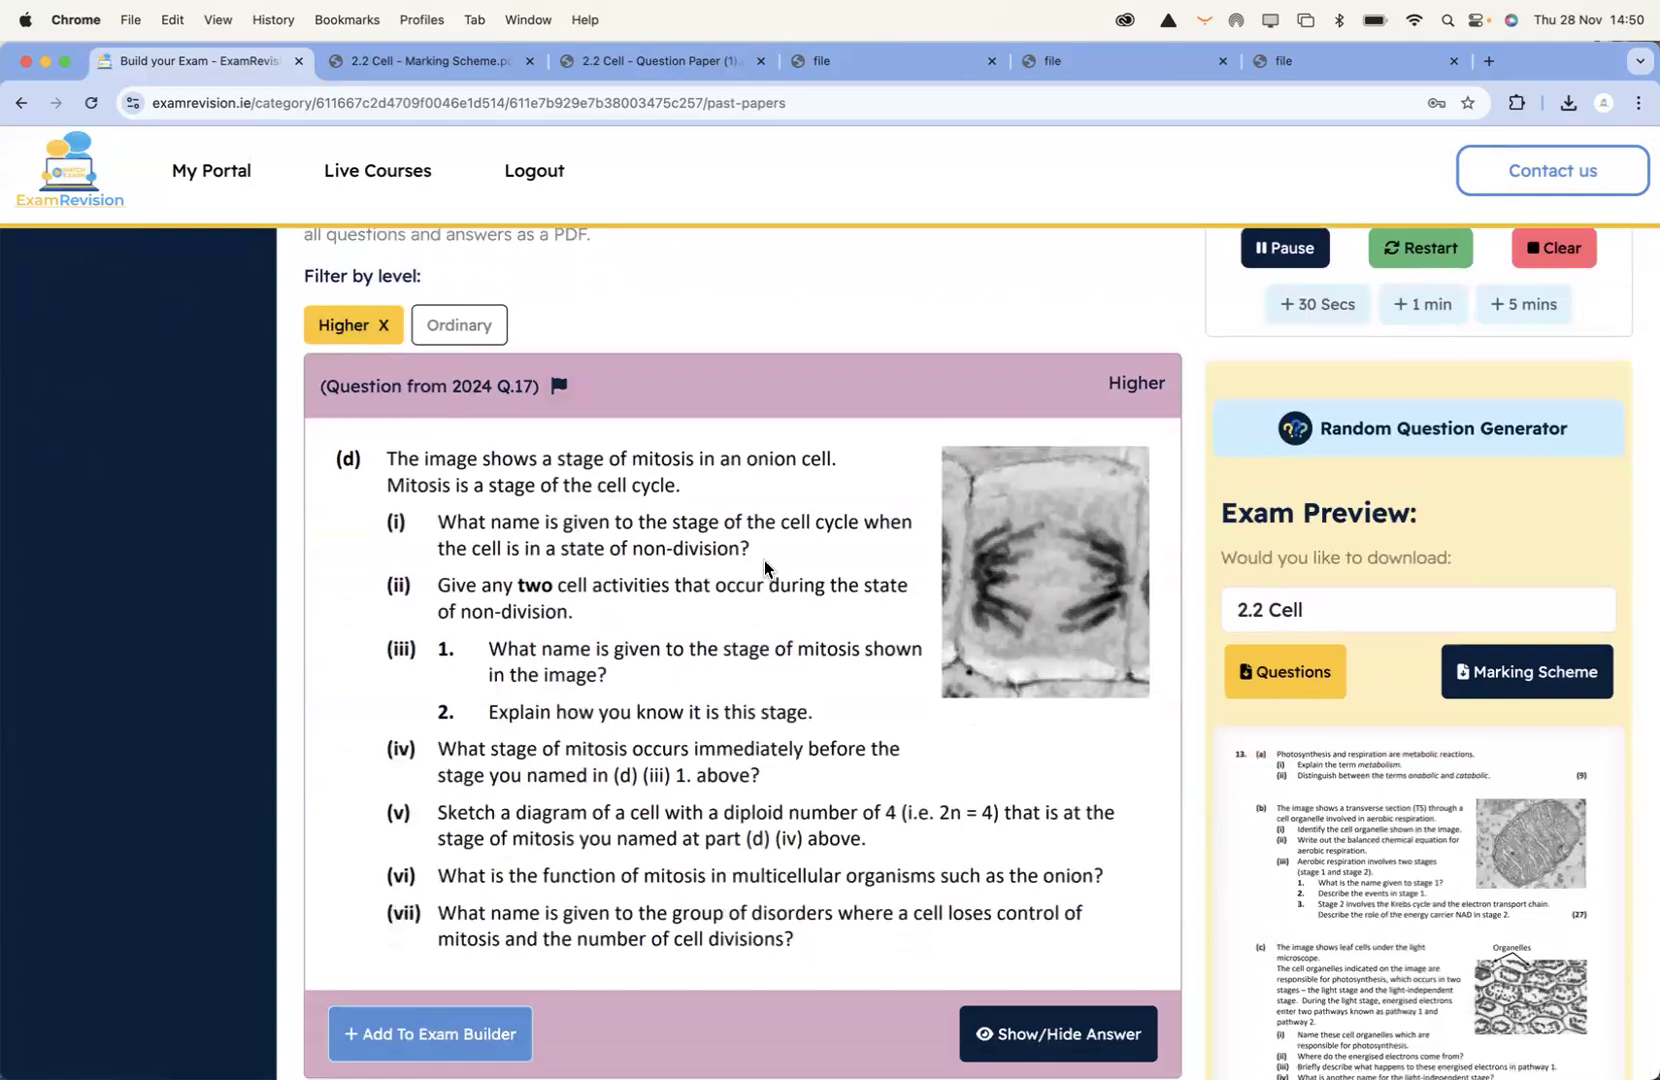
pyautogui.scroll(-6, 764, 568)
pyautogui.scroll(1, 764, 568)
pyautogui.click(463, 413)
# Name the exam download 'November Exam'
pyautogui.scroll(-10, 693, 656)
pyautogui.scroll(15, 690, 658)
pyautogui.scroll(-6, 690, 651)
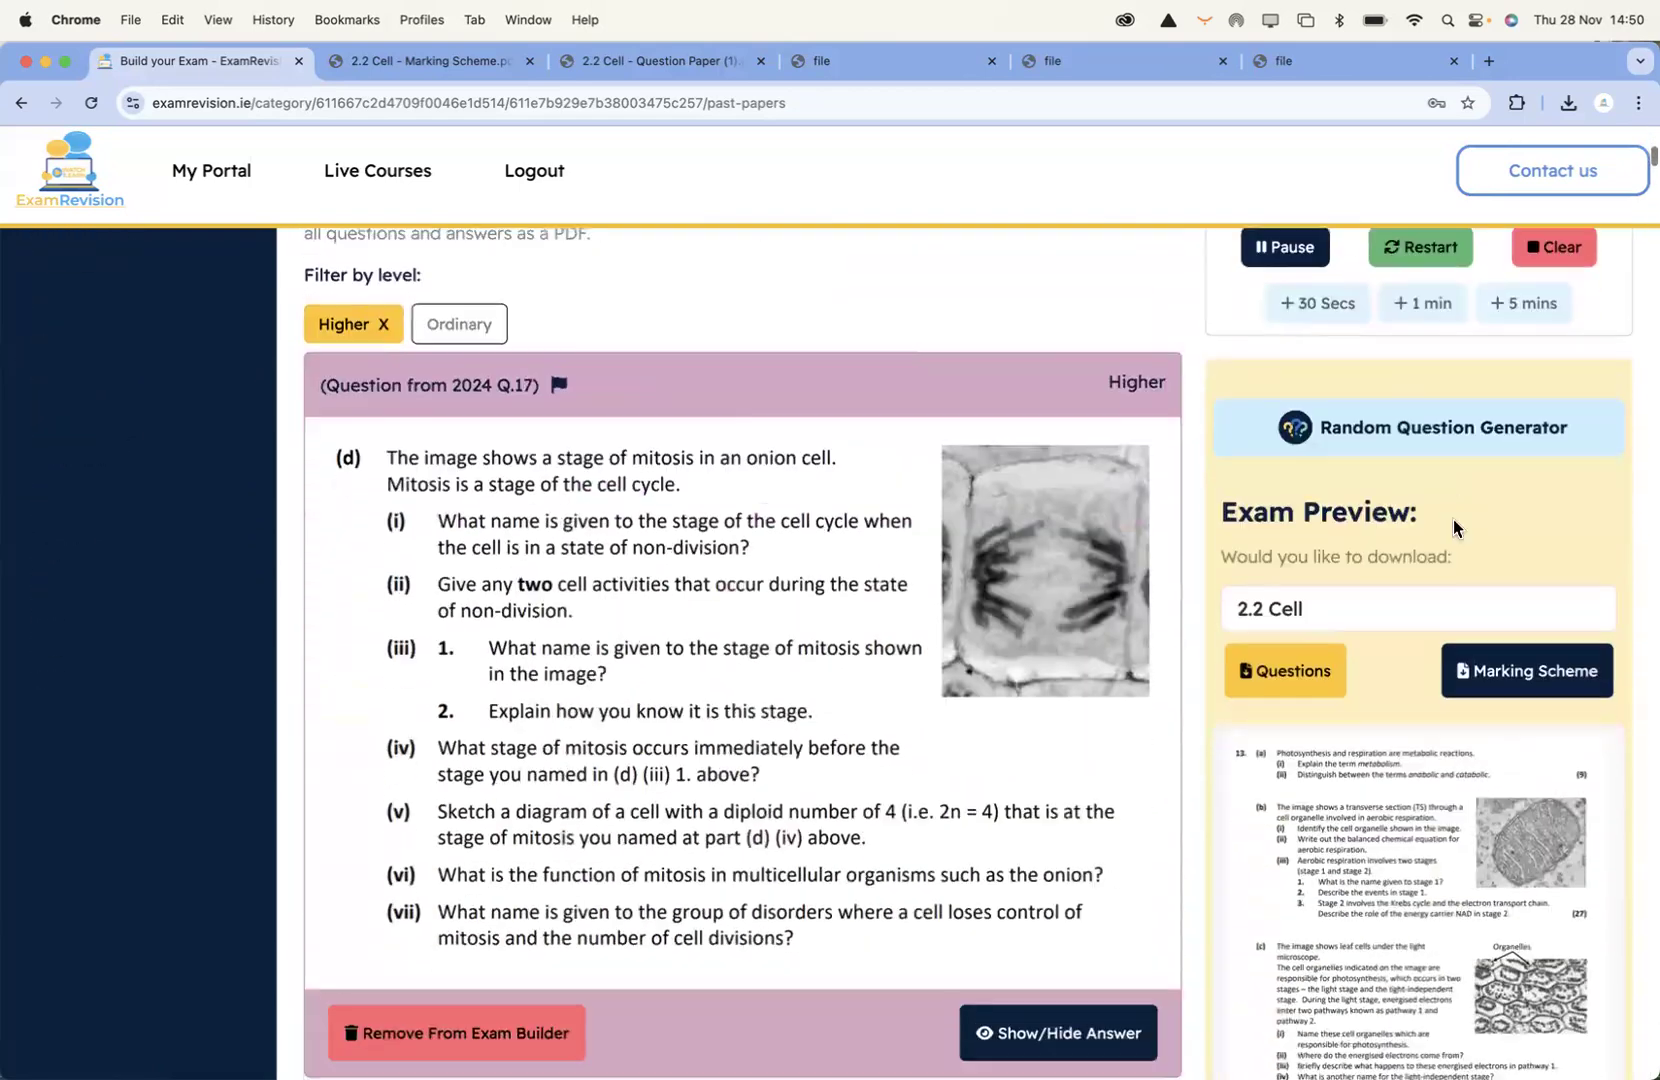
pyautogui.tripleClick(1316, 595)
pyautogui.write('No')
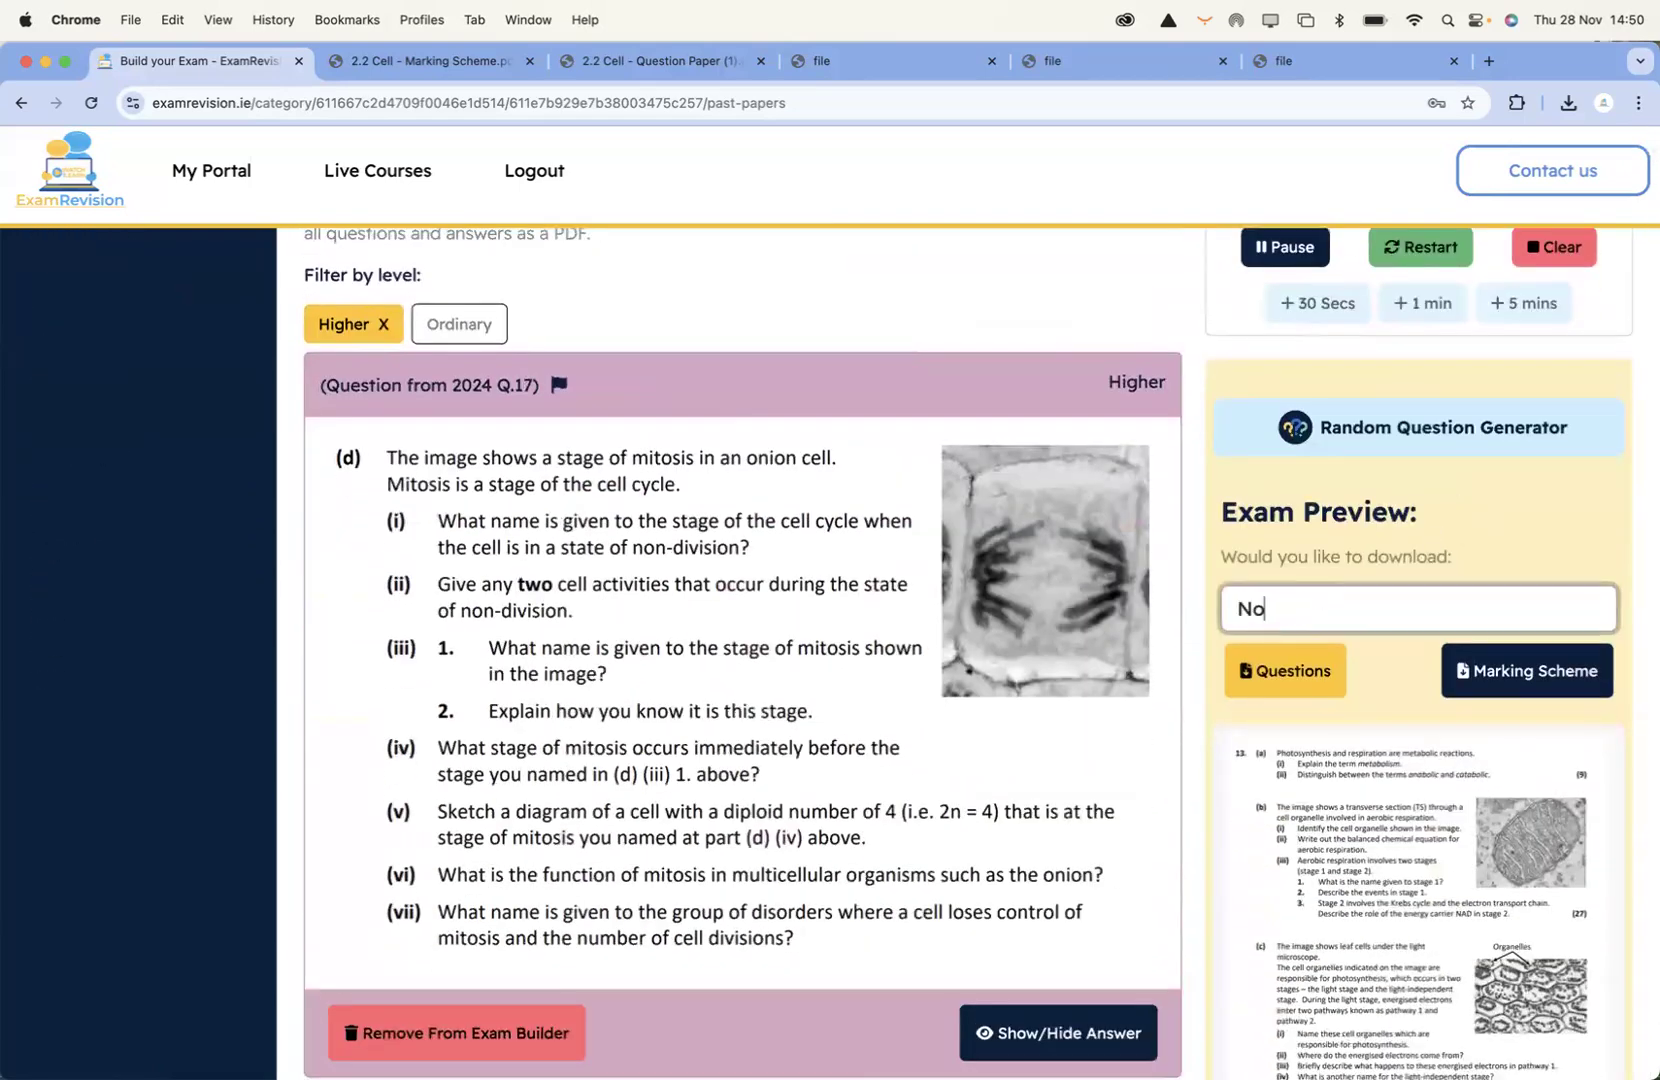
pyautogui.write('vember Exam')
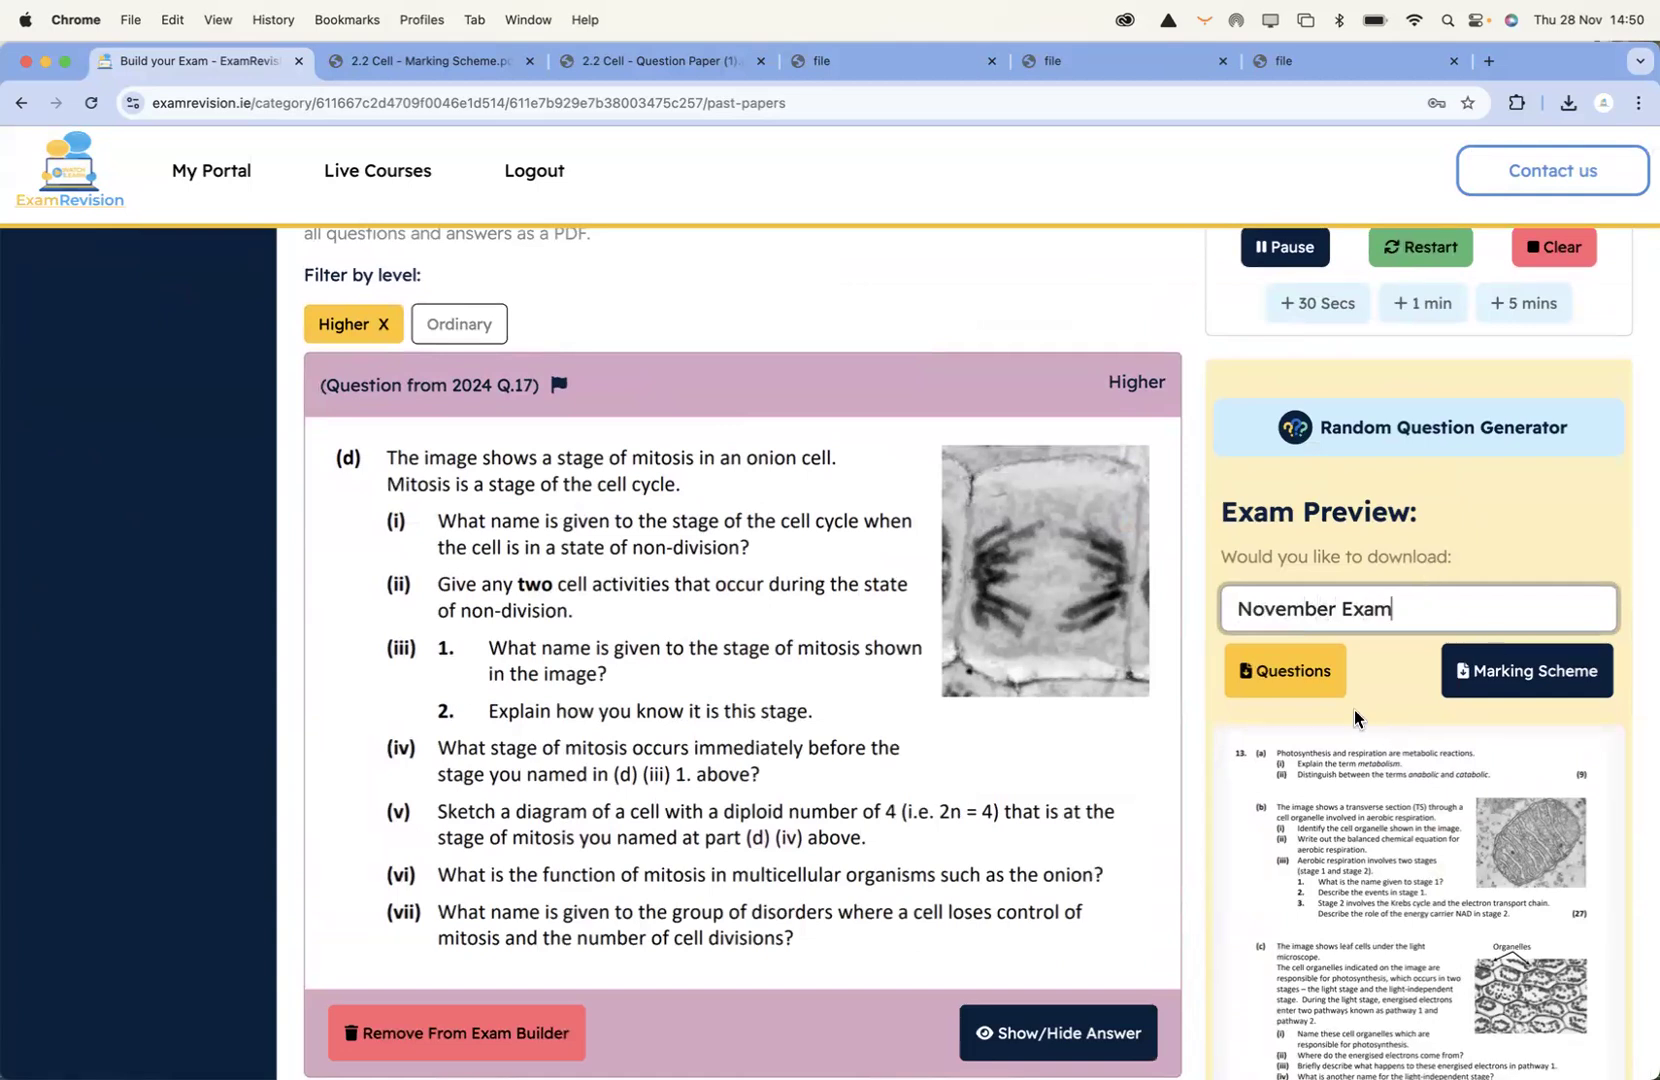
pyautogui.scroll(3, 1313, 687)
pyautogui.scroll(5, 1313, 687)
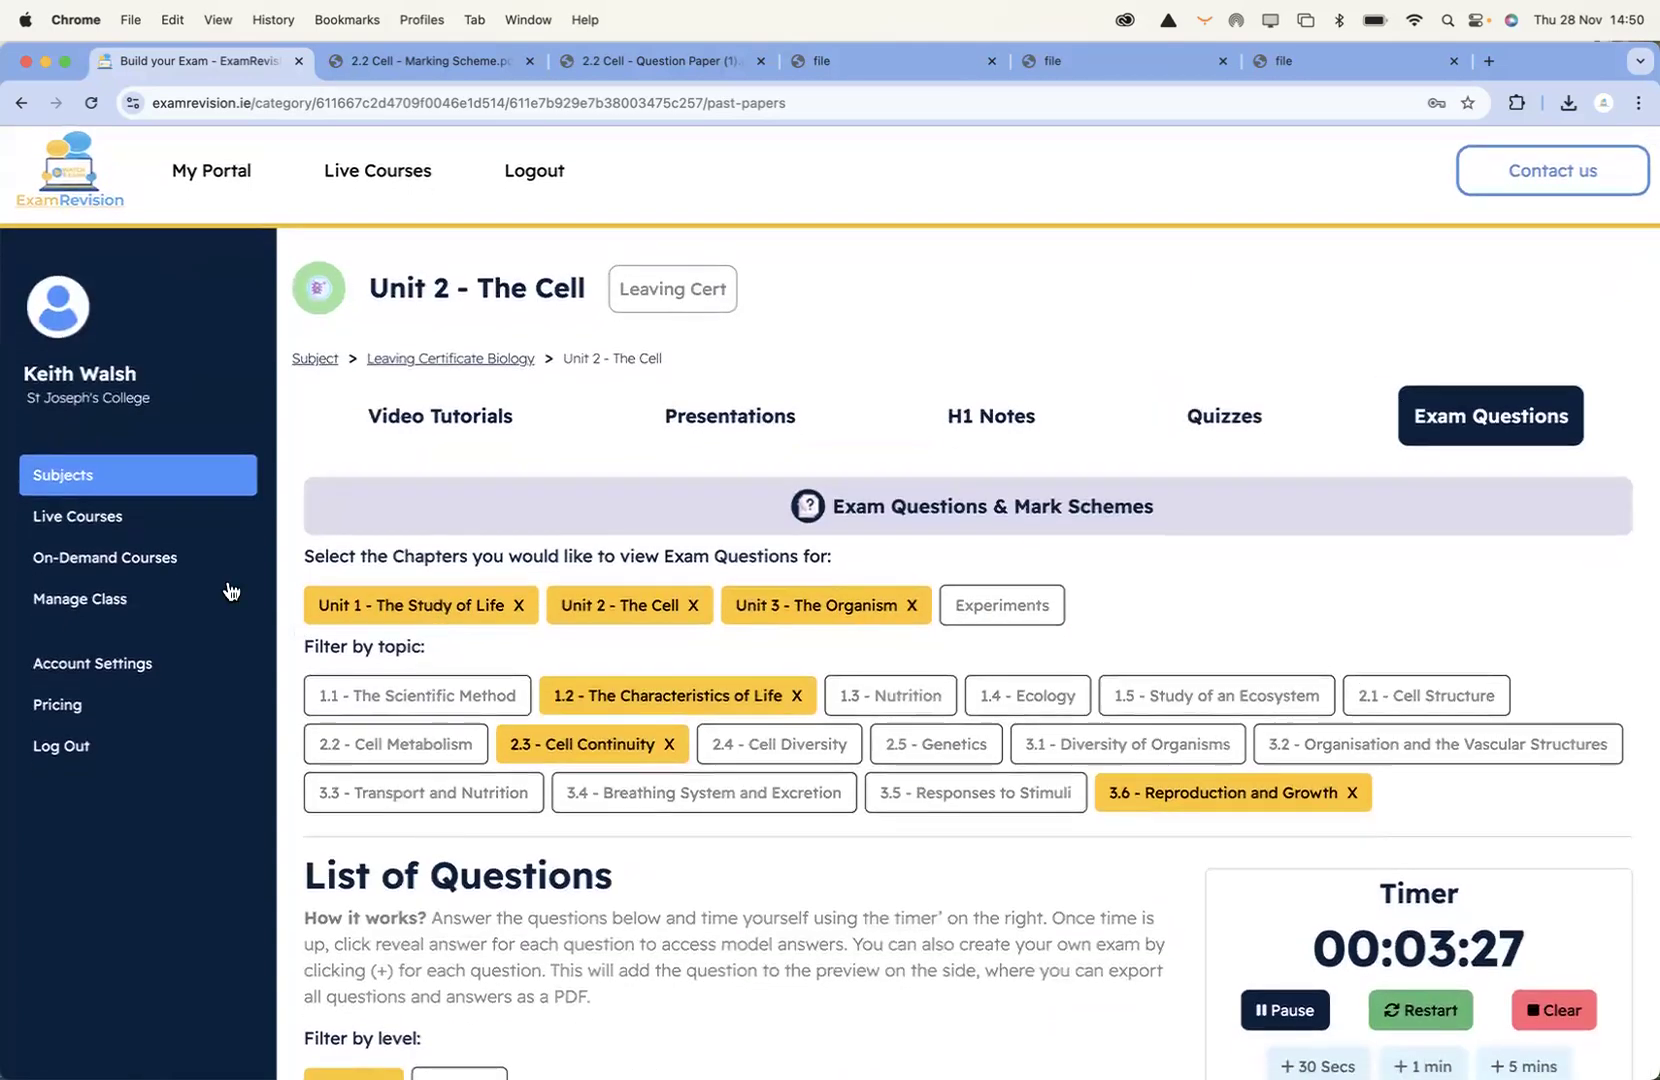
# Open Maths (Higher) from the portal and go to Co-ordinate Geometry: The Circle
pyautogui.click(232, 172)
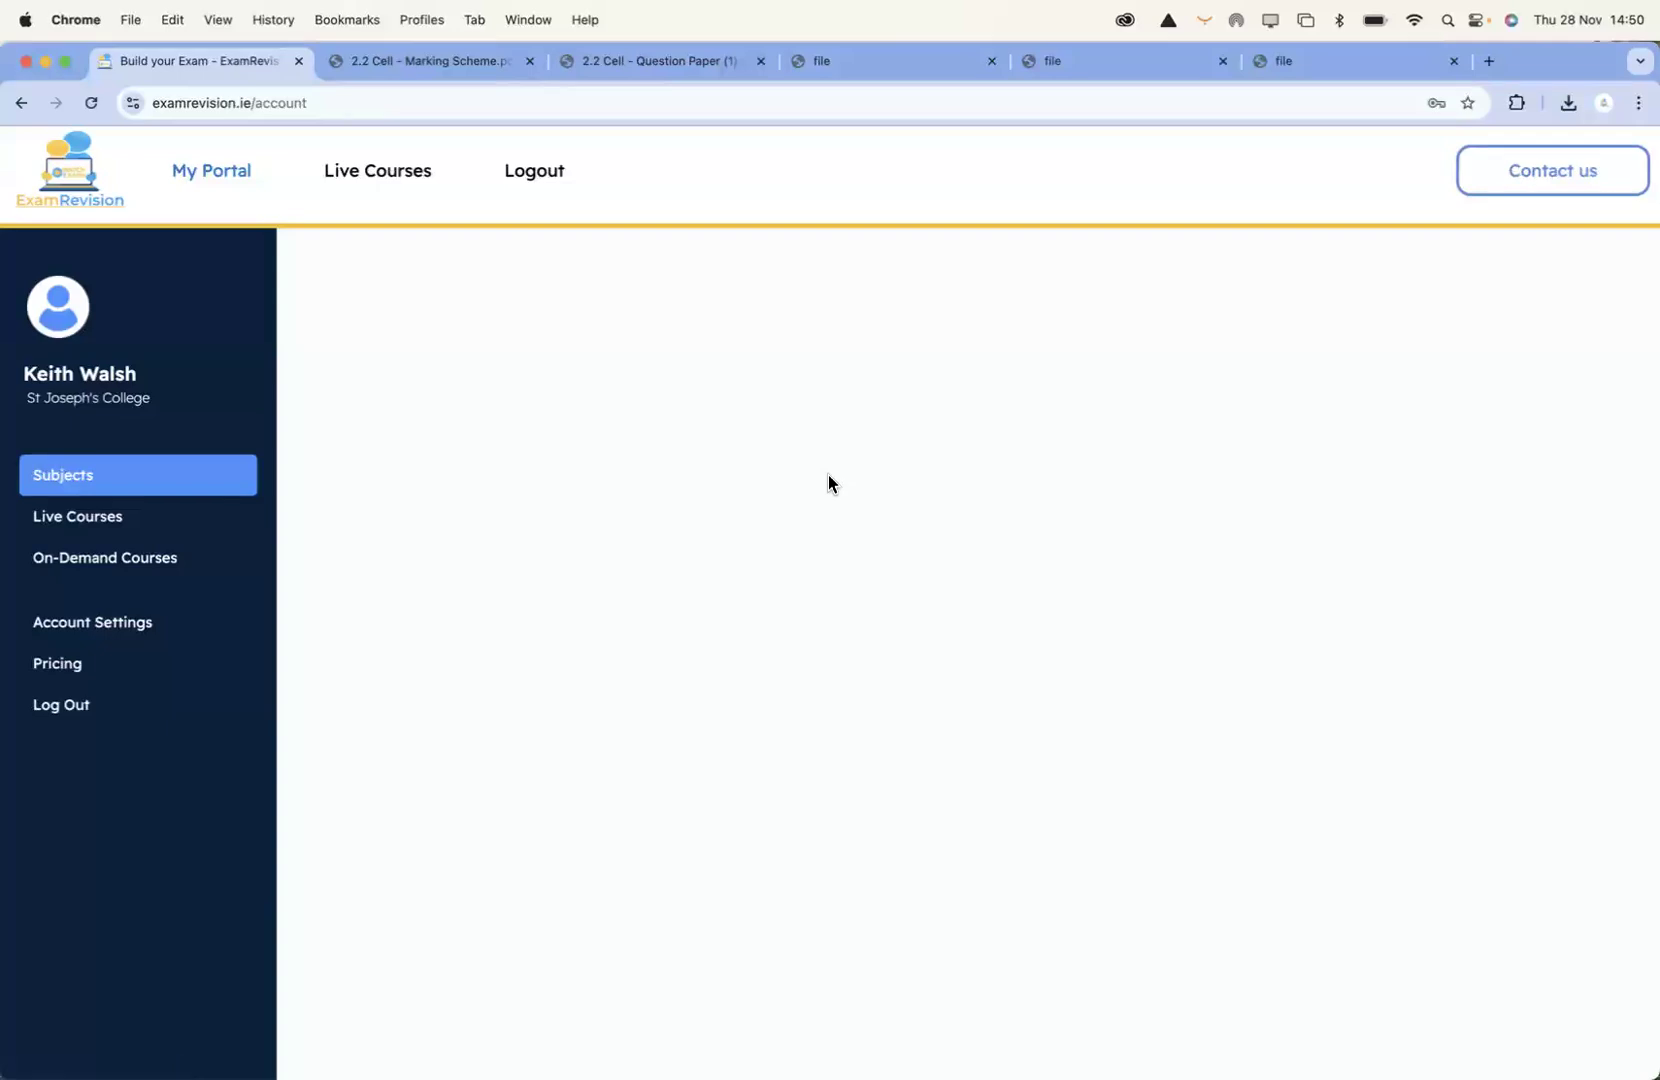
pyautogui.click(487, 480)
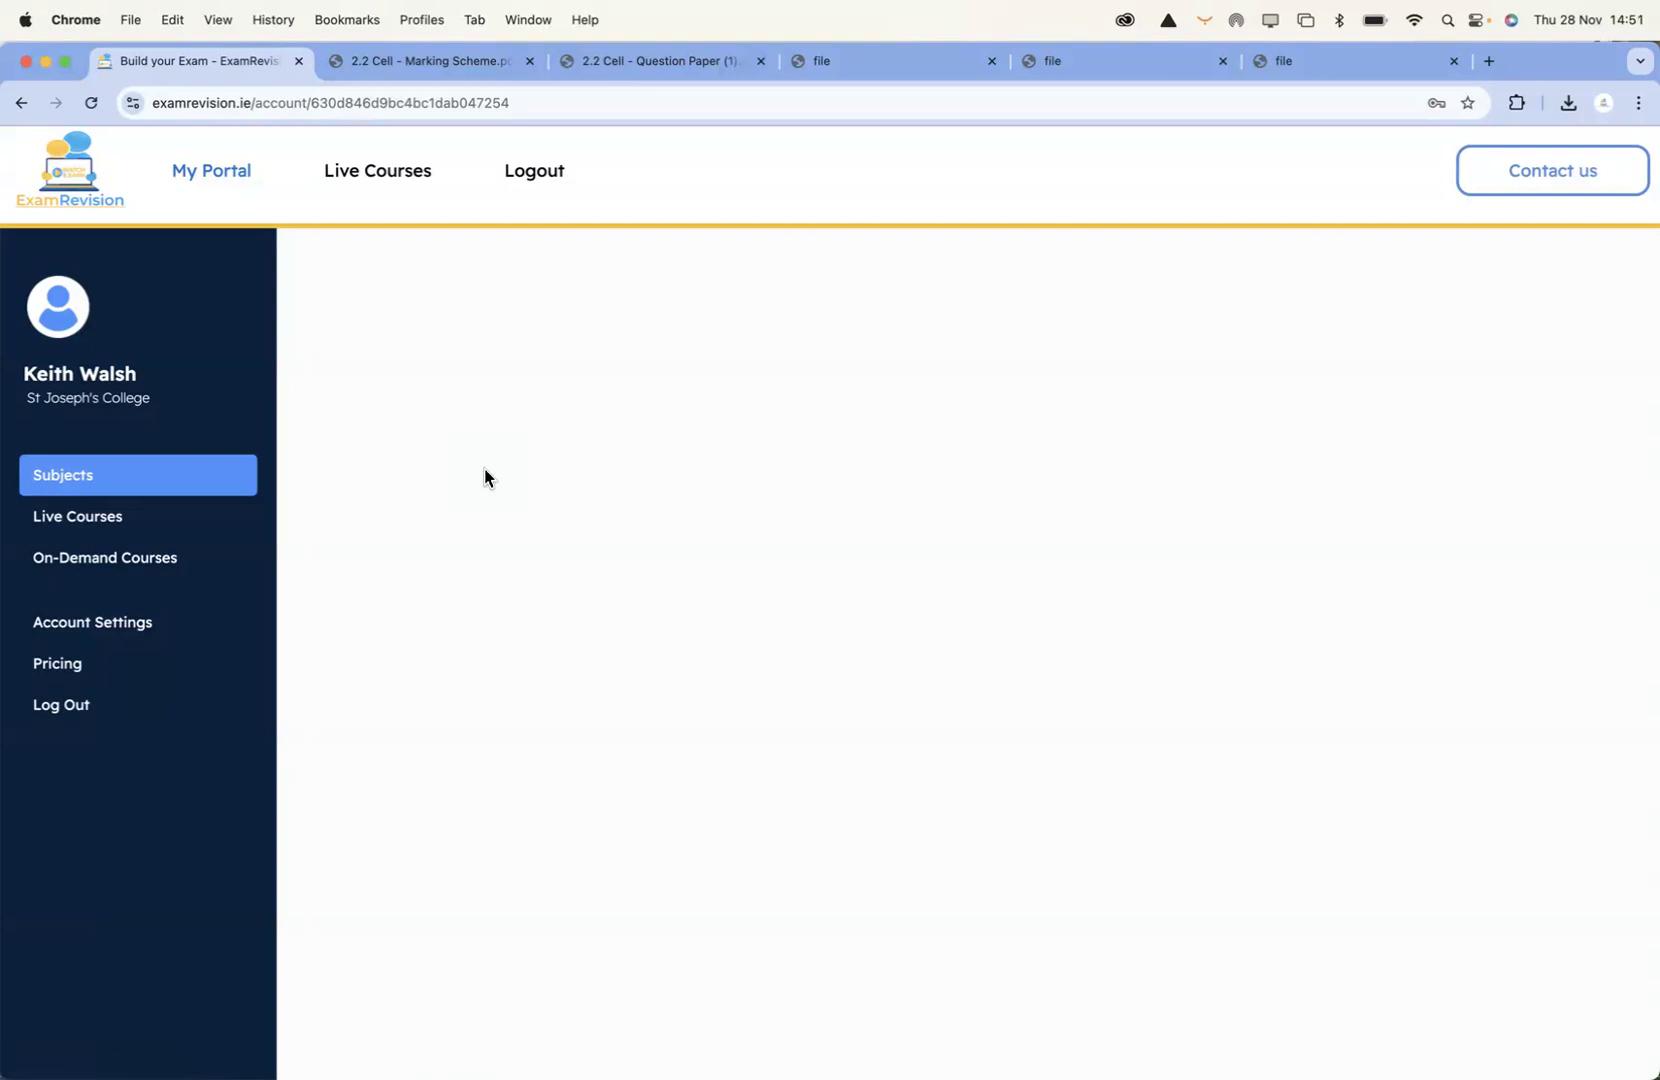
pyautogui.scroll(-1, 486, 469)
pyautogui.scroll(-6, 486, 469)
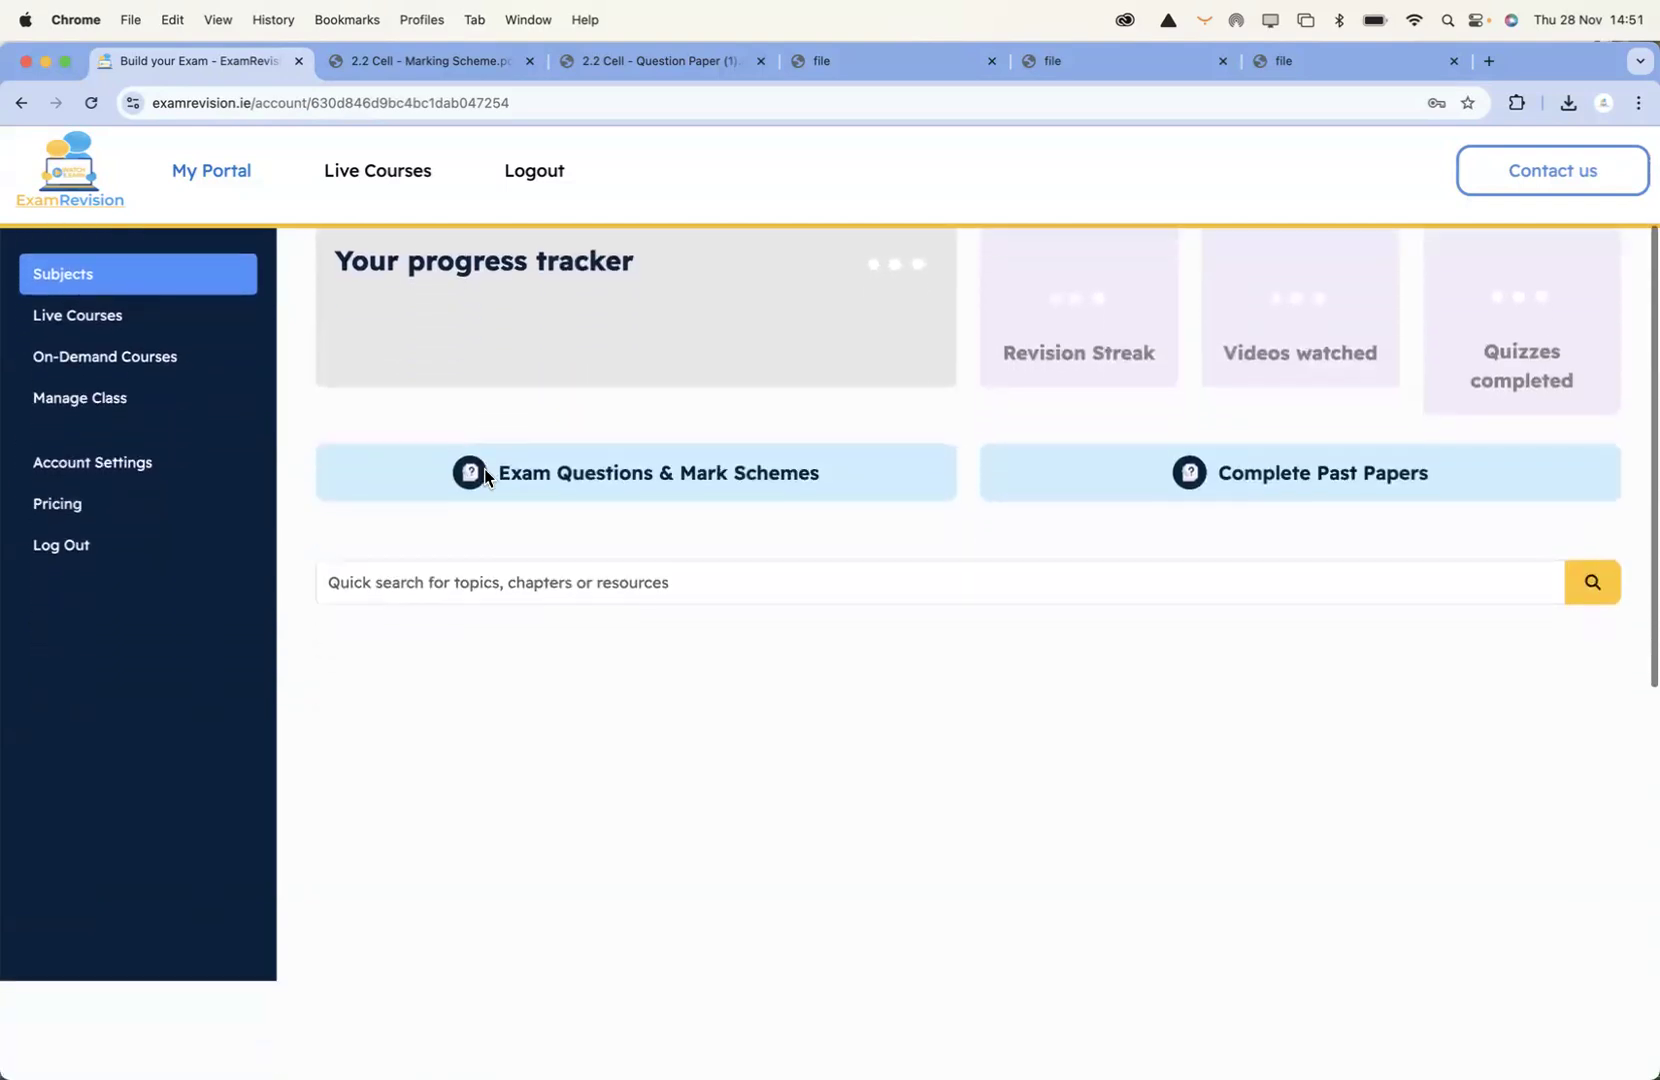
pyautogui.scroll(-3, 894, 512)
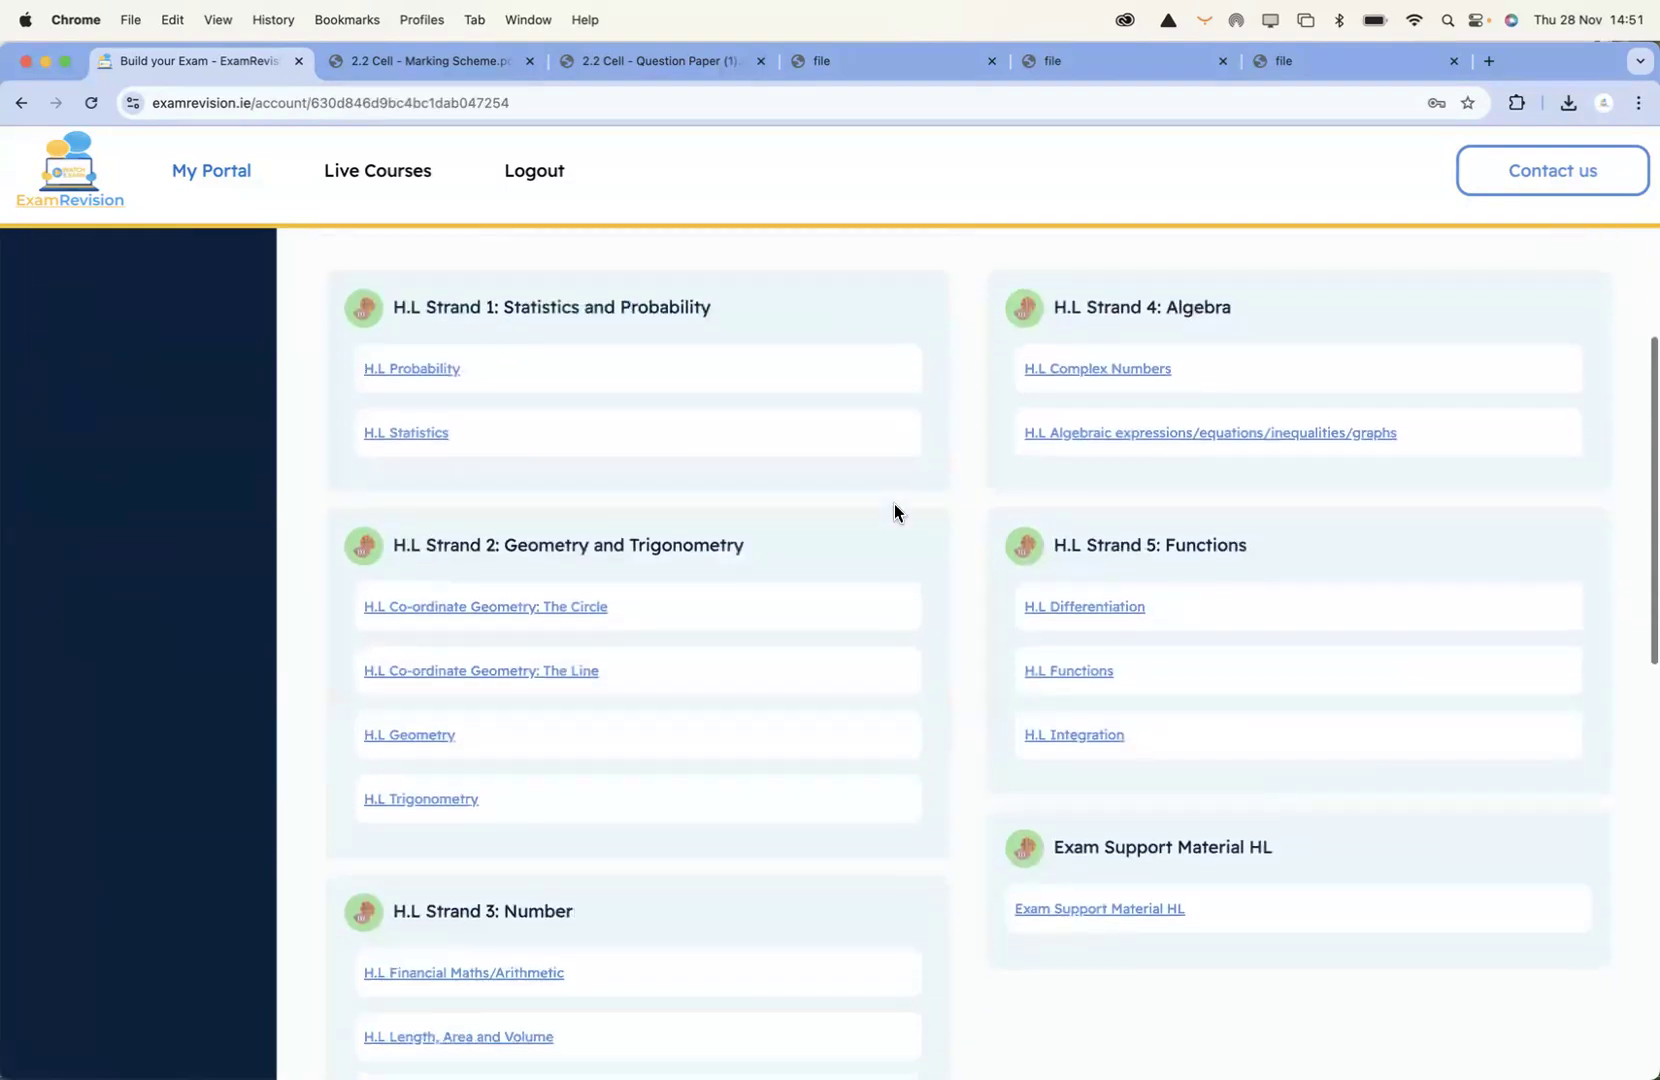
pyautogui.click(500, 482)
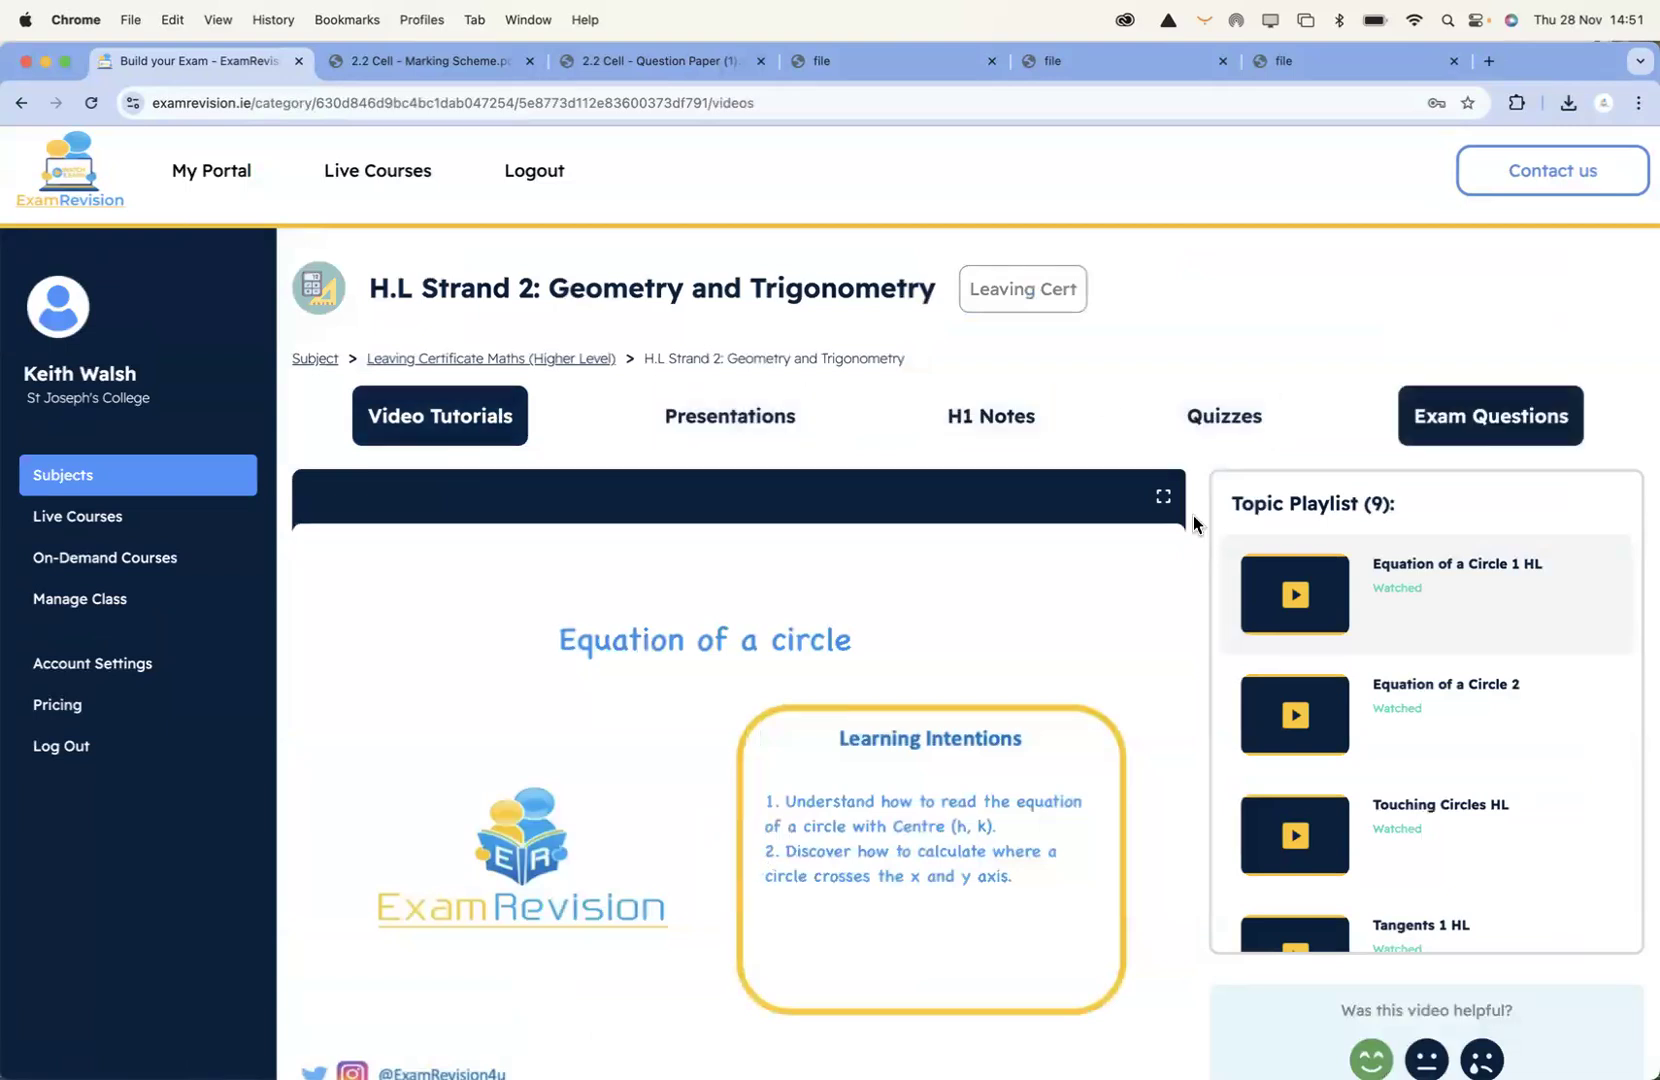
# Step through Equation of a Circle 2, Touching Circles HL, Tangents 1 HL to Tangents 2 HL, then return to the portal
pyautogui.scroll(-3, 1205, 565)
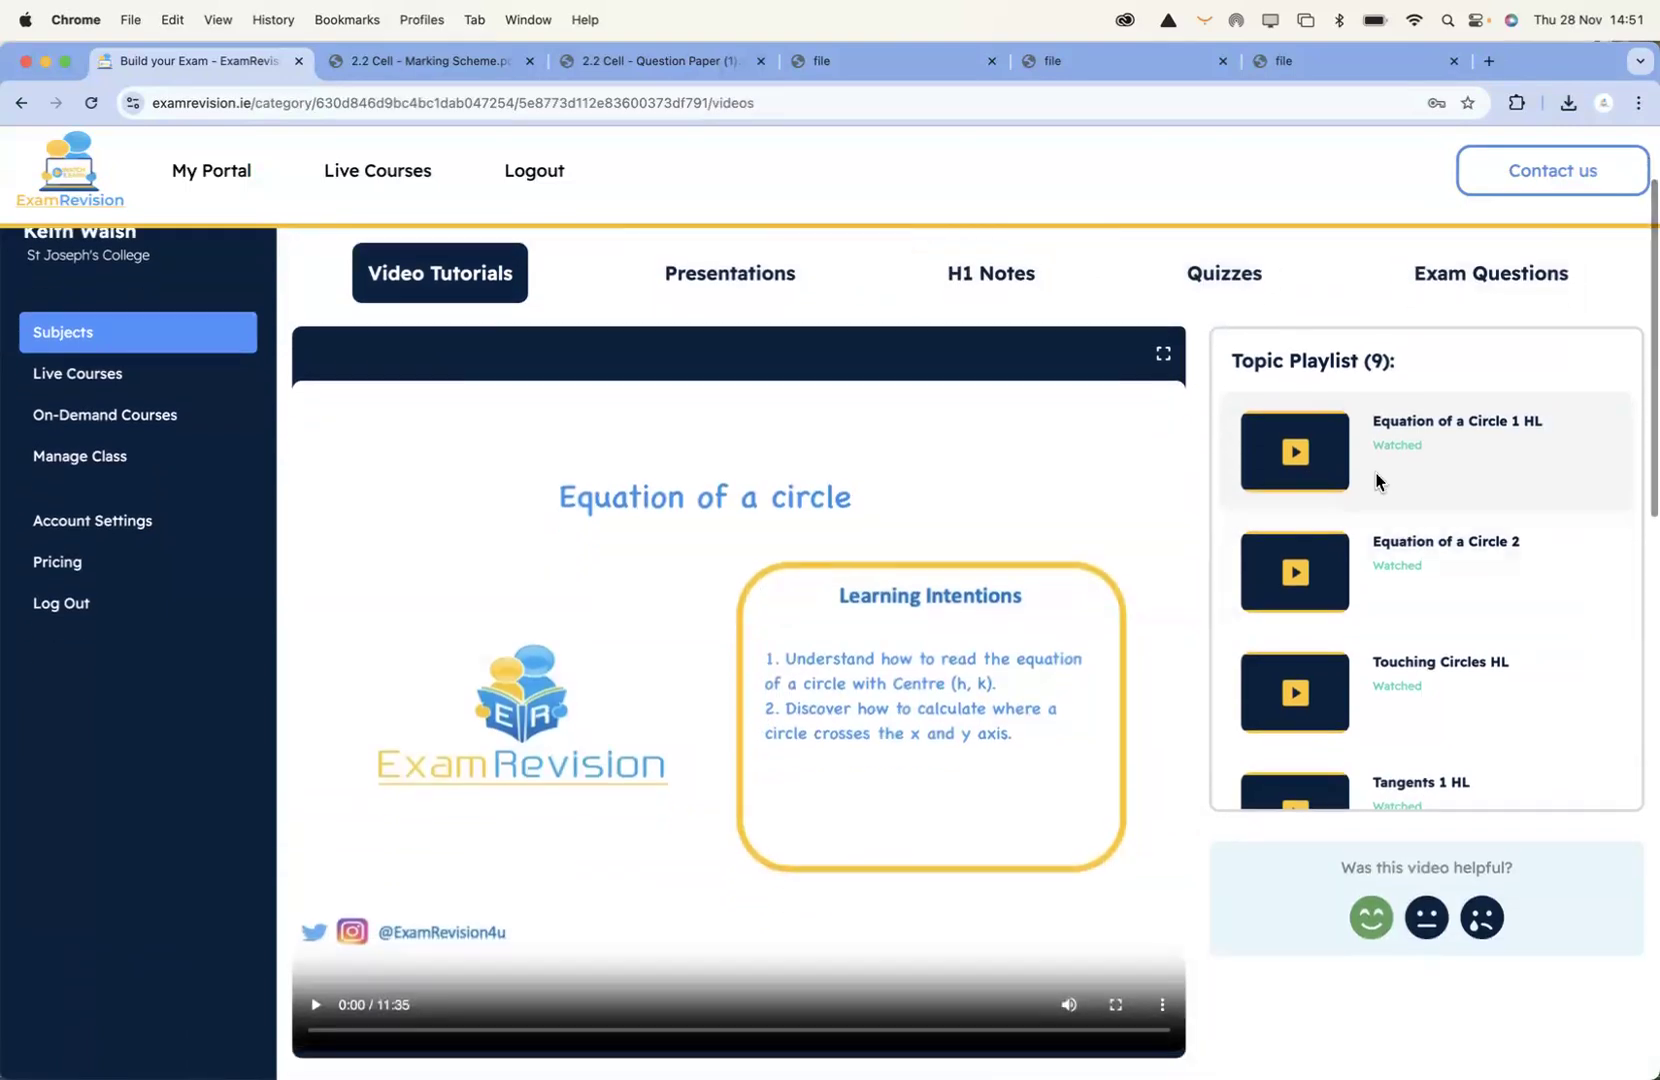
pyautogui.scroll(-1, 1200, 465)
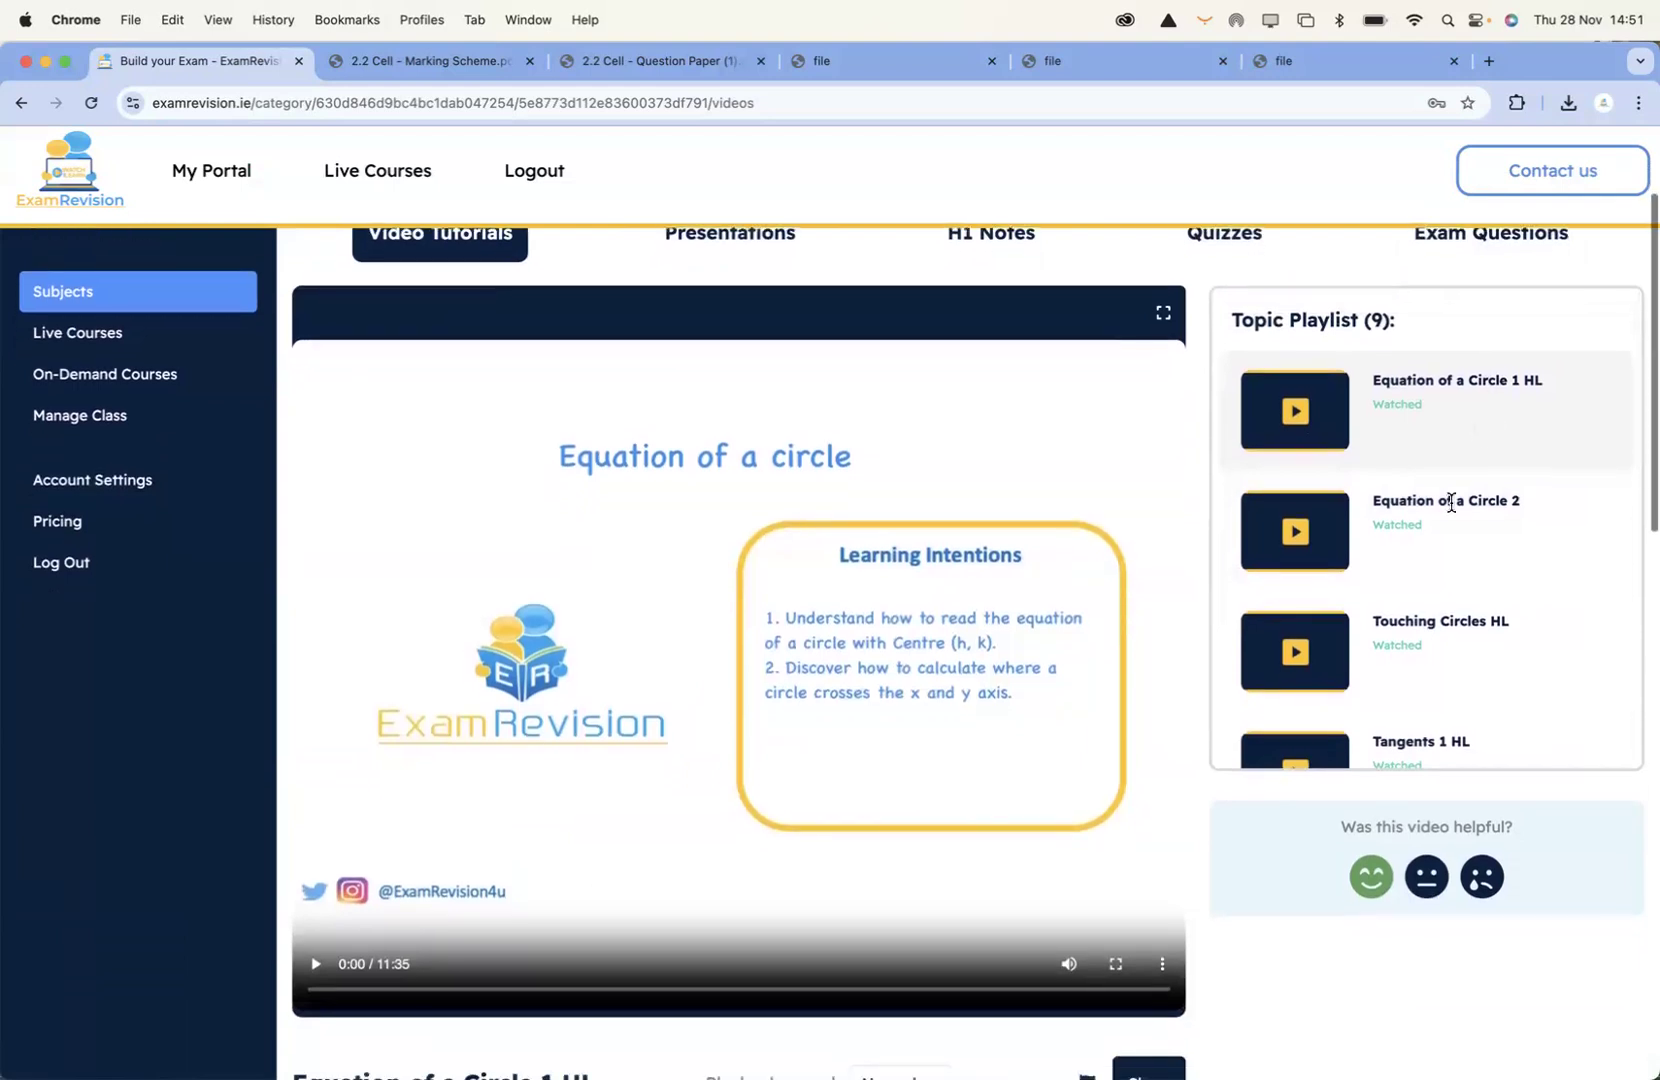
pyautogui.click(1428, 530)
pyautogui.click(1449, 523)
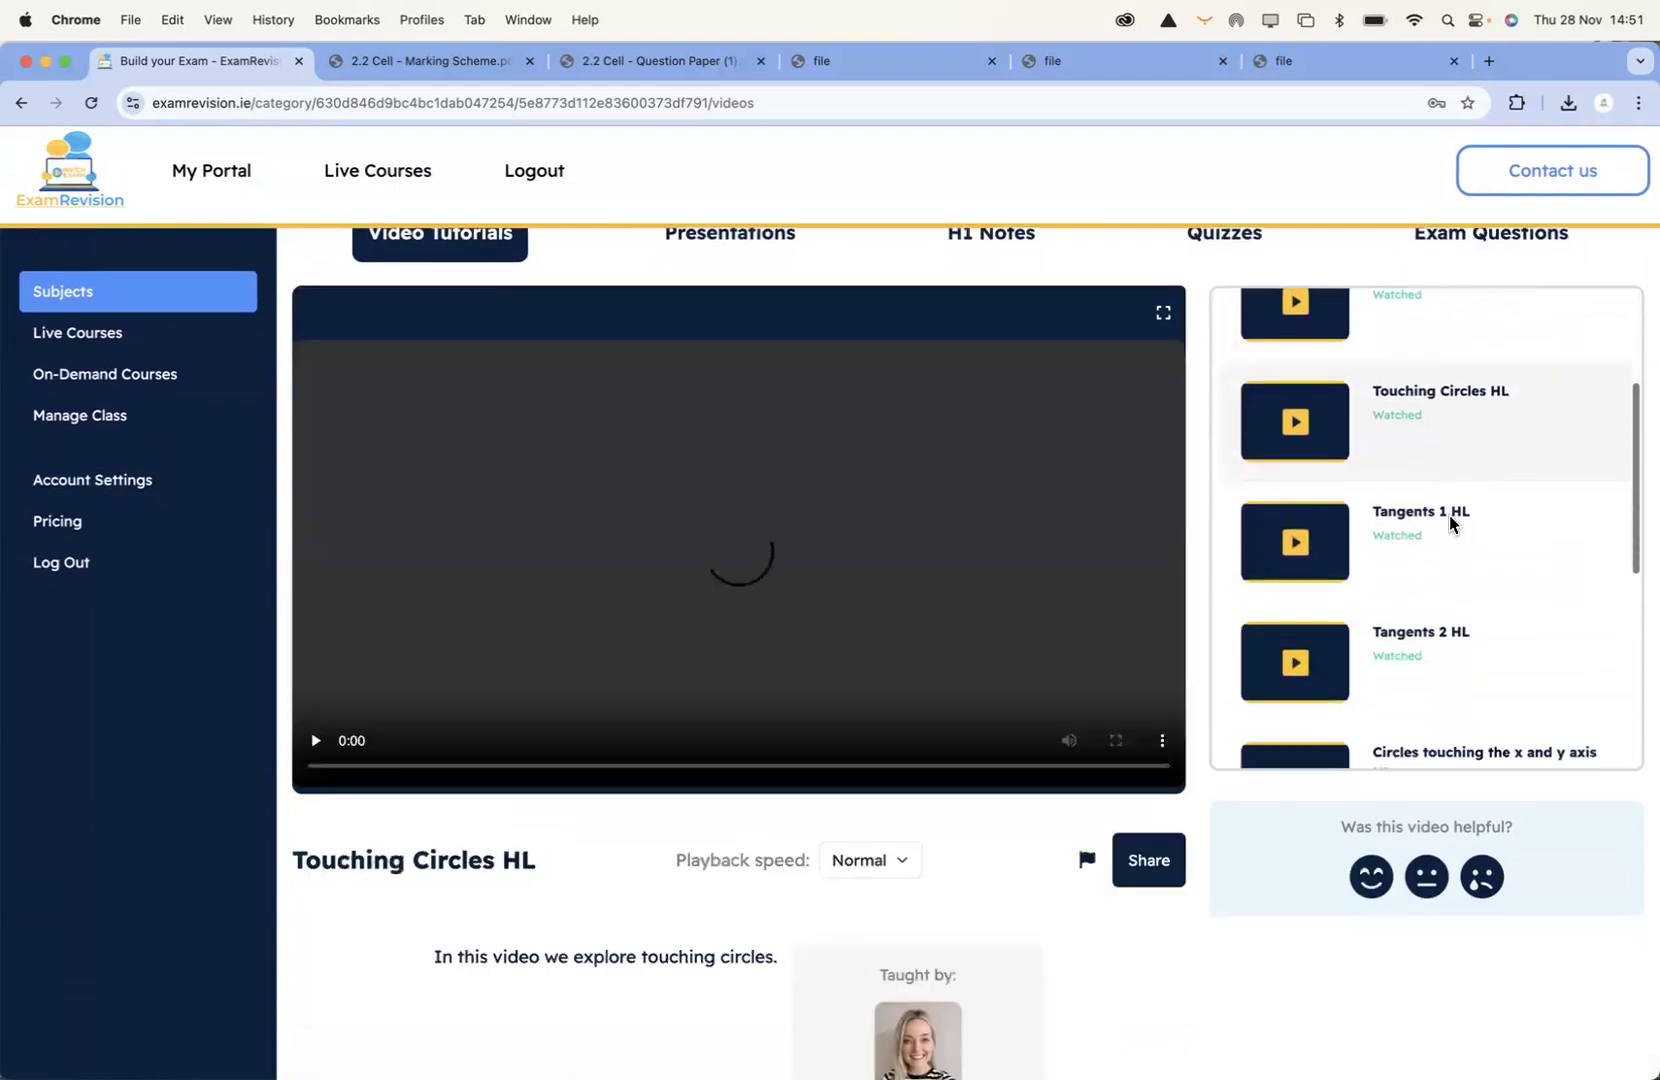
pyautogui.click(1446, 523)
pyautogui.click(1444, 630)
pyautogui.scroll(-2, 1463, 590)
pyautogui.scroll(-2, 1475, 562)
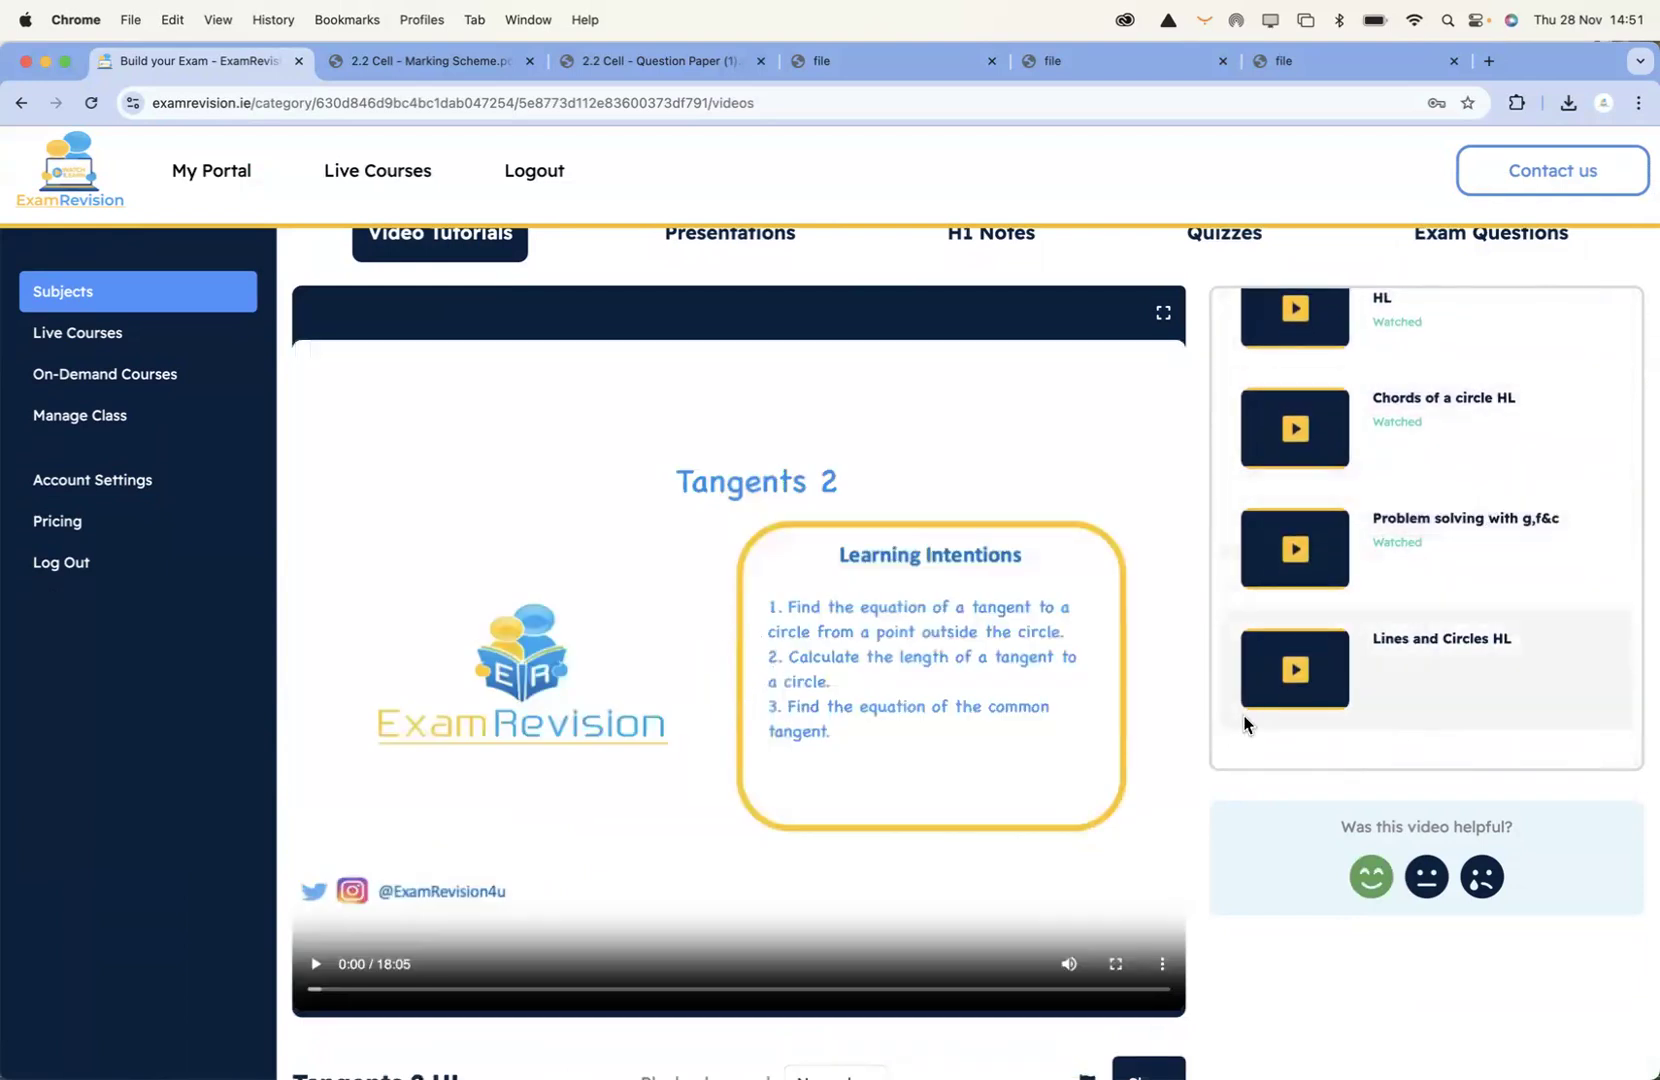
pyautogui.scroll(1, 1244, 722)
pyautogui.scroll(1, 1193, 791)
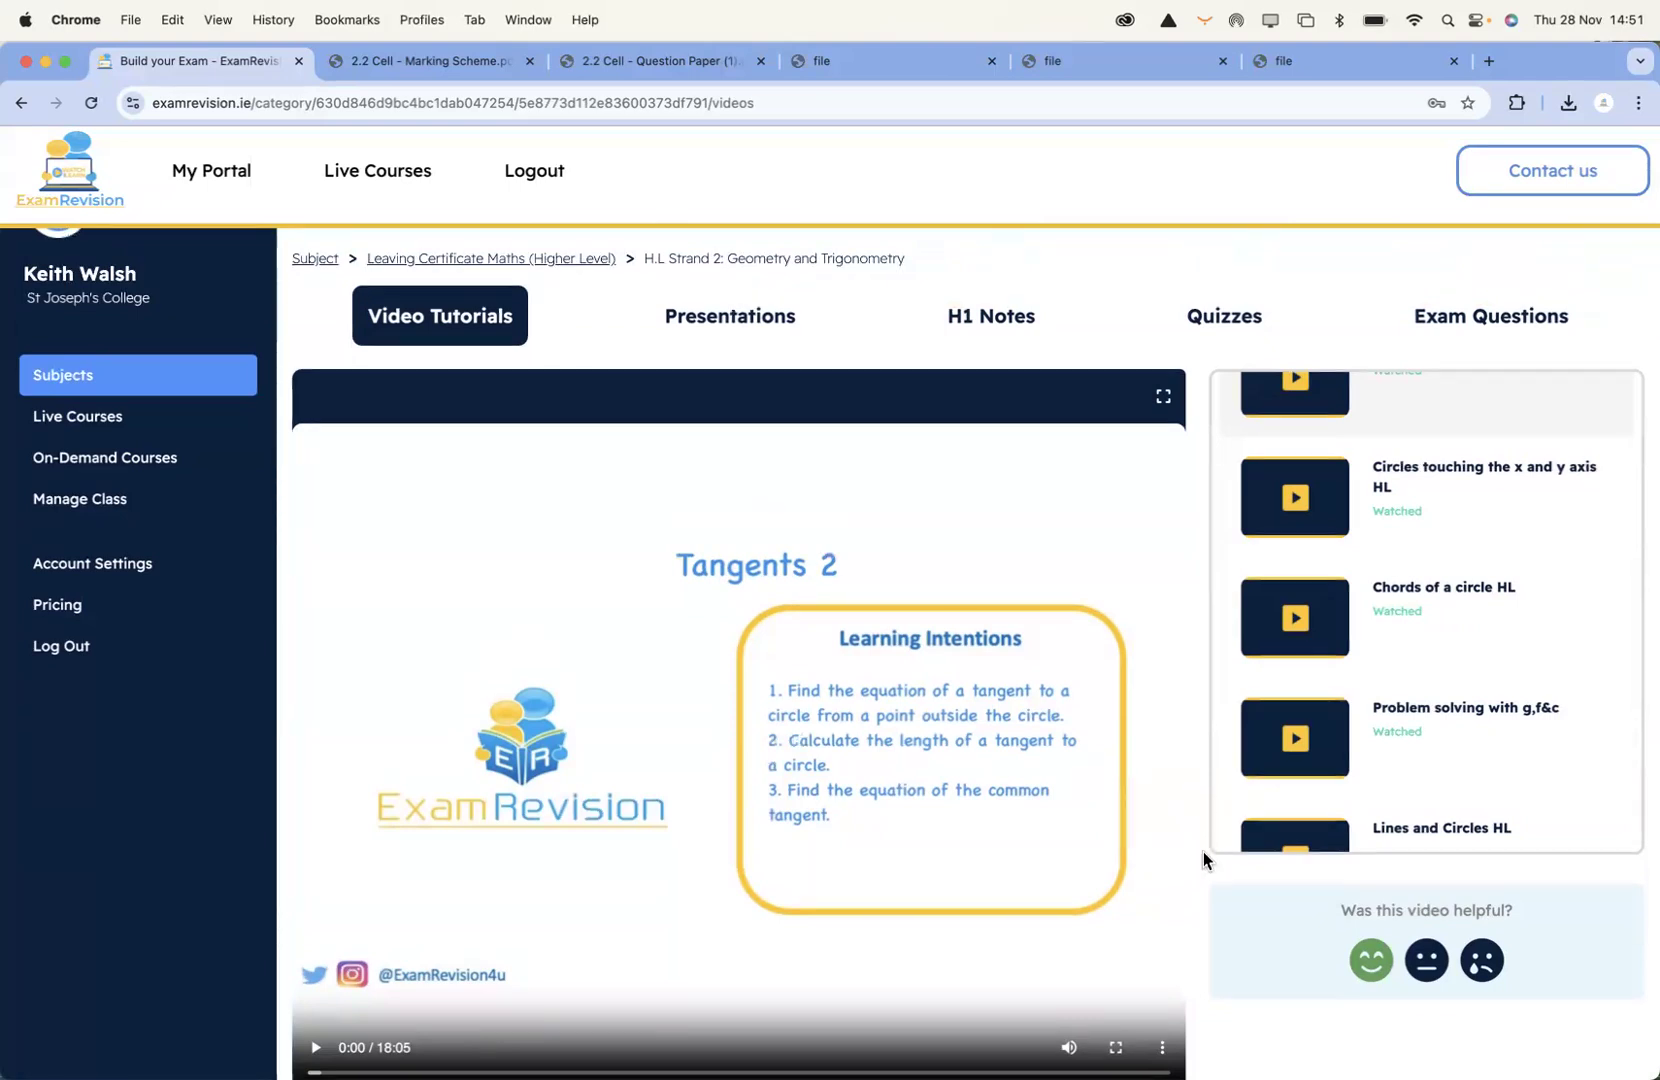
pyautogui.scroll(-5, 1201, 853)
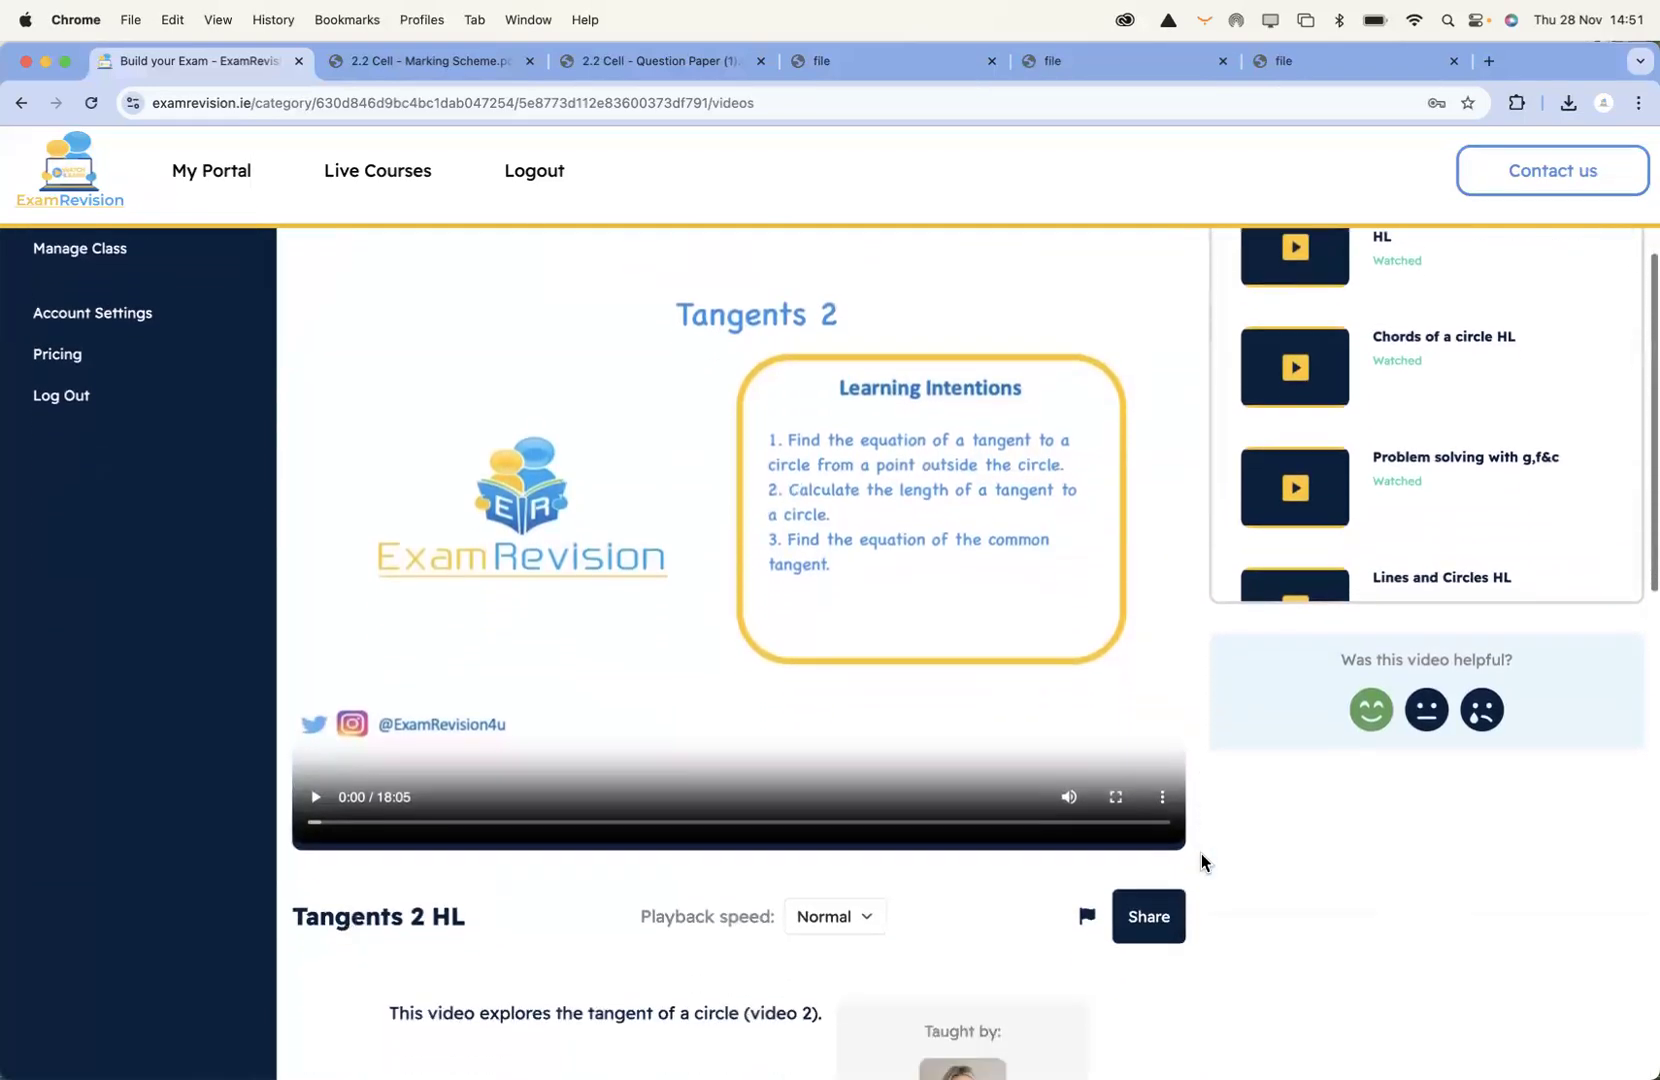
pyautogui.scroll(6, 1267, 467)
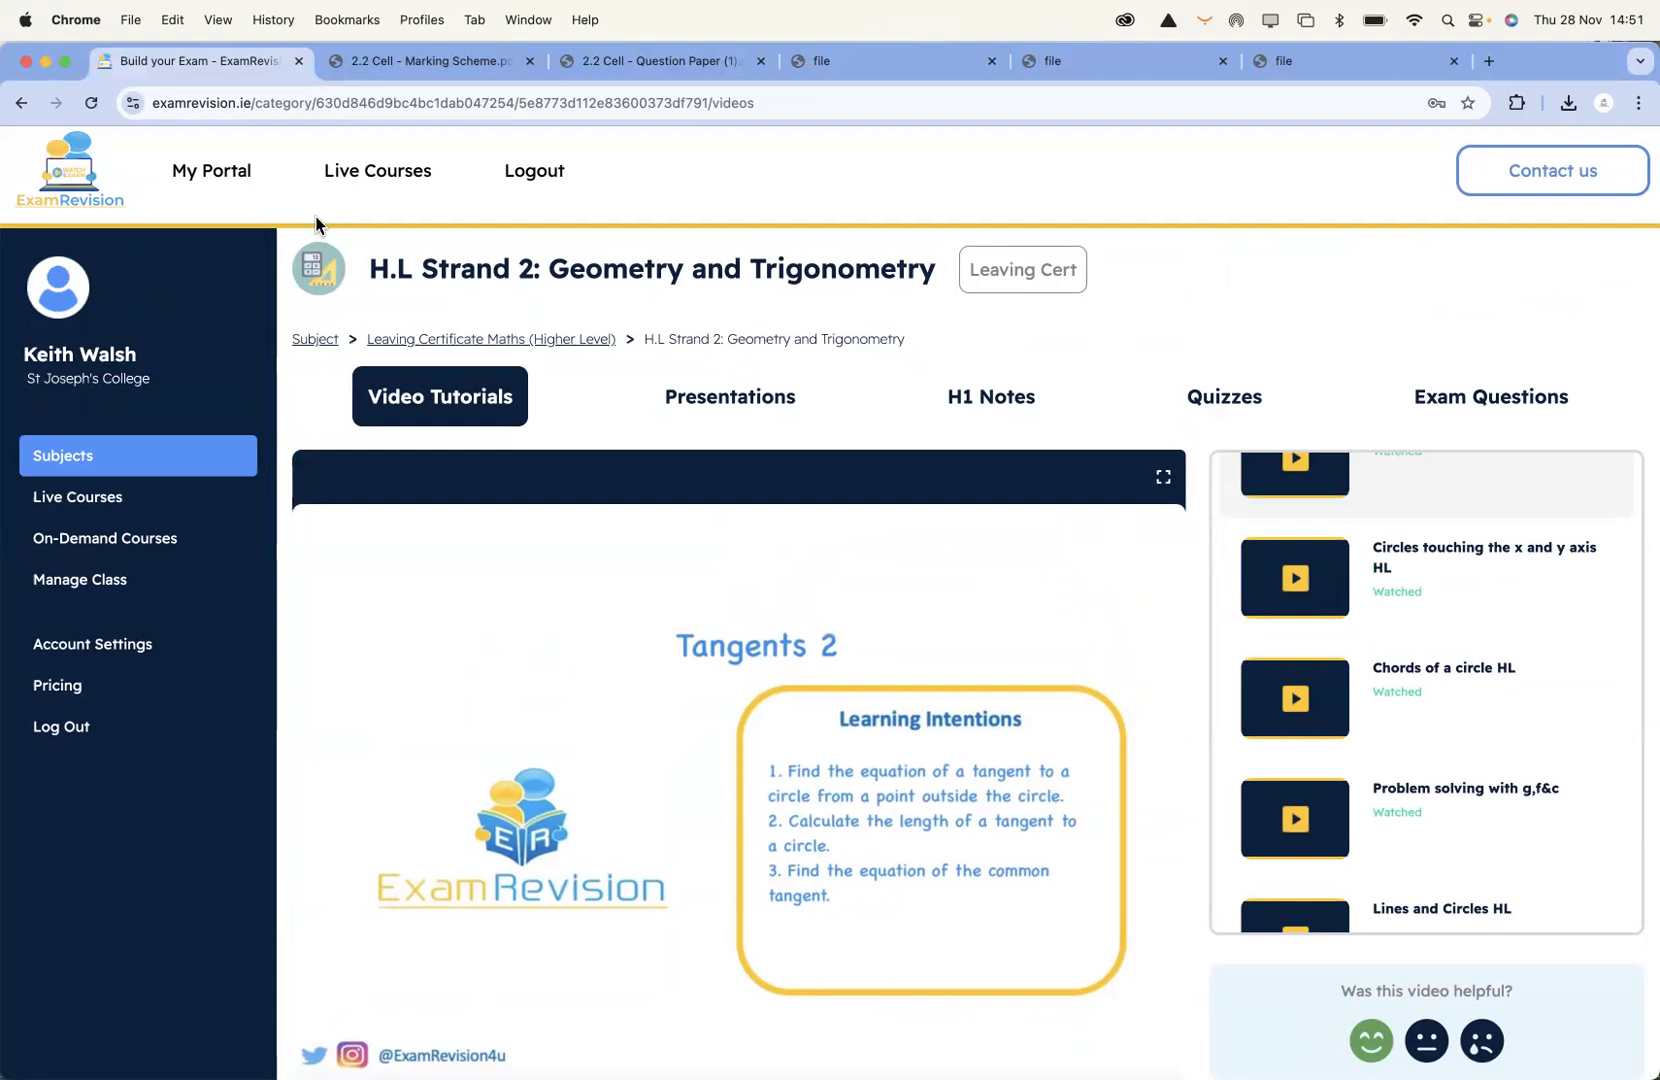
pyautogui.click(213, 173)
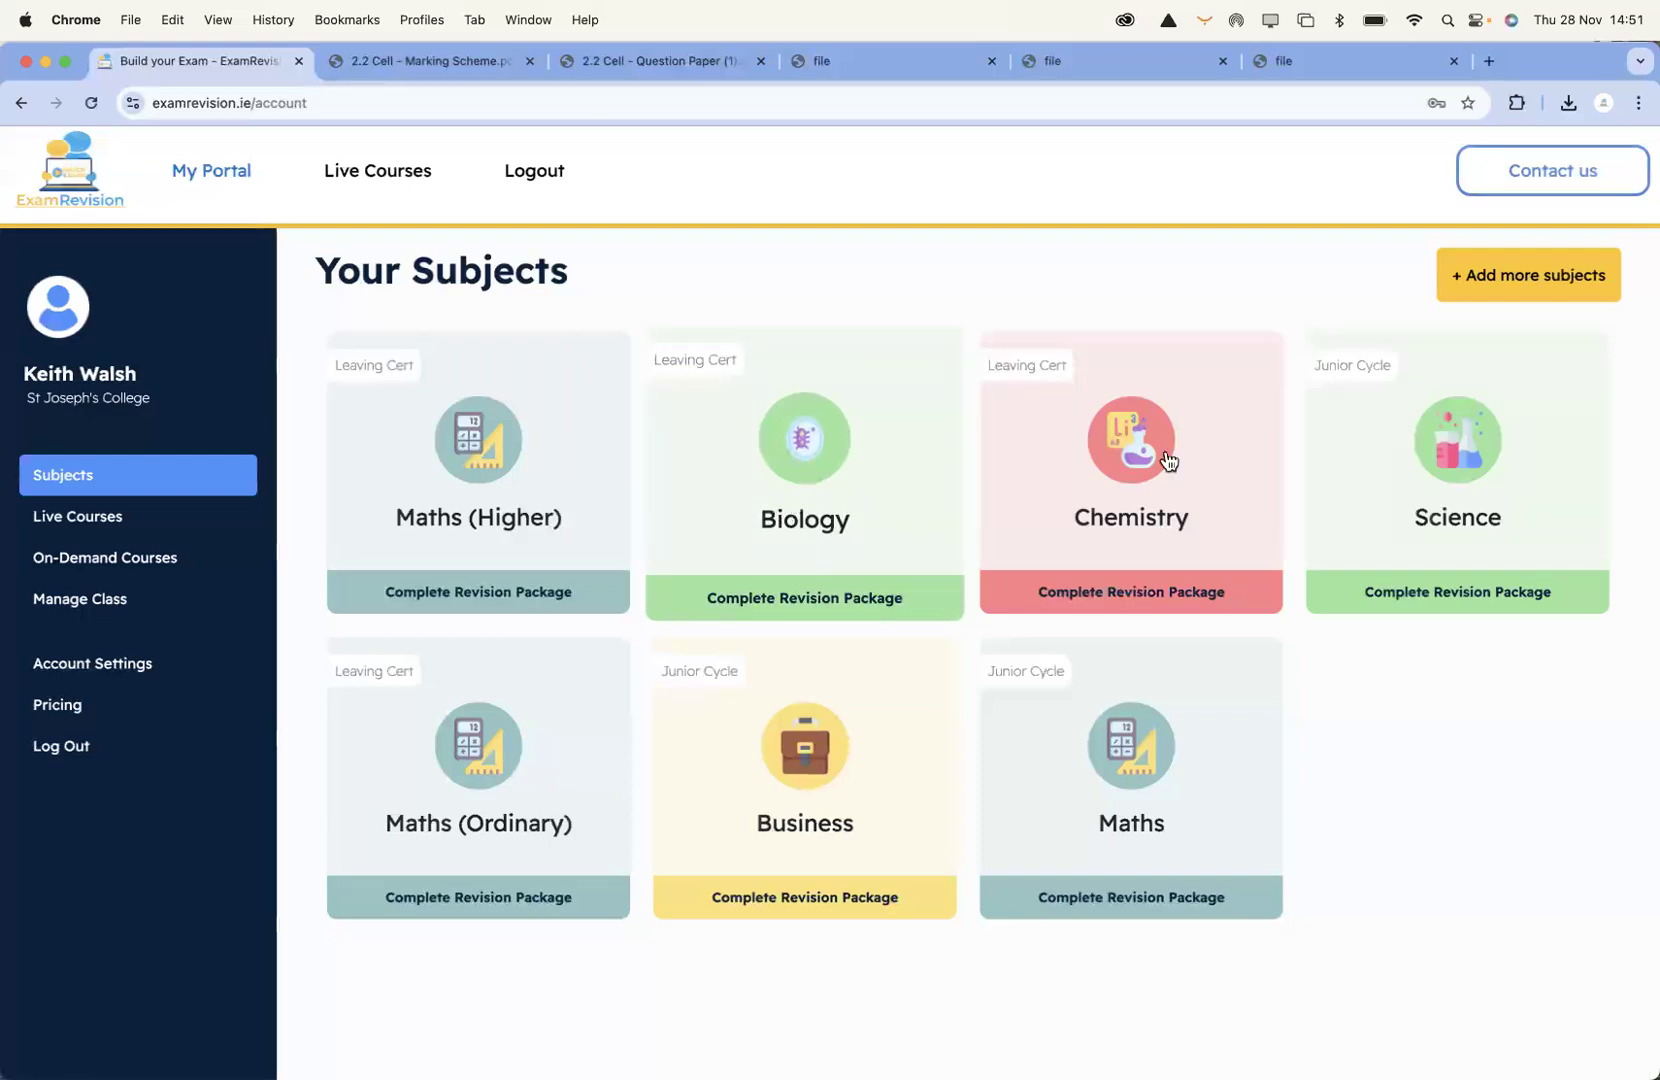
# Open Junior Cycle Science, browse its topic lists, and open the Circulatory system topic
pyautogui.click(1460, 468)
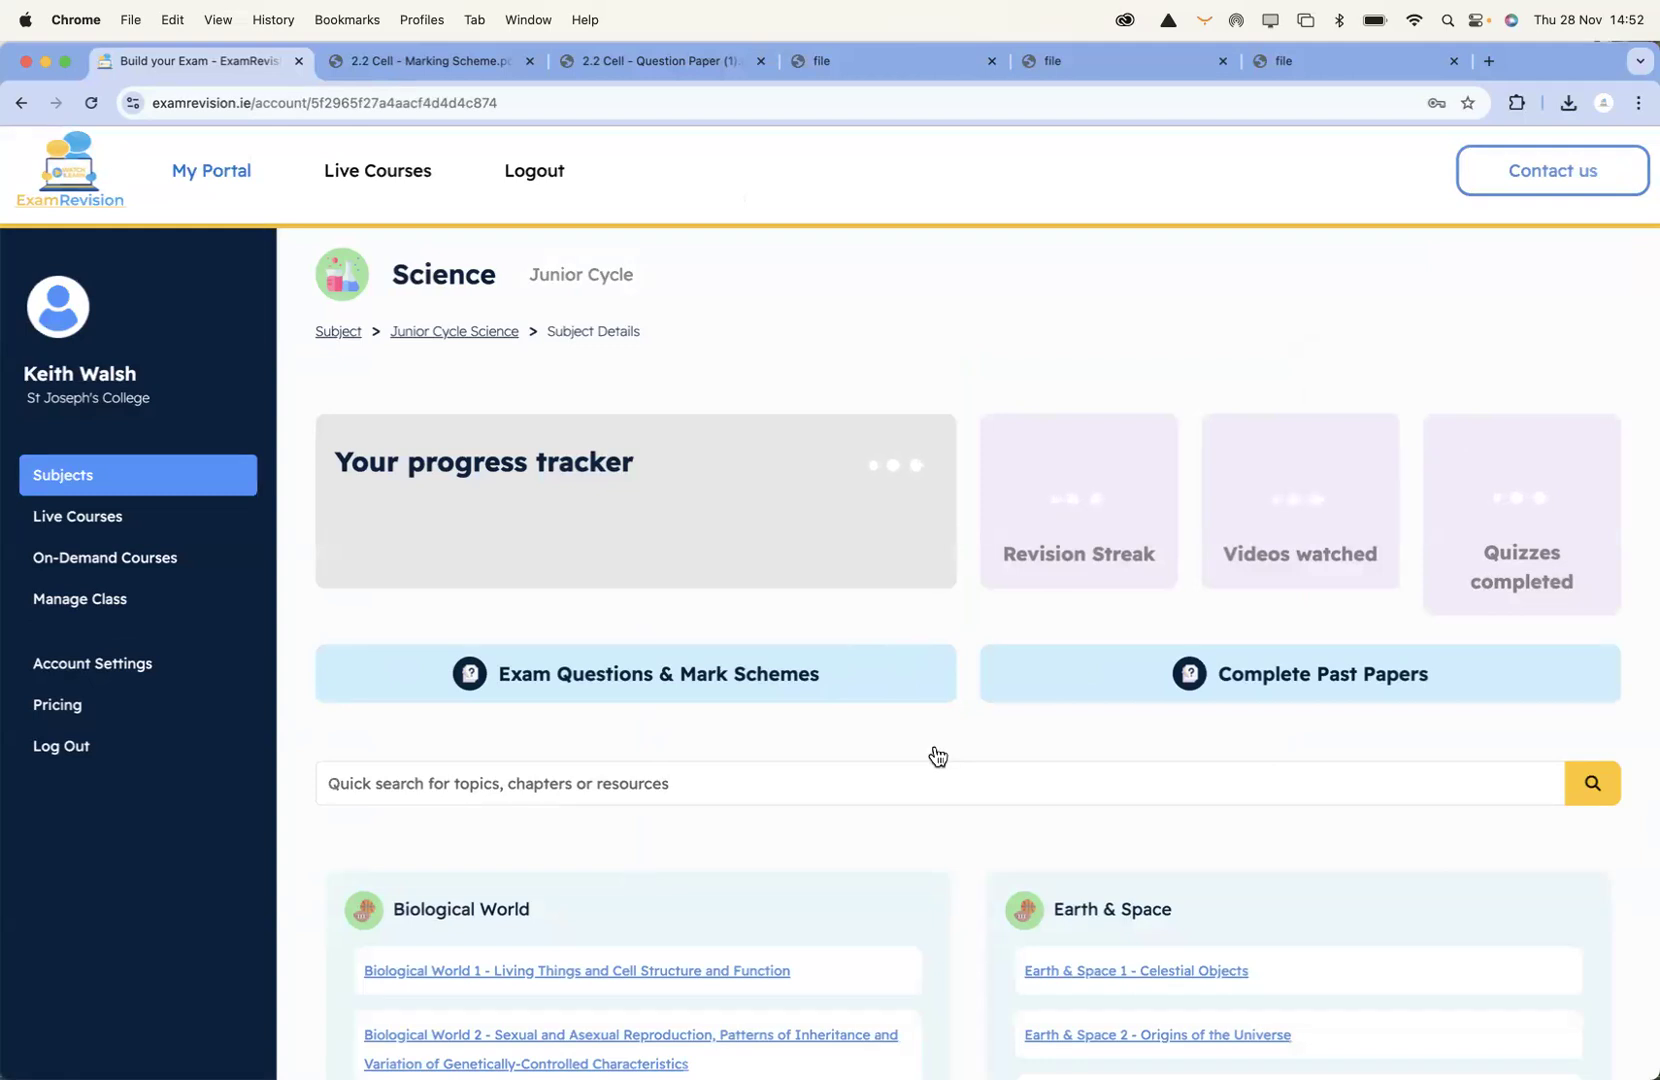
pyautogui.scroll(-3, 935, 746)
pyautogui.scroll(-2, 935, 746)
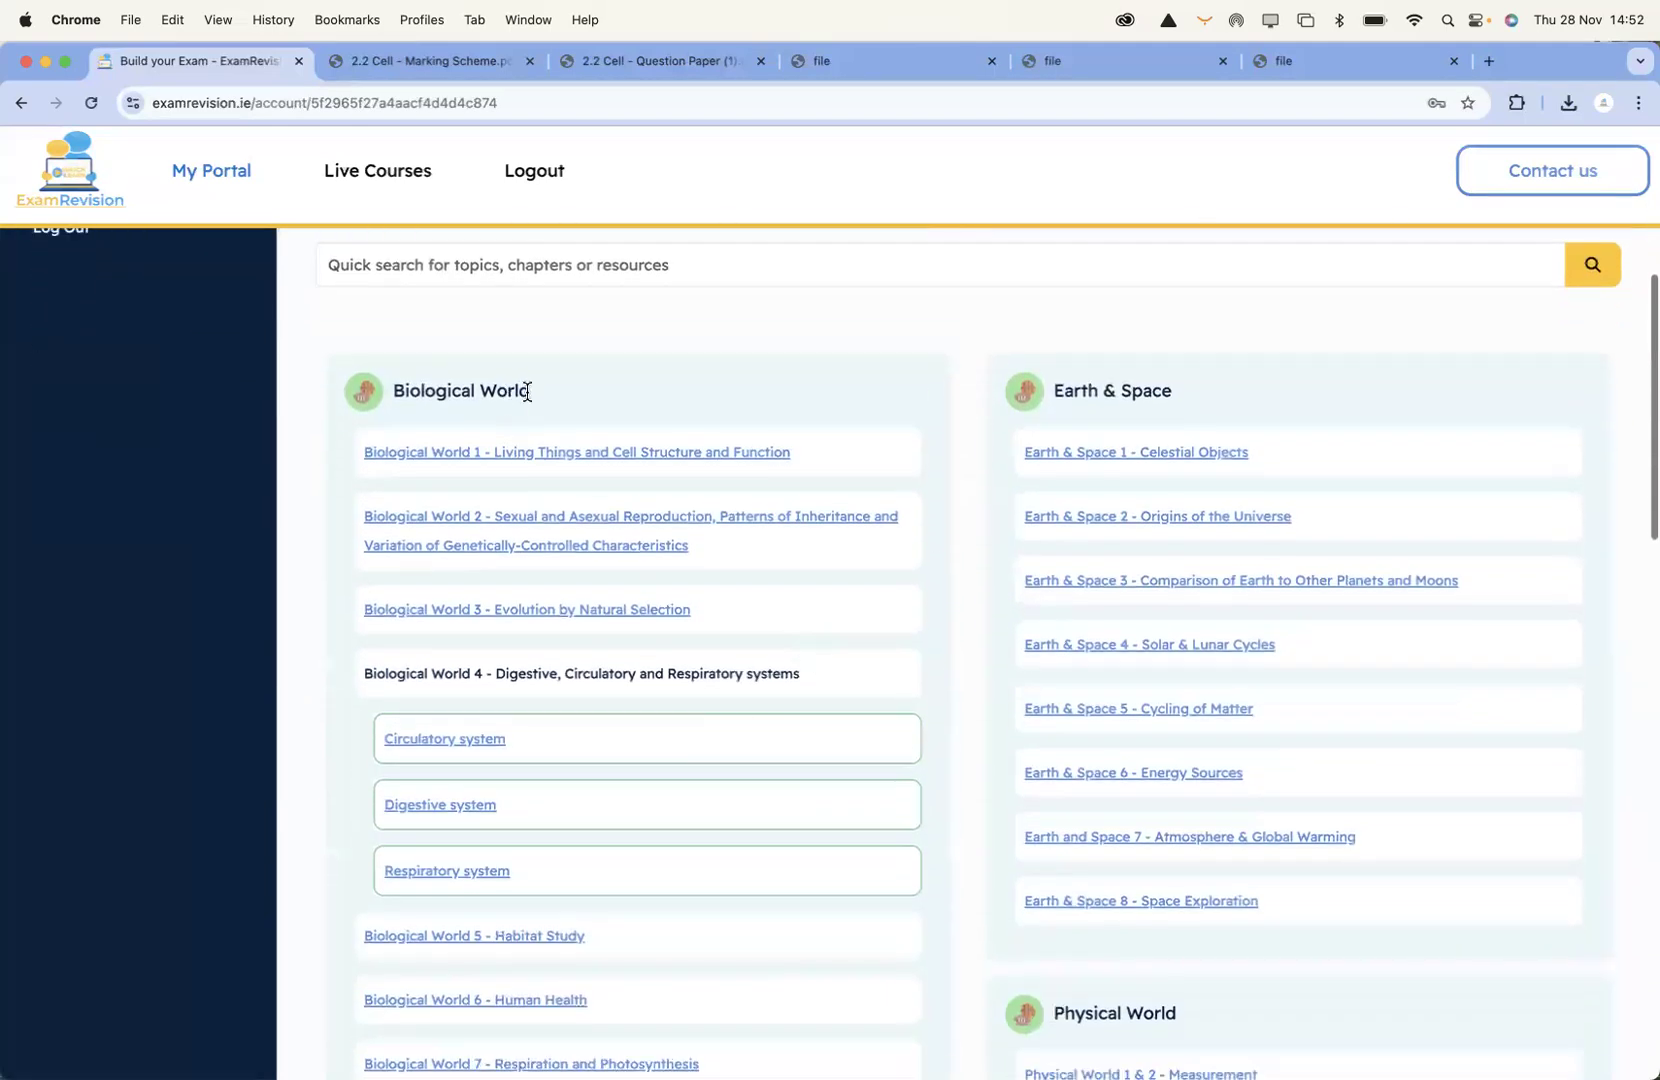
pyautogui.scroll(-8, 1115, 381)
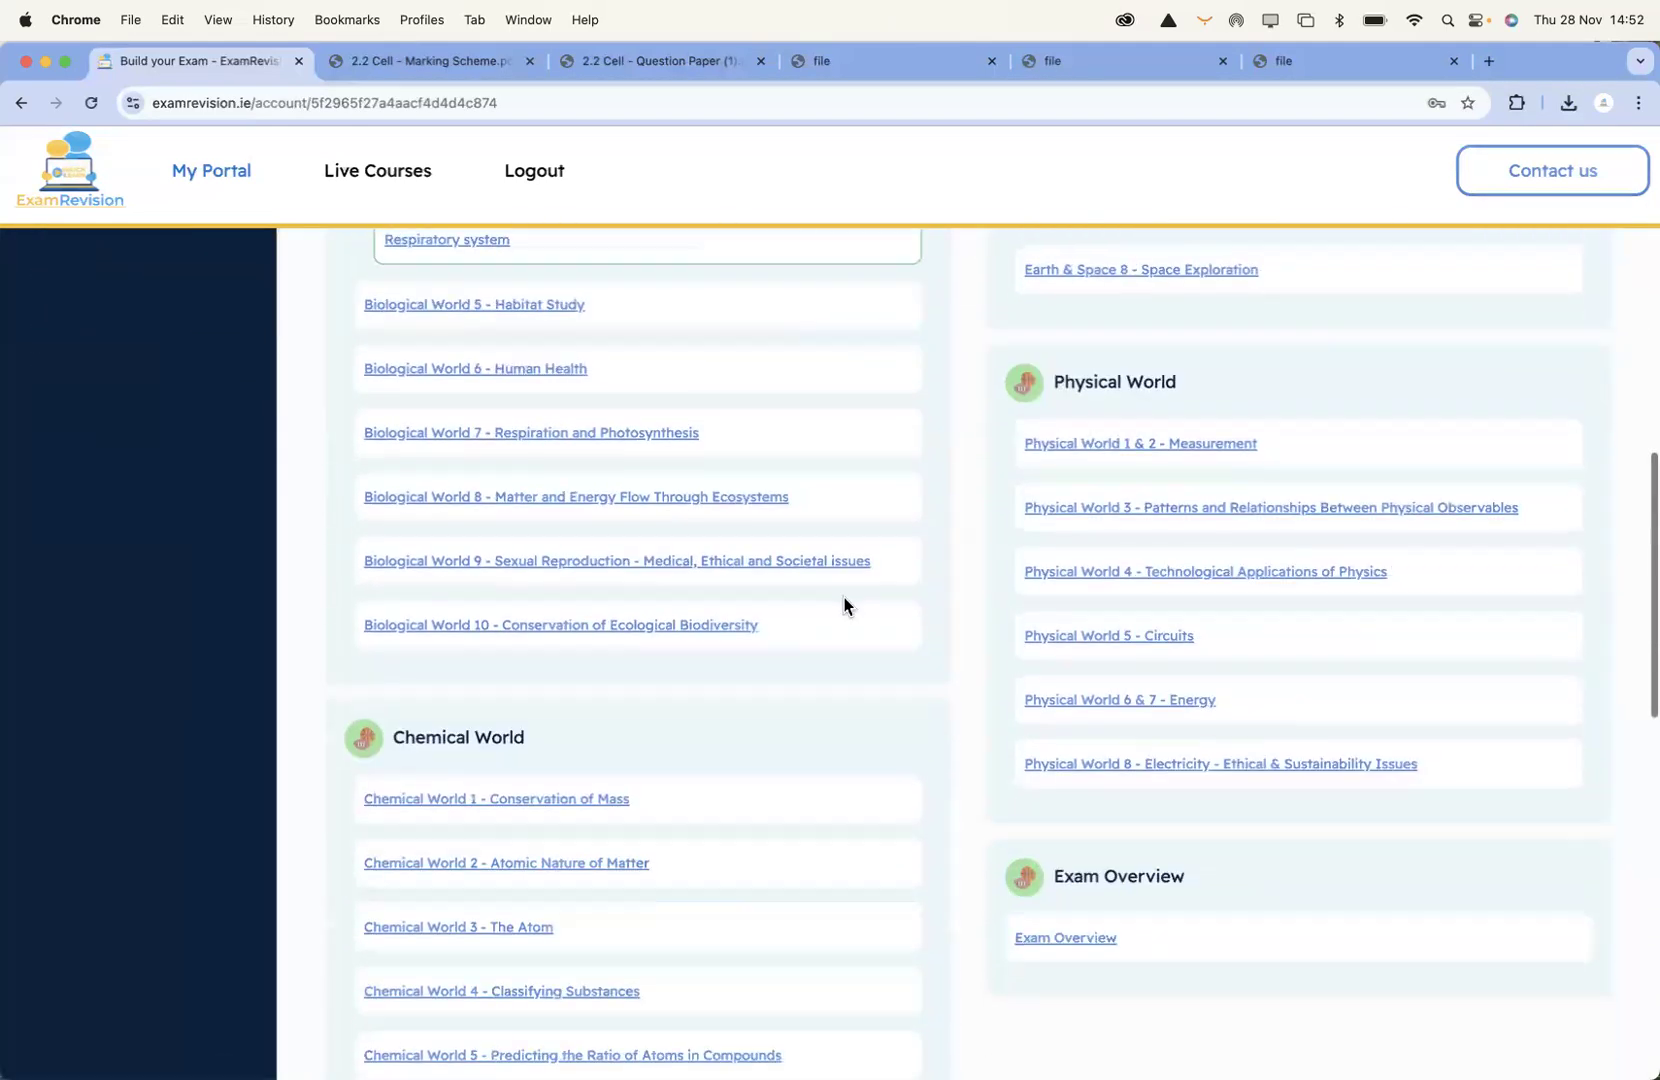
pyautogui.scroll(8, 763, 655)
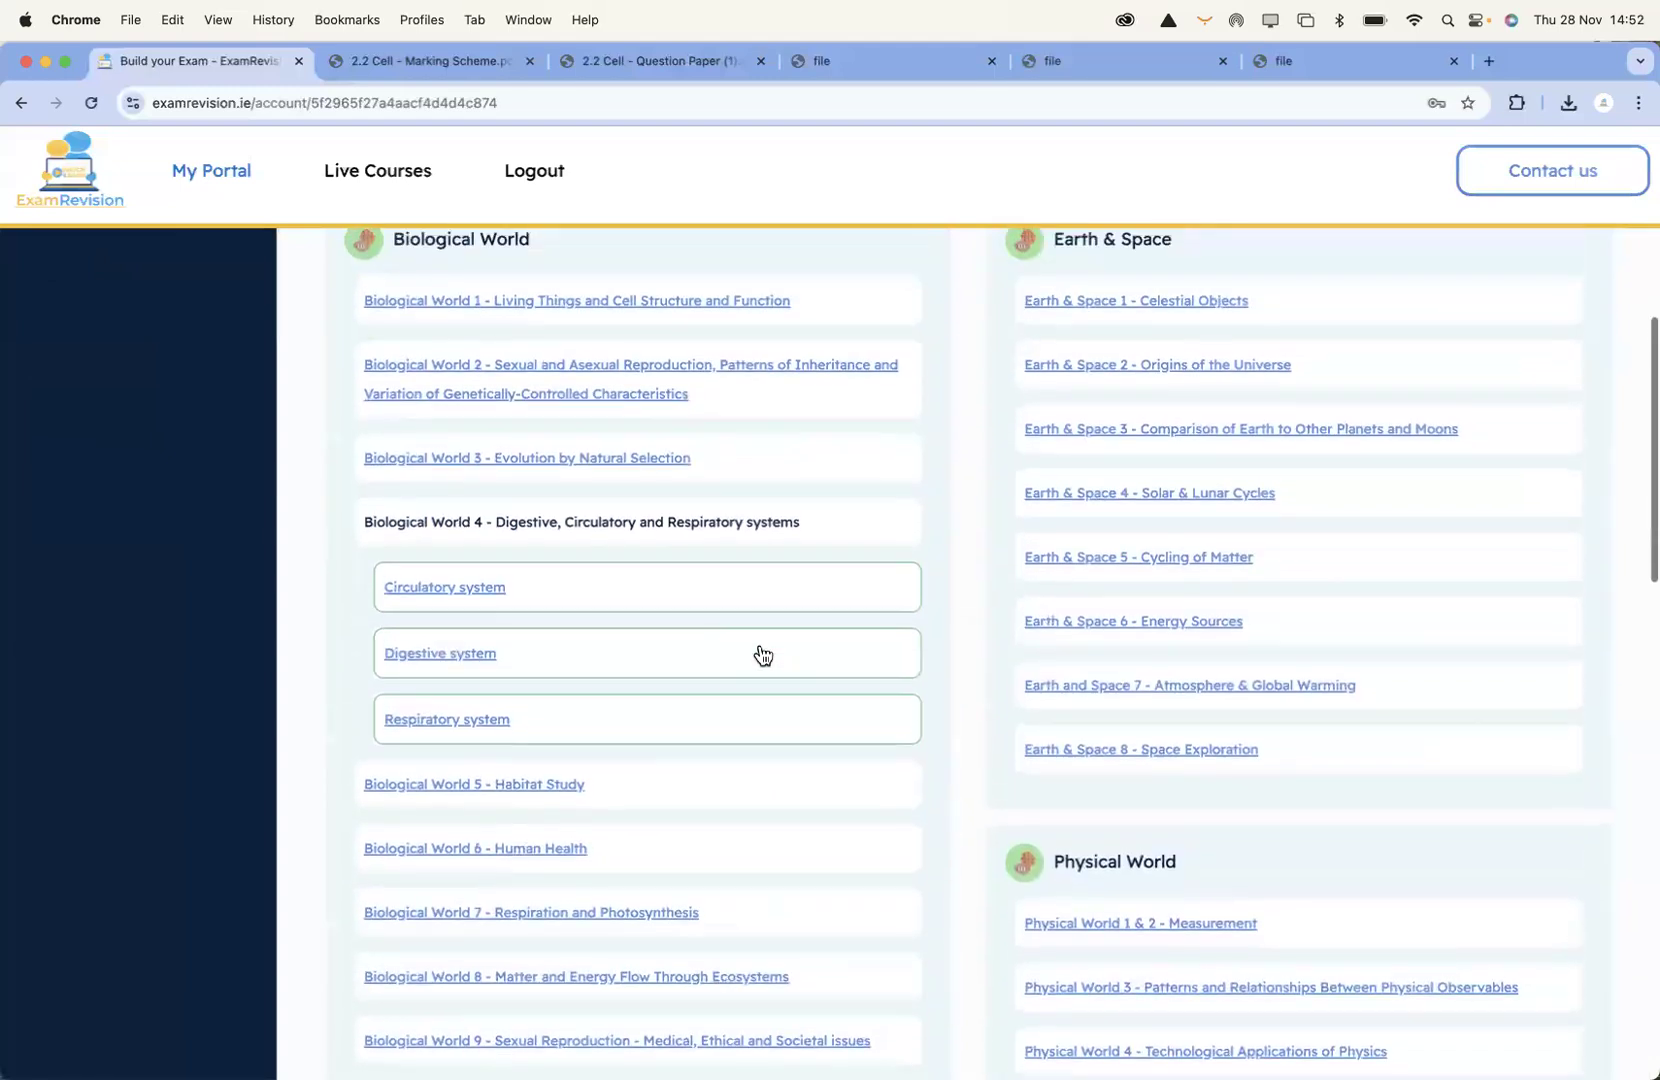
pyautogui.click(482, 591)
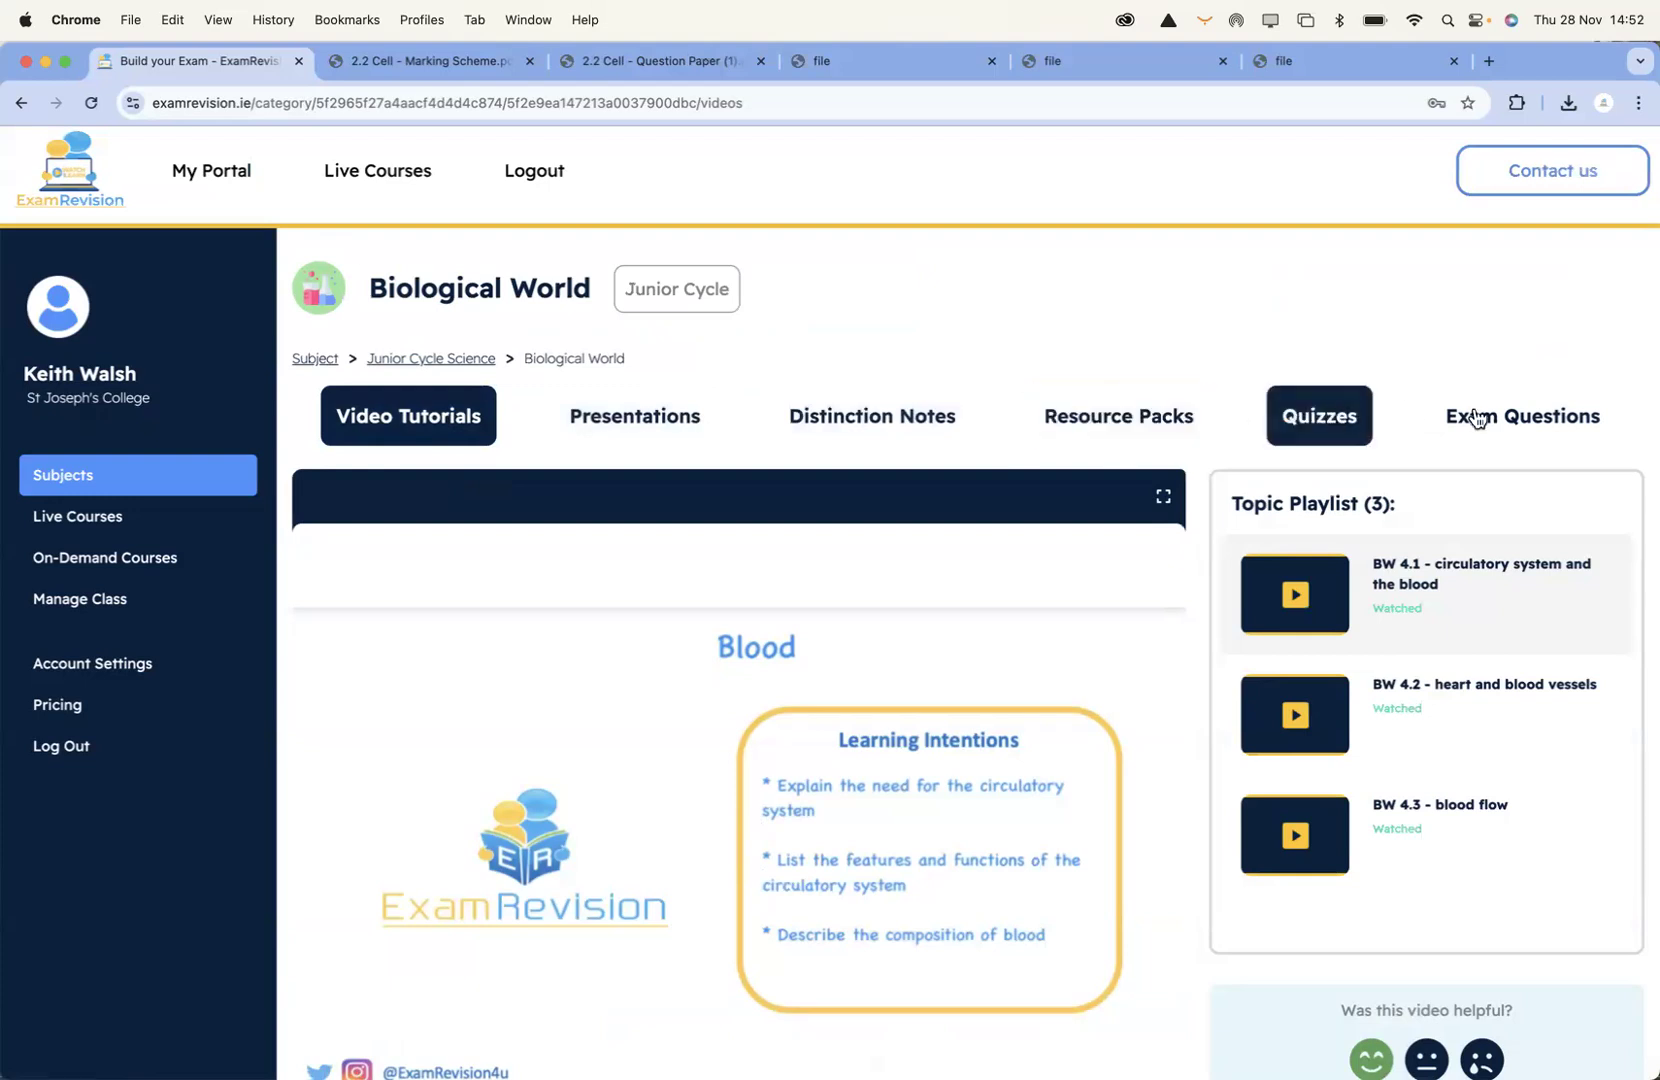
# Load the BW 4.2 heart and blood vessels video, then open the BW4 - circulatory system presentation
pyautogui.scroll(-2, 1420, 560)
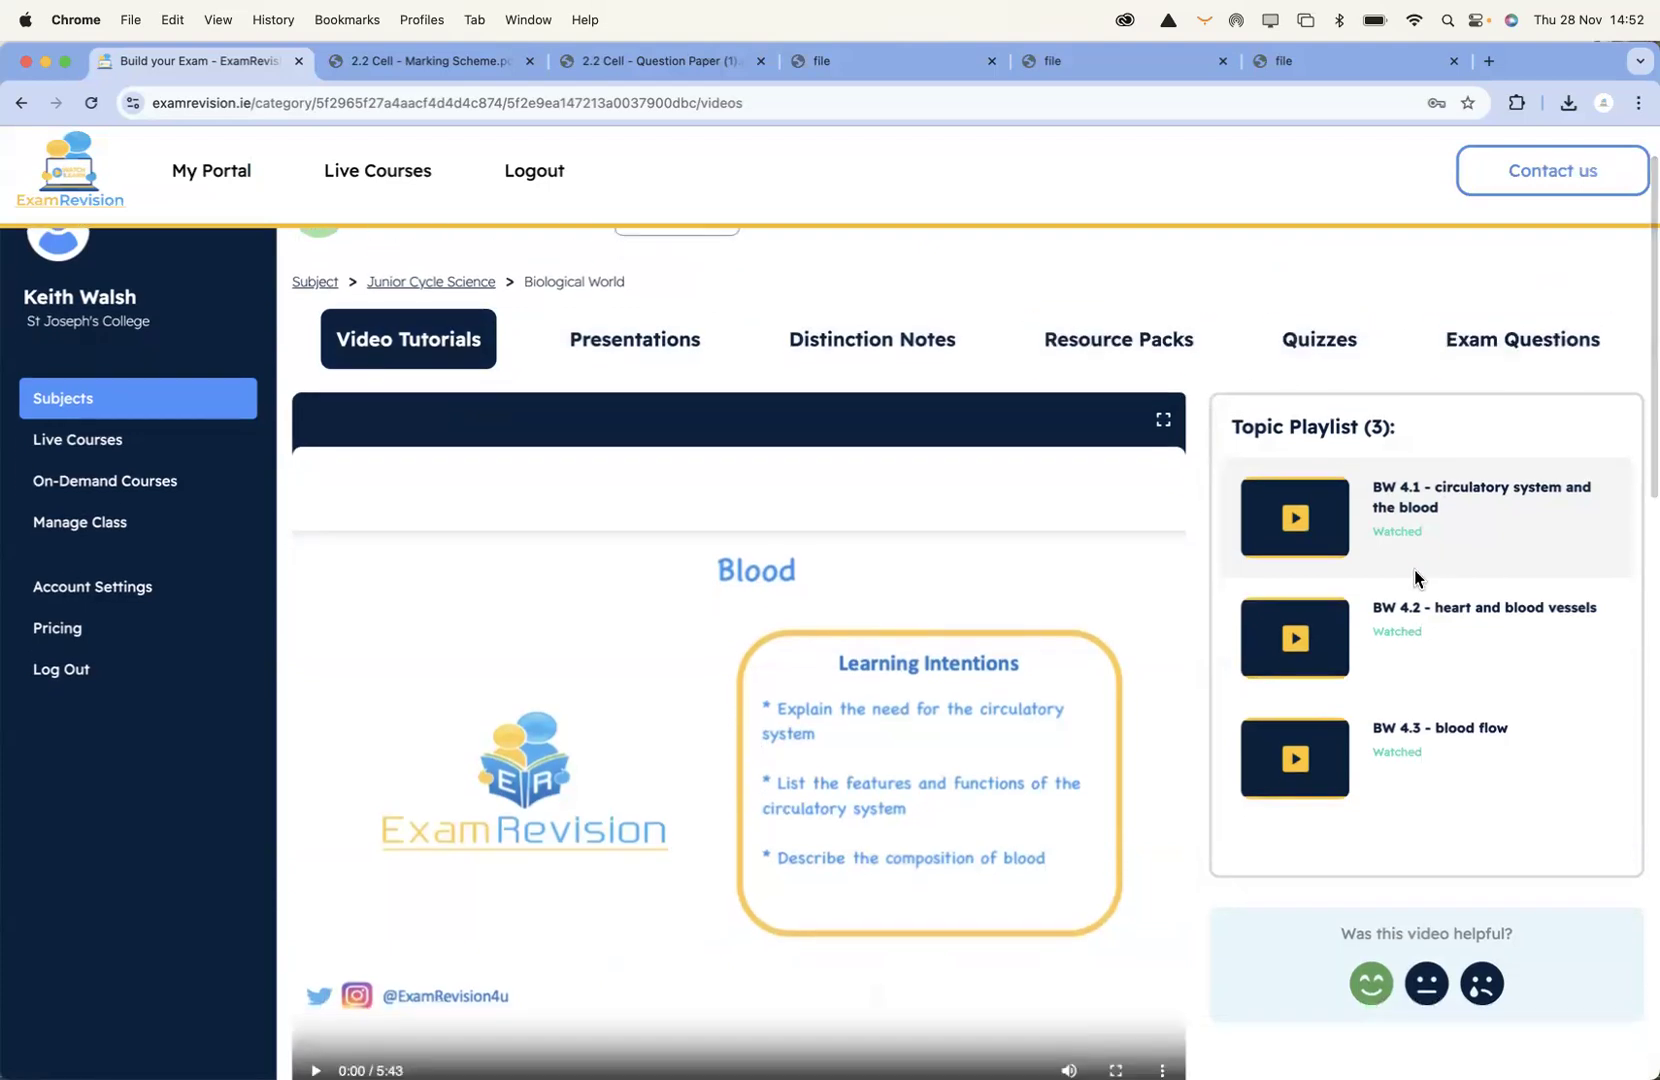
pyautogui.click(1478, 647)
pyautogui.scroll(-1, 939, 529)
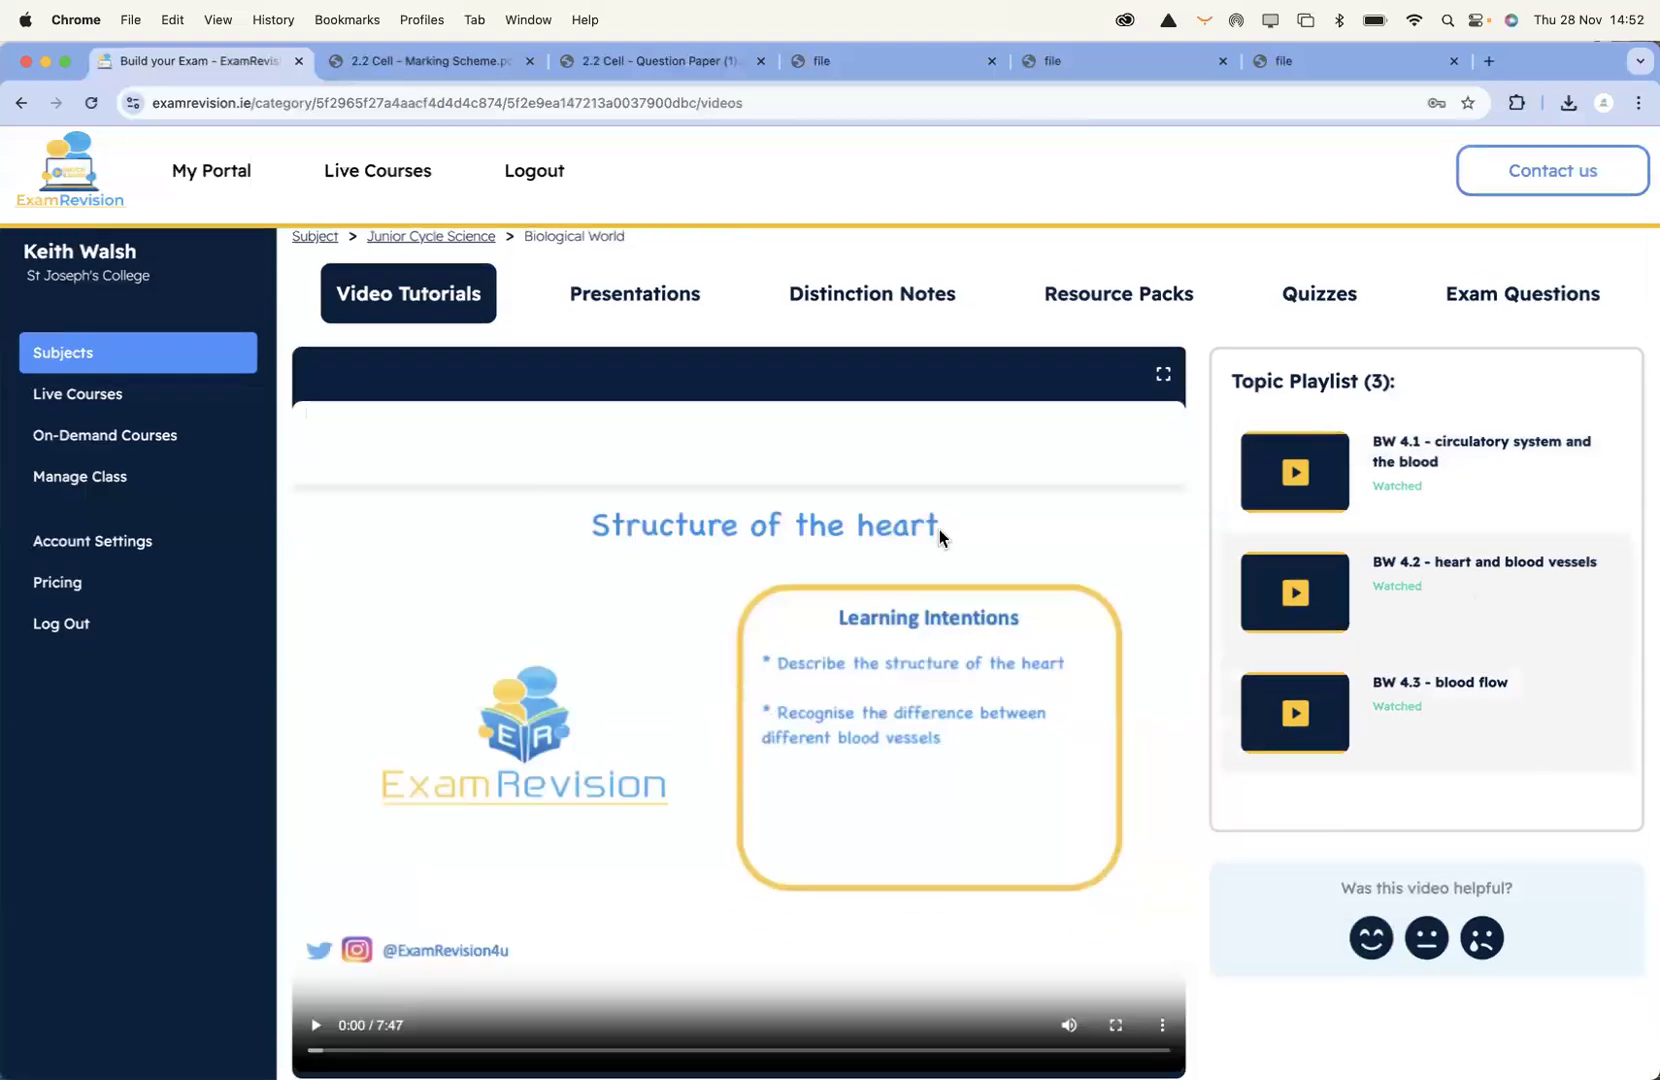
pyautogui.click(603, 307)
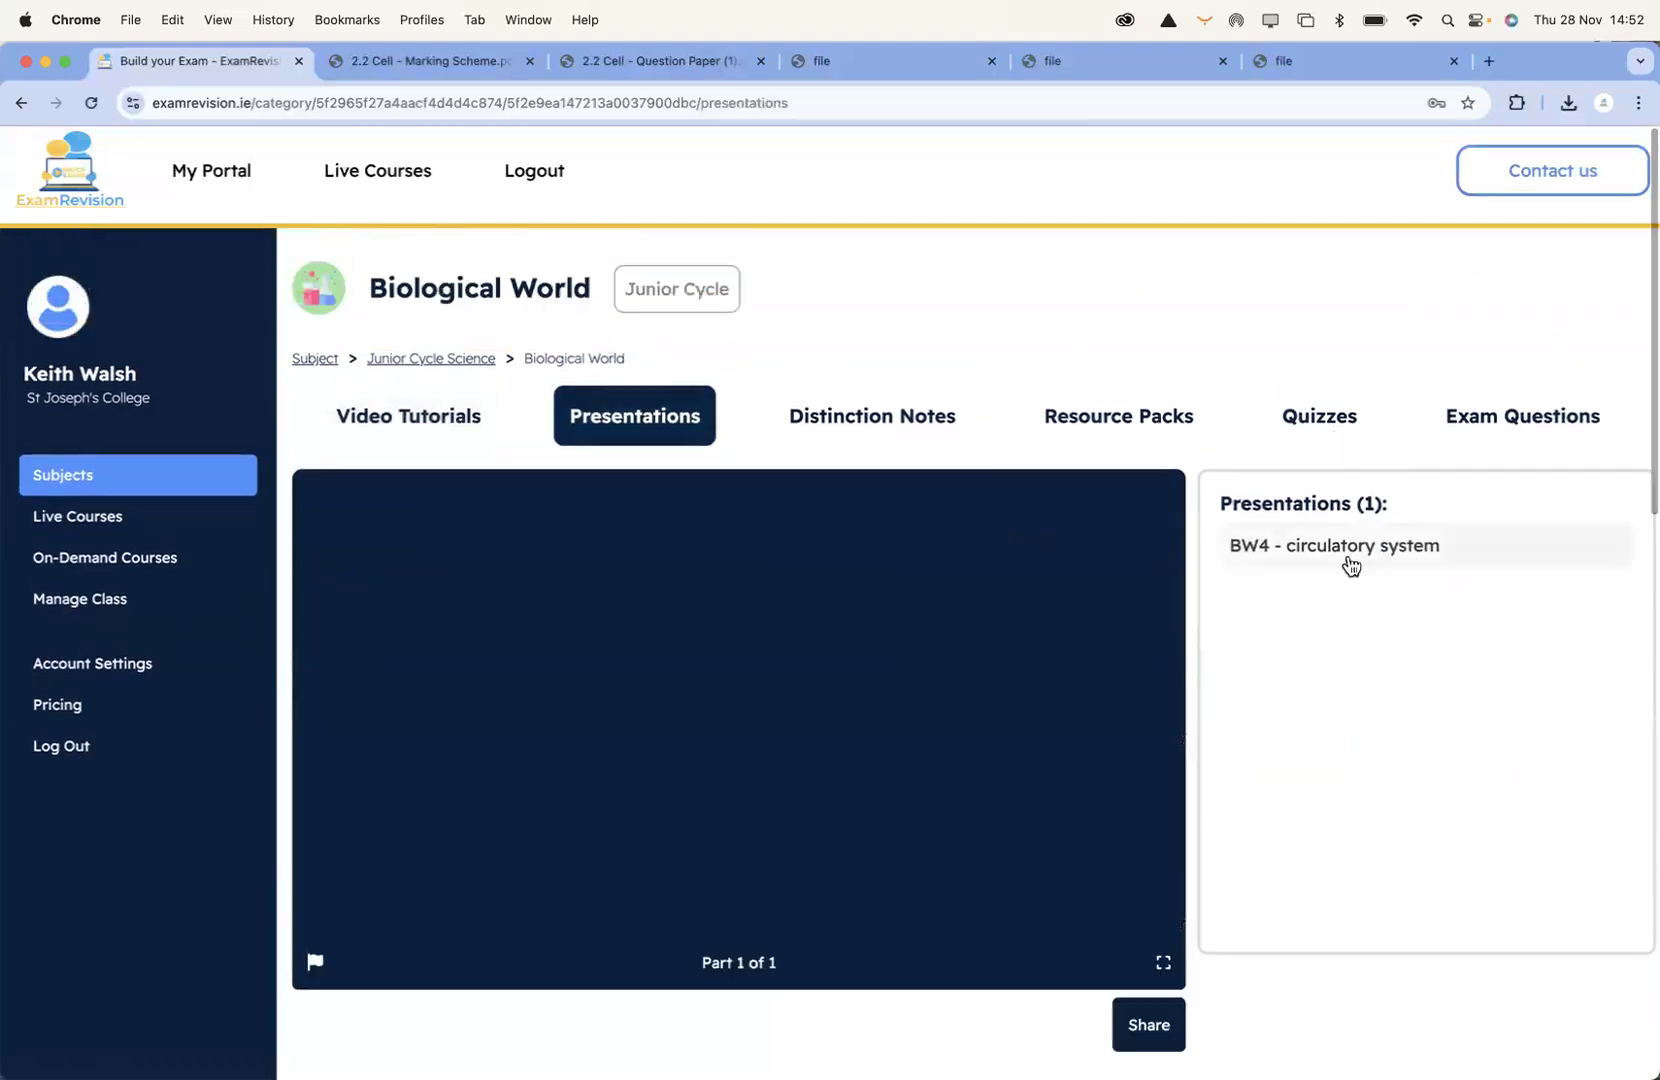
pyautogui.click(1350, 565)
# Advance the slides to Lesson 2 – Learning intentions and show it full screen
pyautogui.click(985, 755)
pyautogui.click(985, 755)
pyautogui.click(983, 756)
pyautogui.click(983, 756)
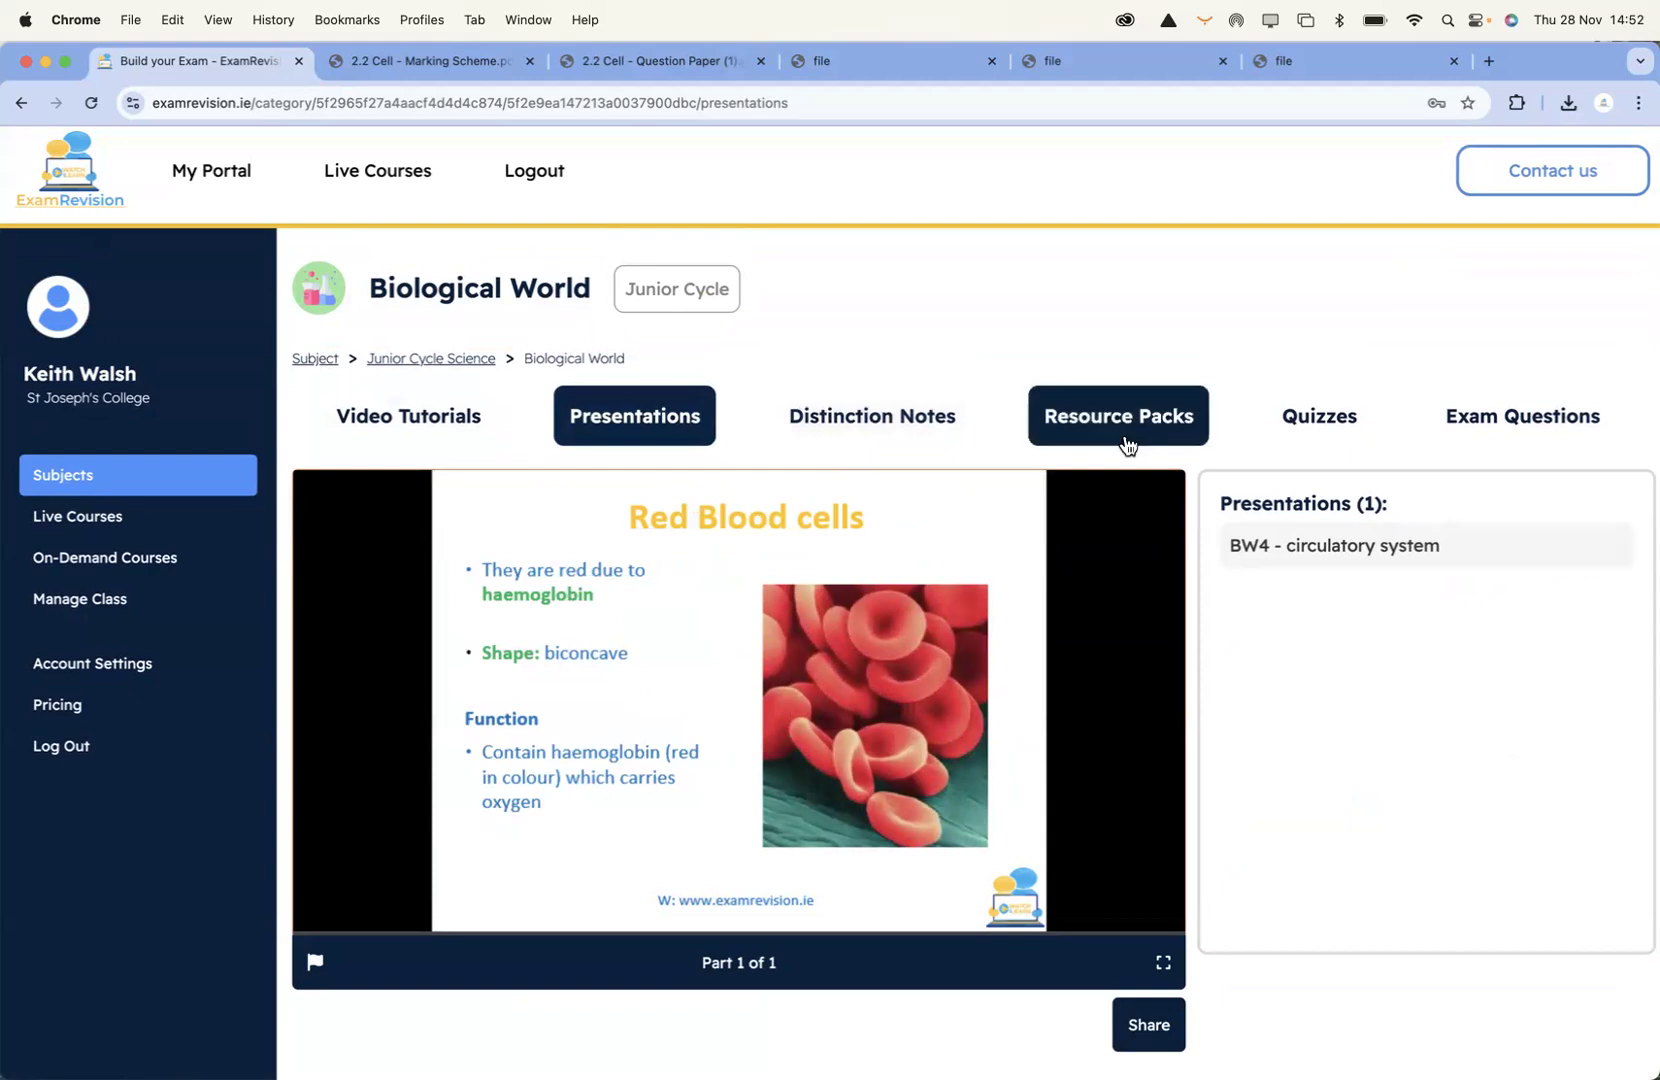
pyautogui.click(1012, 645)
pyautogui.click(1012, 645)
pyautogui.click(1012, 645)
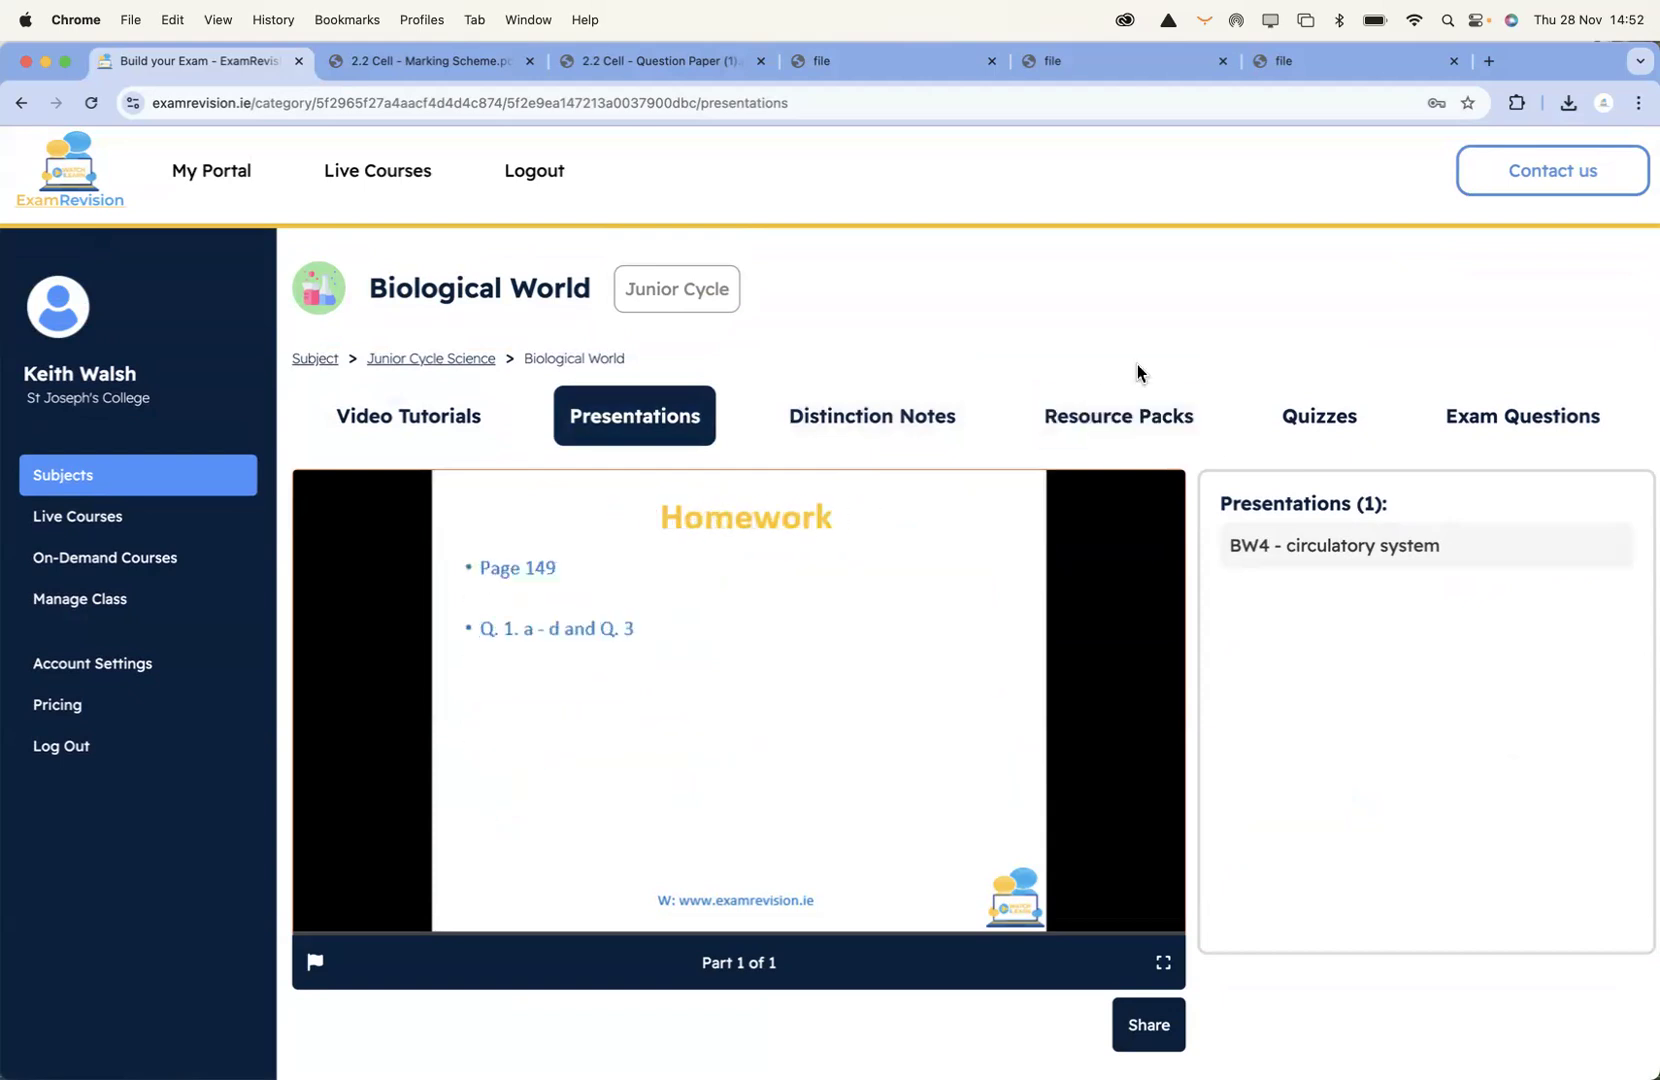
pyautogui.click(1030, 583)
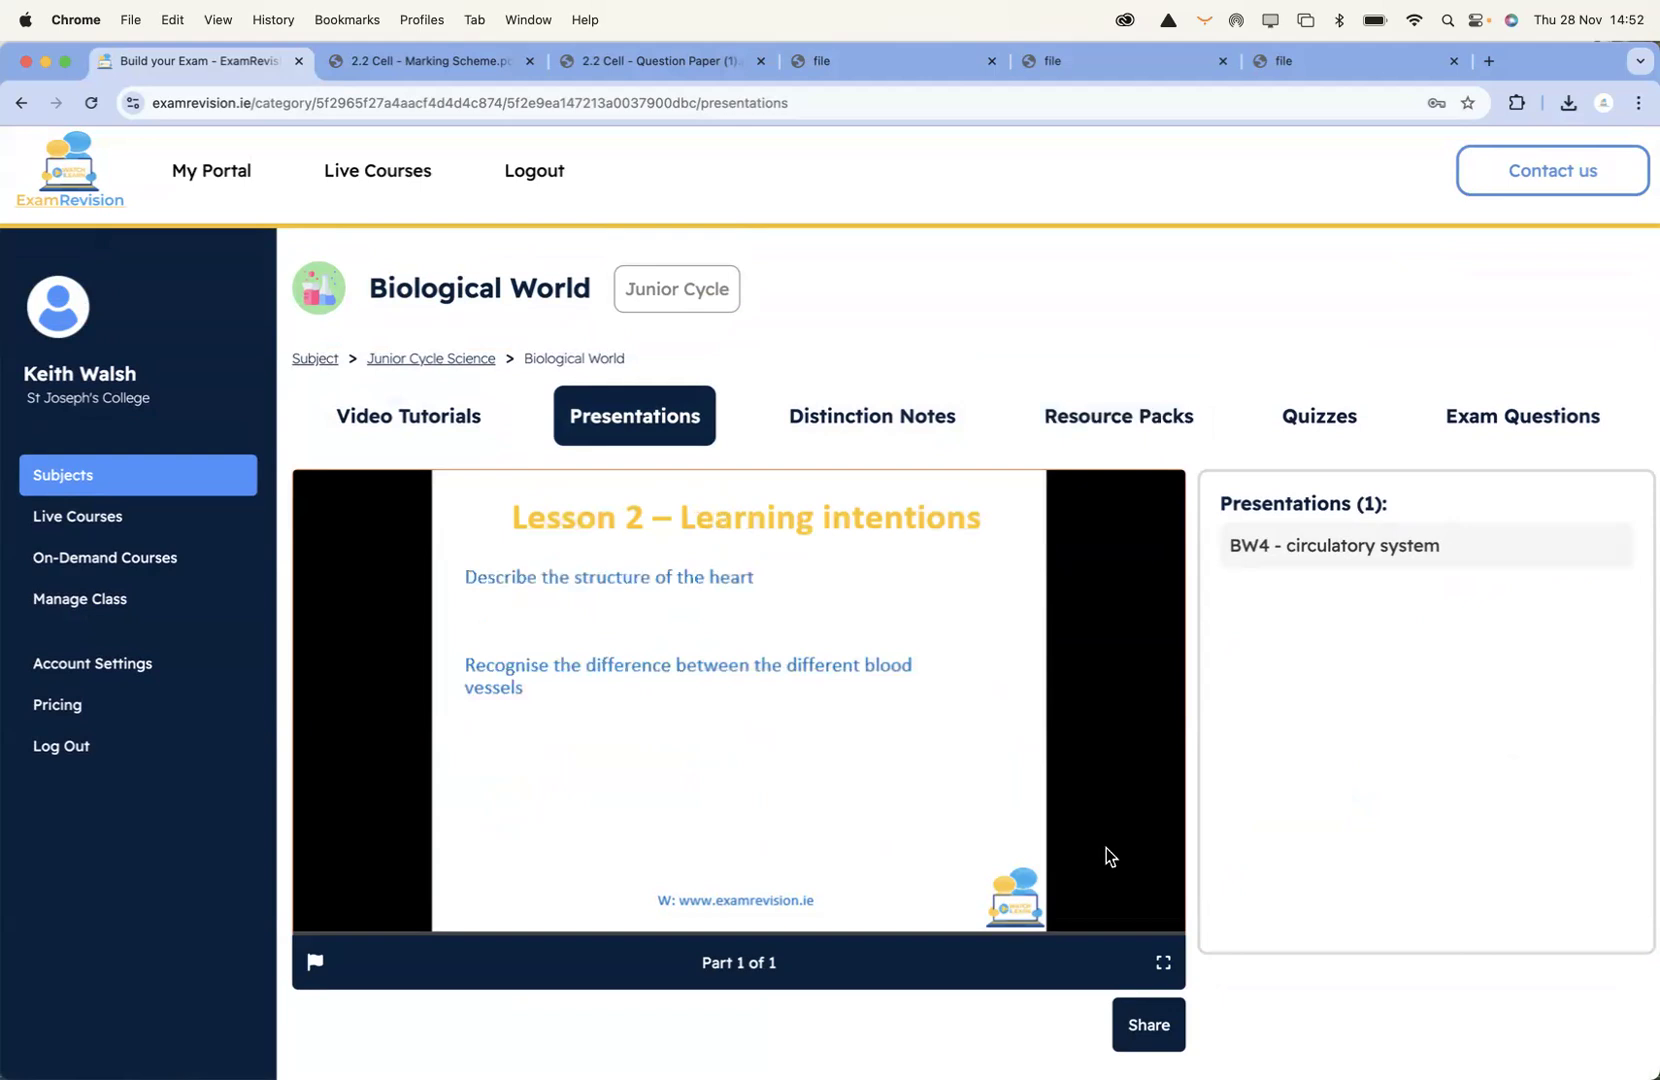
pyautogui.click(1163, 965)
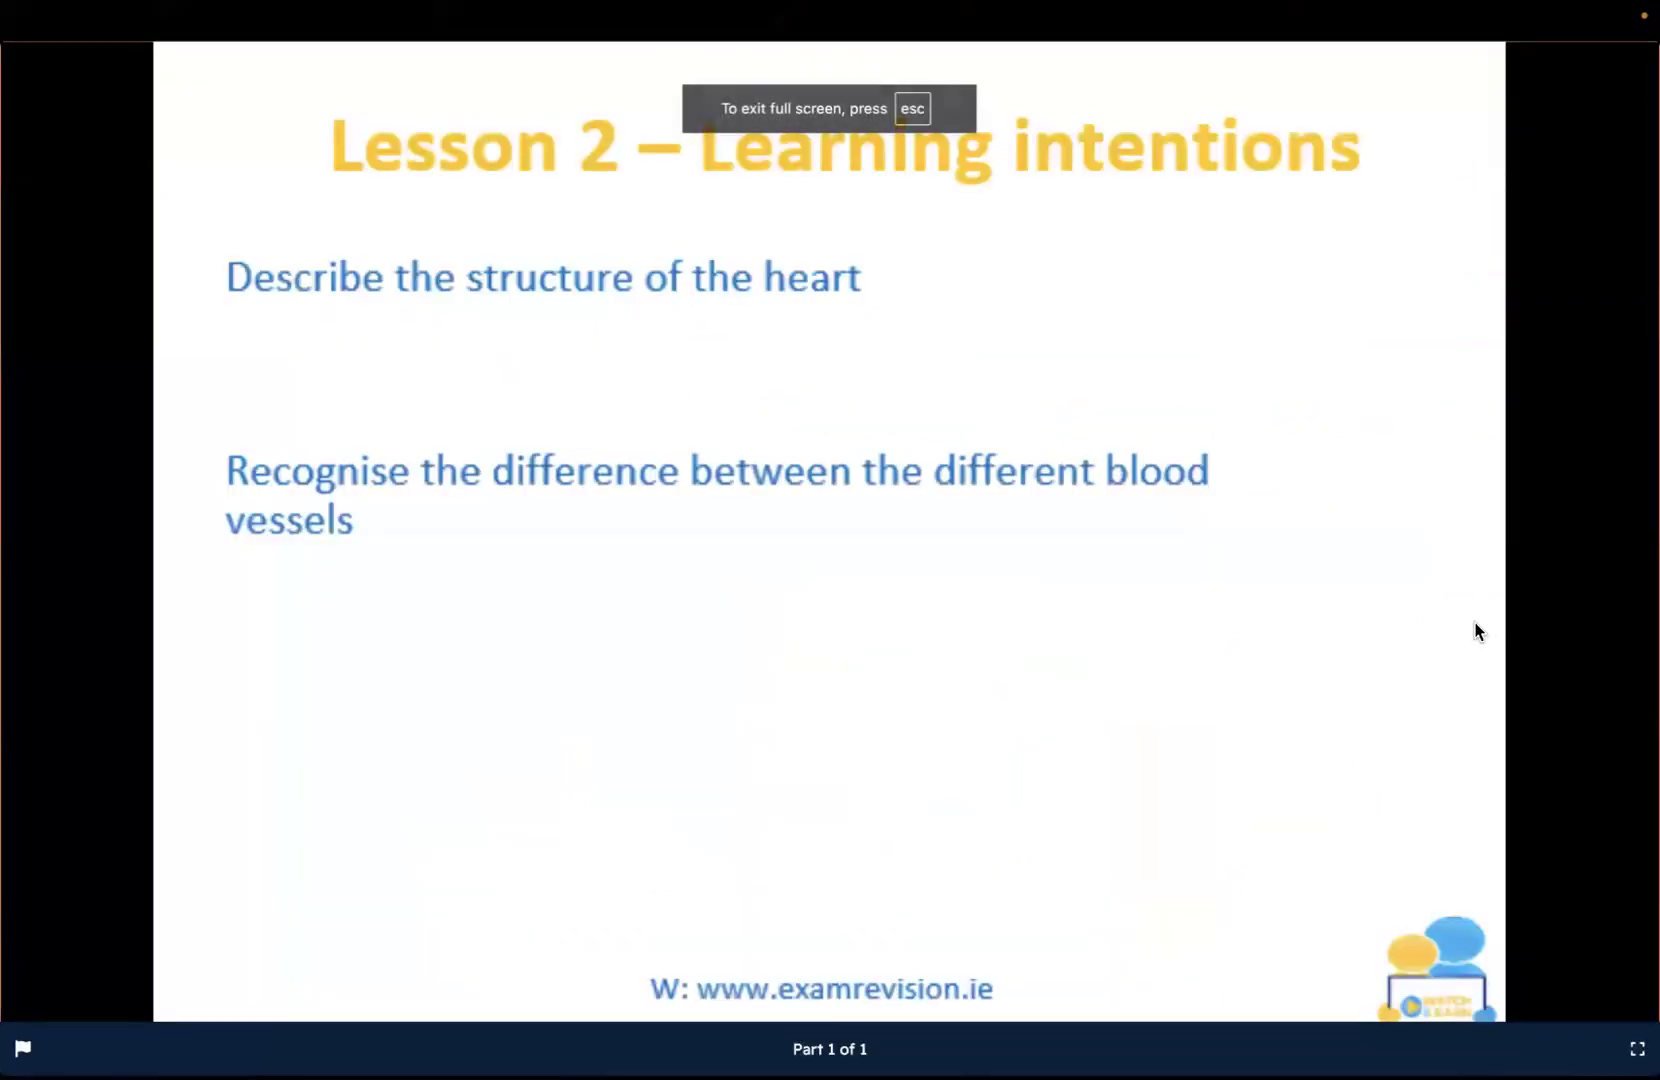
# Advance the presentation through the Heart, Blood vessels and Capillaries slides
pyautogui.click(1475, 630)
pyautogui.click(1478, 630)
pyautogui.click(1477, 630)
pyautogui.click(1477, 630)
pyautogui.click(1477, 630)
pyautogui.click(1477, 630)
pyautogui.click(1477, 630)
pyautogui.click(1477, 630)
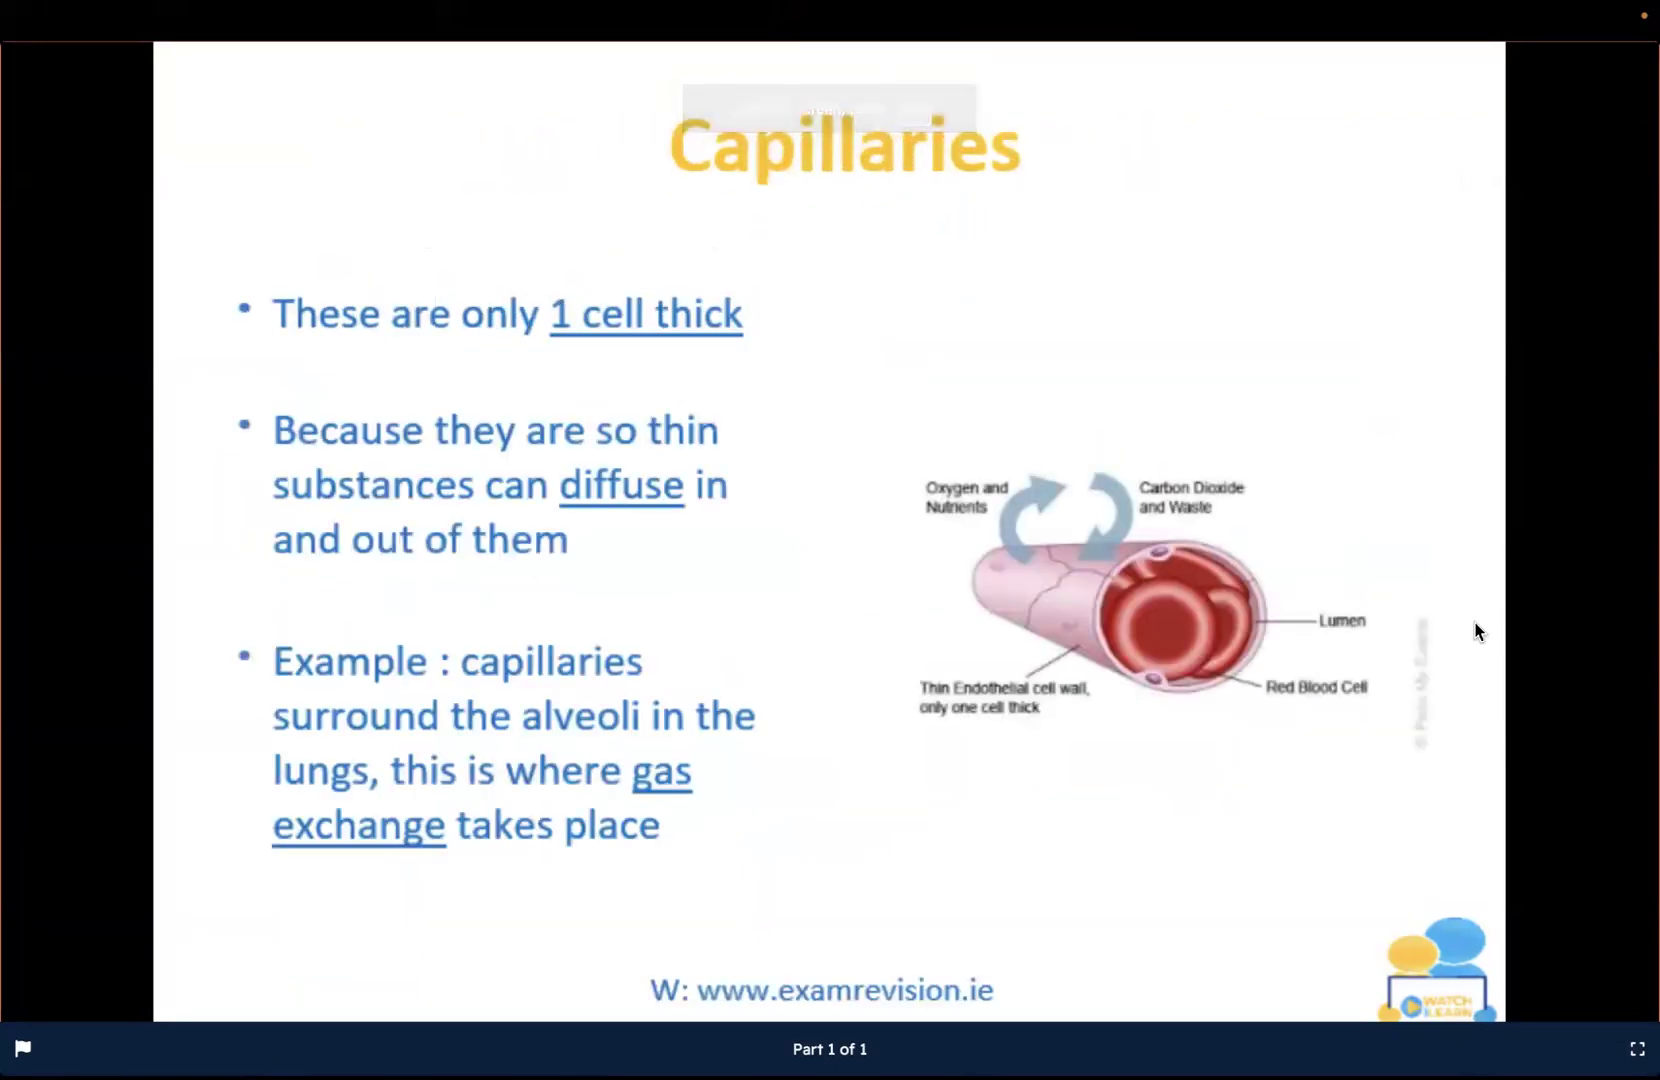
# Continue through Lessons 3 and 4 to the pulse-rate investigation slide, then exit full screen
pyautogui.click(1477, 630)
pyautogui.click(1477, 630)
pyautogui.click(1477, 630)
pyautogui.click(1477, 630)
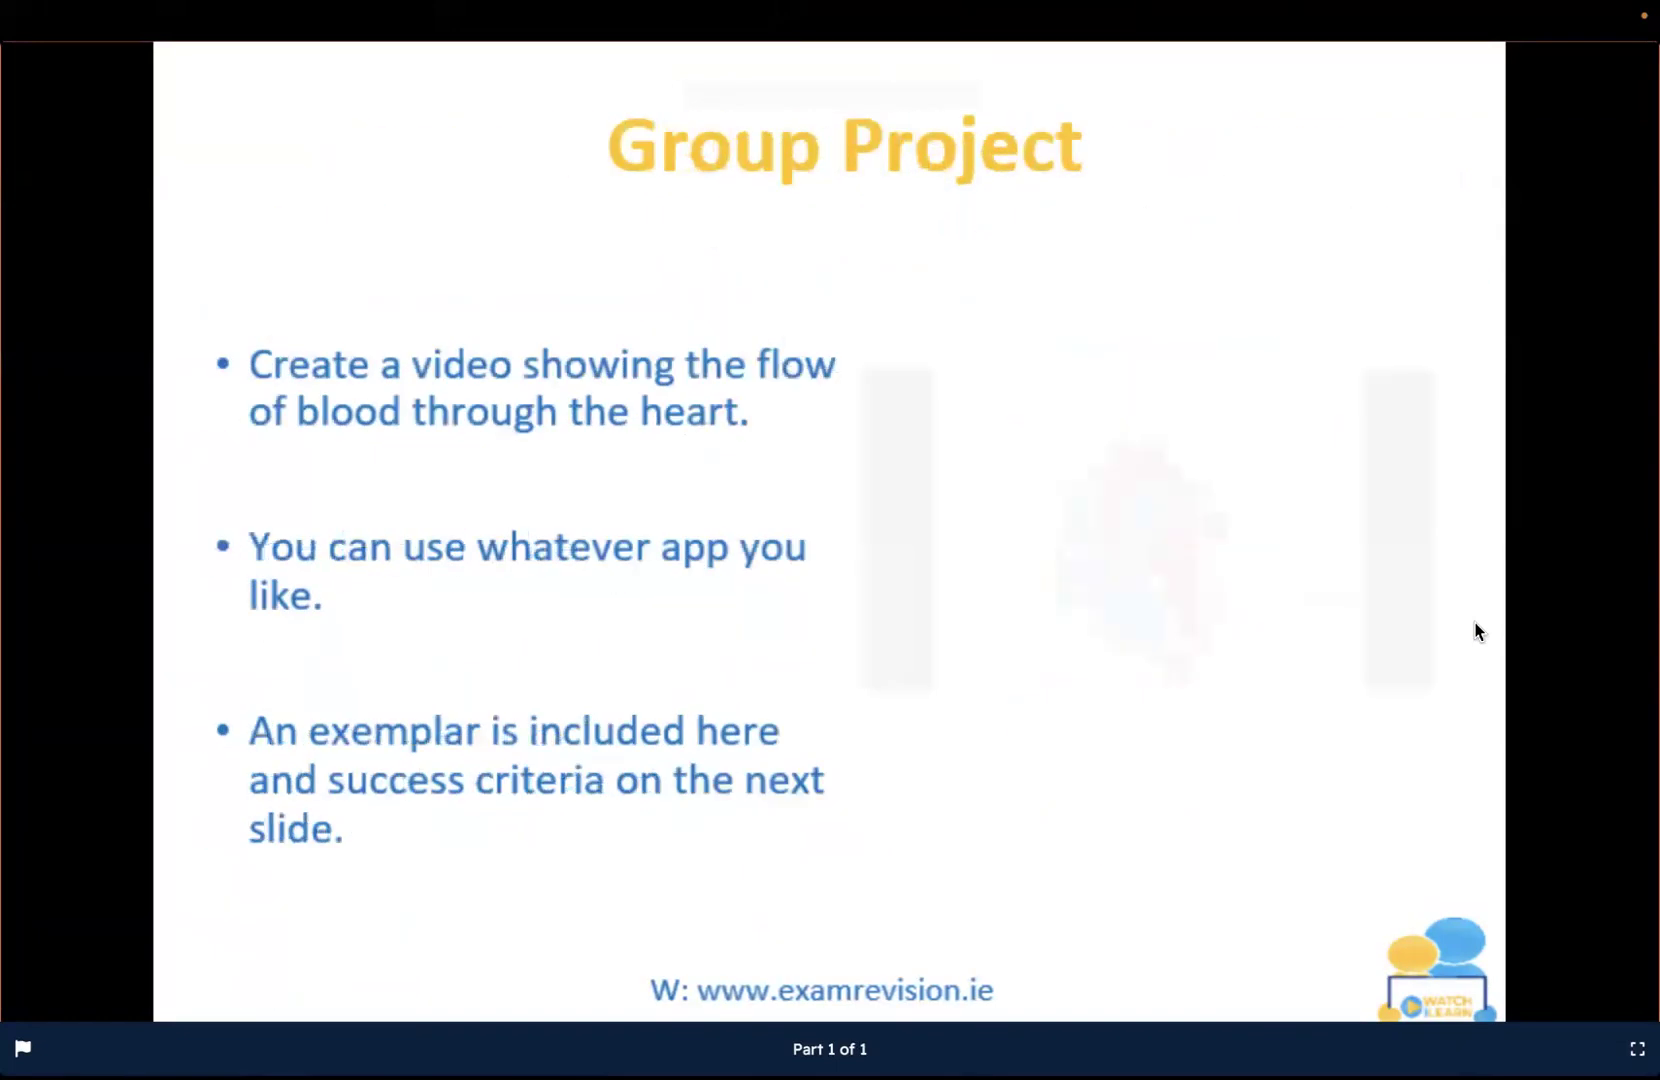
pyautogui.click(1477, 630)
pyautogui.click(1477, 630)
pyautogui.click(1477, 630)
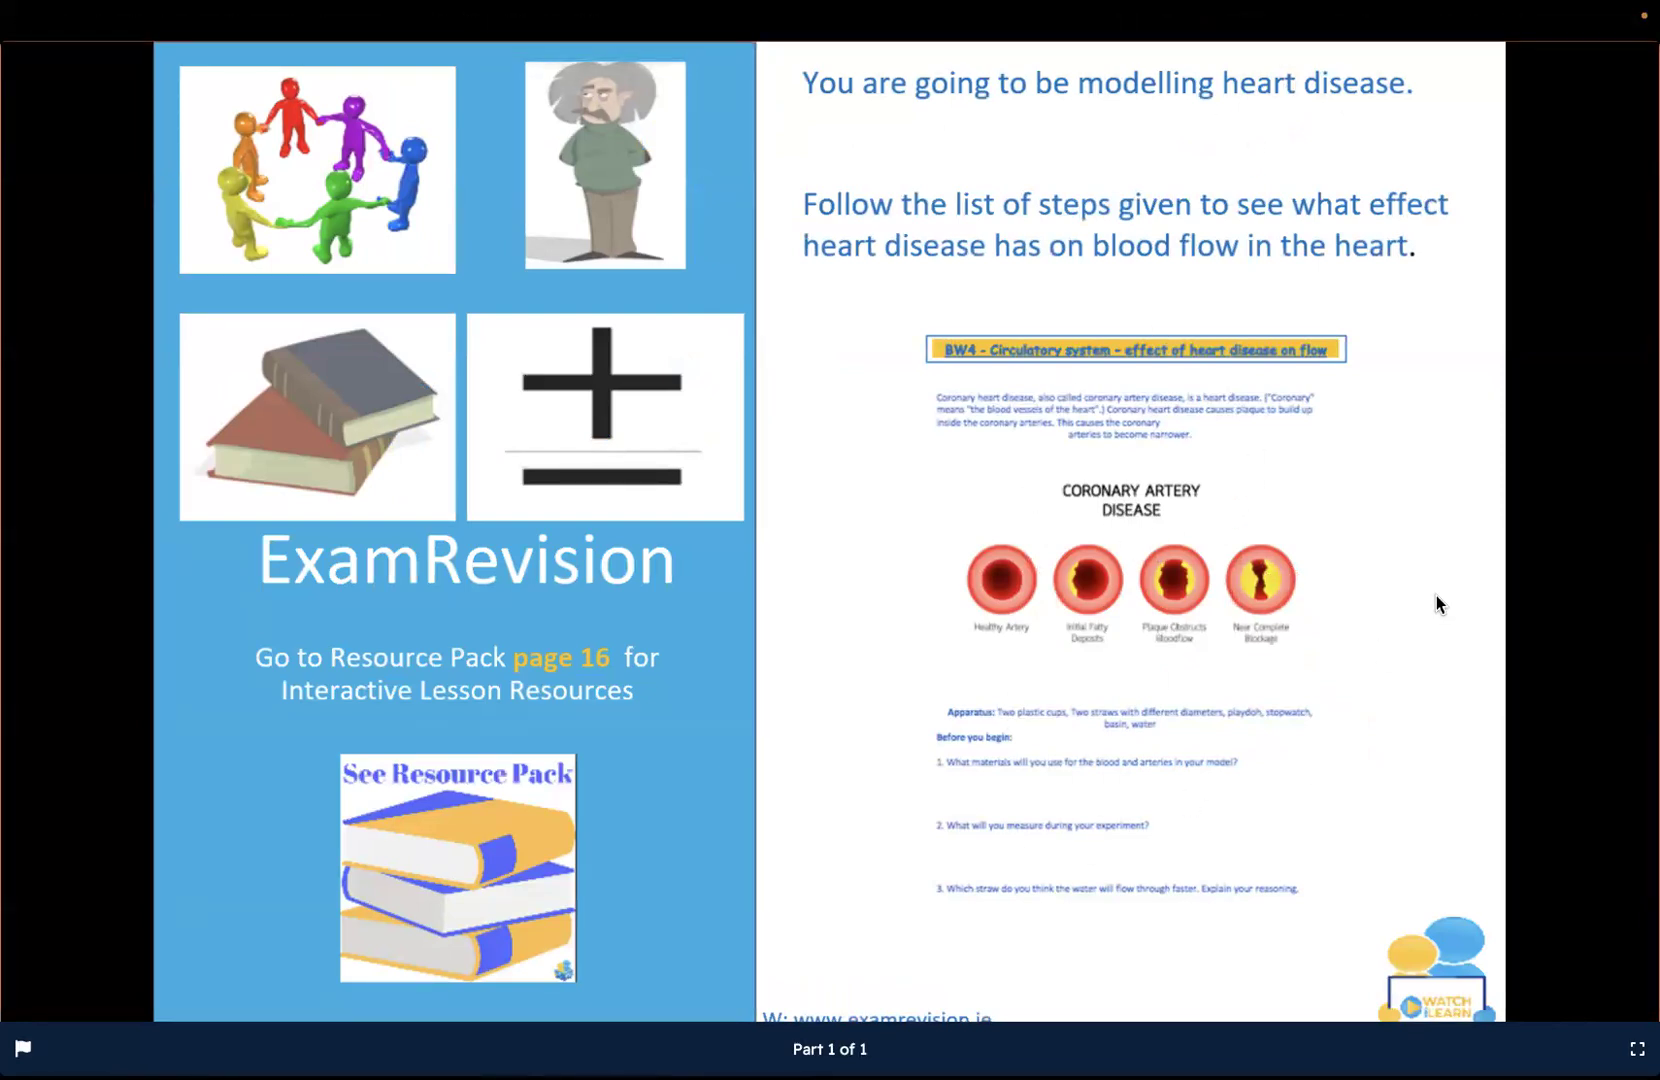
pyautogui.press('Escape')
# Open the Science - Junior Cycle resource pack PDF and scroll down toward page 16
pyautogui.click(1073, 425)
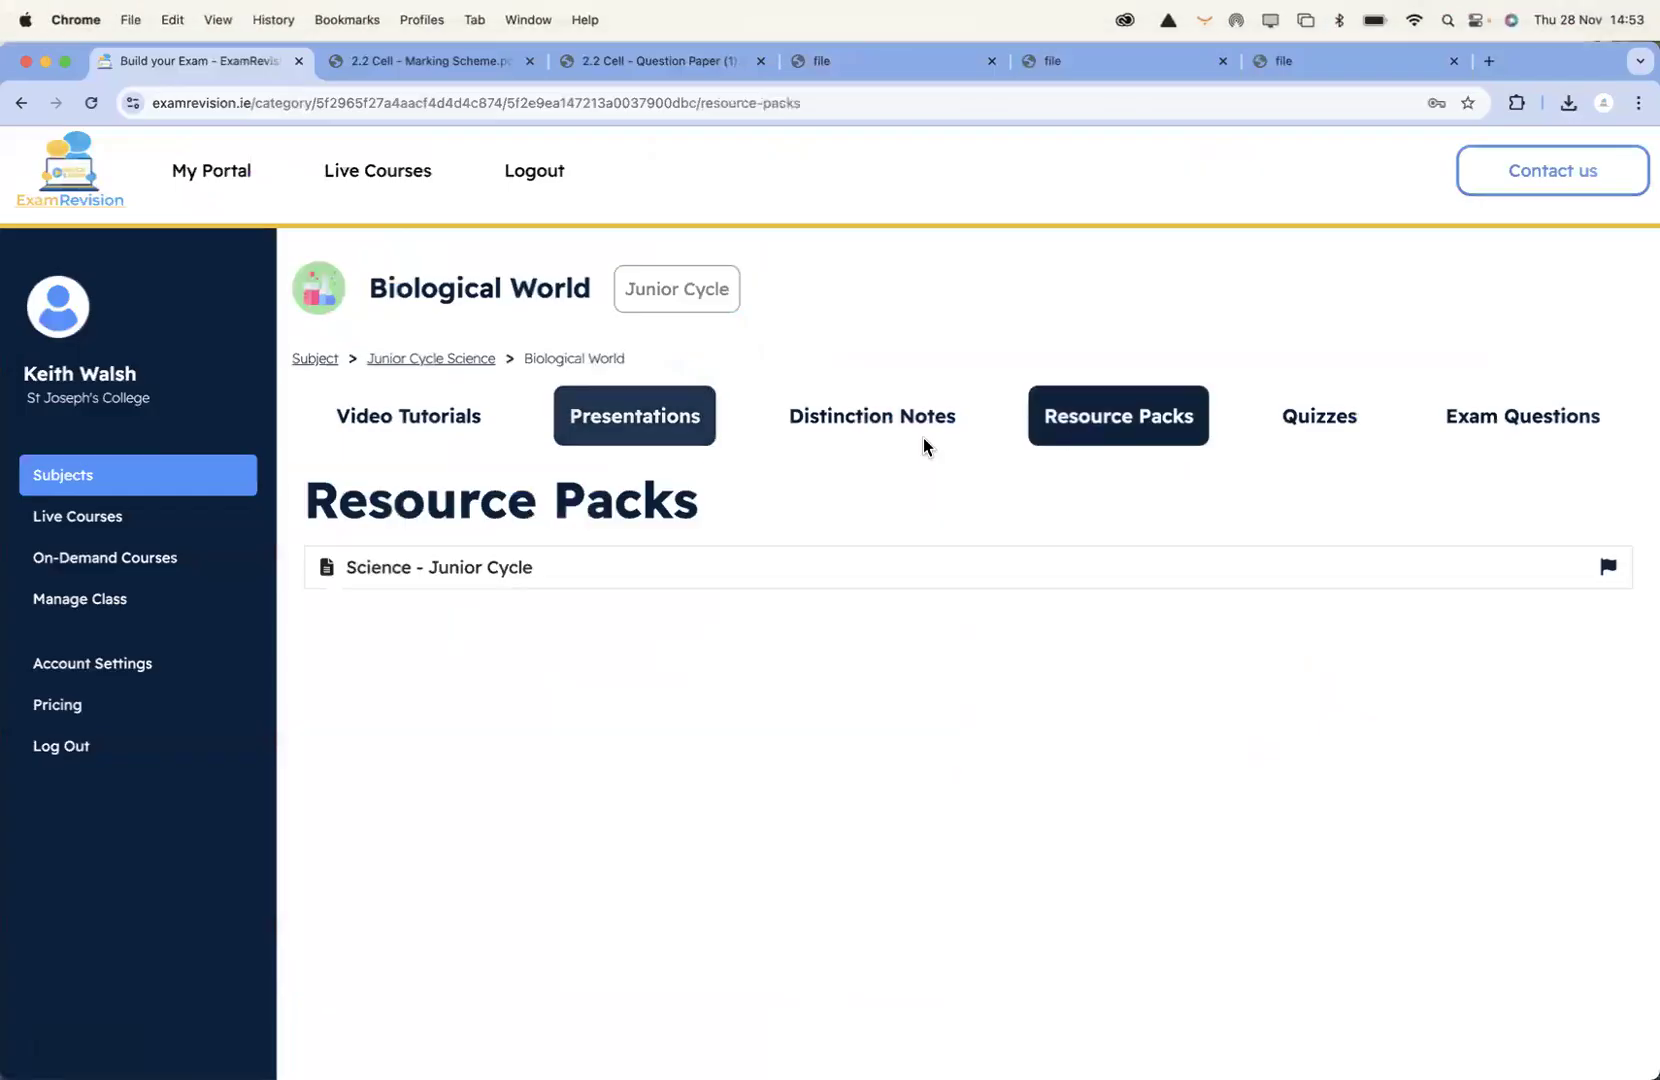
pyautogui.click(595, 565)
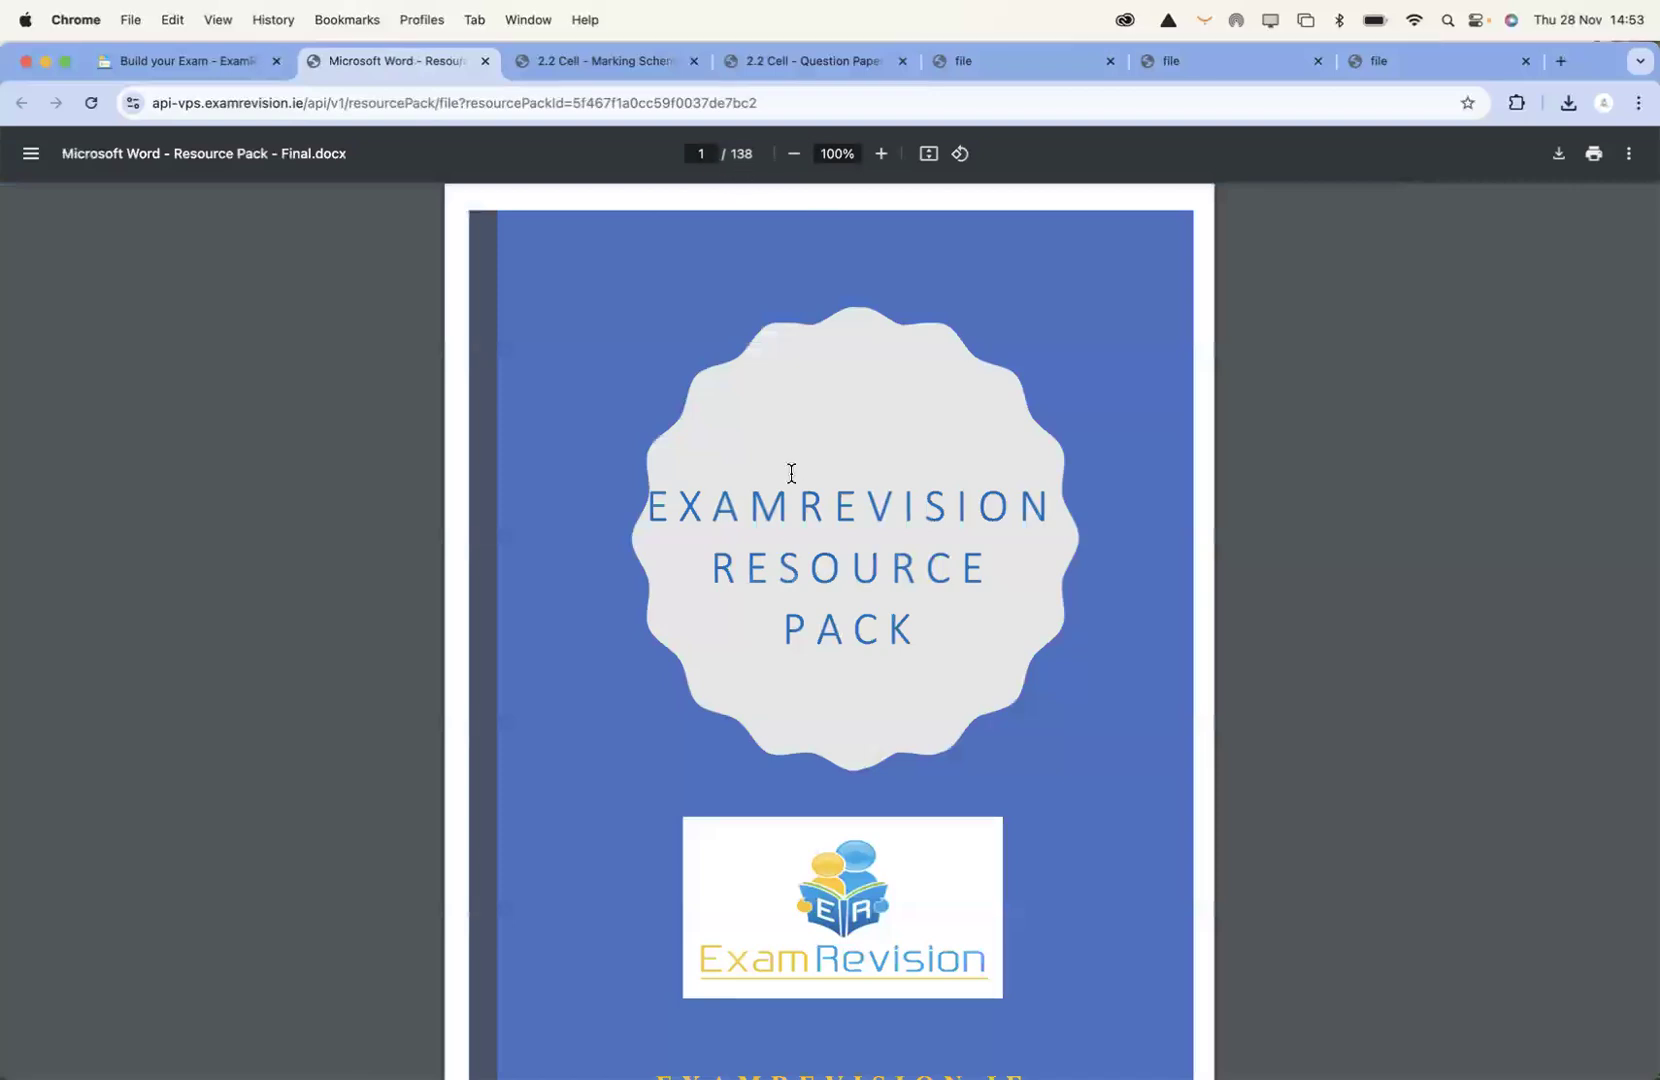
pyautogui.scroll(-10, 791, 473)
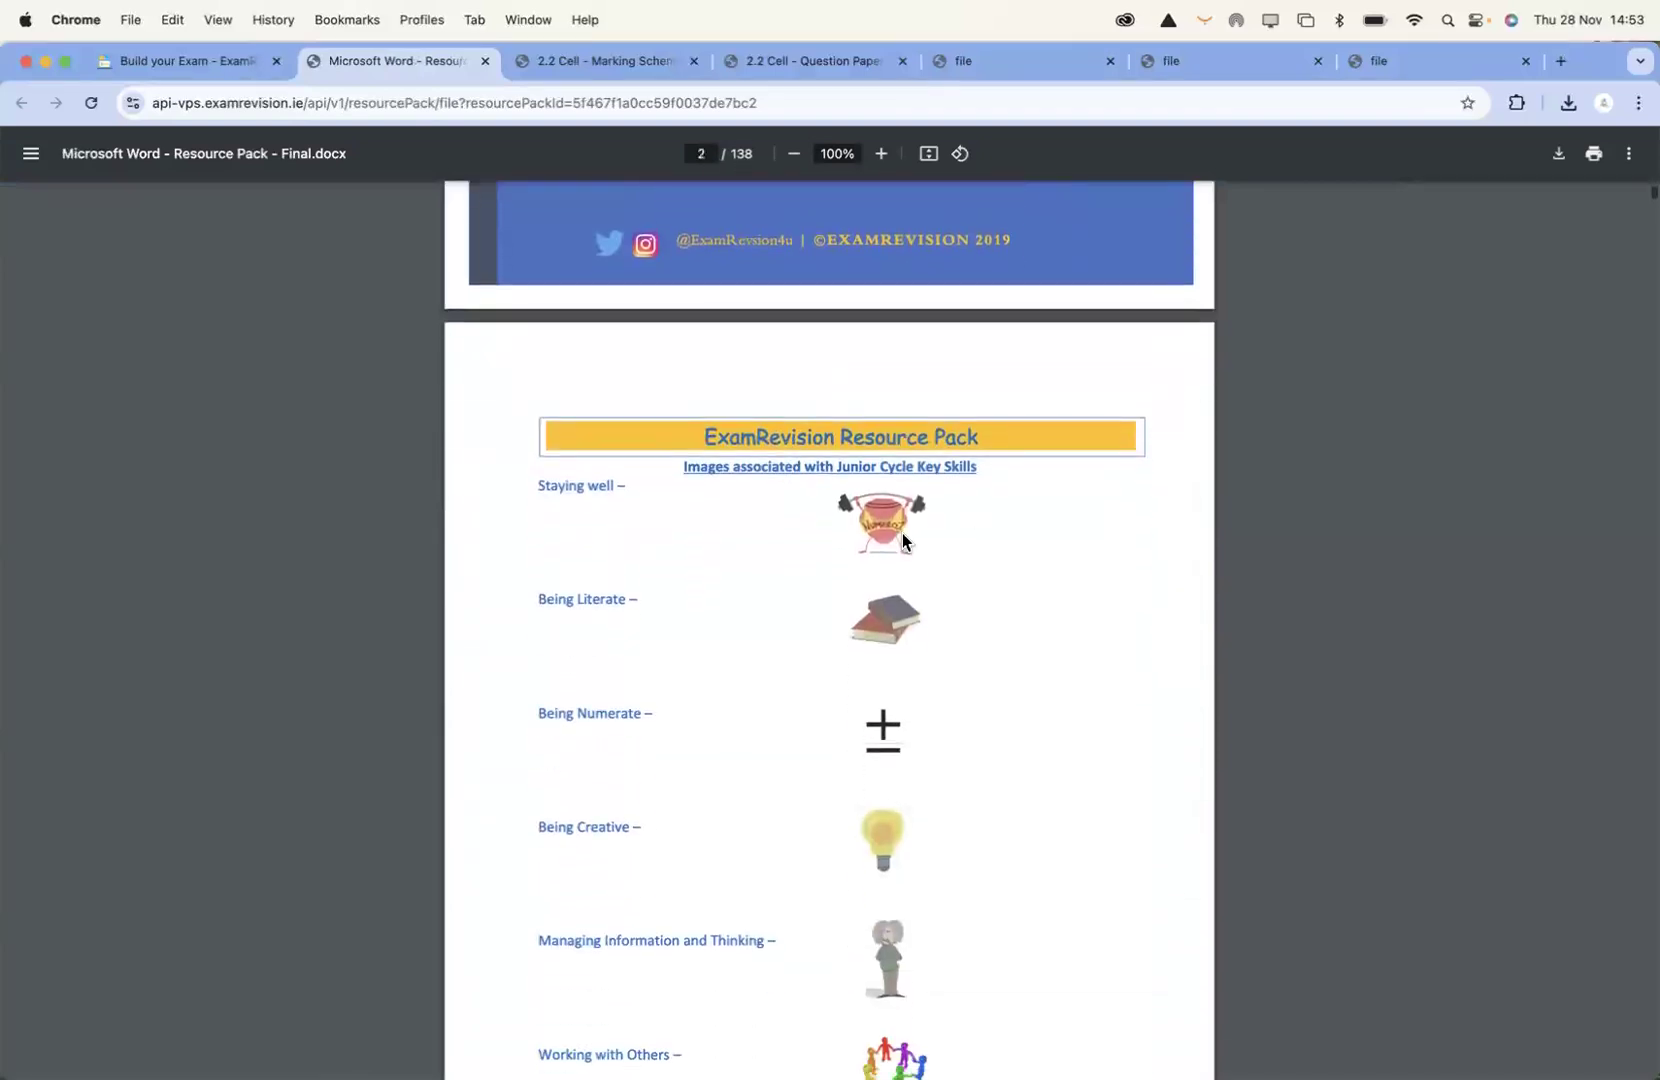
pyautogui.scroll(-15, 917, 655)
pyautogui.scroll(-20, 917, 664)
pyautogui.scroll(-20, 917, 664)
pyautogui.scroll(-15, 917, 660)
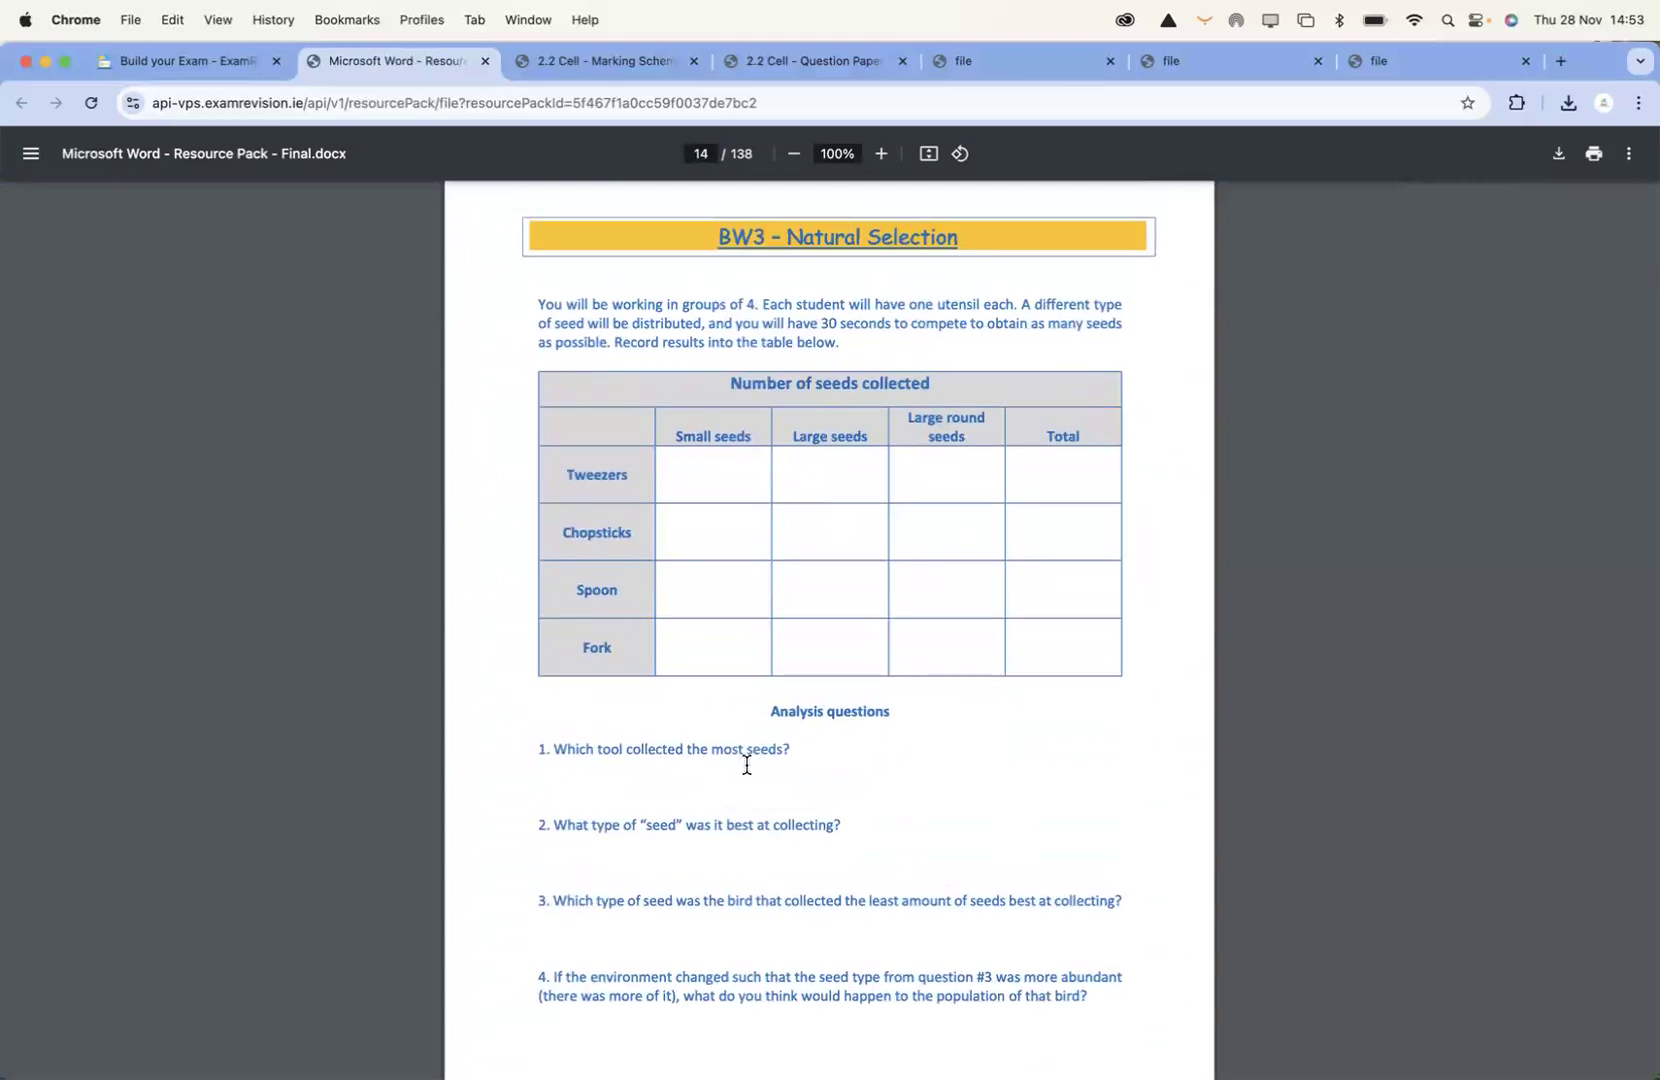
pyautogui.scroll(-10, 747, 765)
pyautogui.scroll(-2, 812, 297)
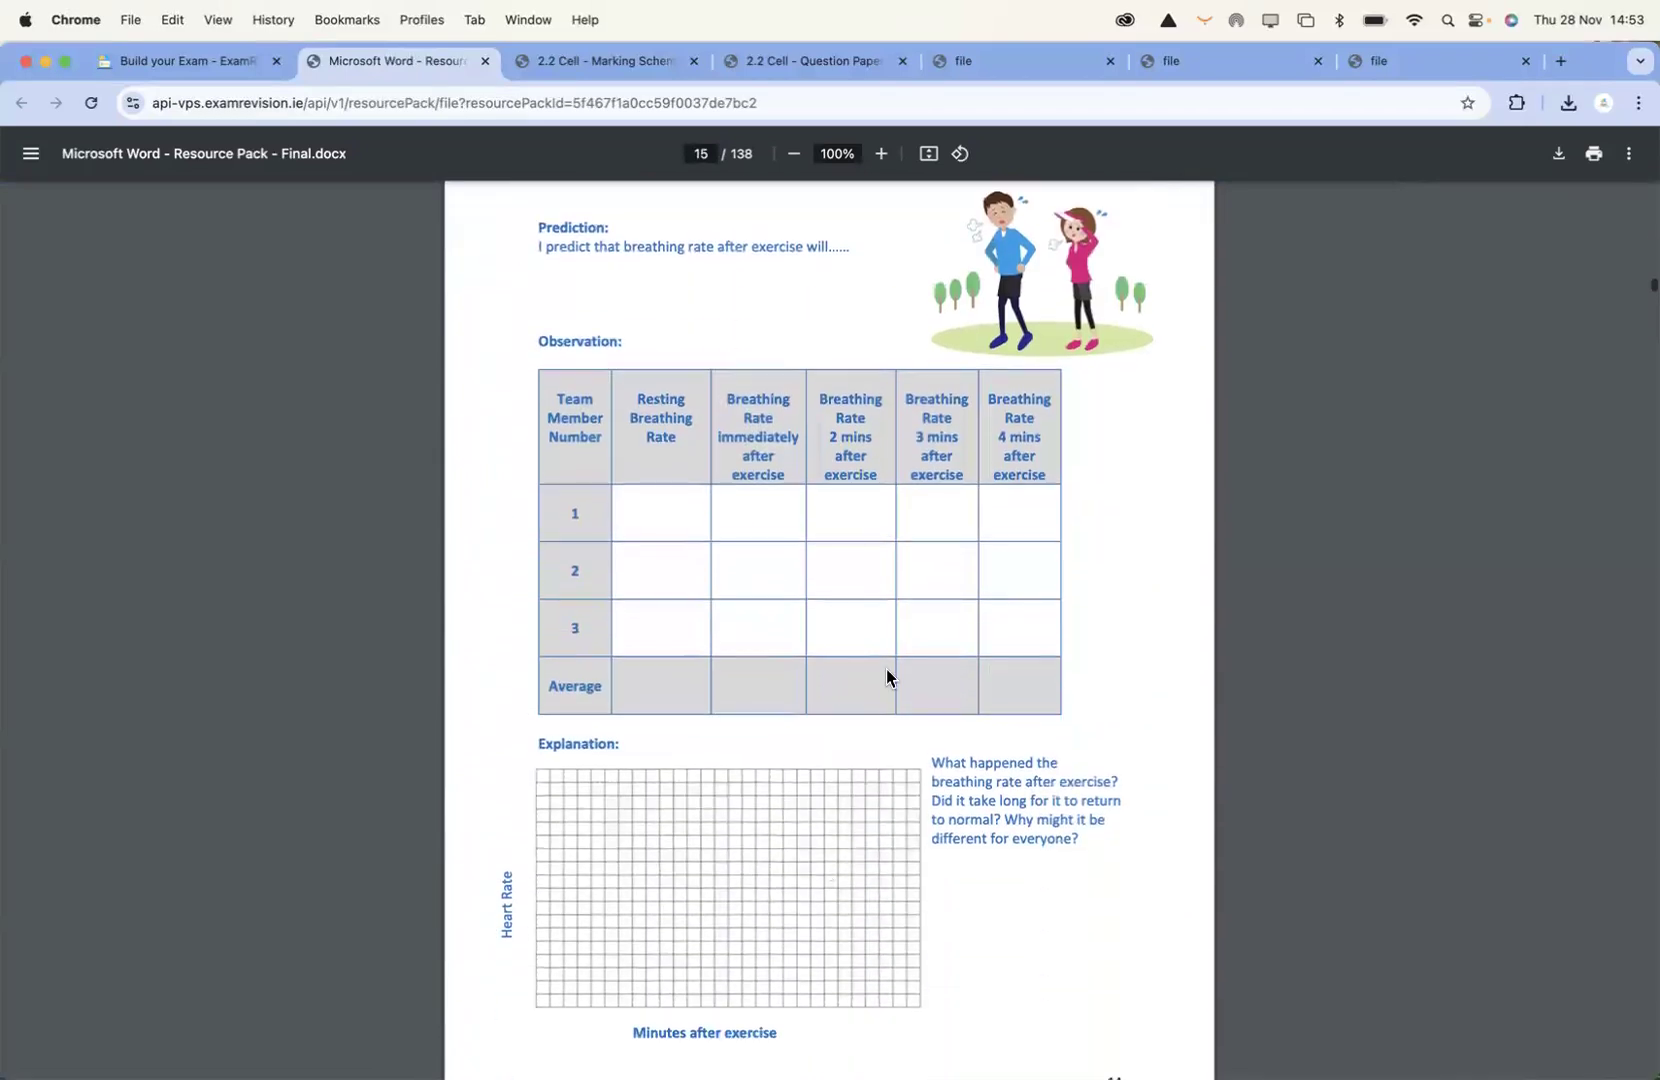
pyautogui.scroll(3, 886, 669)
pyautogui.scroll(-6, 743, 708)
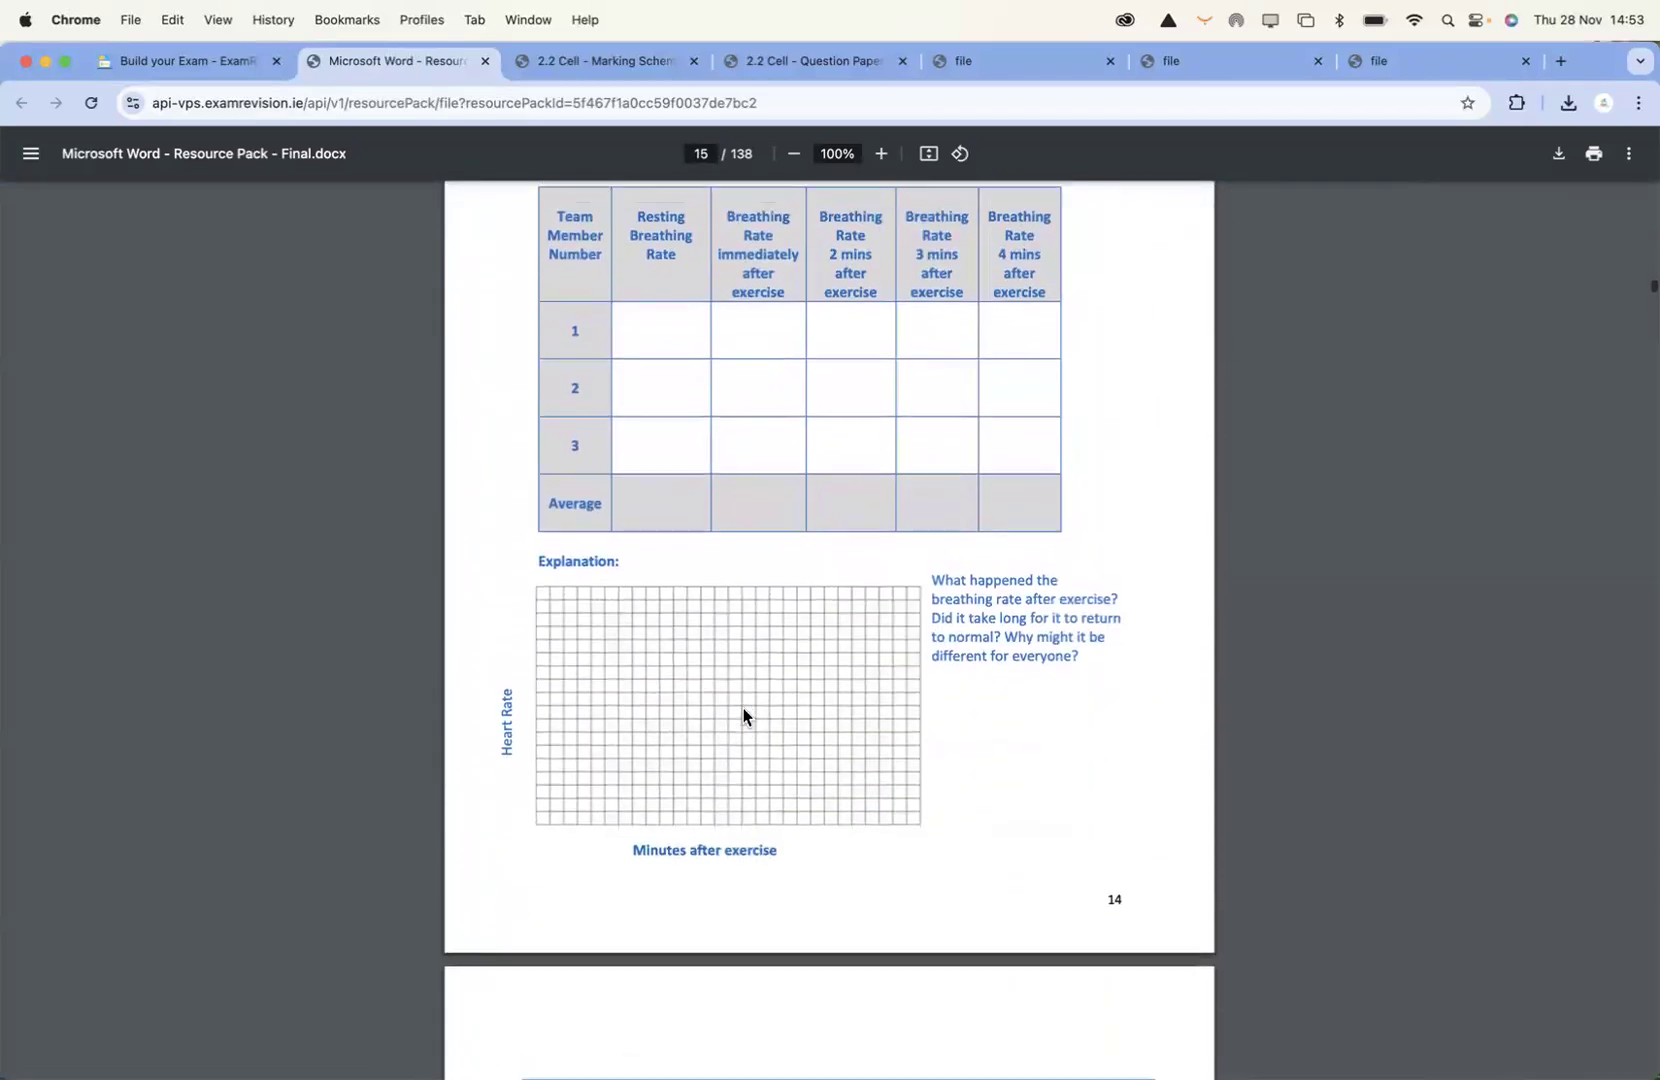
# Settle on page 16 of the pack, then go back to the portal's Distinction Notes
pyautogui.scroll(3, 743, 708)
pyautogui.scroll(-8, 743, 708)
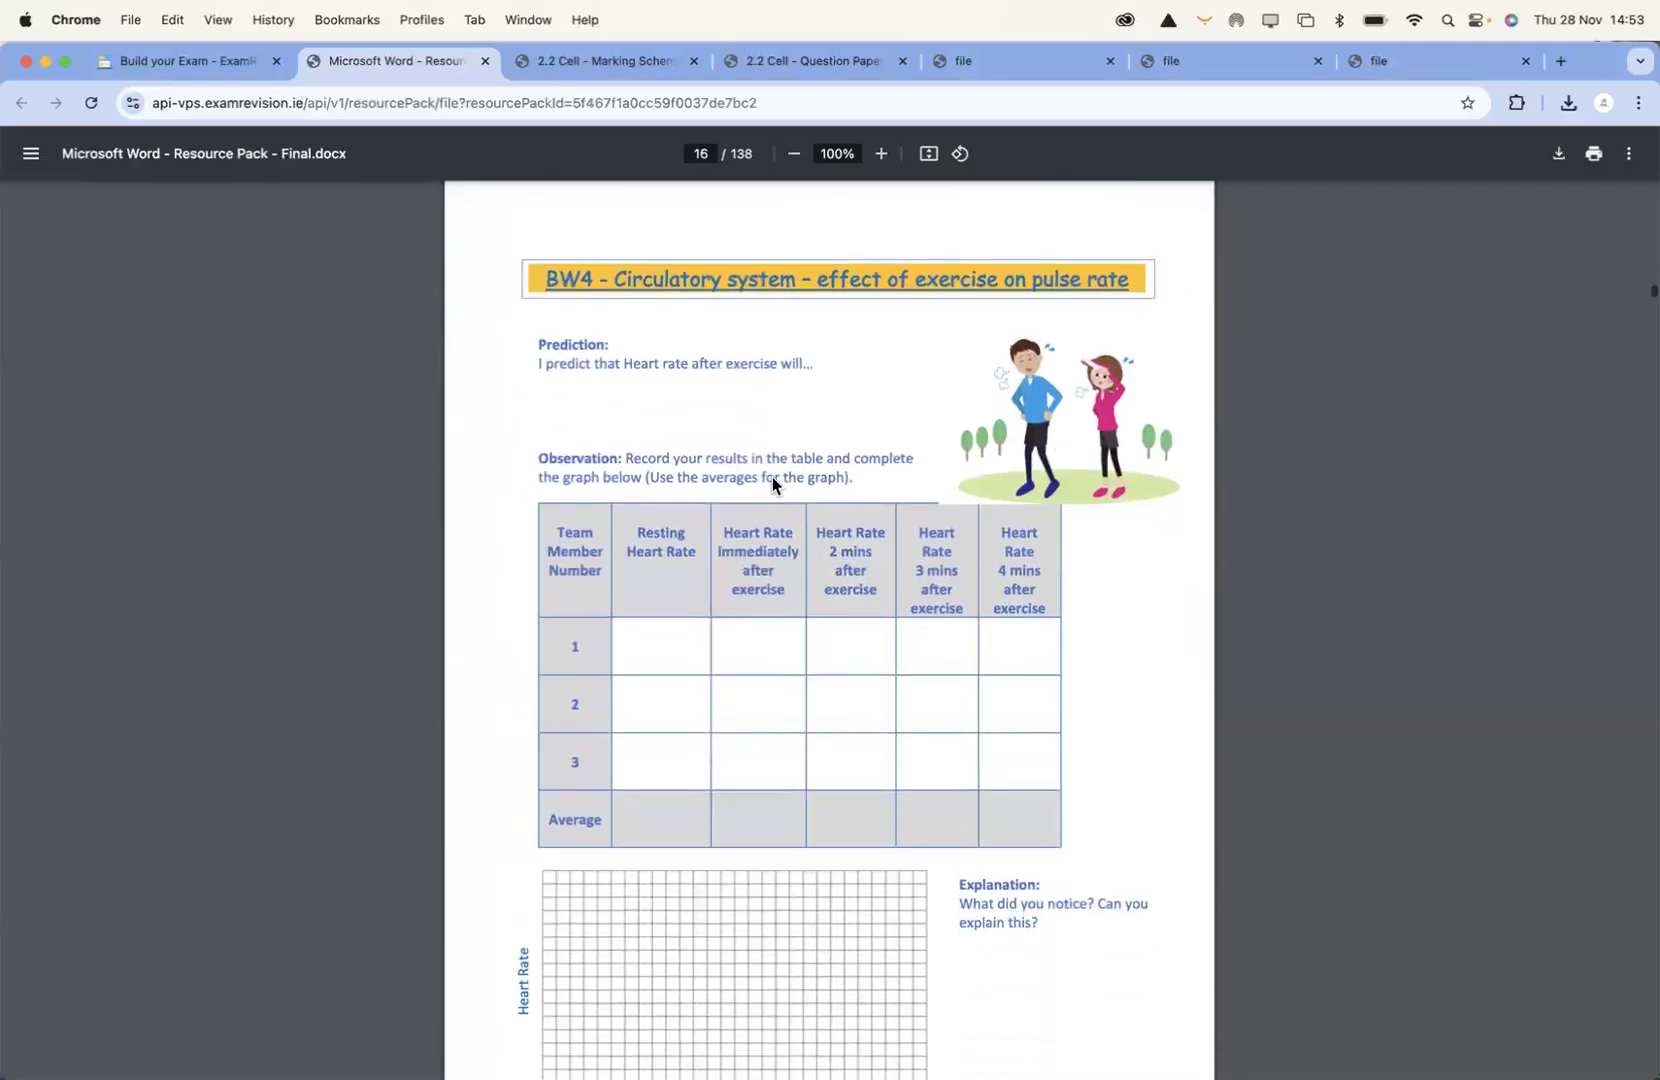
pyautogui.scroll(-5, 772, 485)
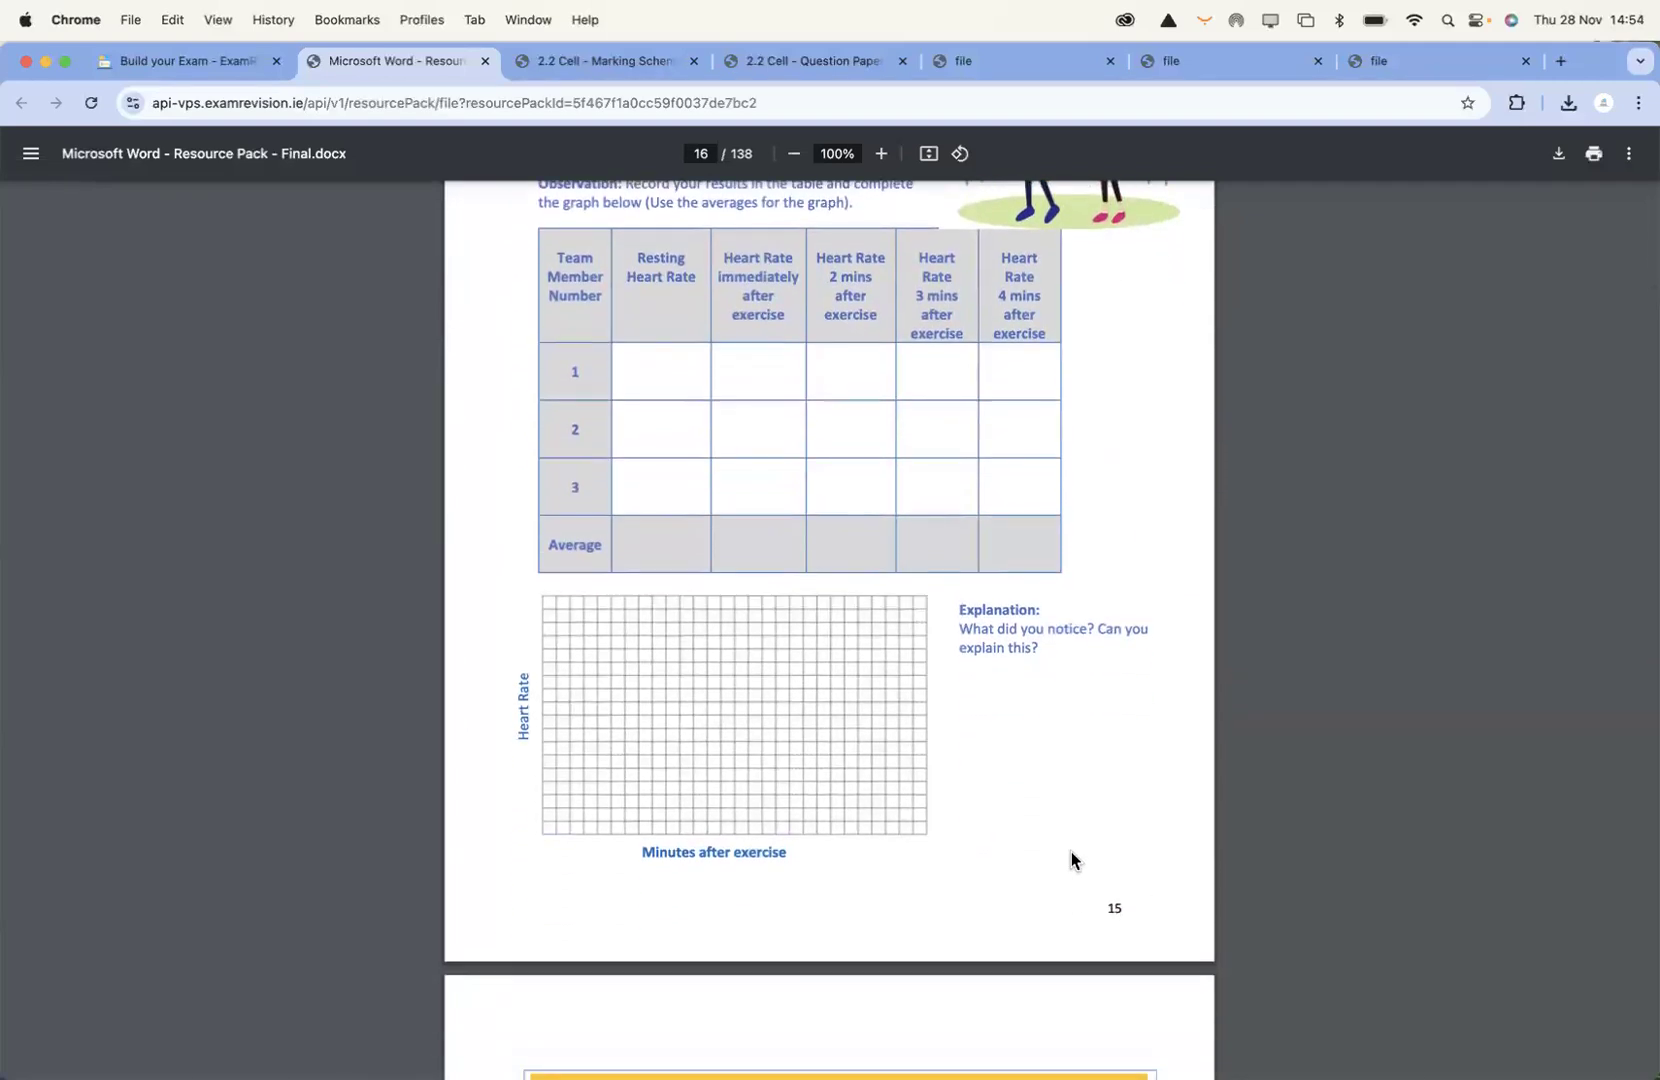
pyautogui.scroll(5, 651, 584)
pyautogui.scroll(-6, 872, 428)
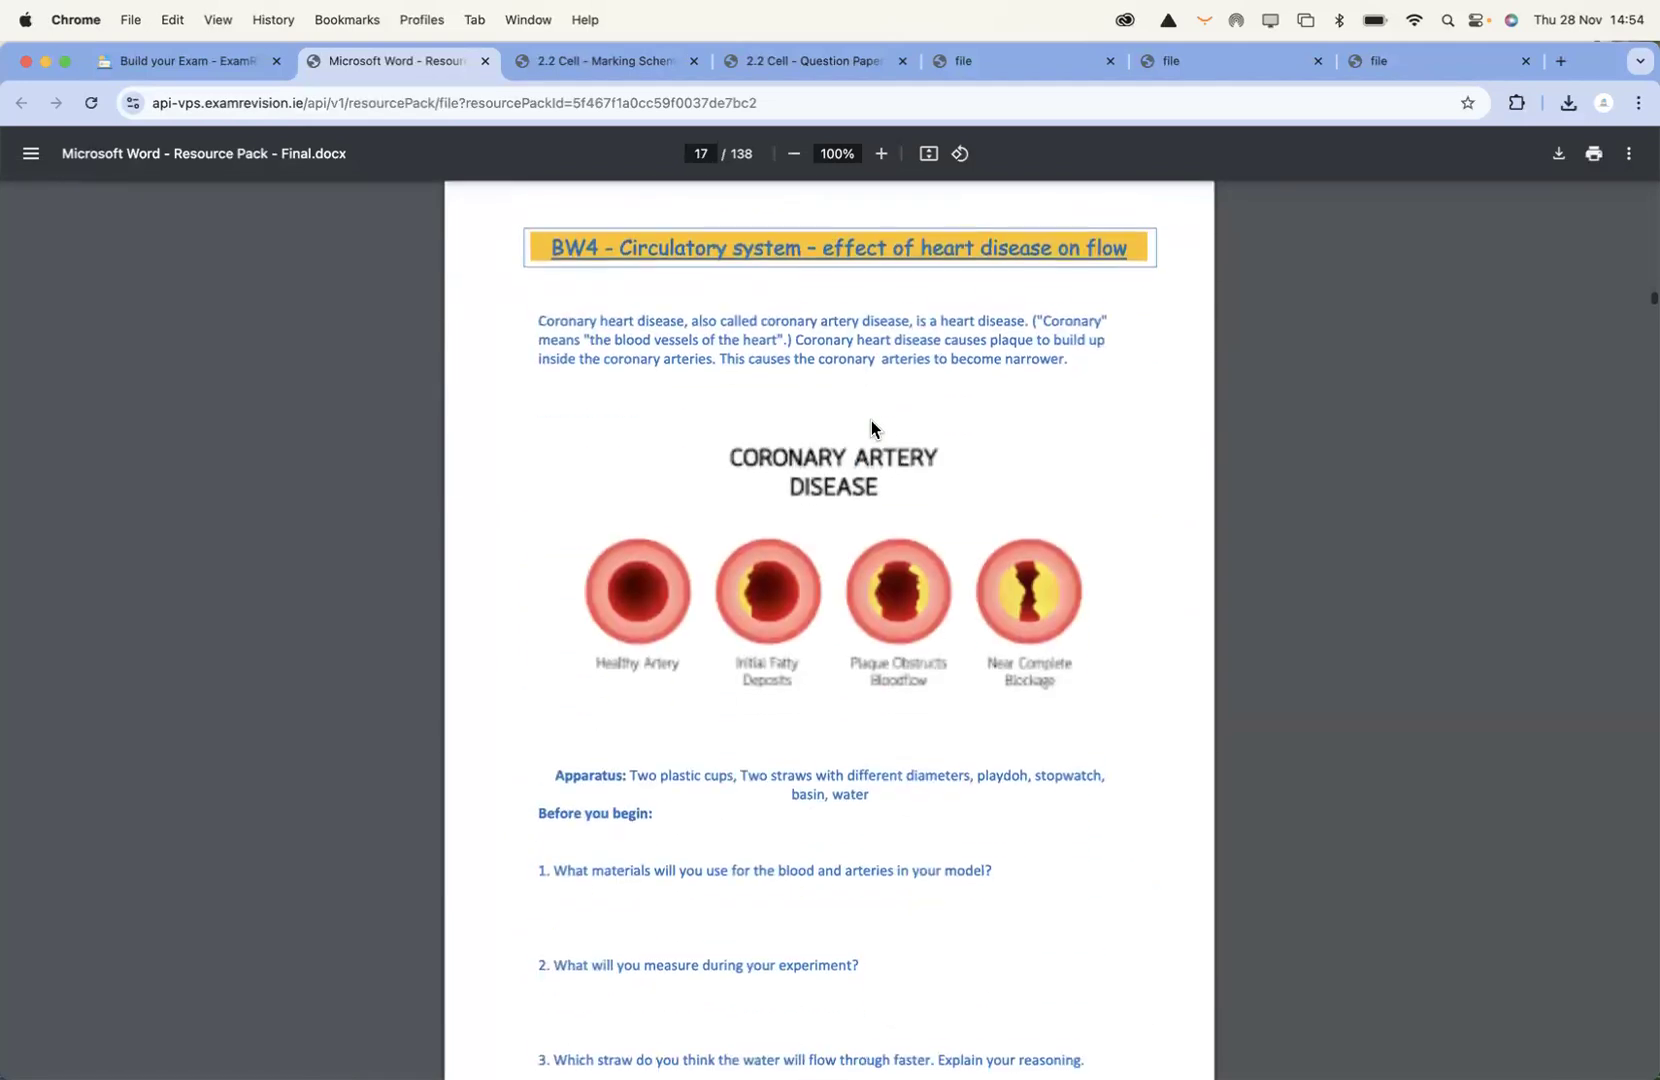
pyautogui.scroll(-3, 838, 676)
pyautogui.scroll(2, 838, 676)
pyautogui.scroll(4, 838, 676)
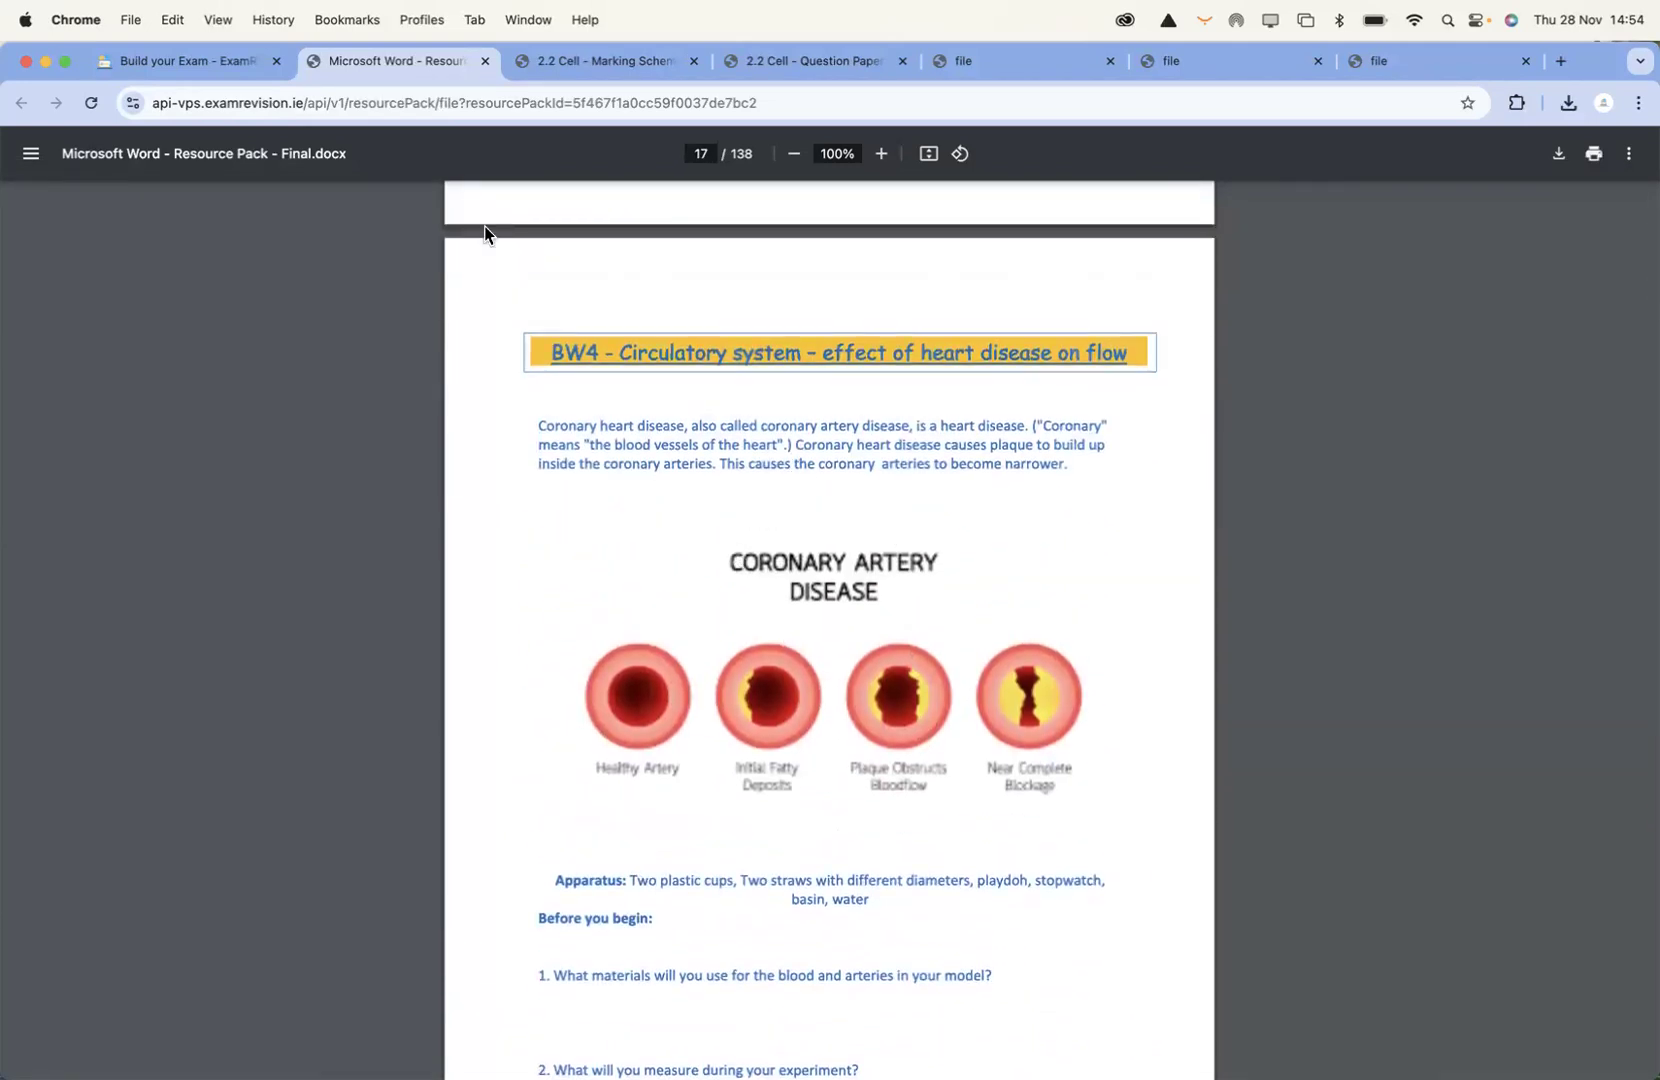
pyautogui.click(206, 72)
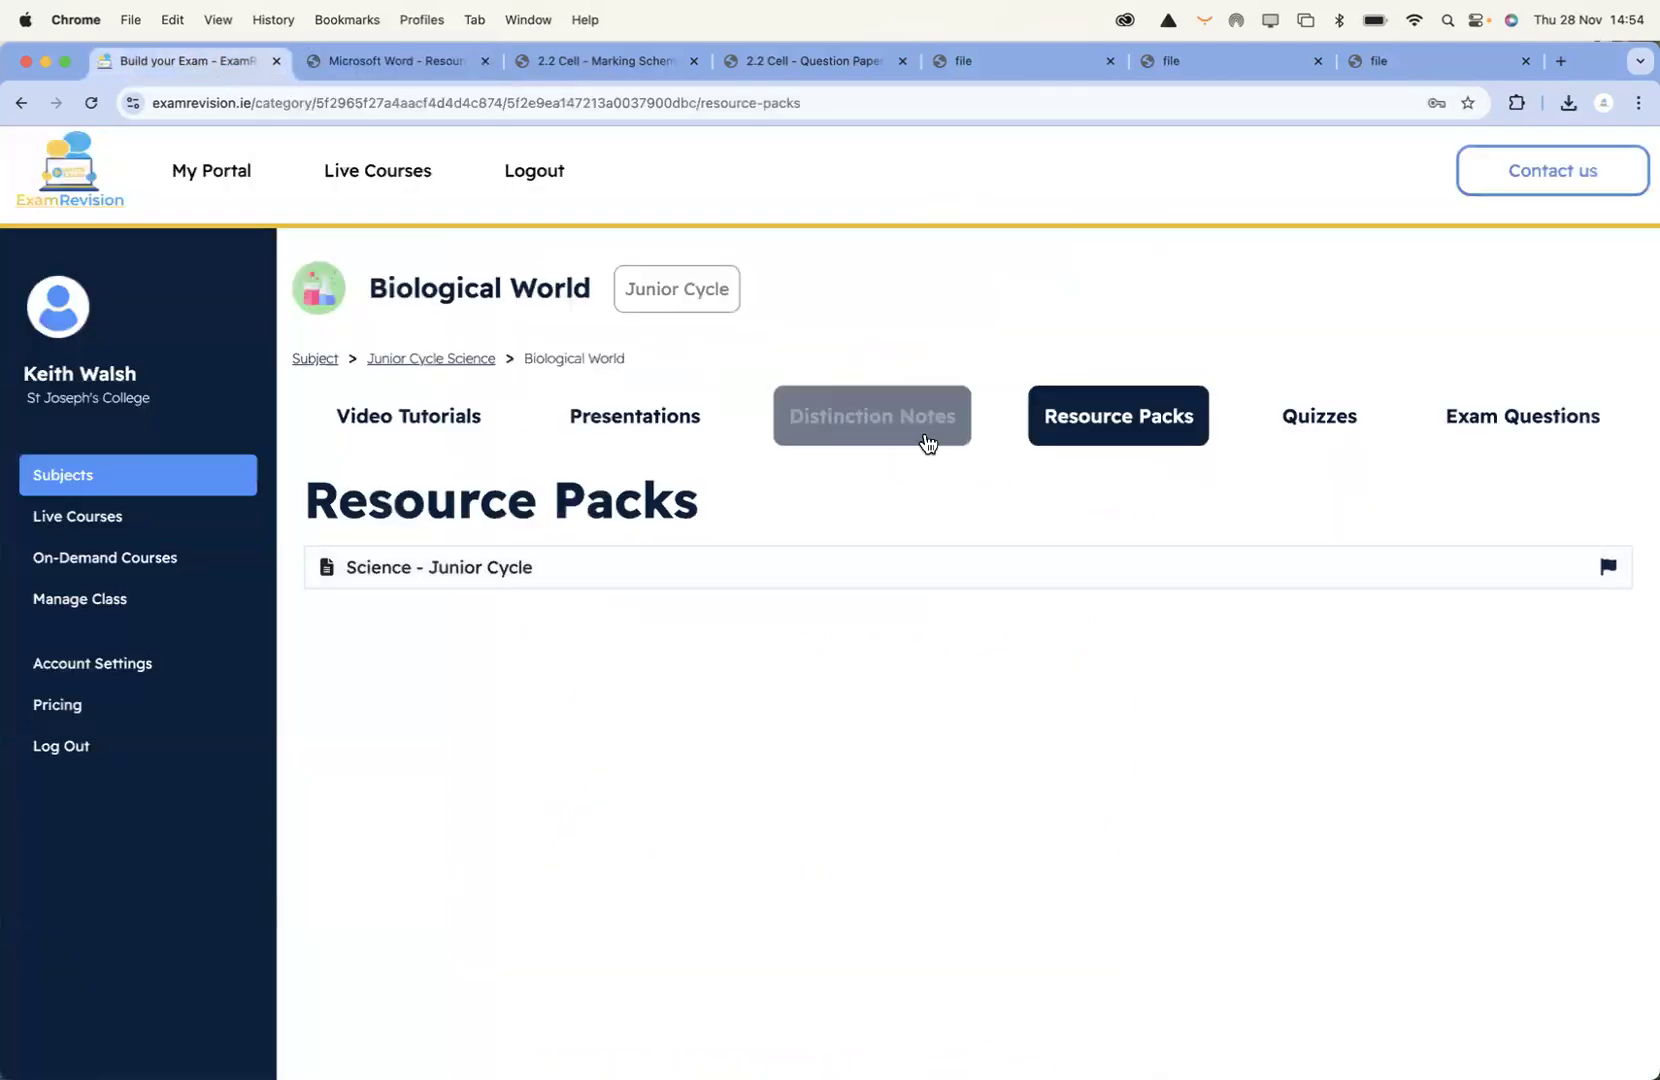
pyautogui.click(926, 440)
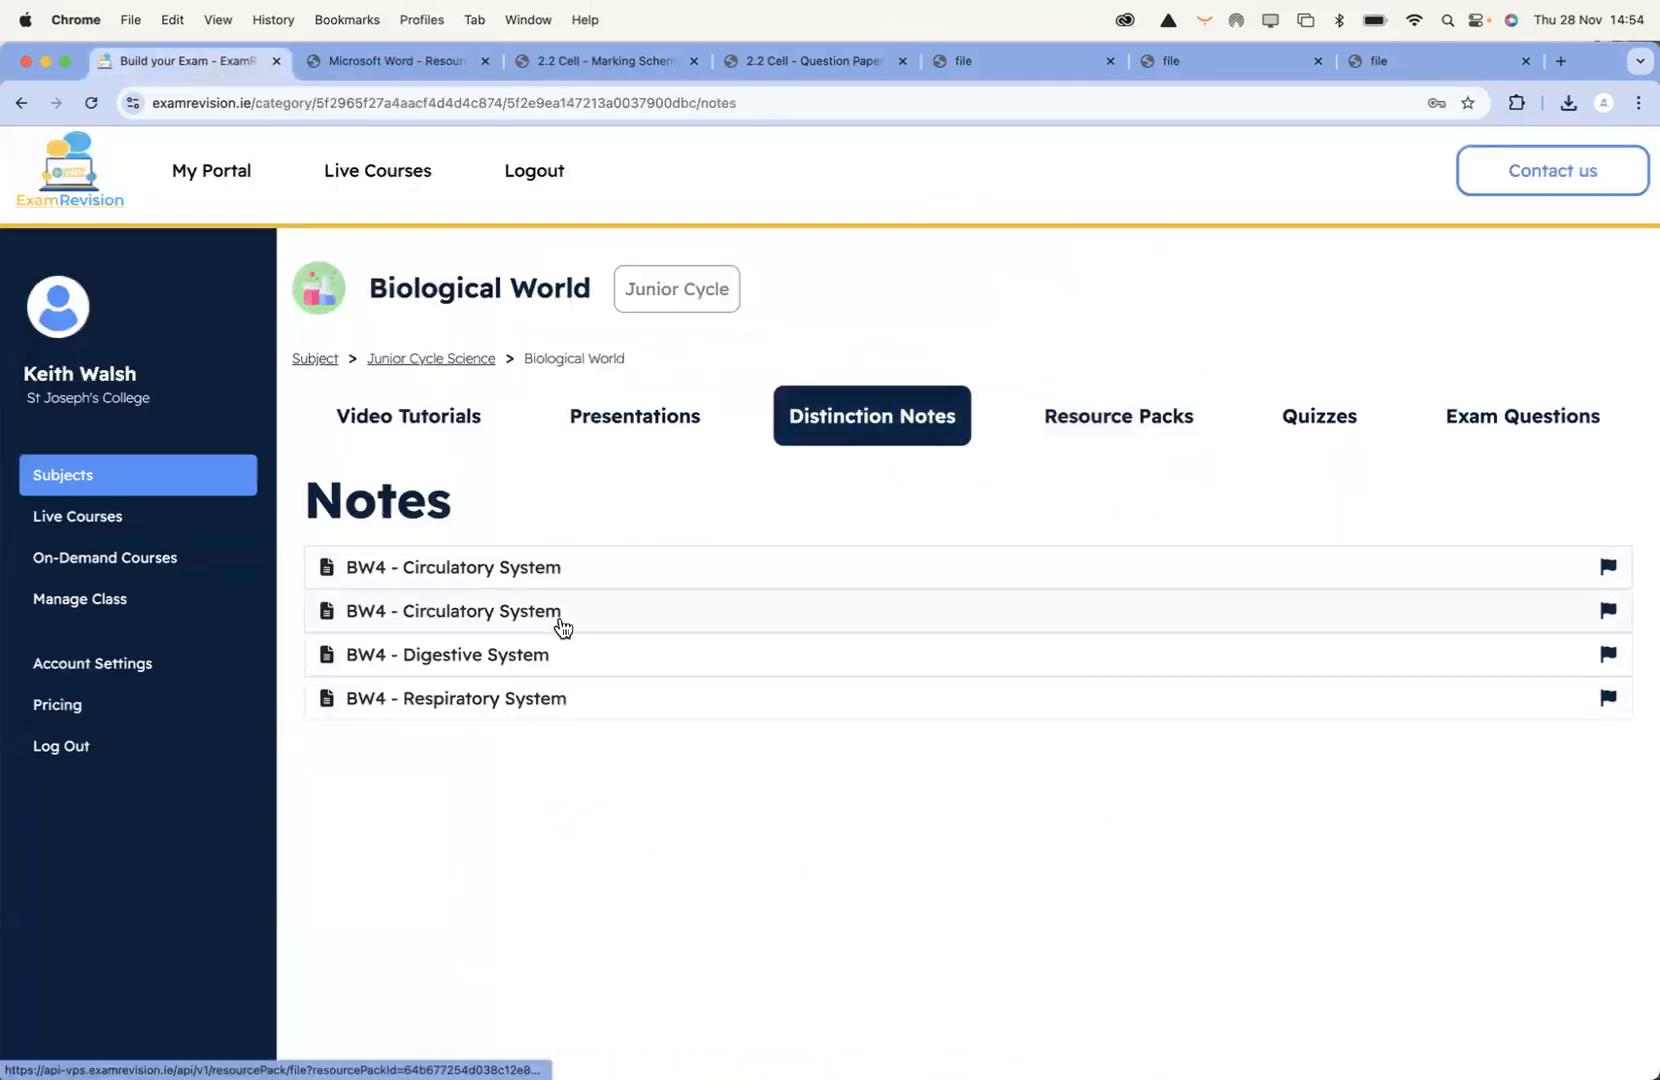
# Open the first BW4 - Circulatory System notes PDF and scroll through it
pyautogui.click(582, 573)
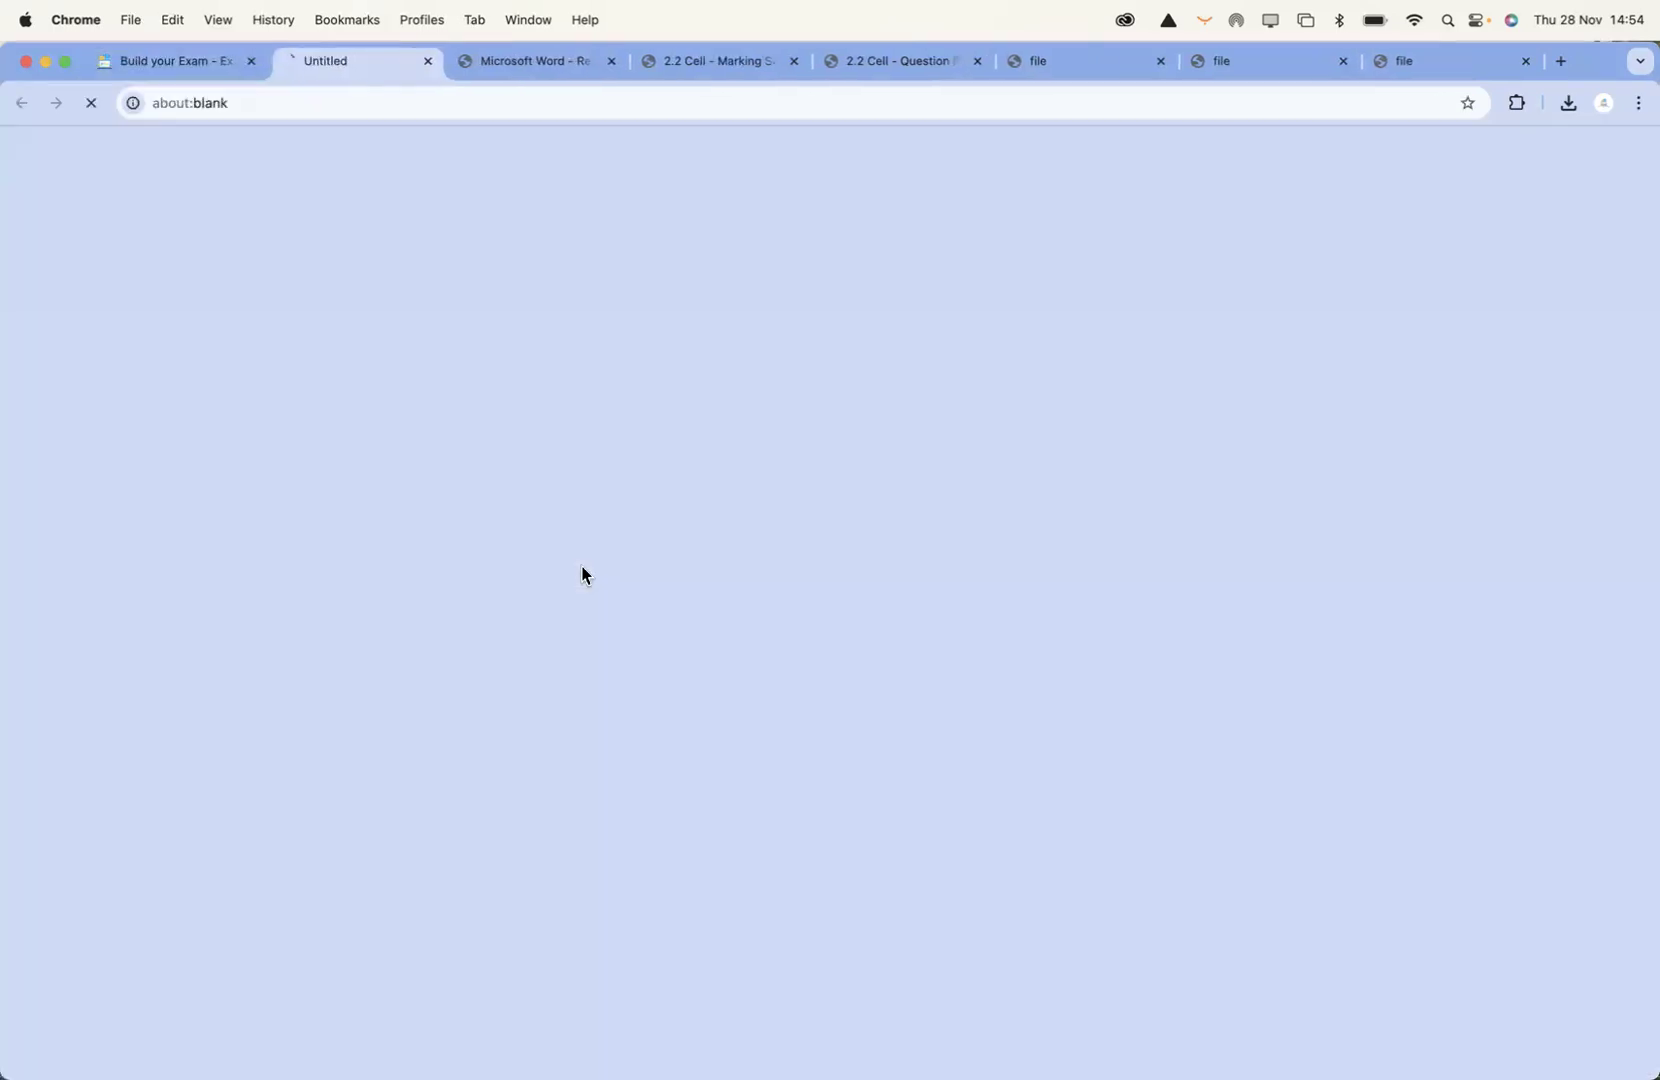
pyautogui.scroll(-3, 986, 804)
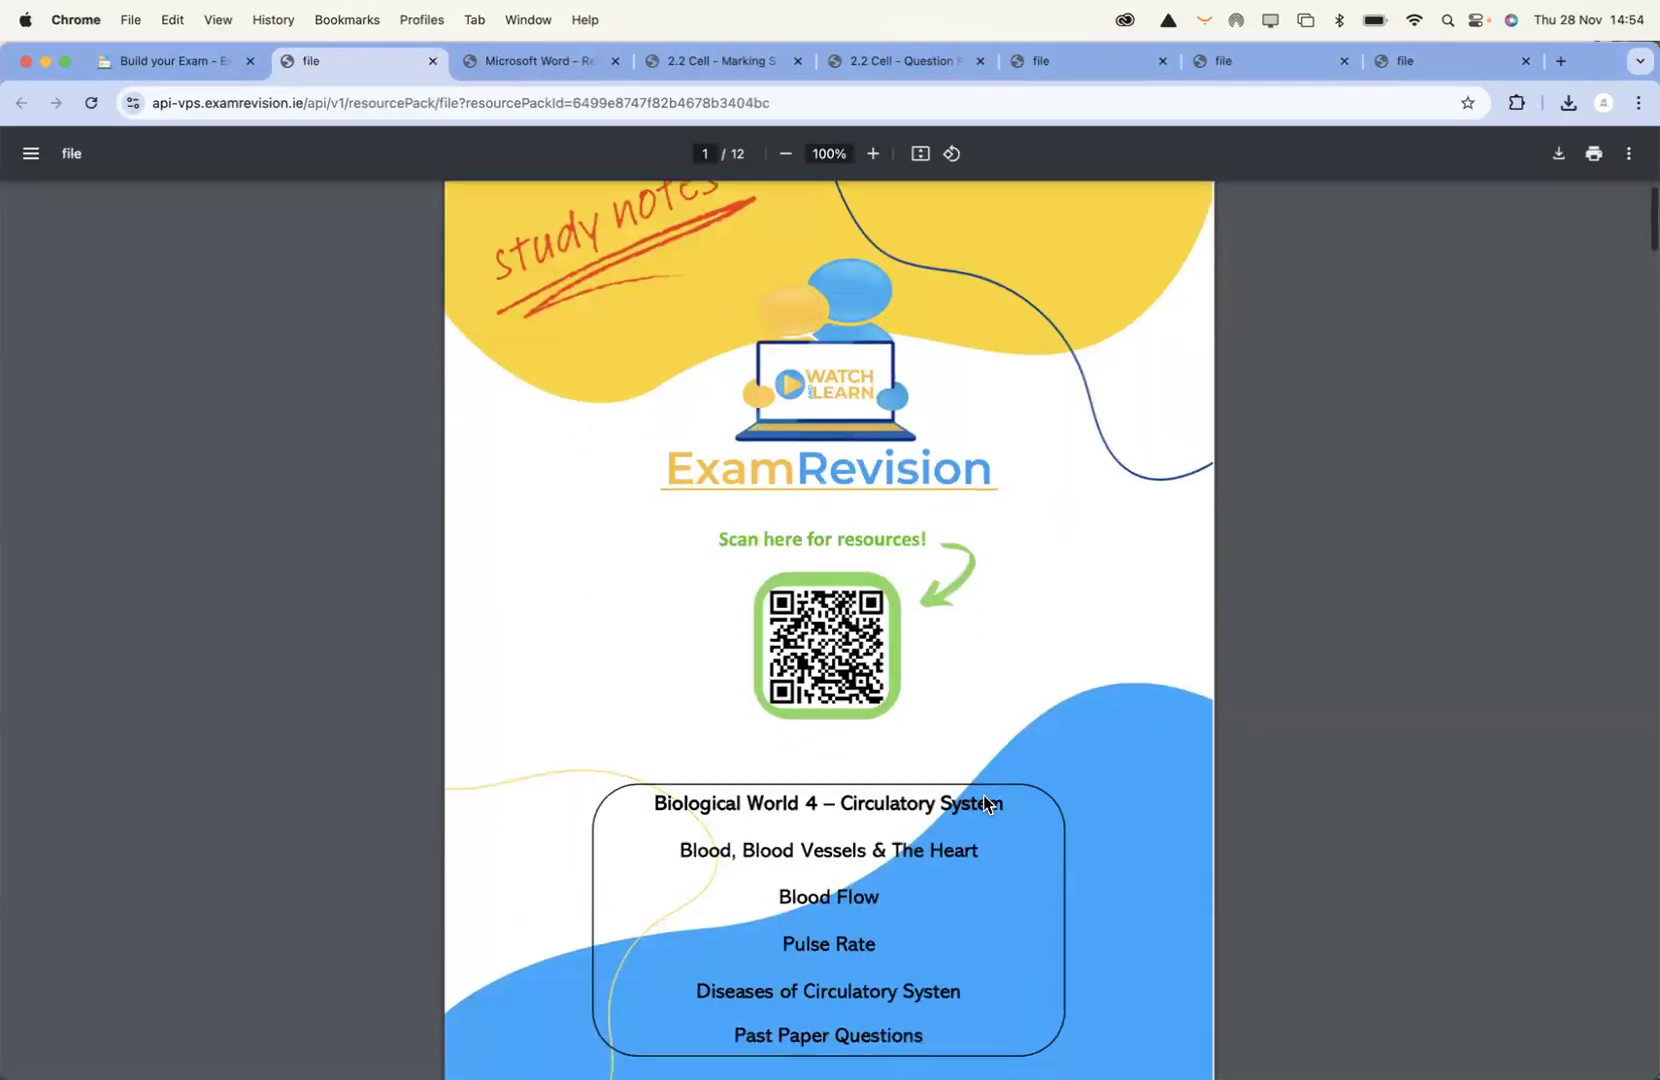
pyautogui.scroll(-2, 904, 591)
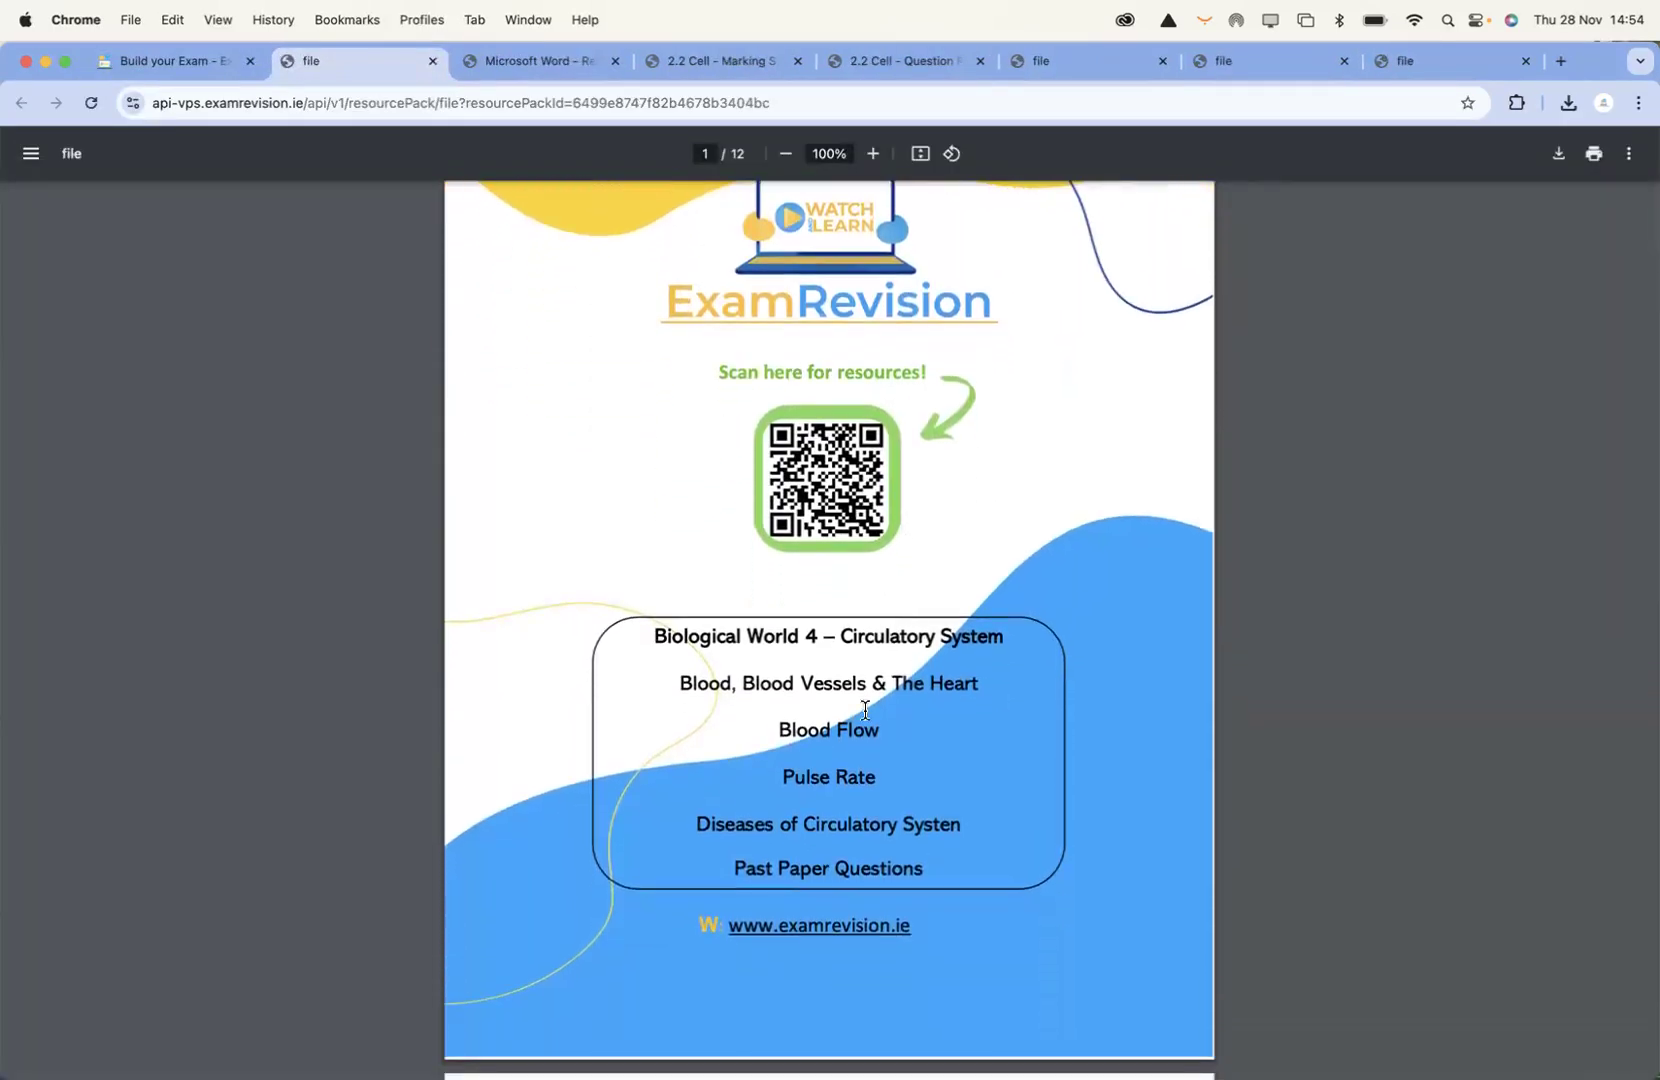
pyautogui.scroll(3, 865, 710)
pyautogui.scroll(-3, 865, 710)
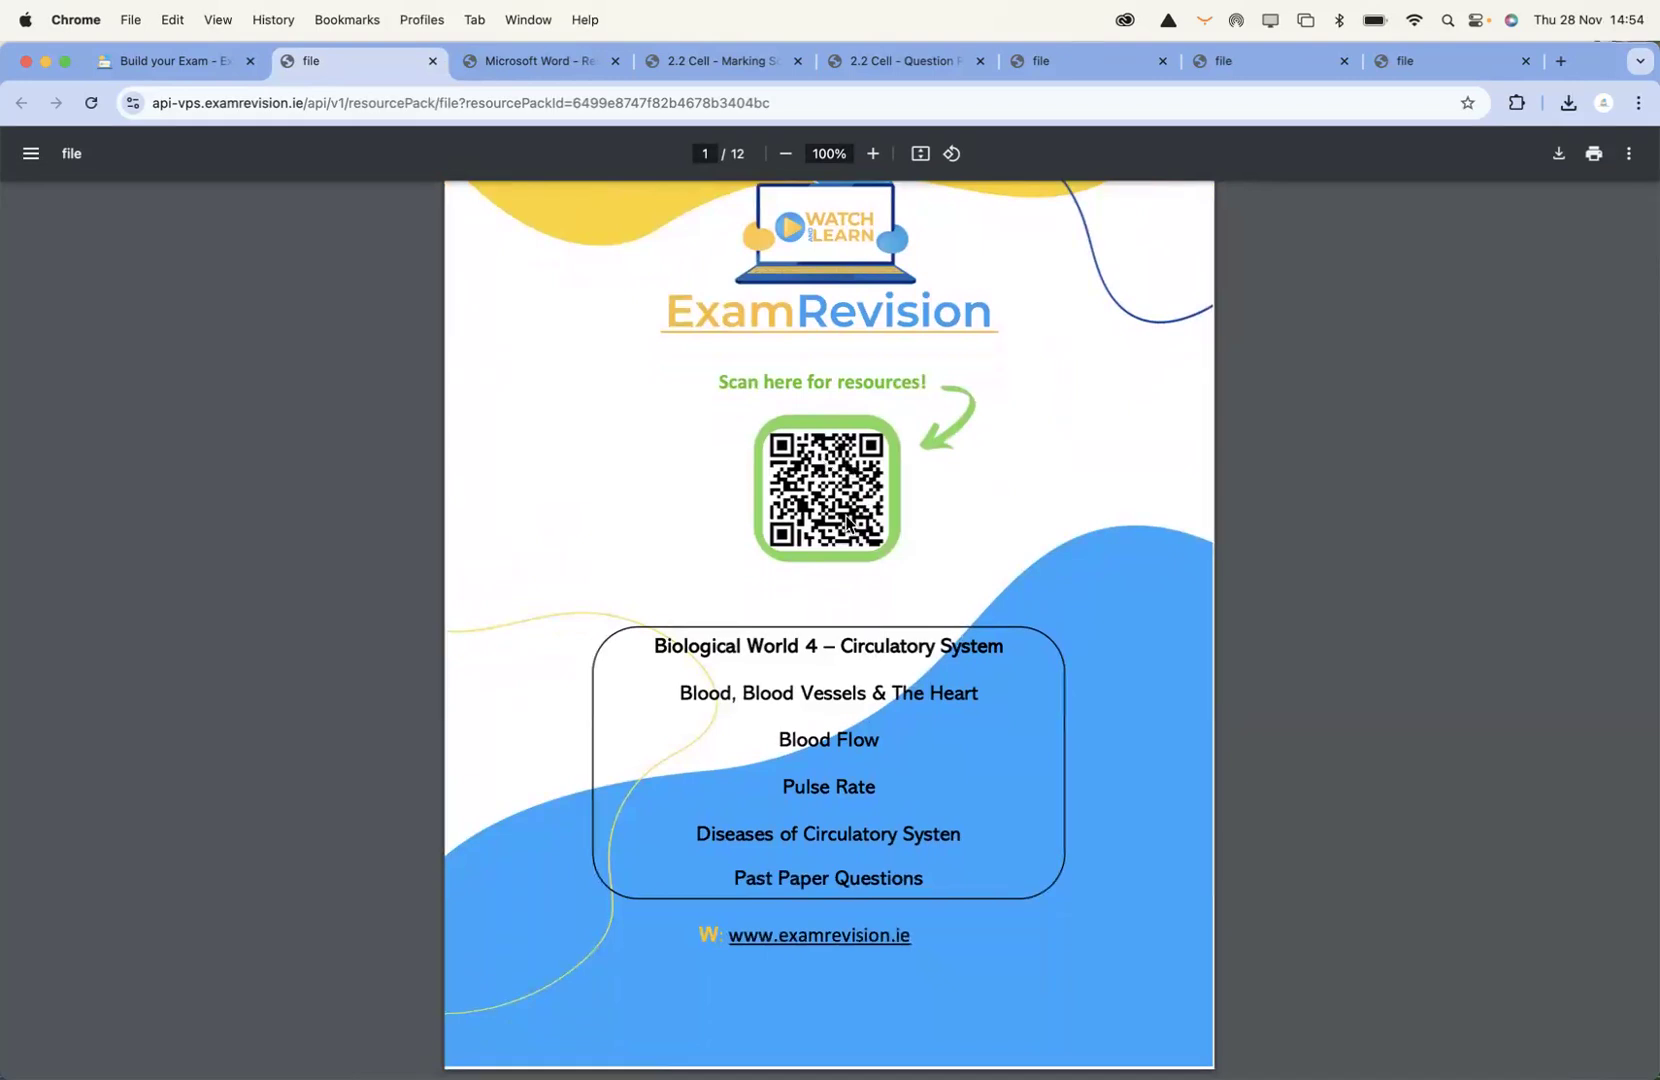
pyautogui.scroll(-20, 848, 520)
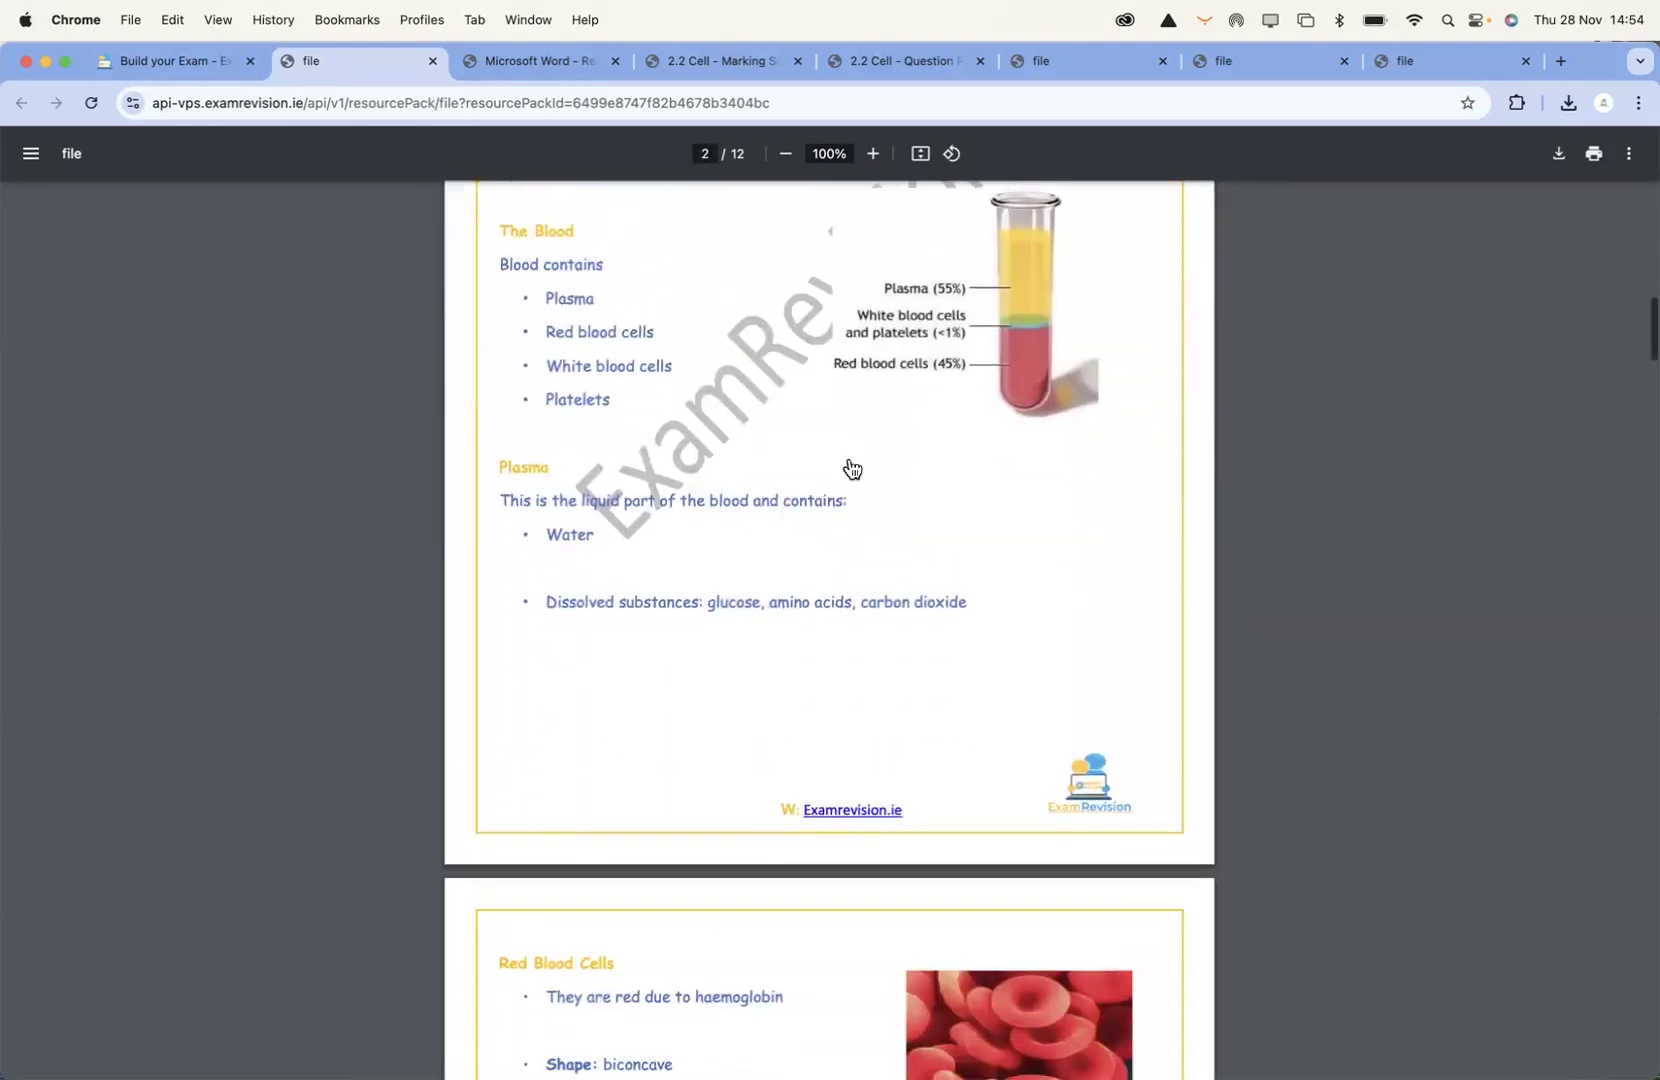
# Zoom the notes PDF to 125%, read through its pages, then return to the notes page
pyautogui.click(873, 153)
pyautogui.click(873, 153)
pyautogui.scroll(-8, 868, 650)
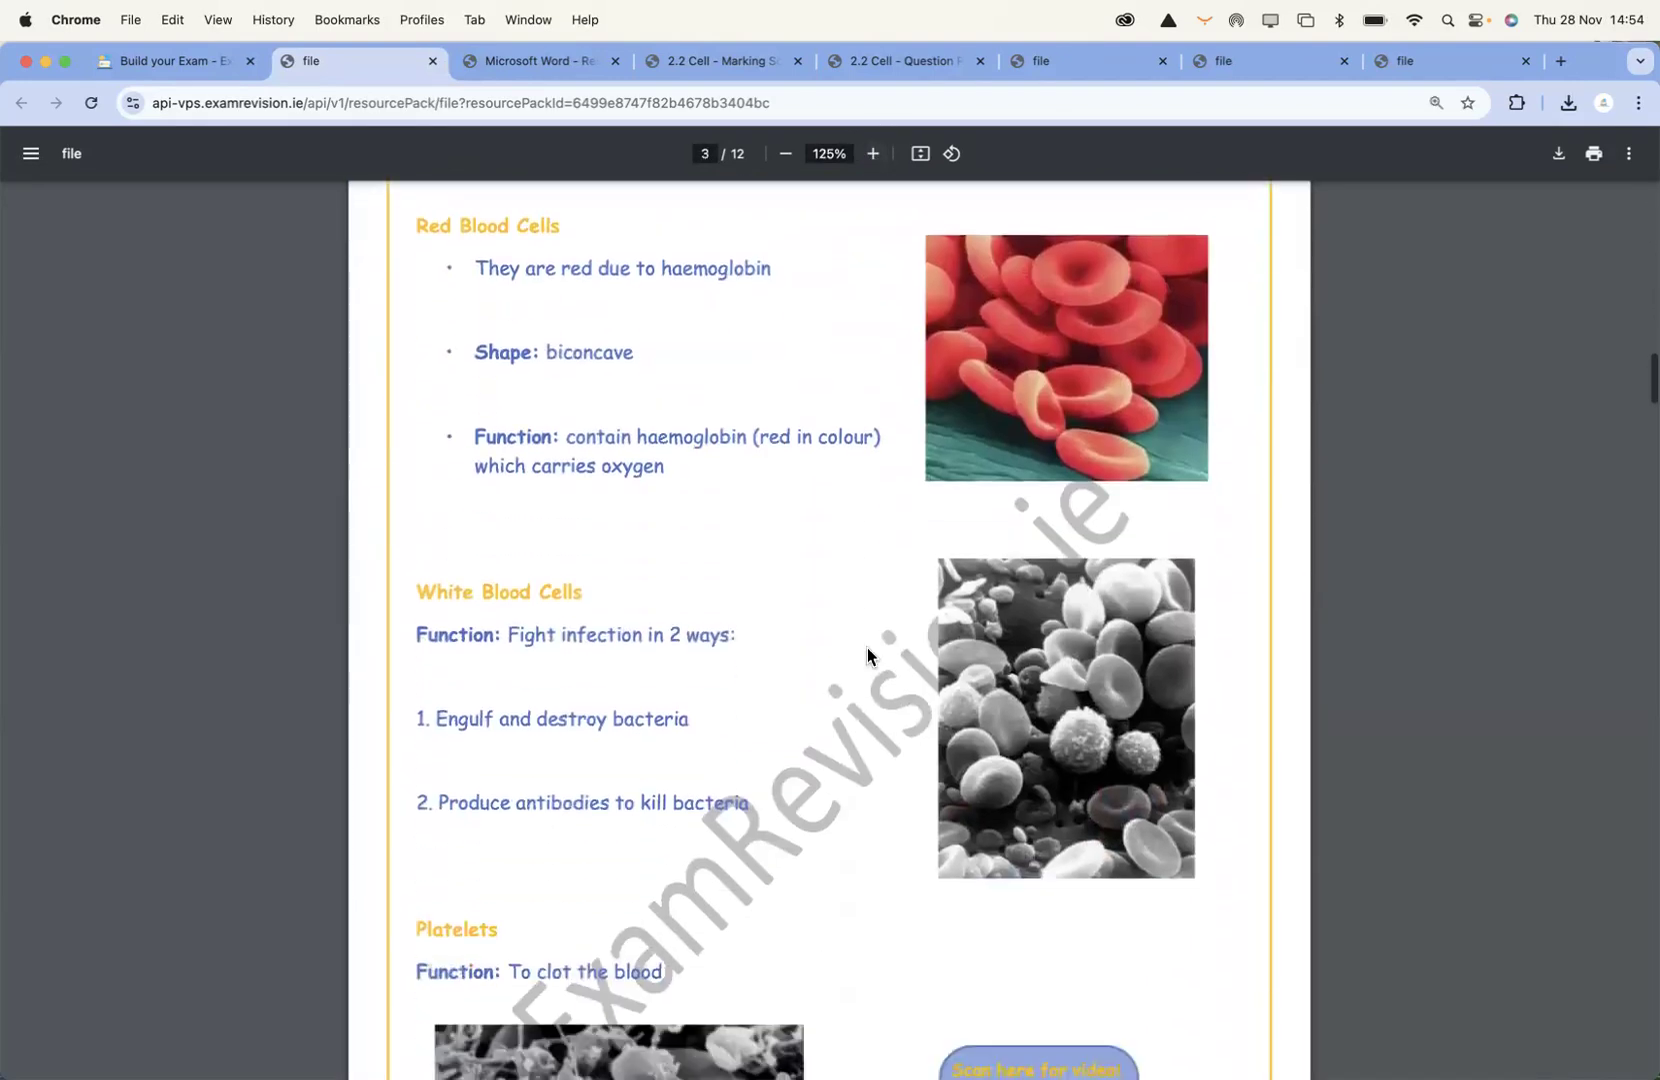
pyautogui.scroll(-12, 868, 647)
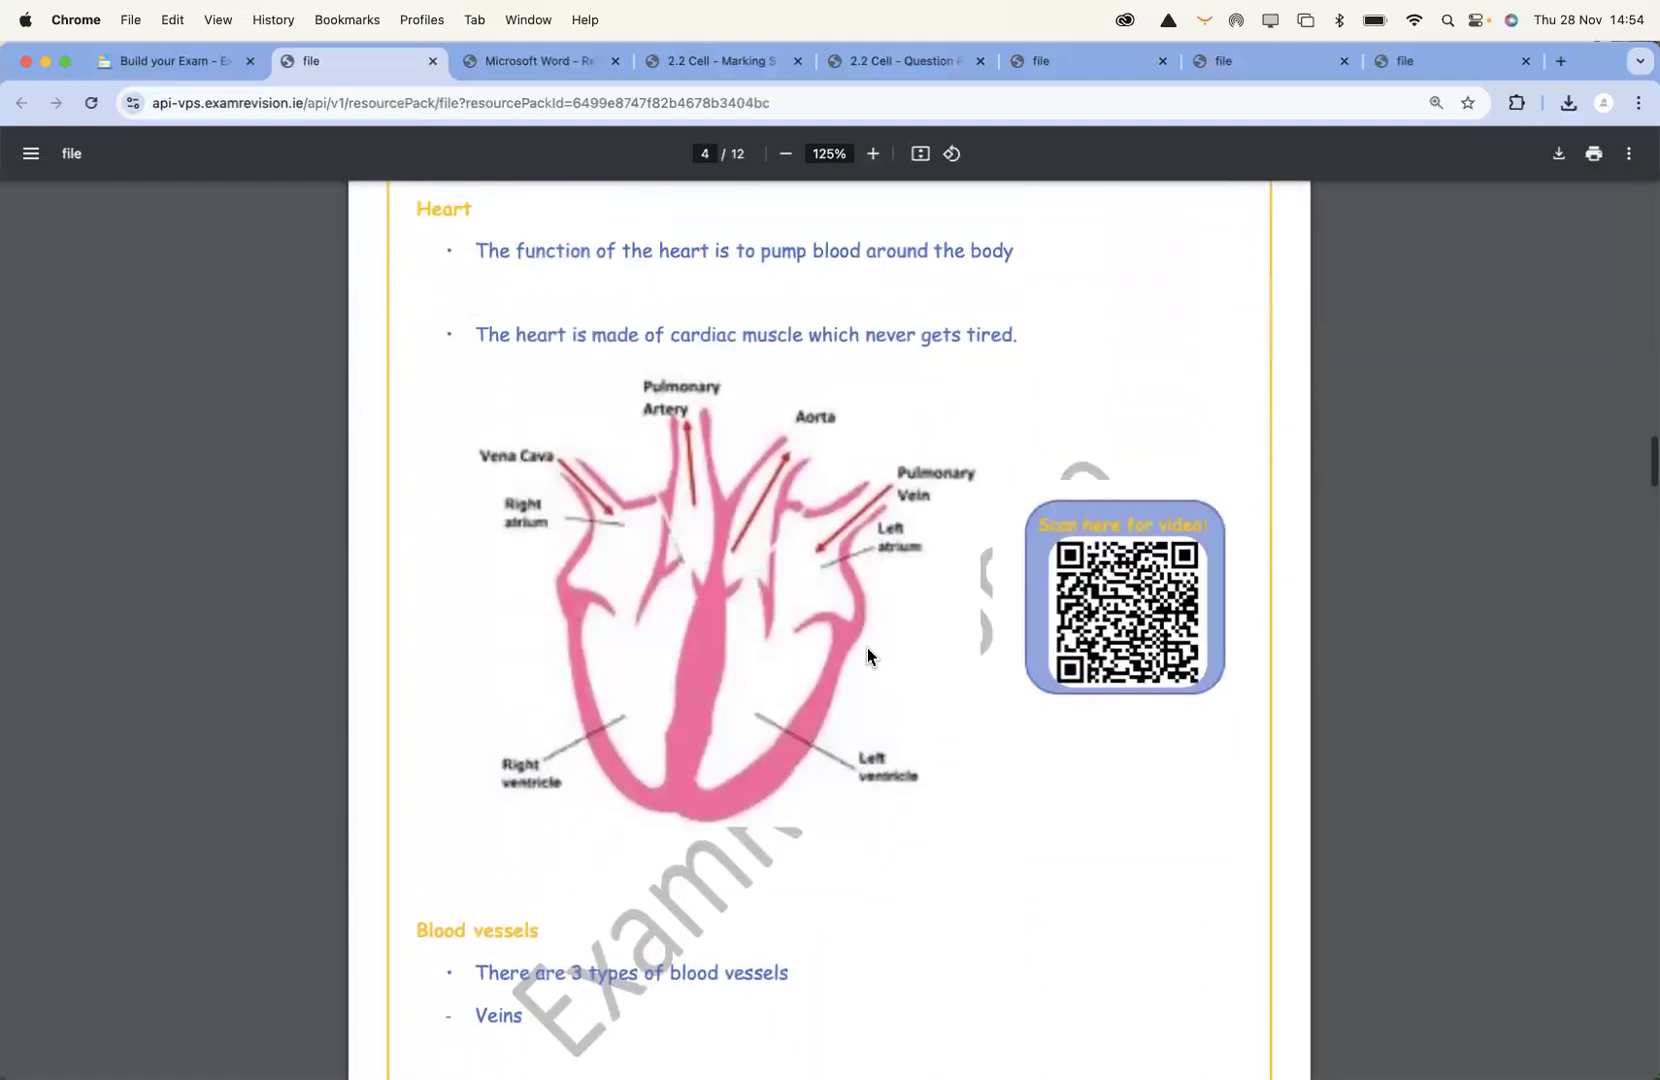
pyautogui.scroll(-15, 798, 404)
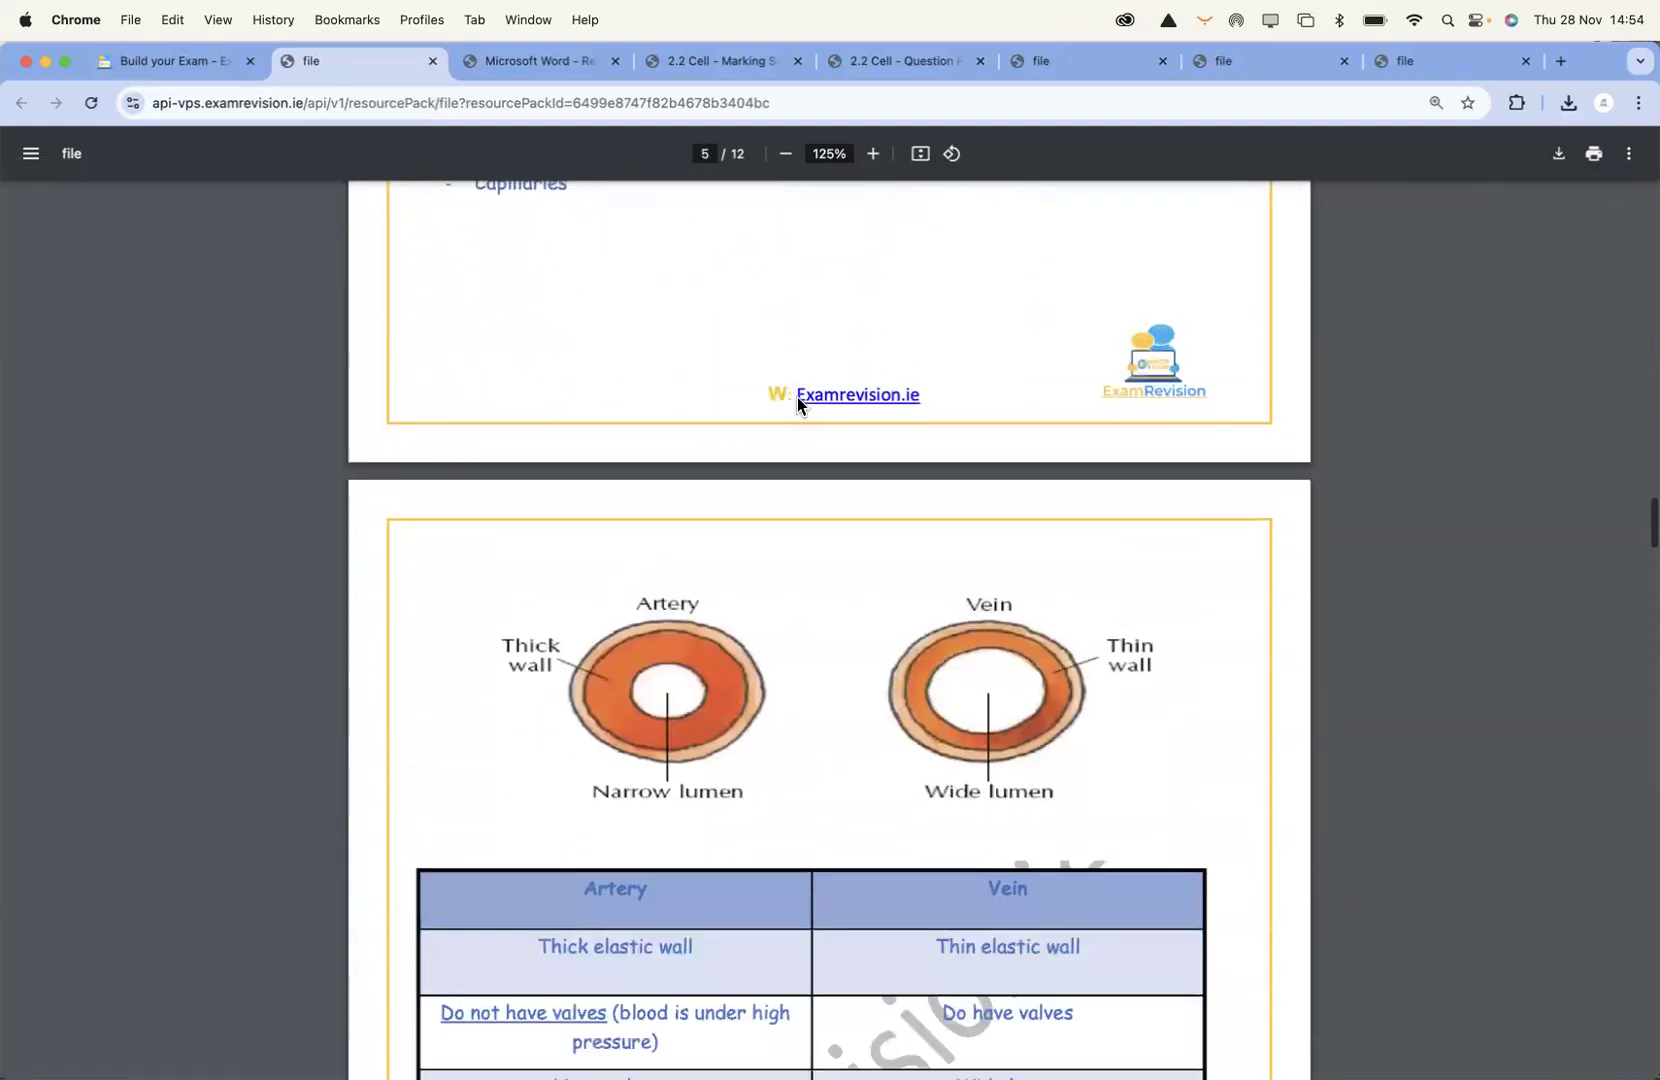
pyautogui.scroll(-20, 798, 404)
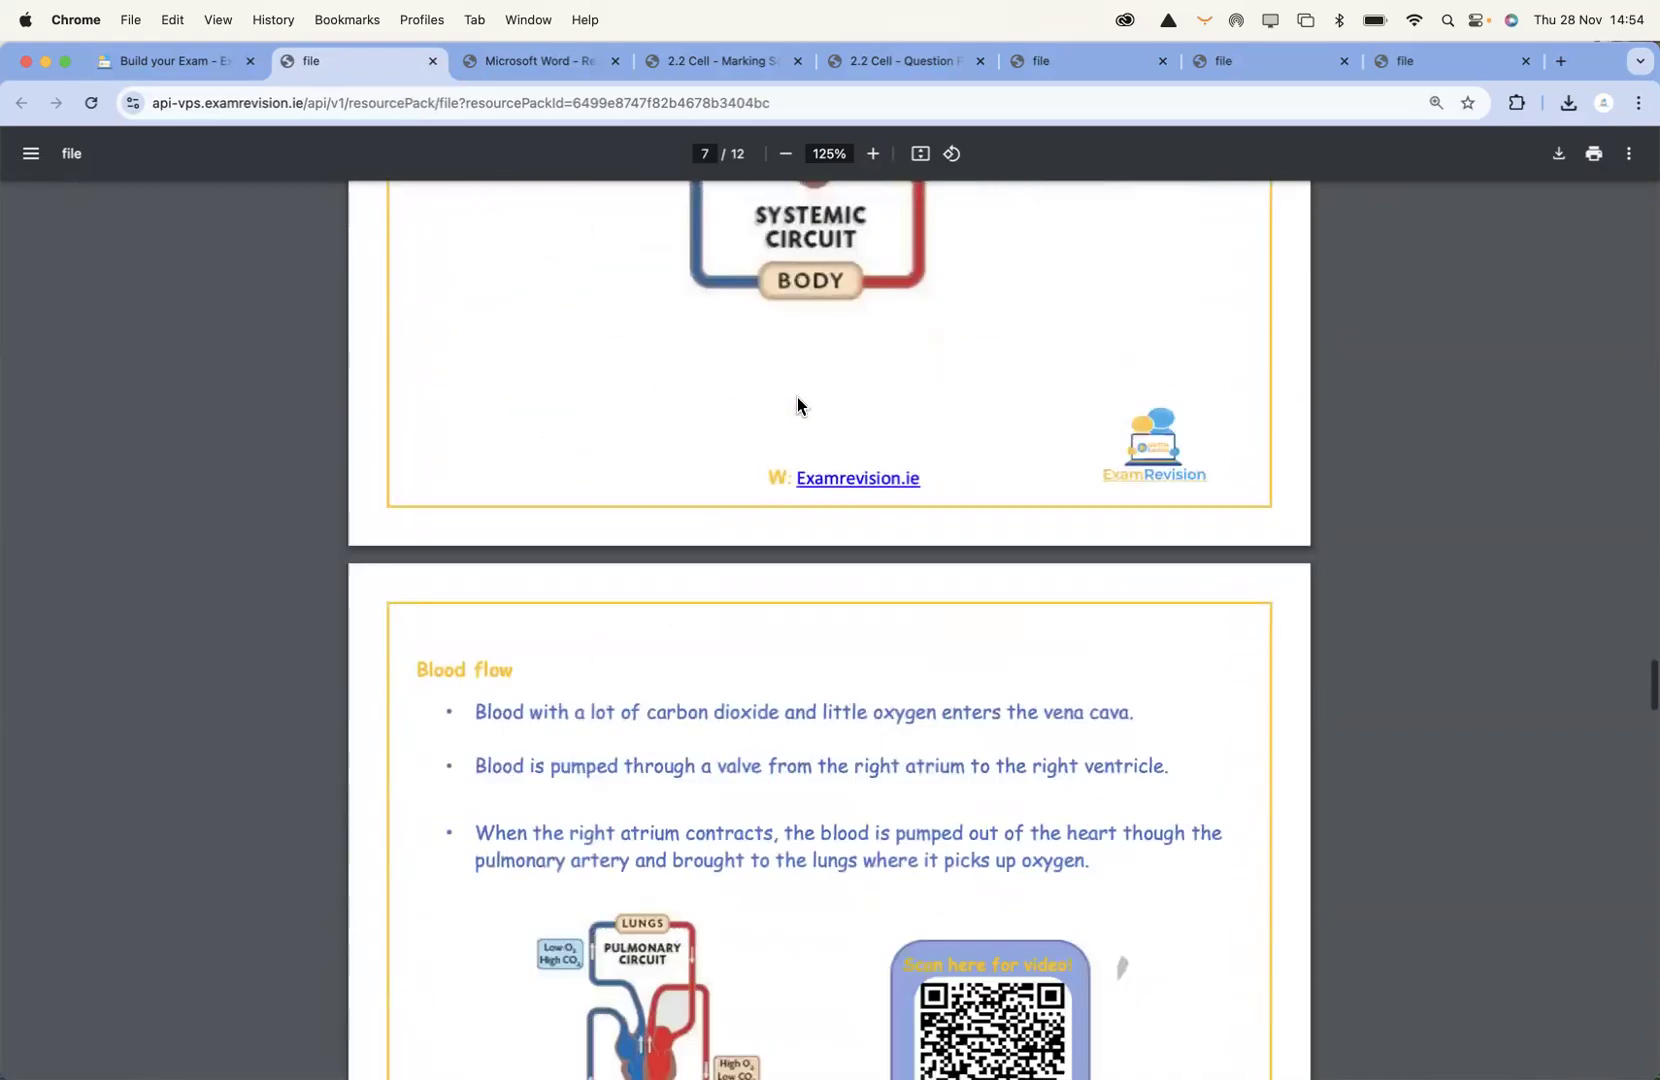
pyautogui.scroll(-20, 798, 404)
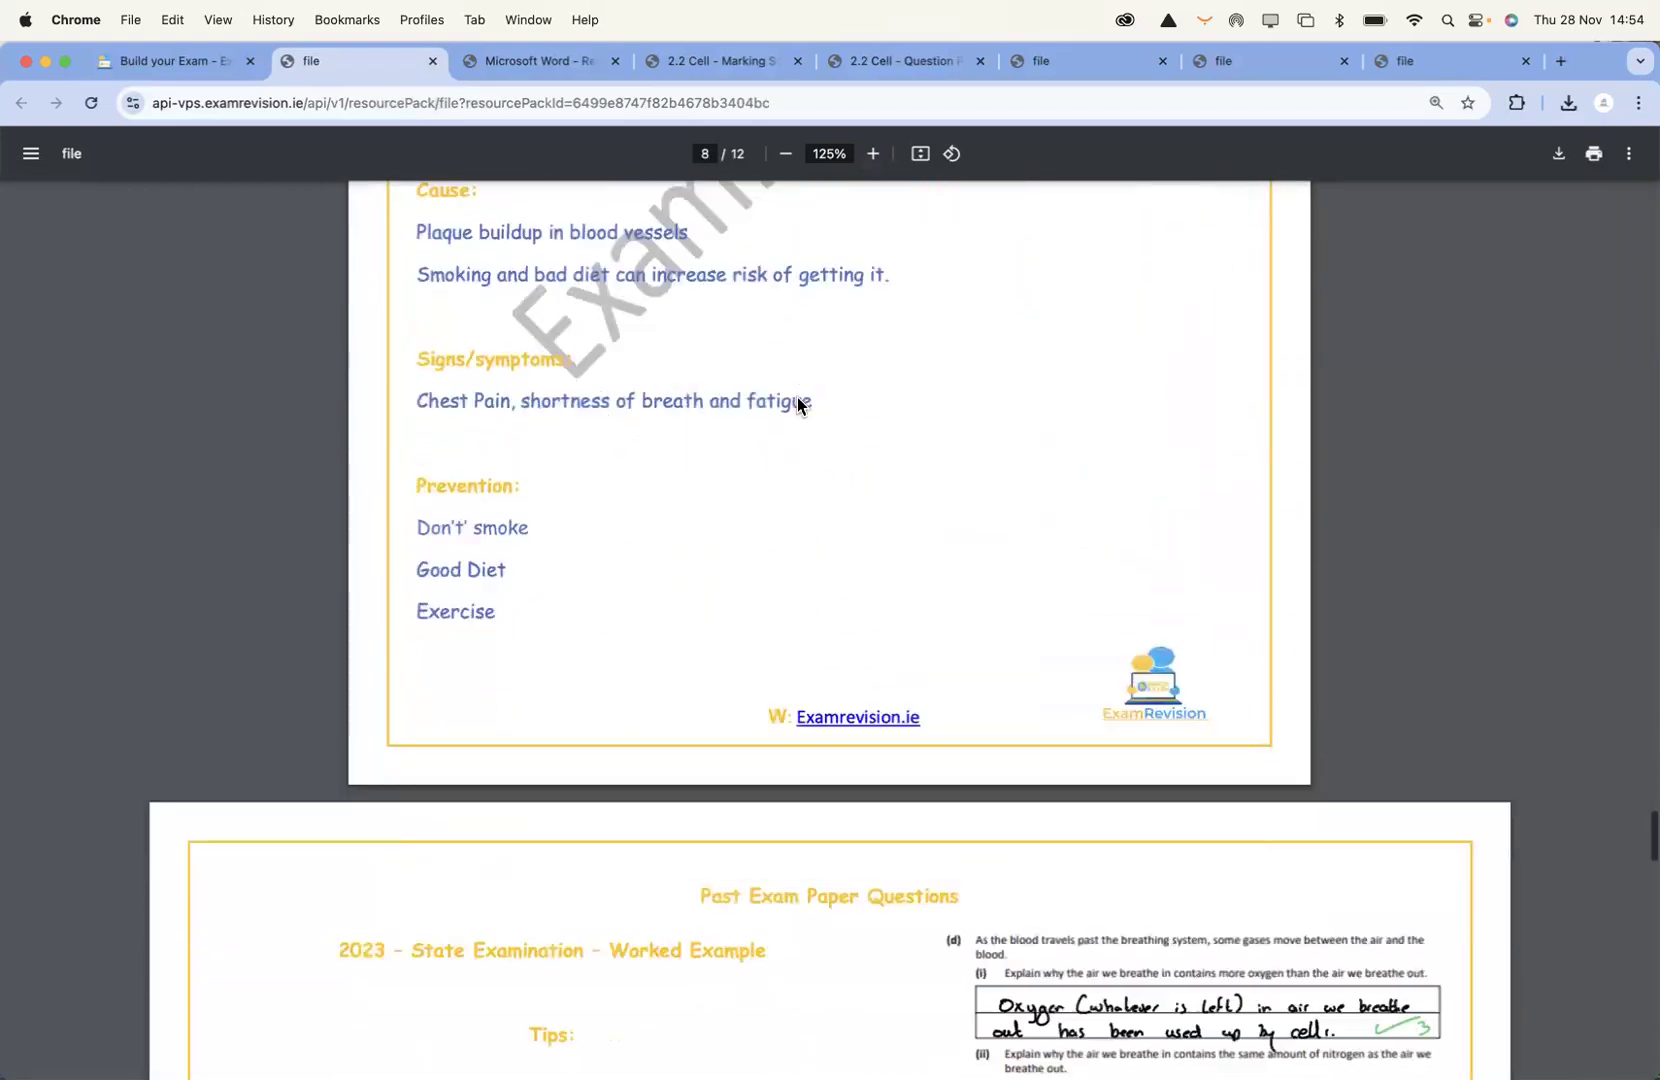
pyautogui.scroll(-3, 798, 404)
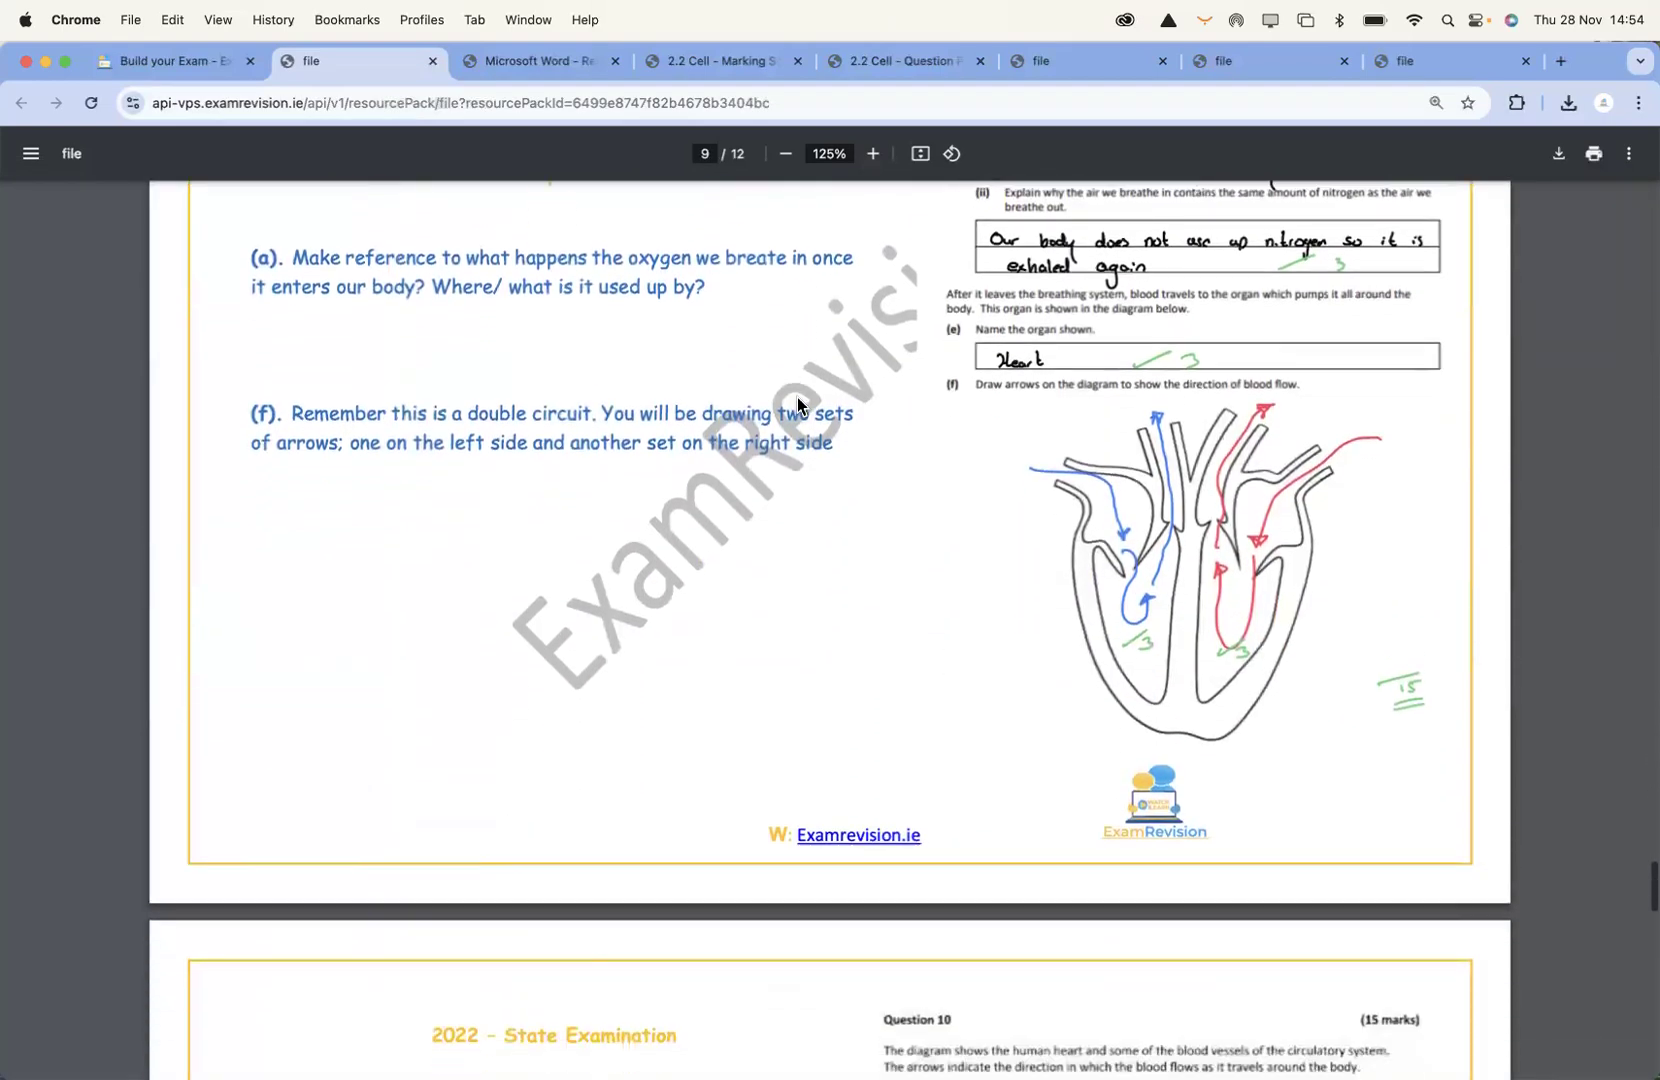
pyautogui.scroll(4, 798, 404)
pyautogui.scroll(1, 798, 404)
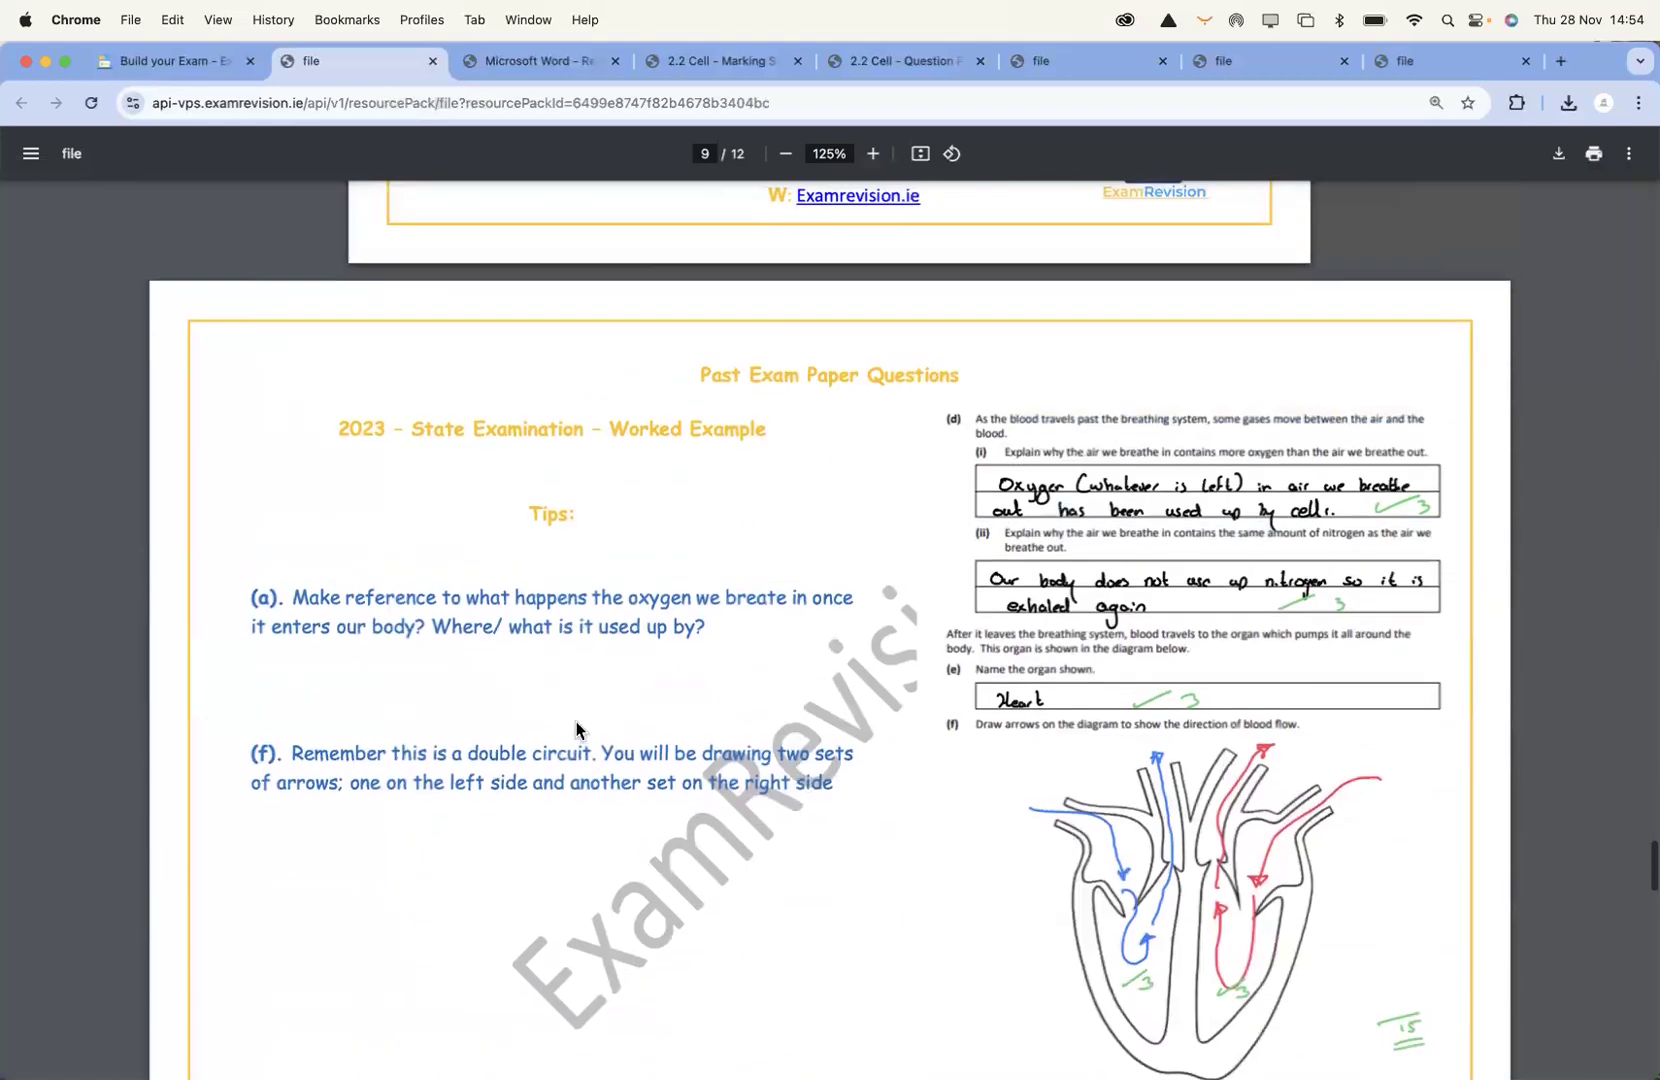
pyautogui.click(201, 68)
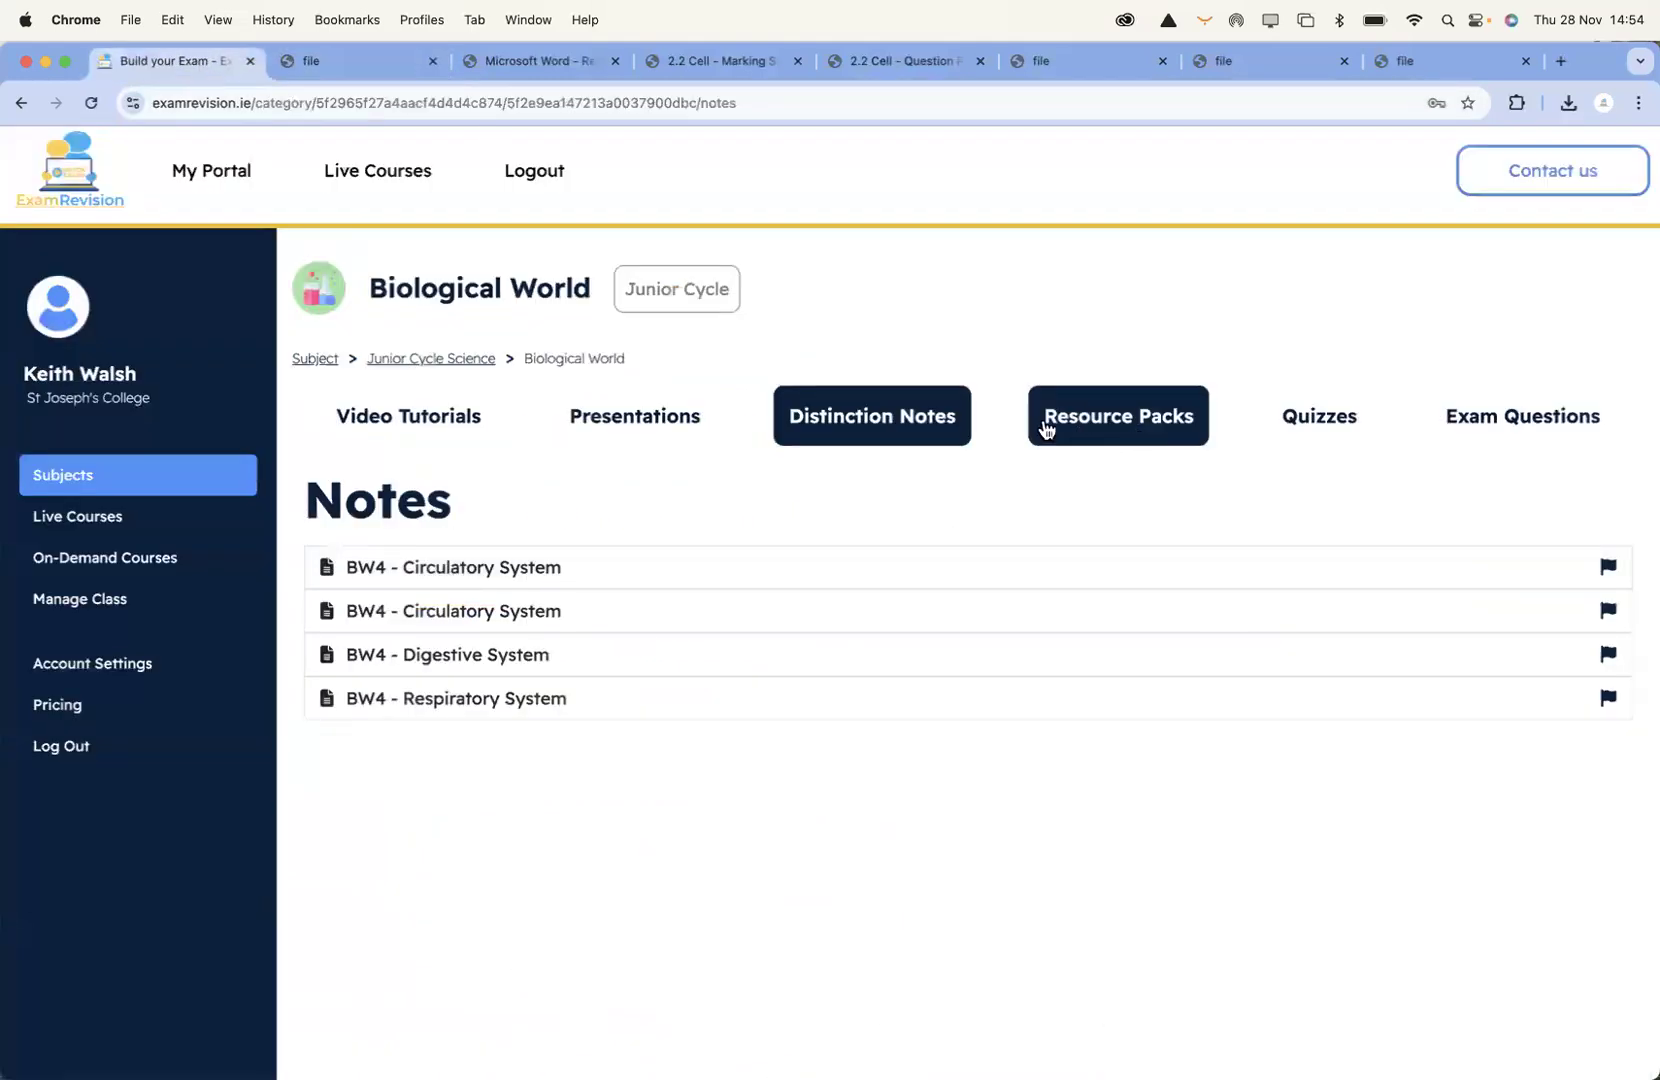
# Try the BW4 - Circulatory System (1) quiz, view the exam questions, then return to Subjects
pyautogui.click(1335, 422)
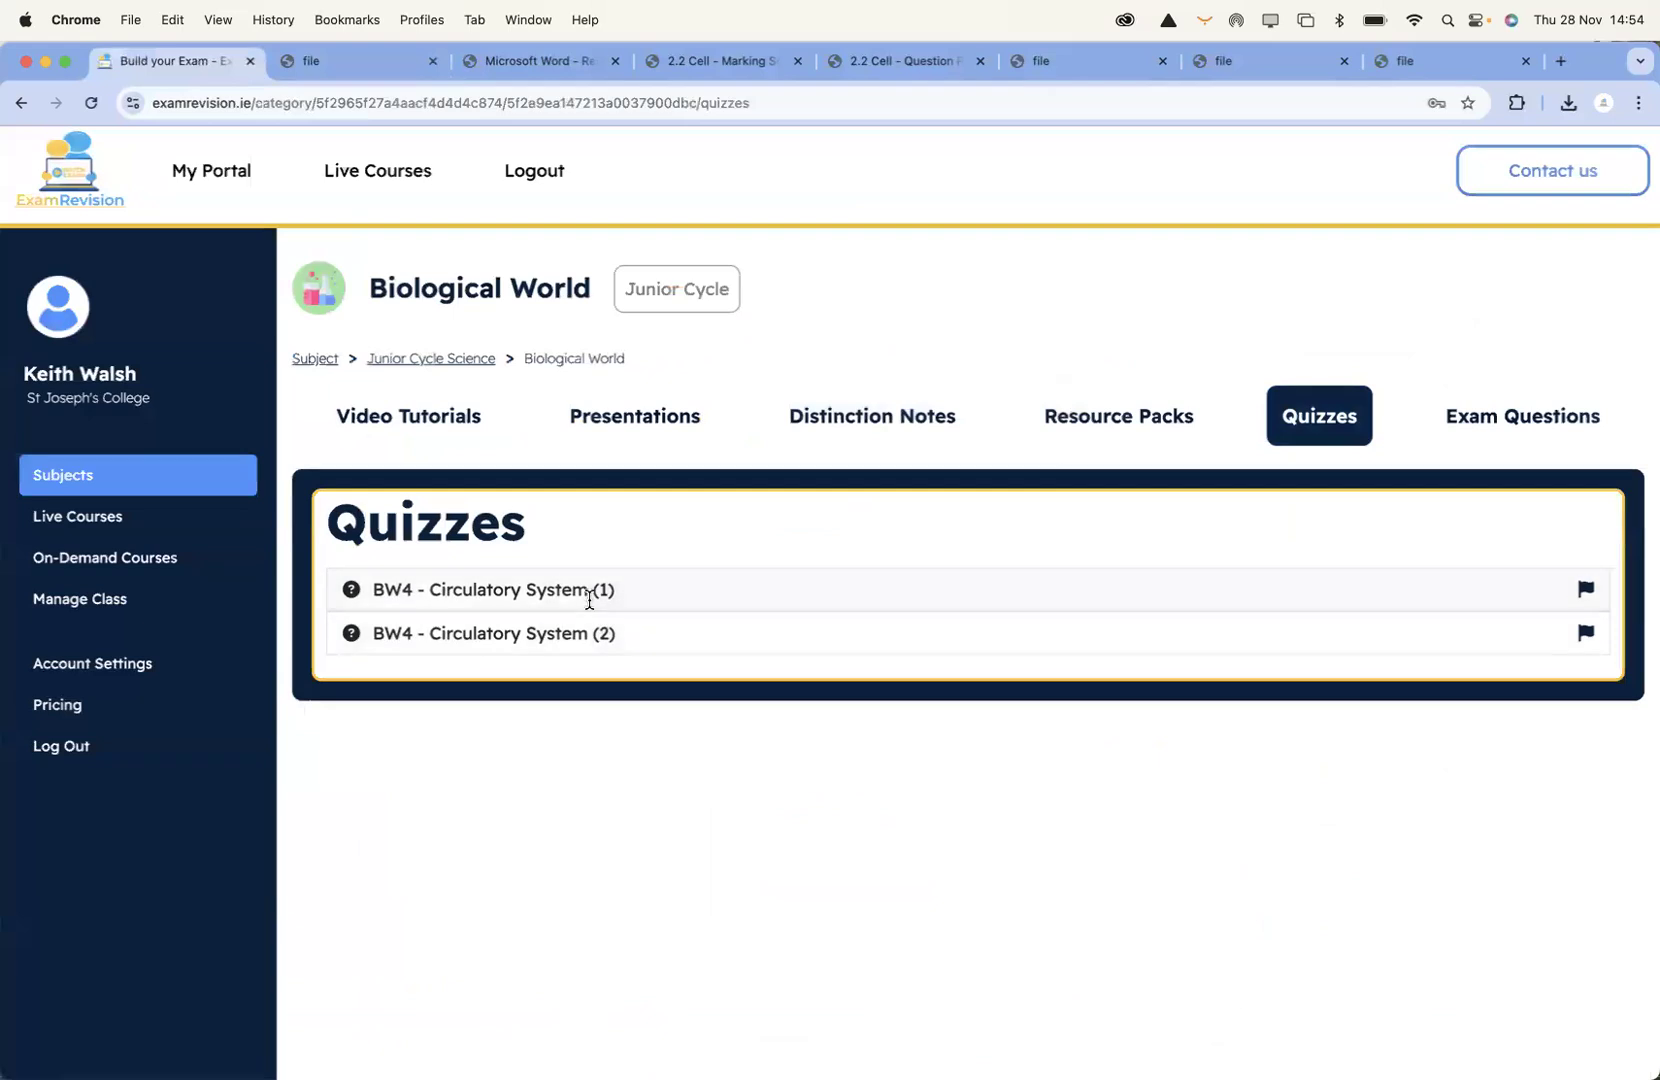
pyautogui.click(588, 600)
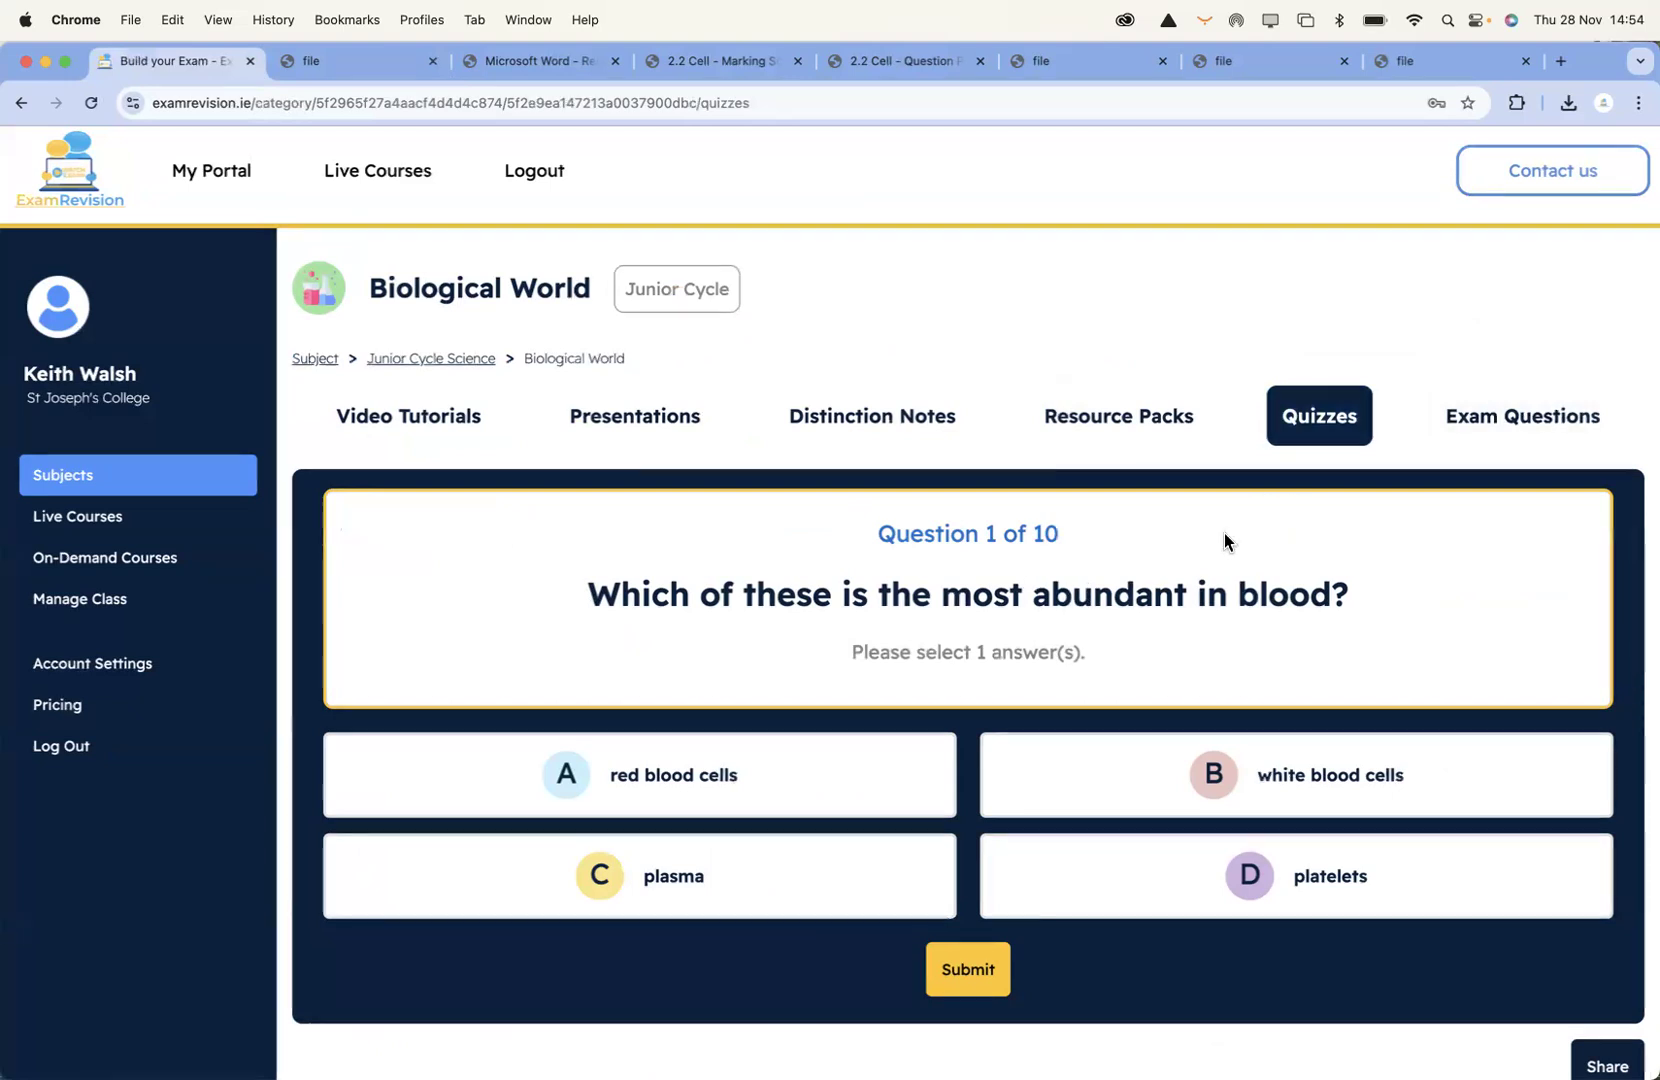
pyautogui.click(1482, 416)
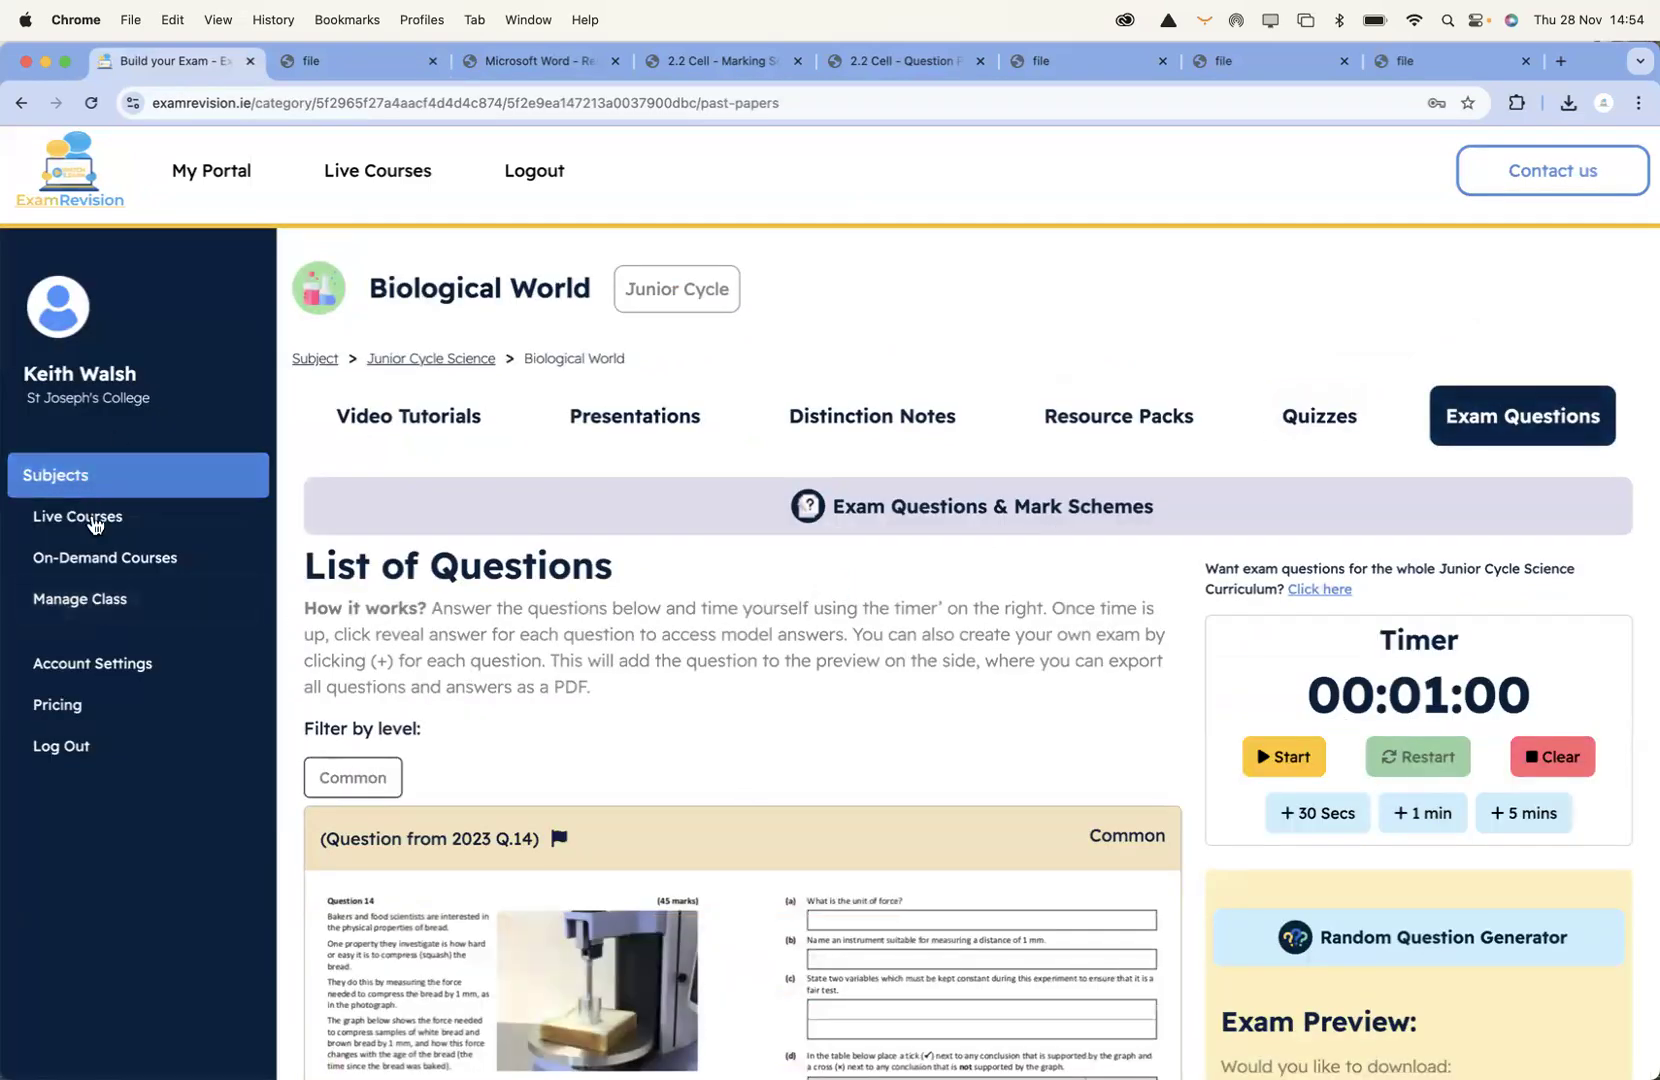
pyautogui.click(97, 595)
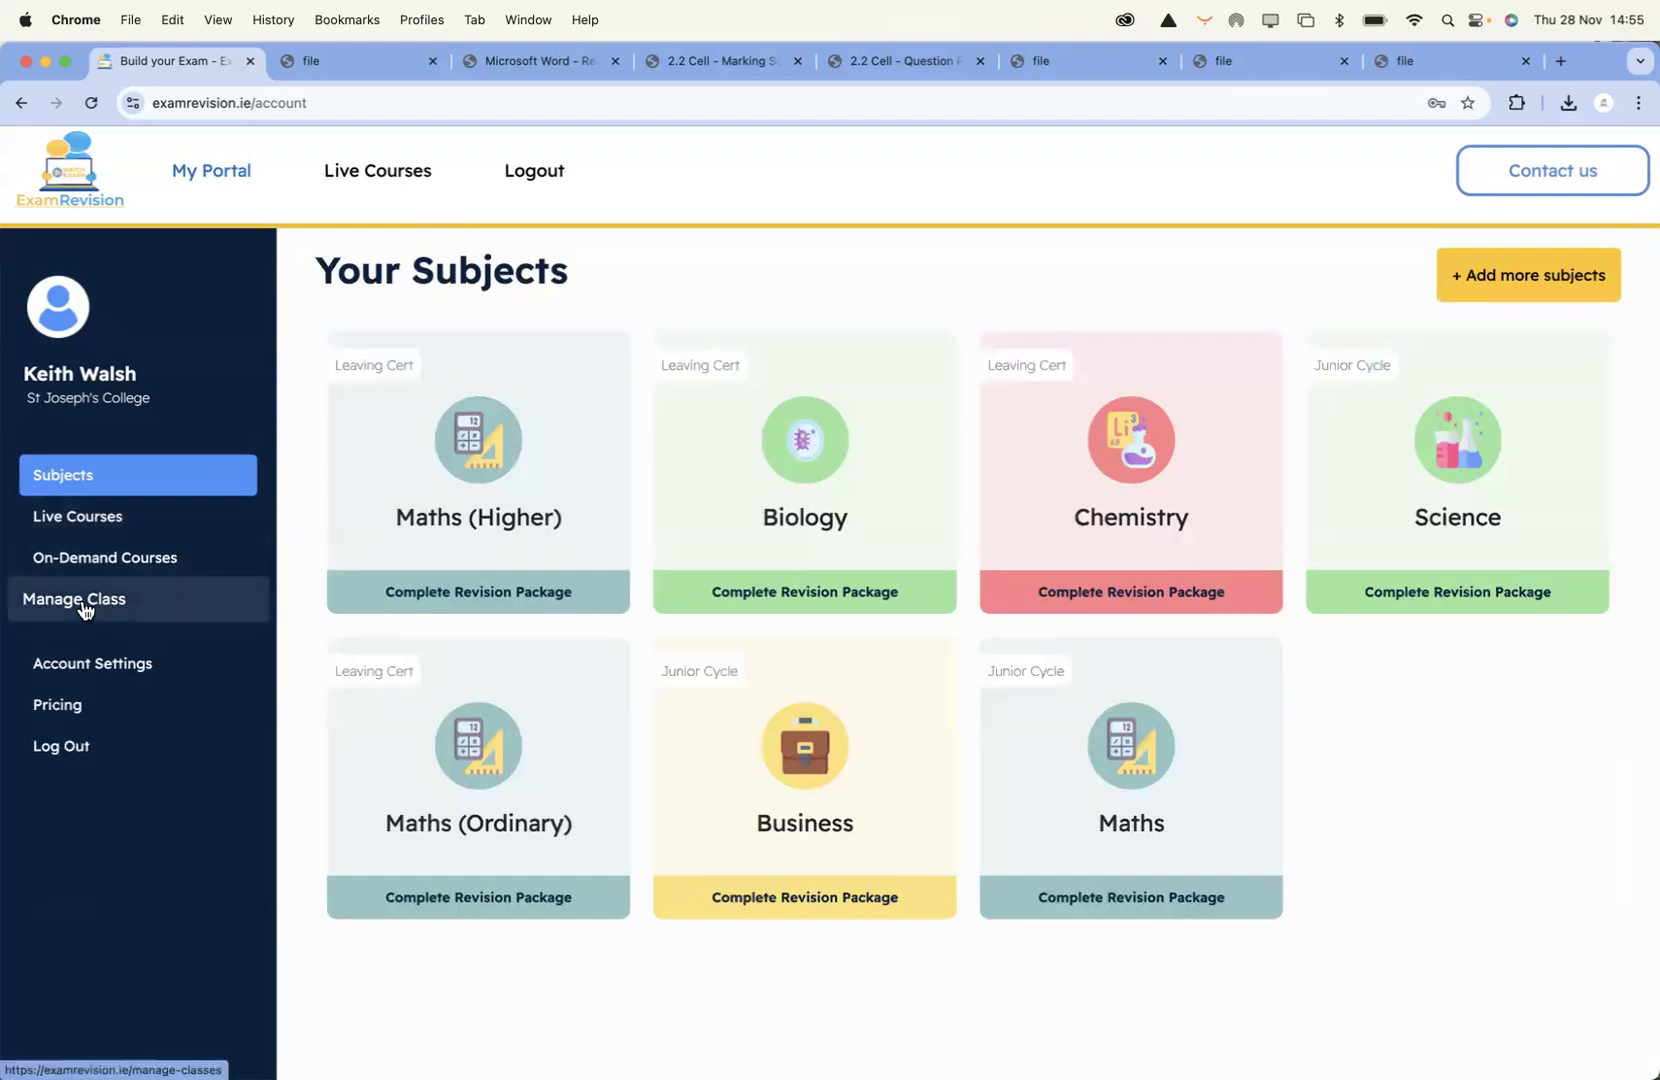
# Go to Manage Class and view progress for the 5th Year Geography class
pyautogui.click(125, 603)
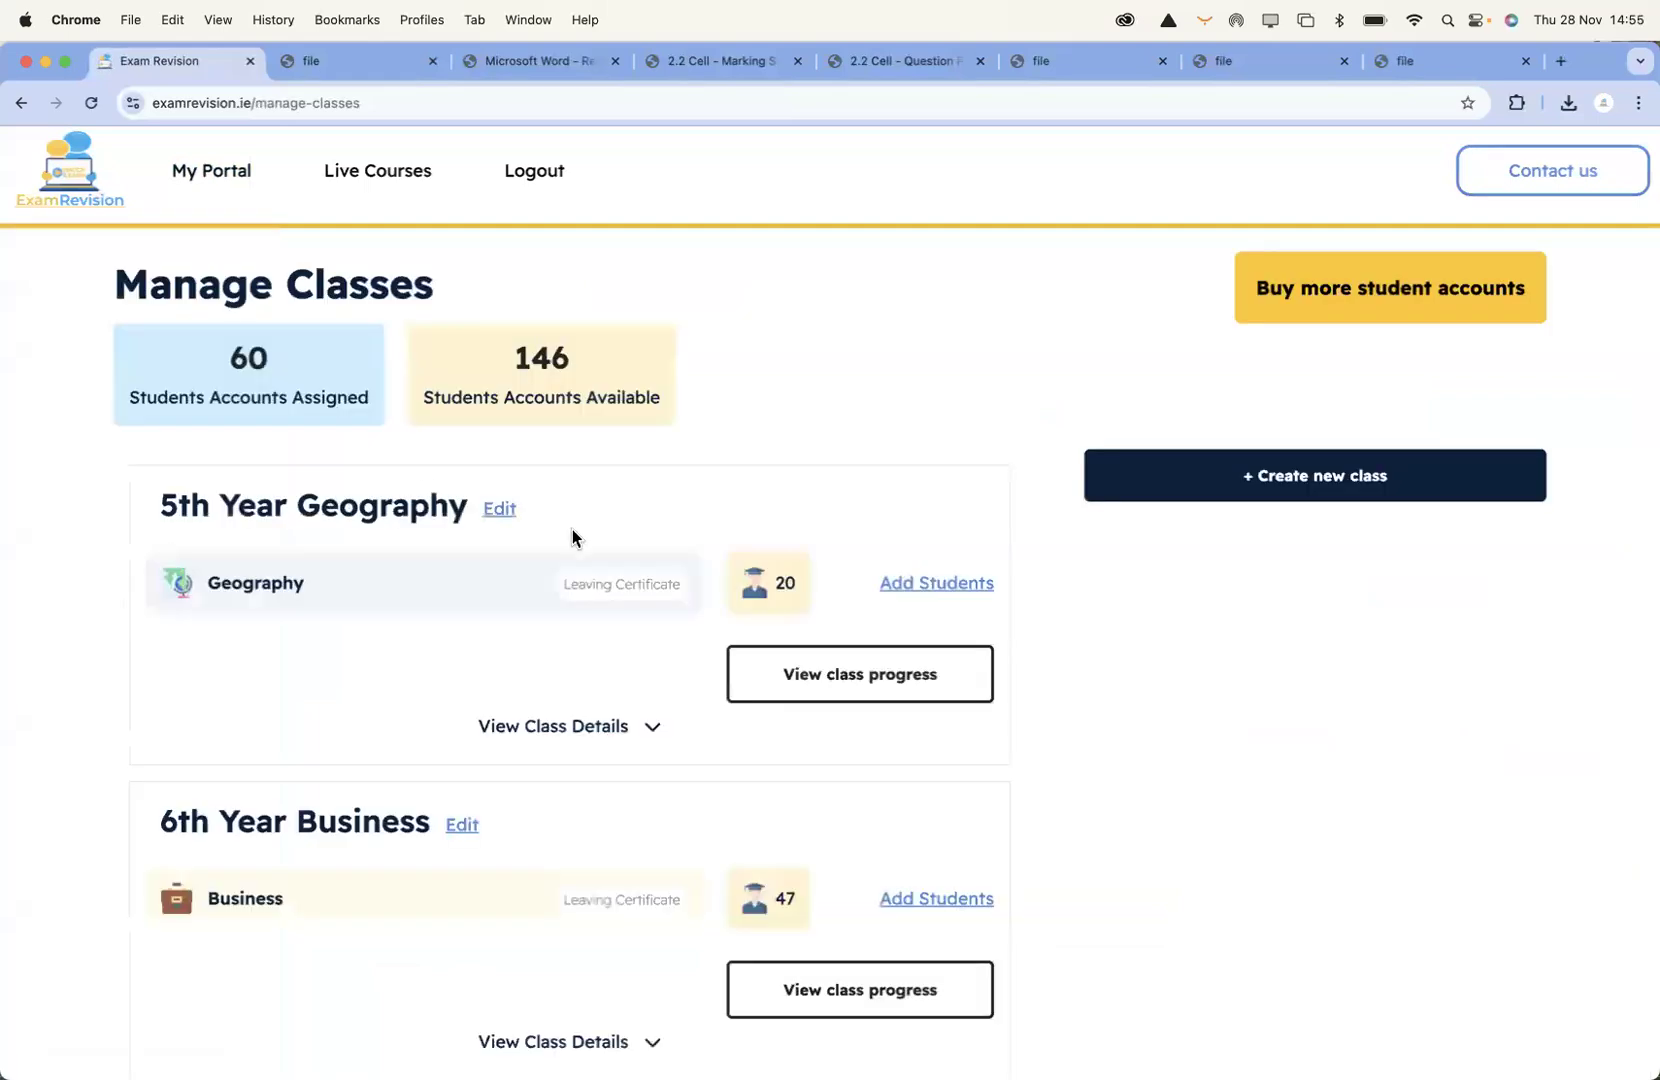
pyautogui.scroll(-3, 572, 537)
pyautogui.scroll(1, 574, 537)
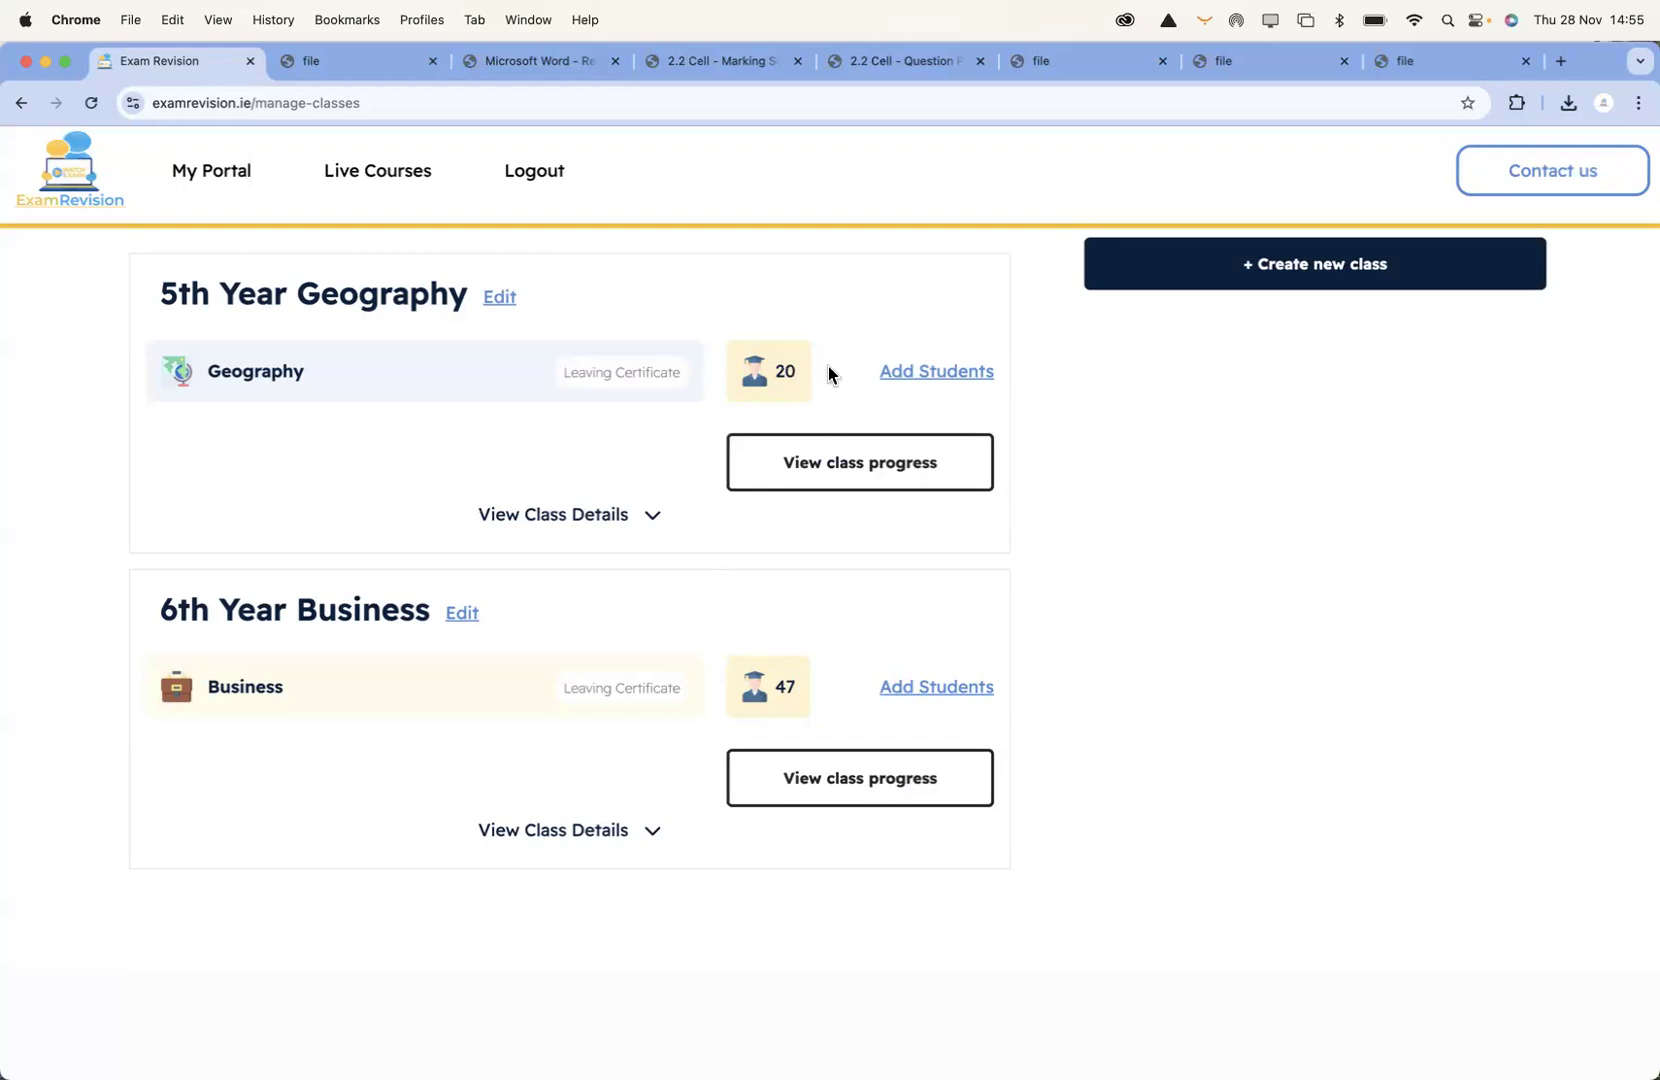
pyautogui.click(857, 476)
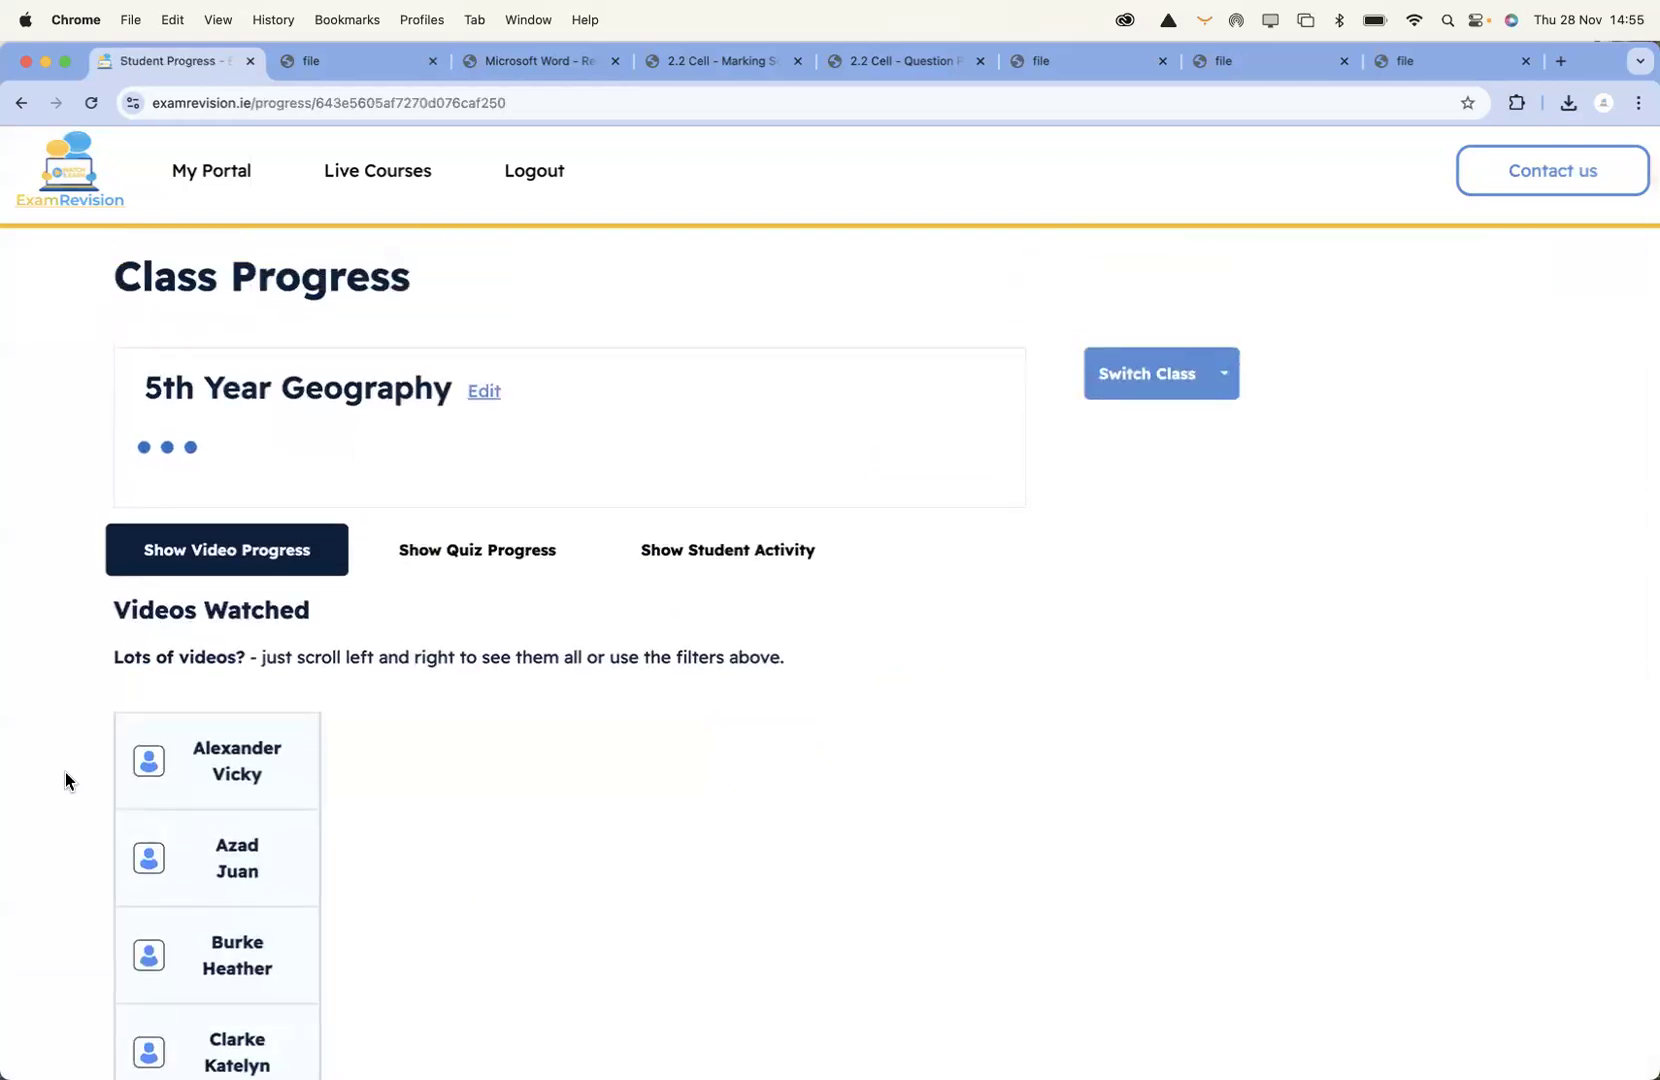
# Scroll the Videos Watched grid across topics from Structure of the Earth to Economic Value of Rocks
pyautogui.scroll(-5, 50, 778)
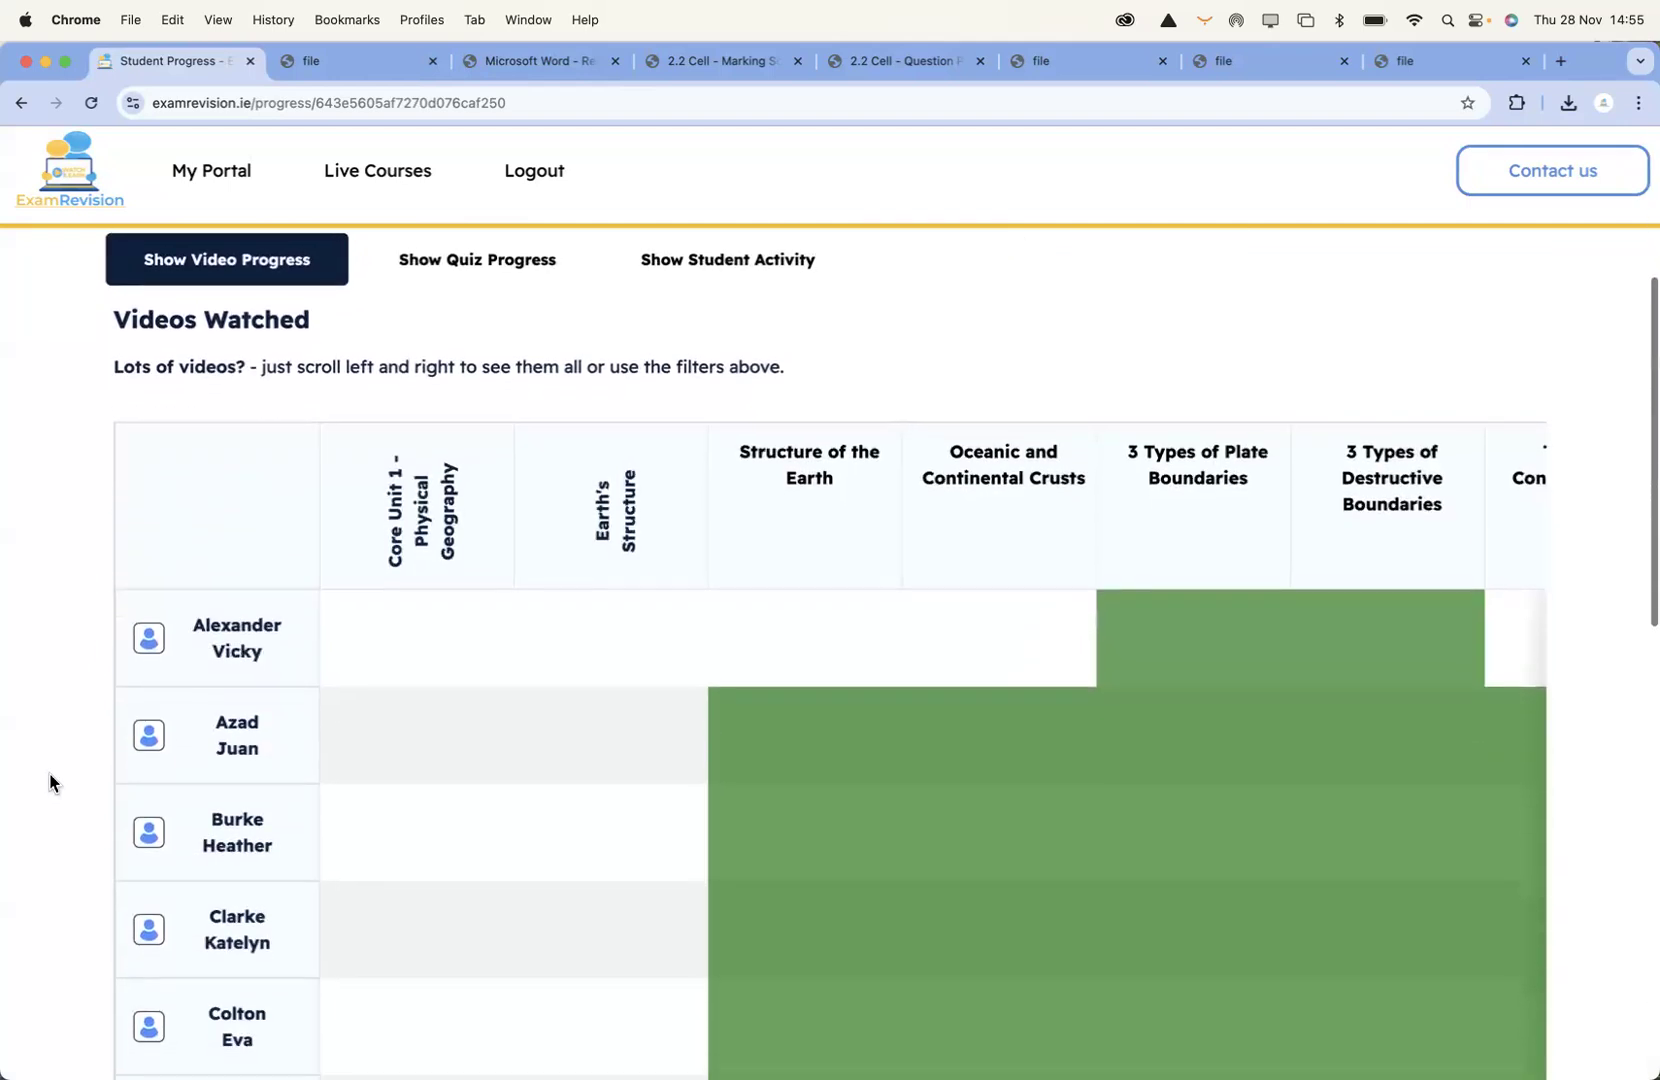
pyautogui.hscroll(5, 527, 648)
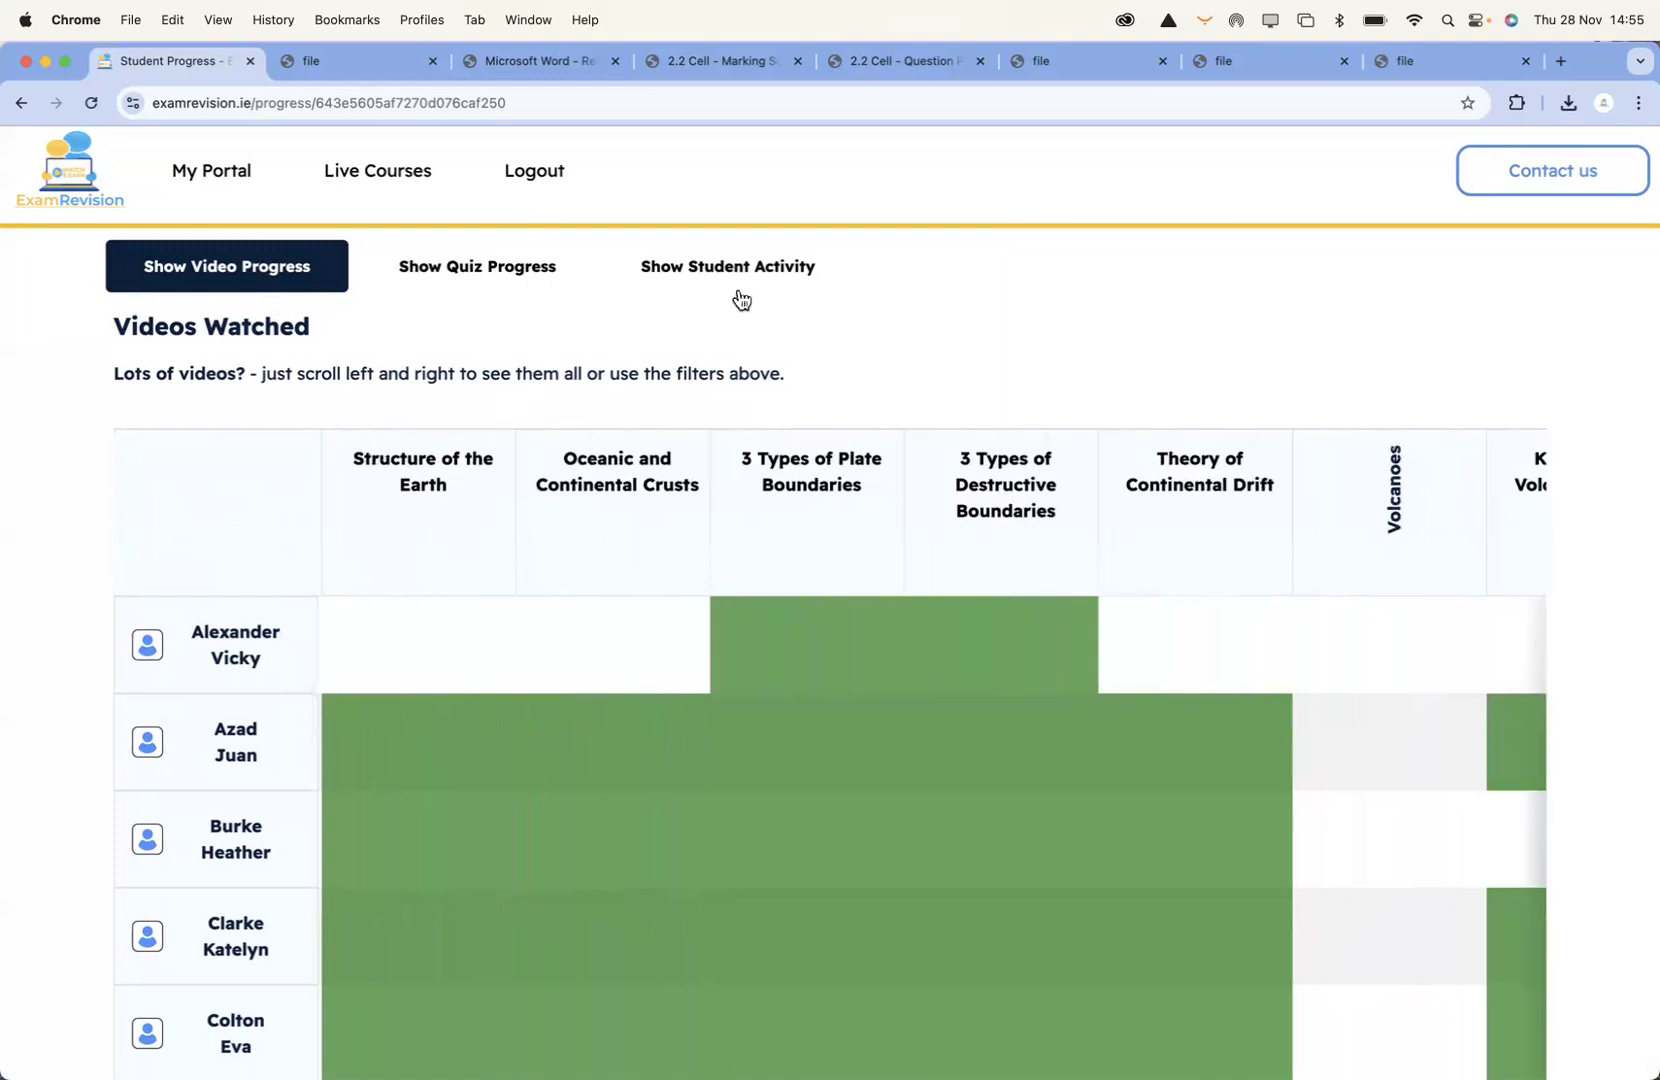
pyautogui.scroll(-4, 14, 626)
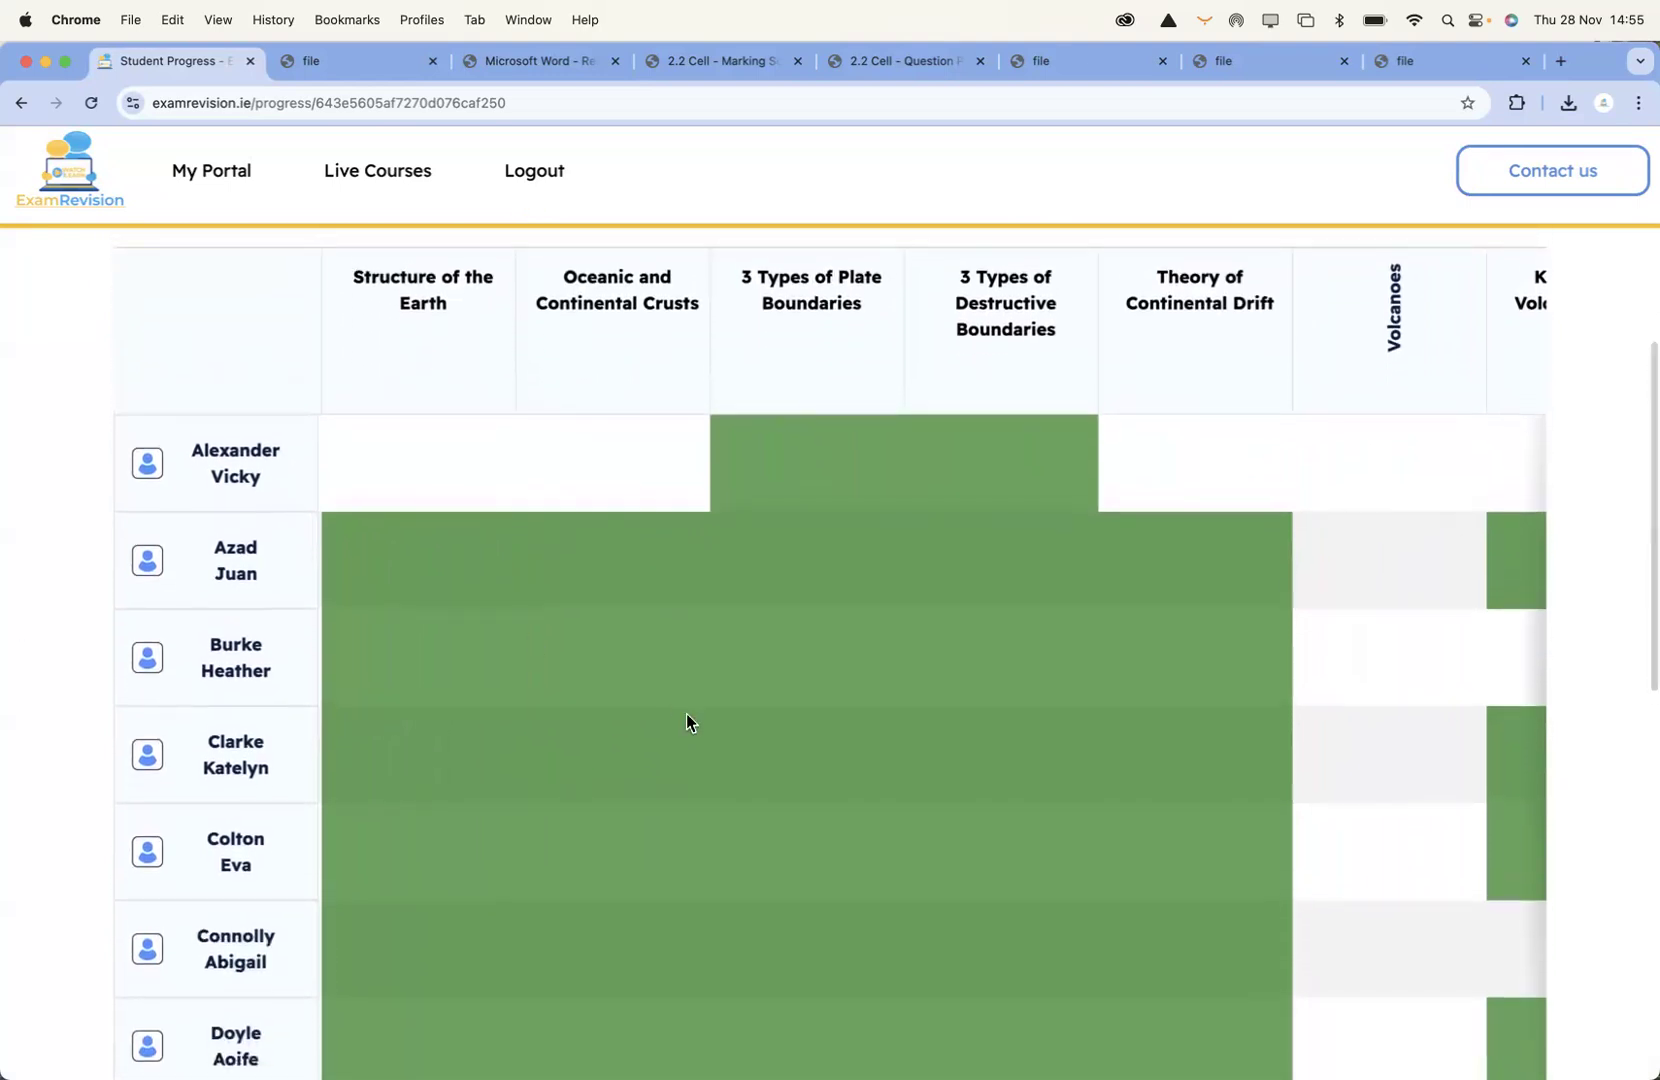
pyautogui.hscroll(-1, 686, 713)
pyautogui.hscroll(20, 757, 520)
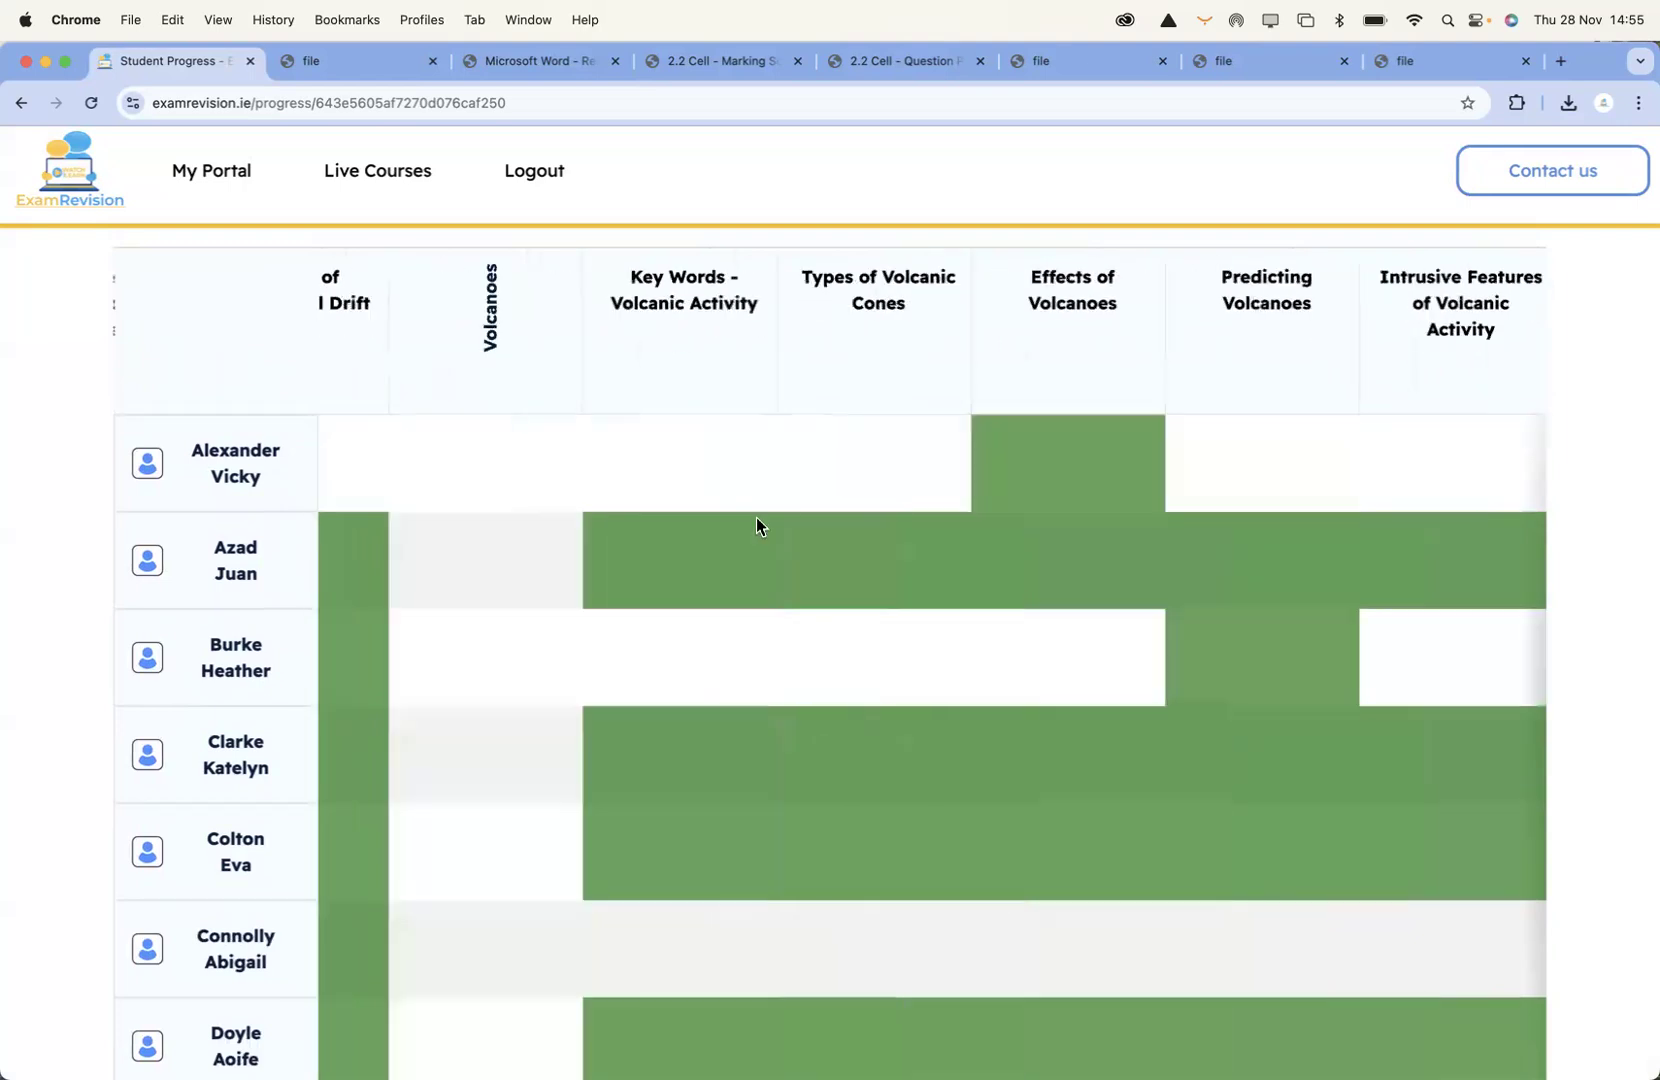
pyautogui.hscroll(20, 757, 521)
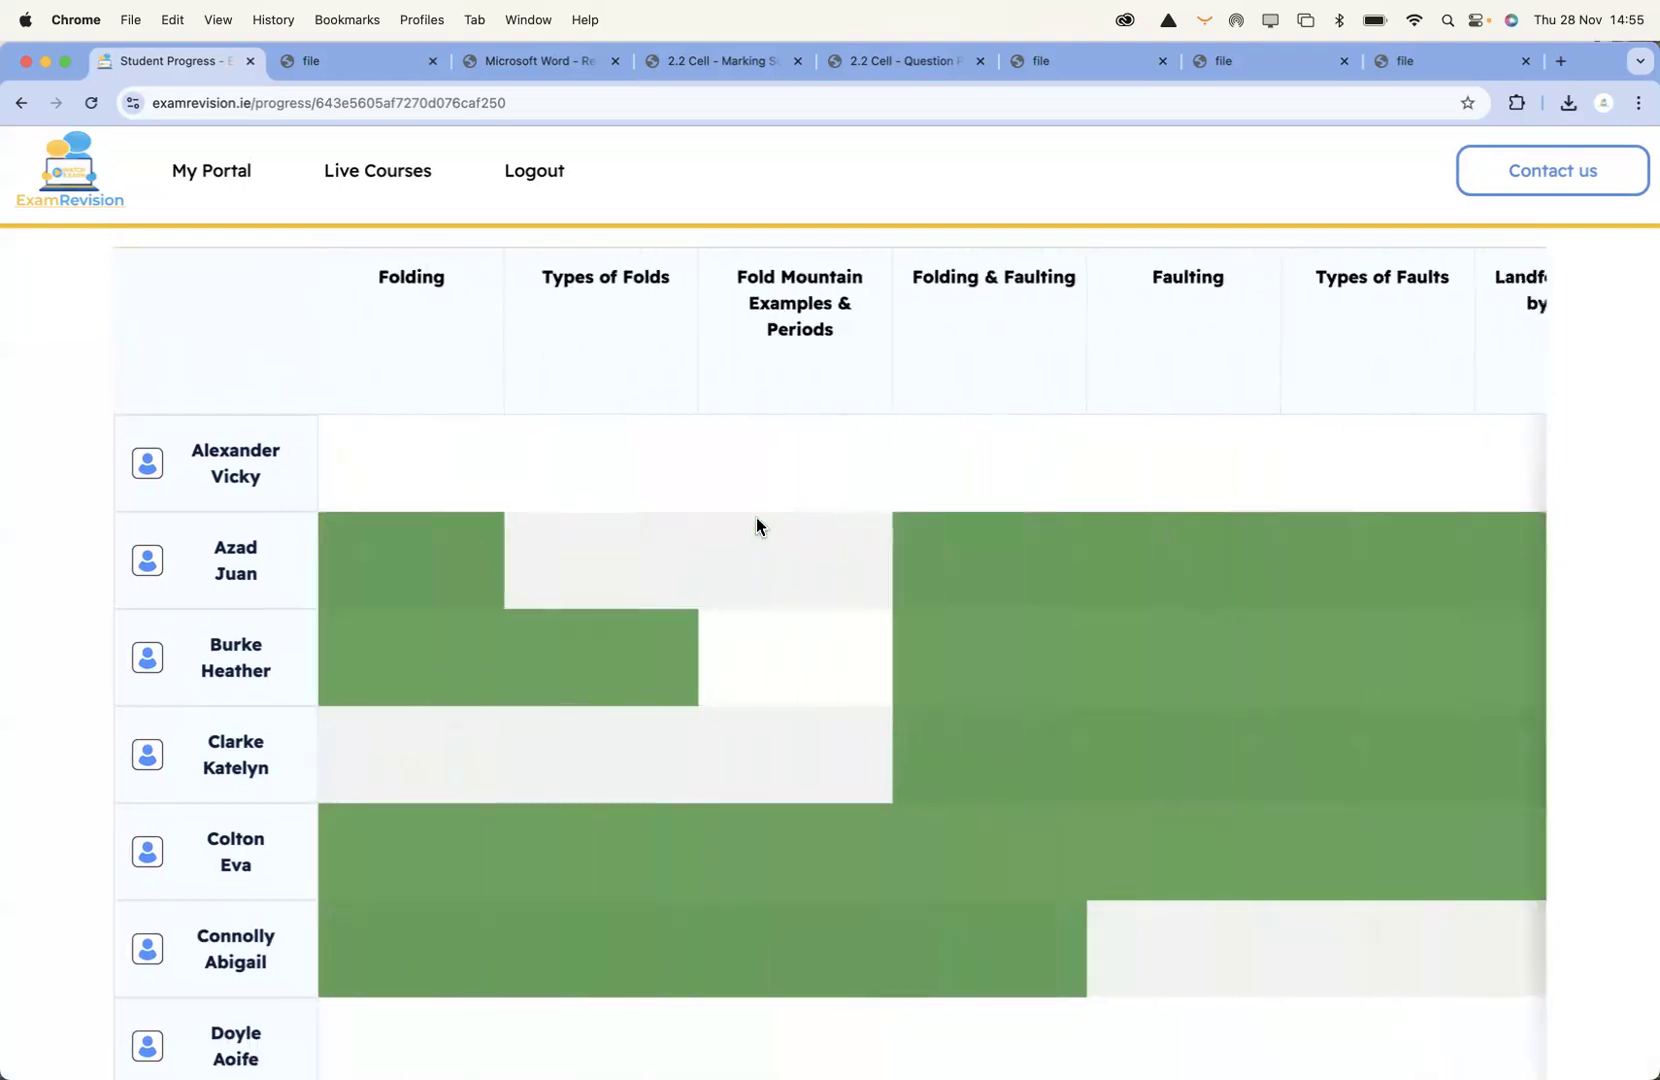
pyautogui.hscroll(-3, 756, 517)
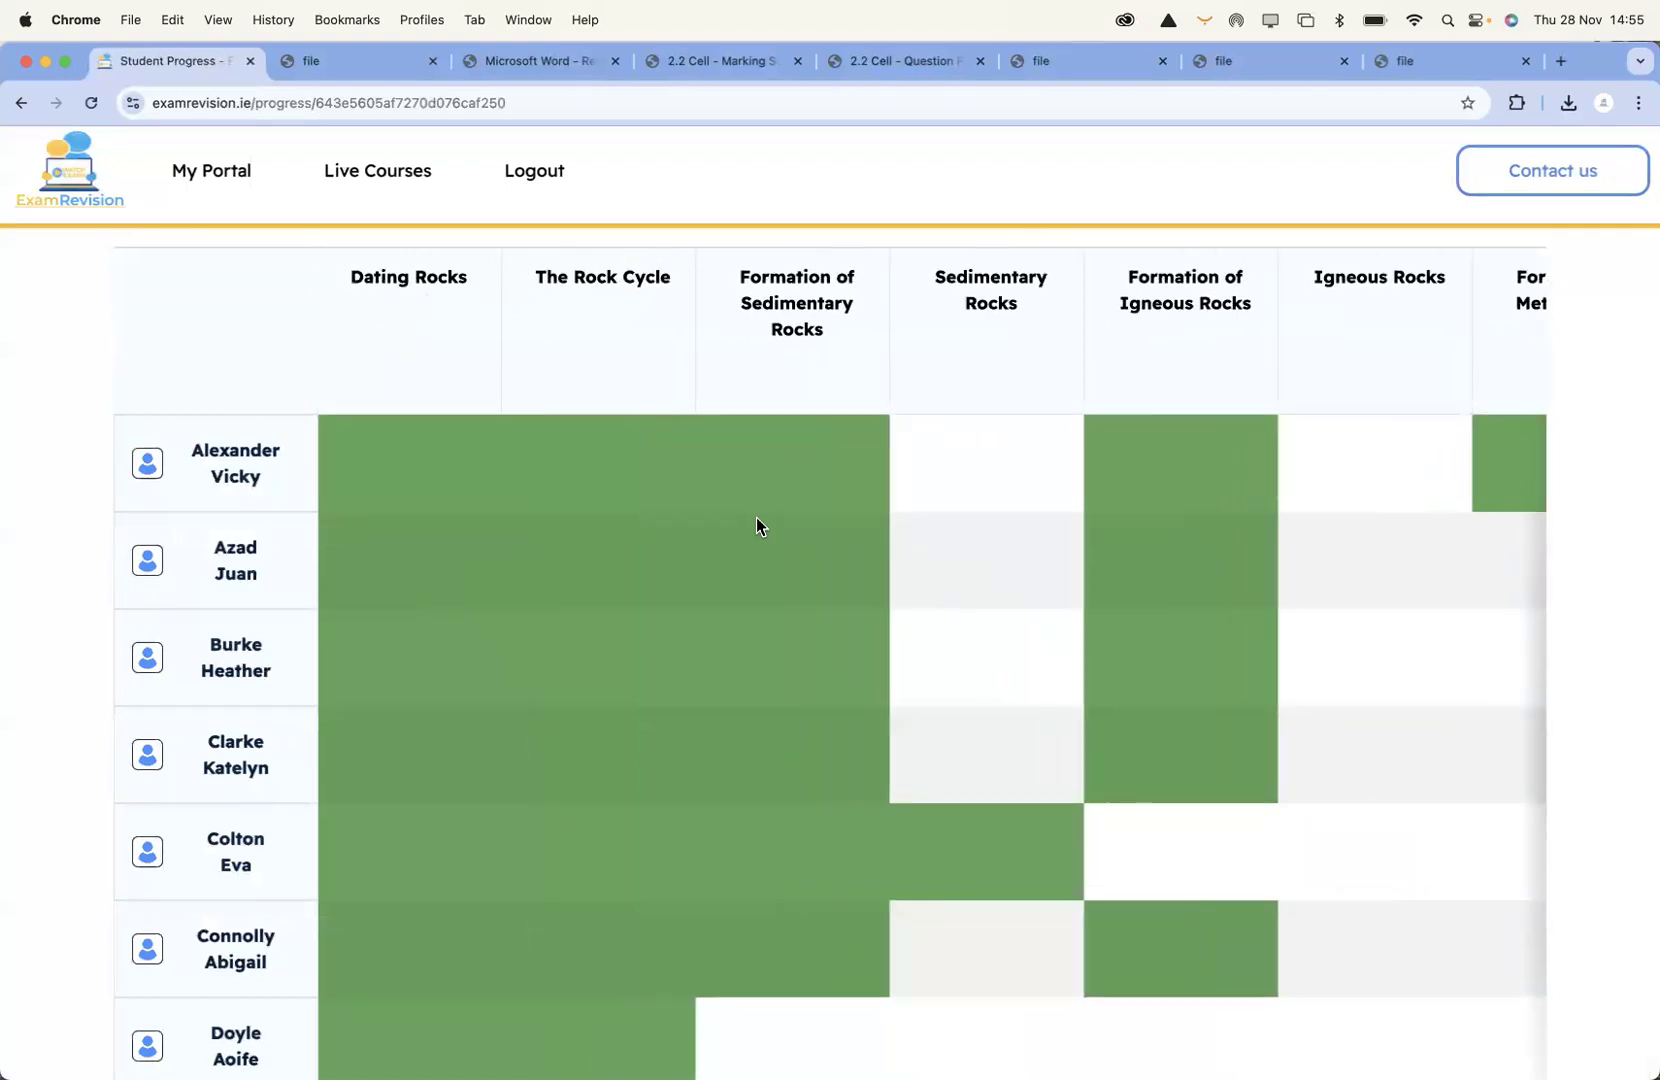
pyautogui.scroll(1, 756, 517)
pyautogui.scroll(-2, 756, 517)
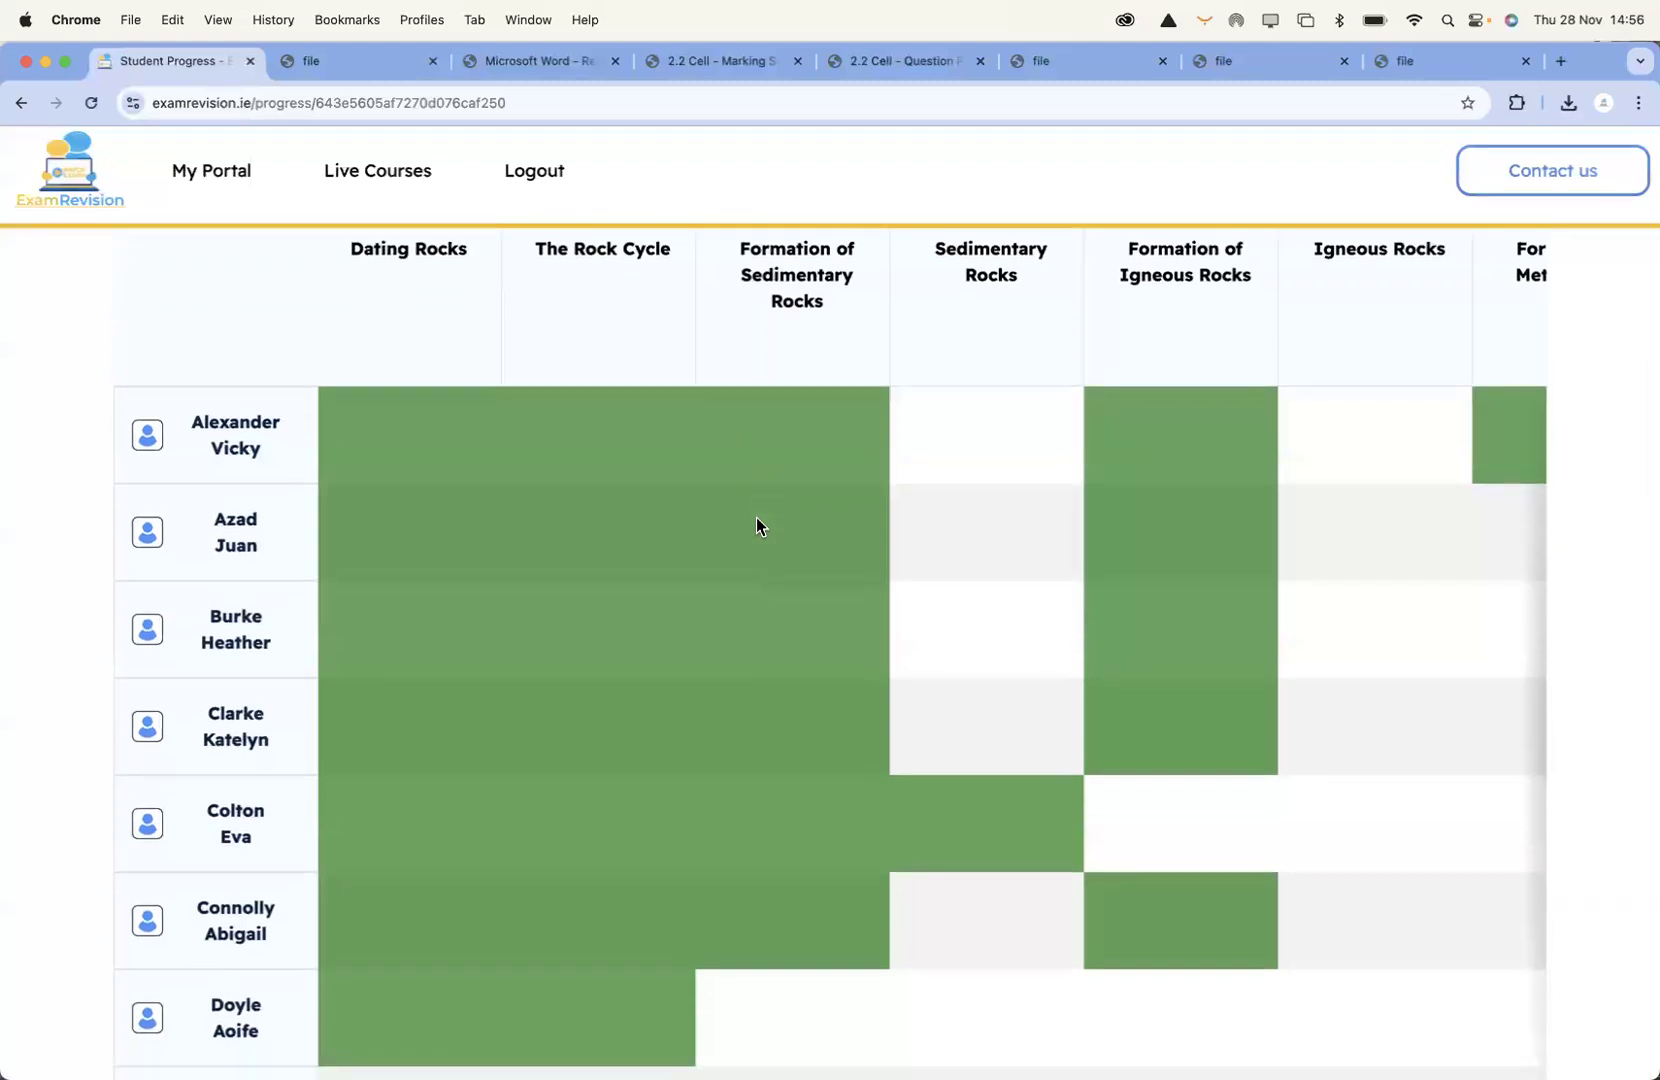
pyautogui.hscroll(15, 756, 526)
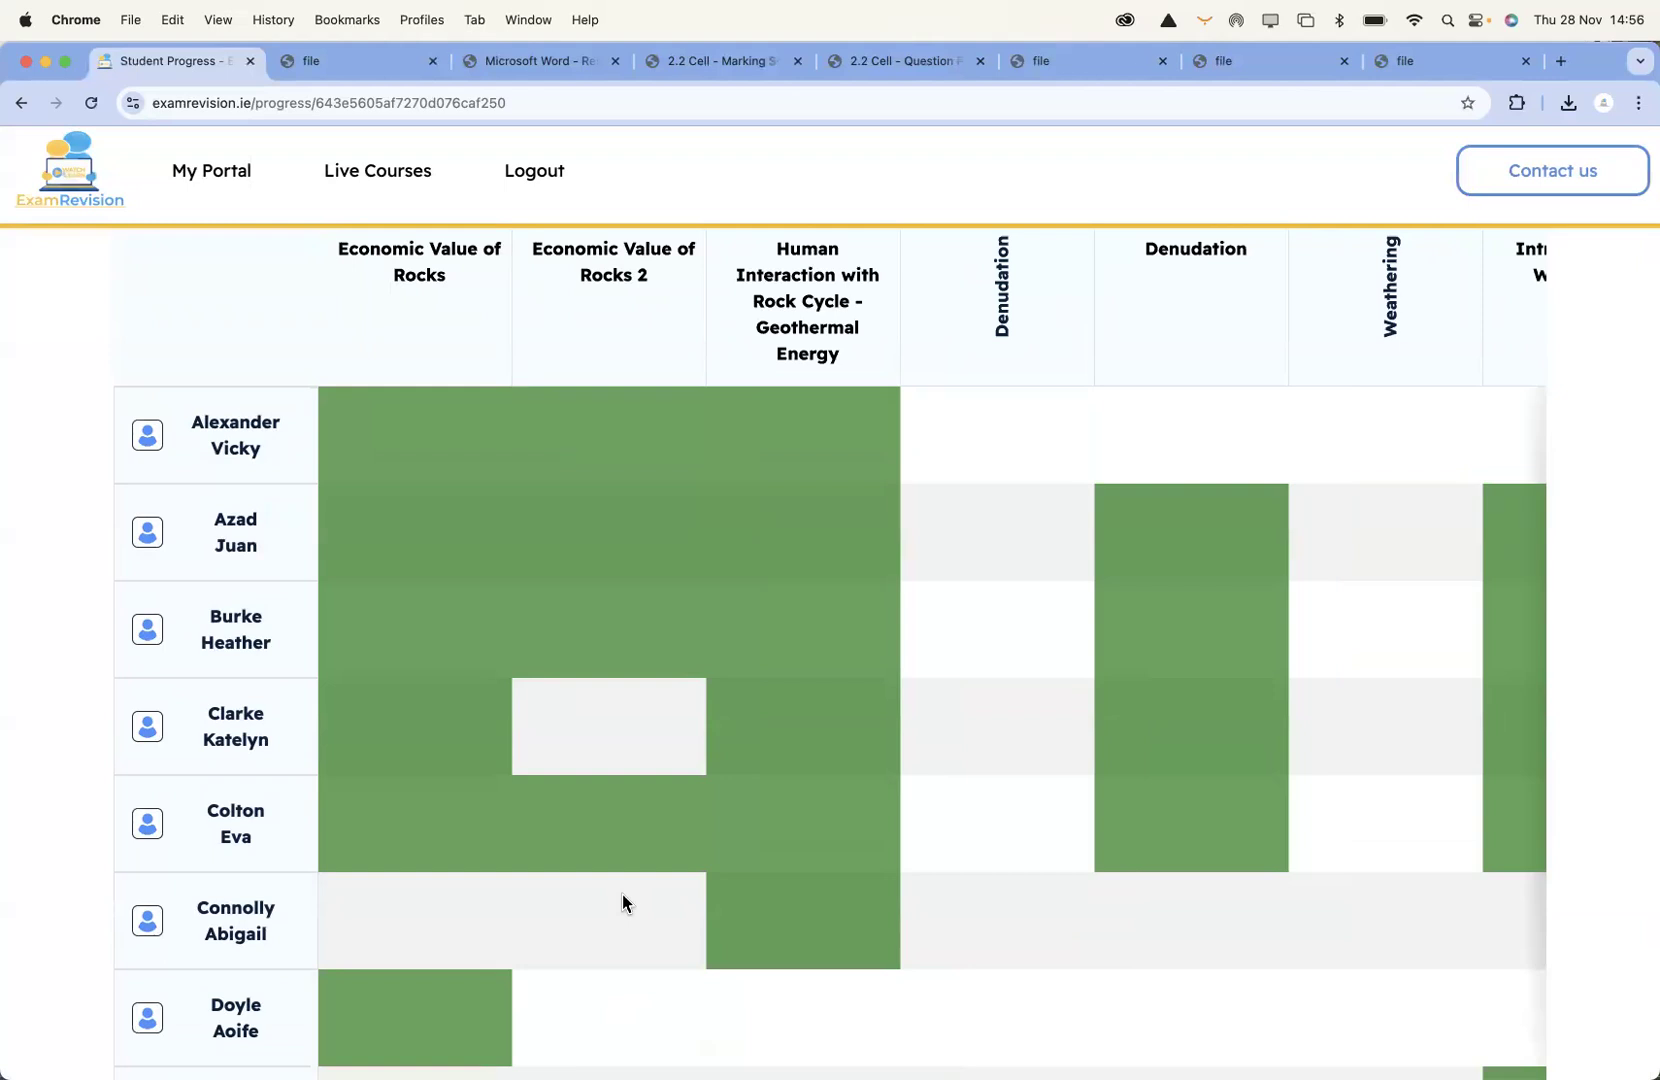
pyautogui.scroll(1, 682, 728)
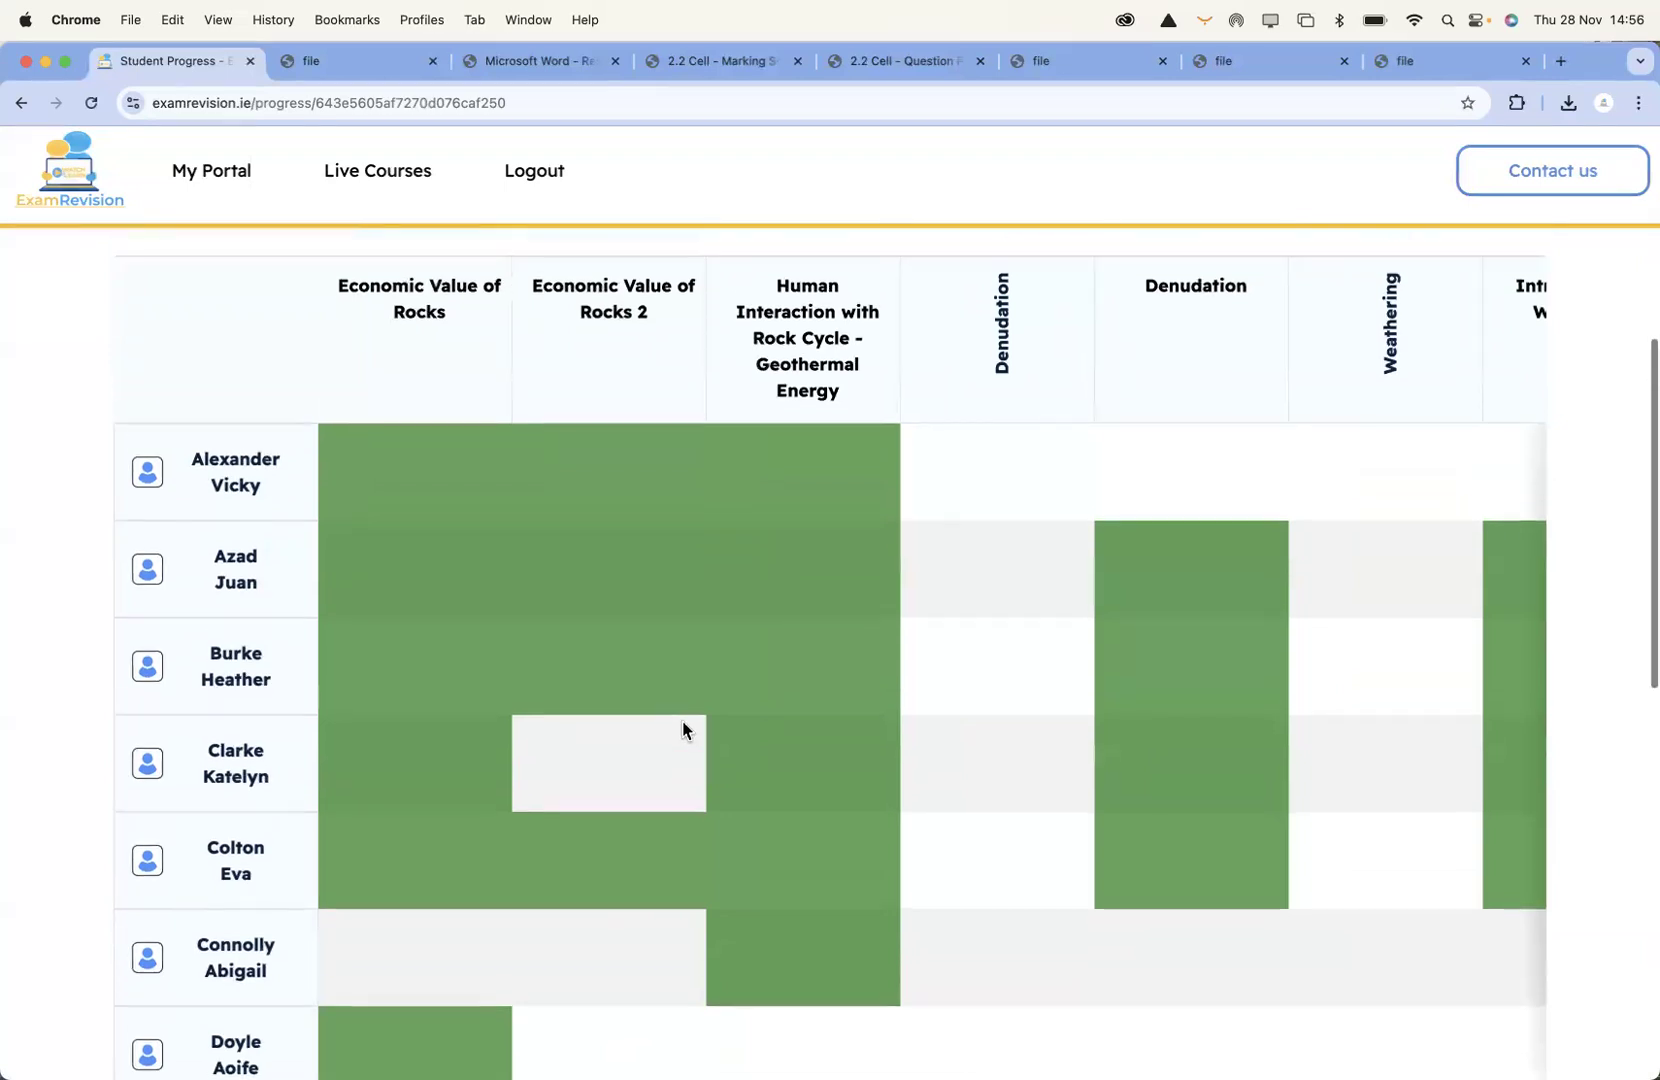
pyautogui.hscroll(3, 682, 728)
pyautogui.hscroll(-15, 682, 728)
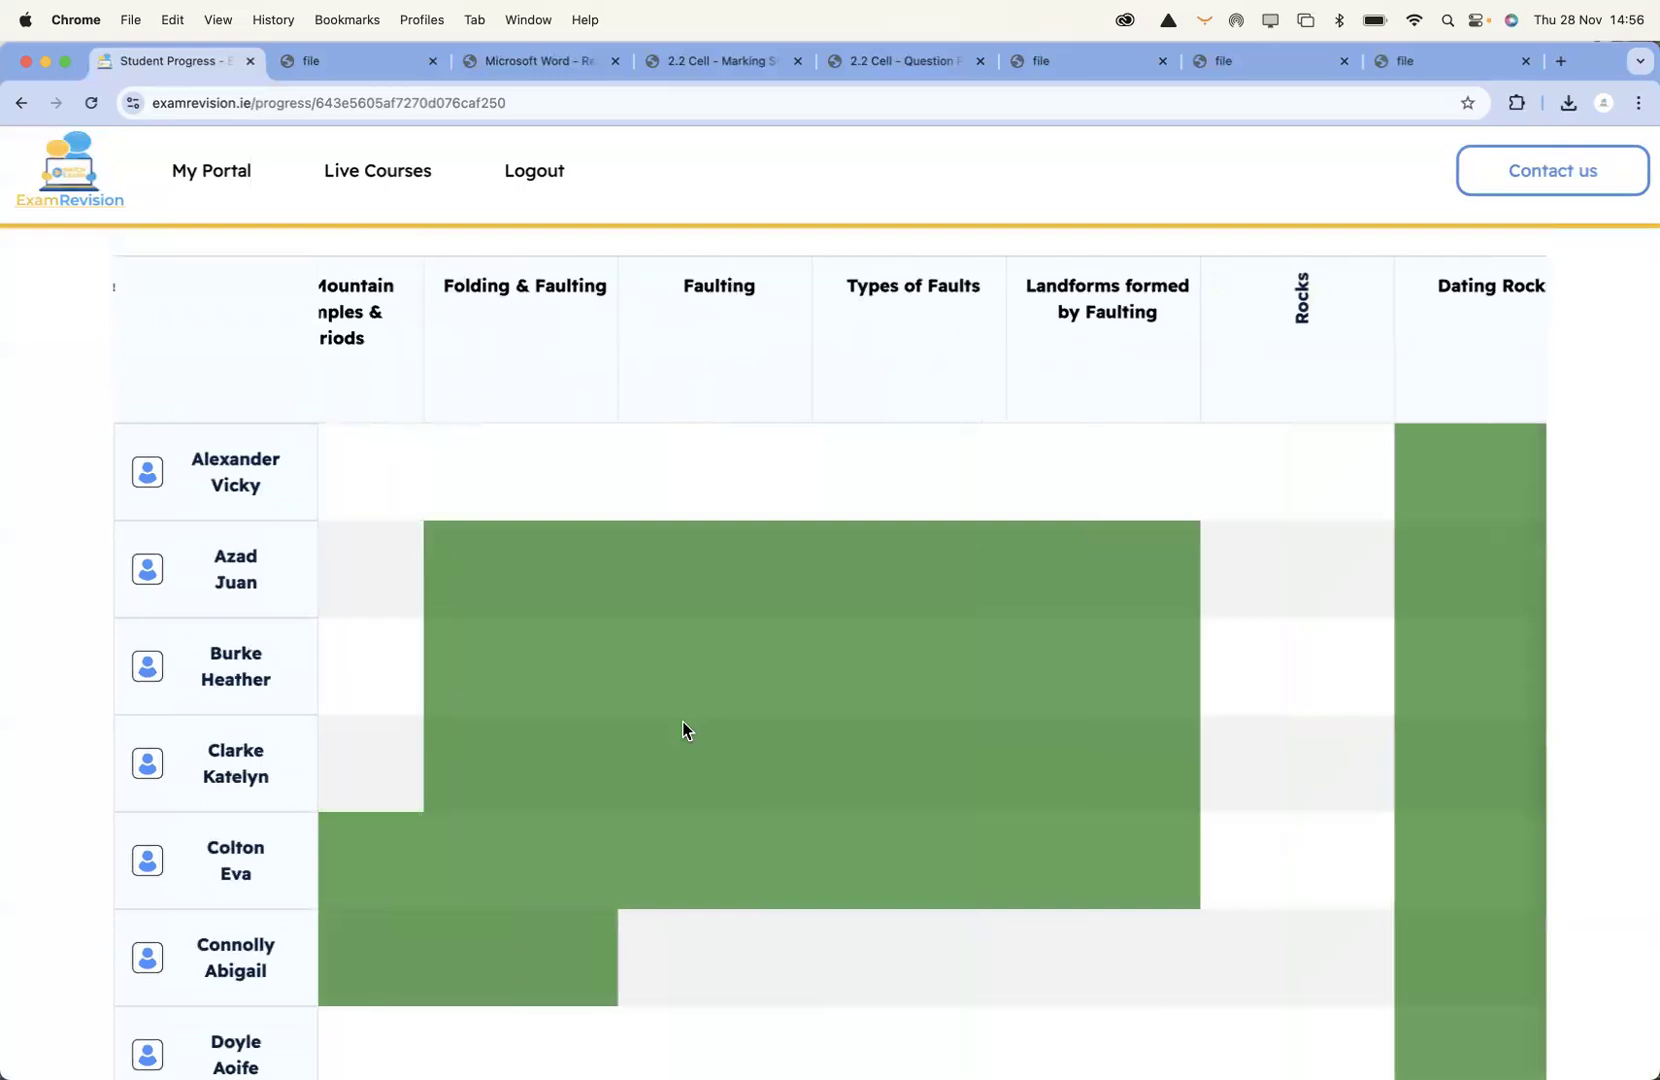
pyautogui.hscroll(-12, 682, 721)
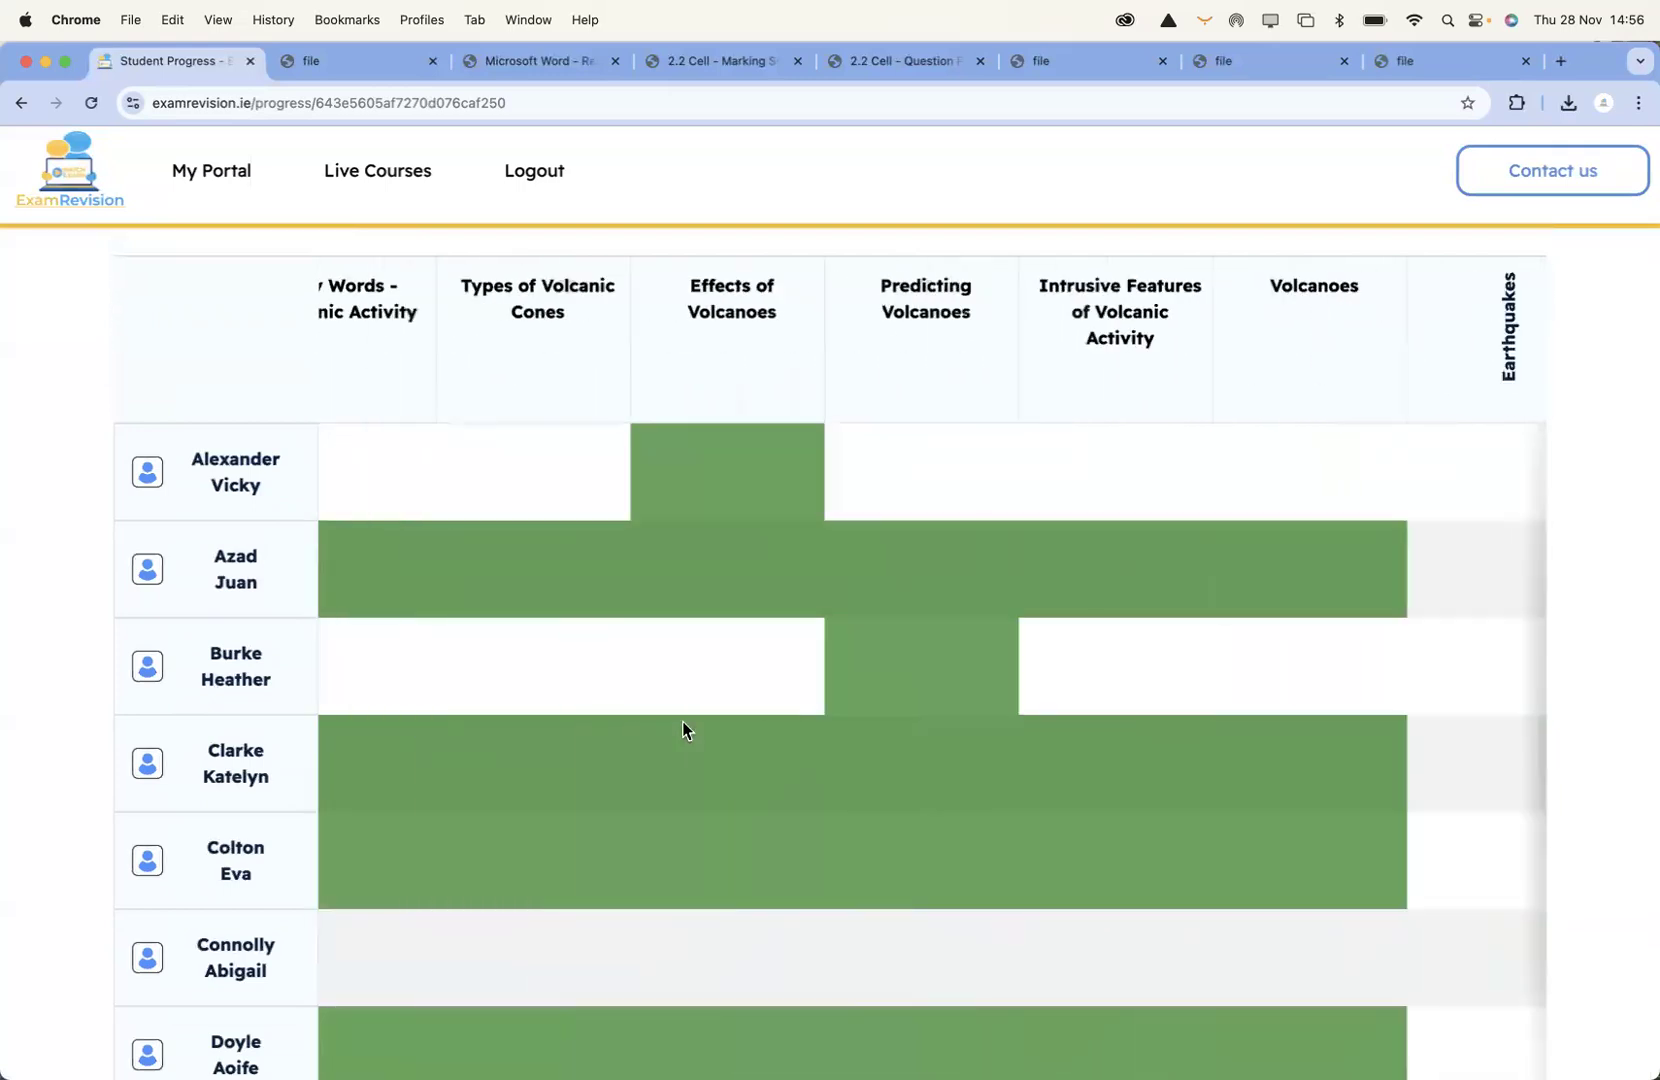
pyautogui.hscroll(-5, 702, 713)
pyautogui.hscroll(4, 702, 713)
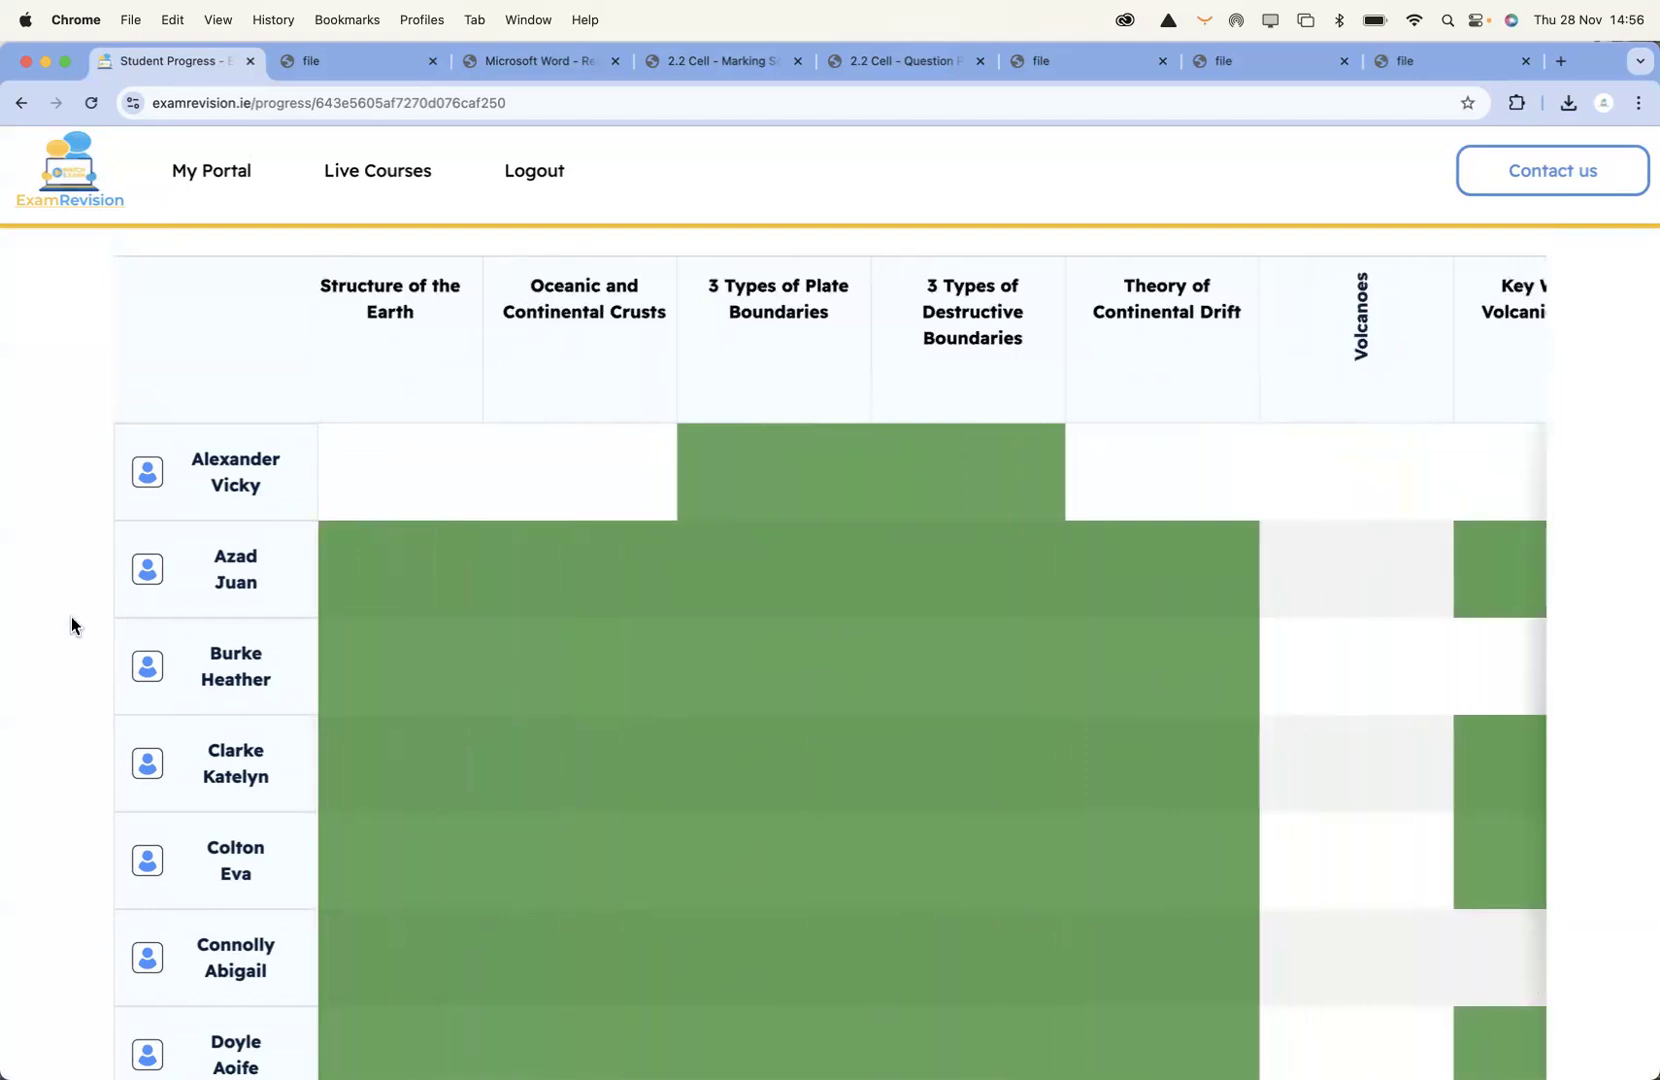
pyautogui.scroll(3, 70, 625)
pyautogui.click(492, 398)
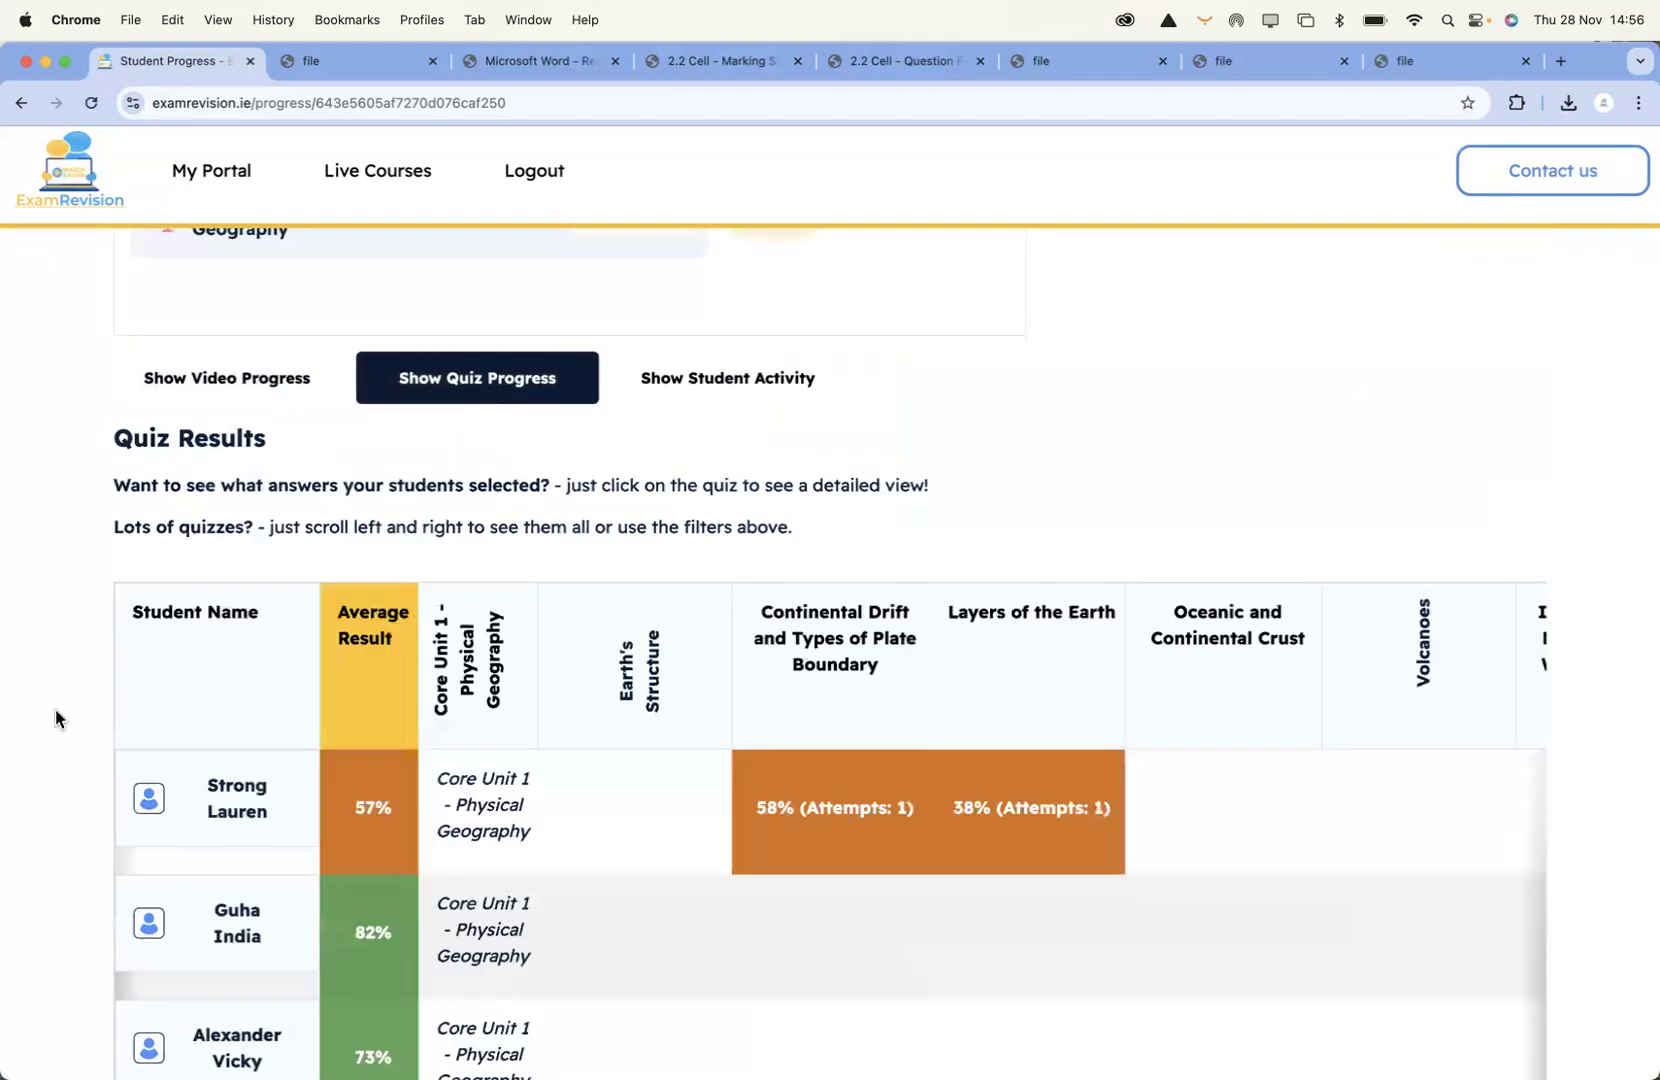
pyautogui.scroll(-5, 42, 718)
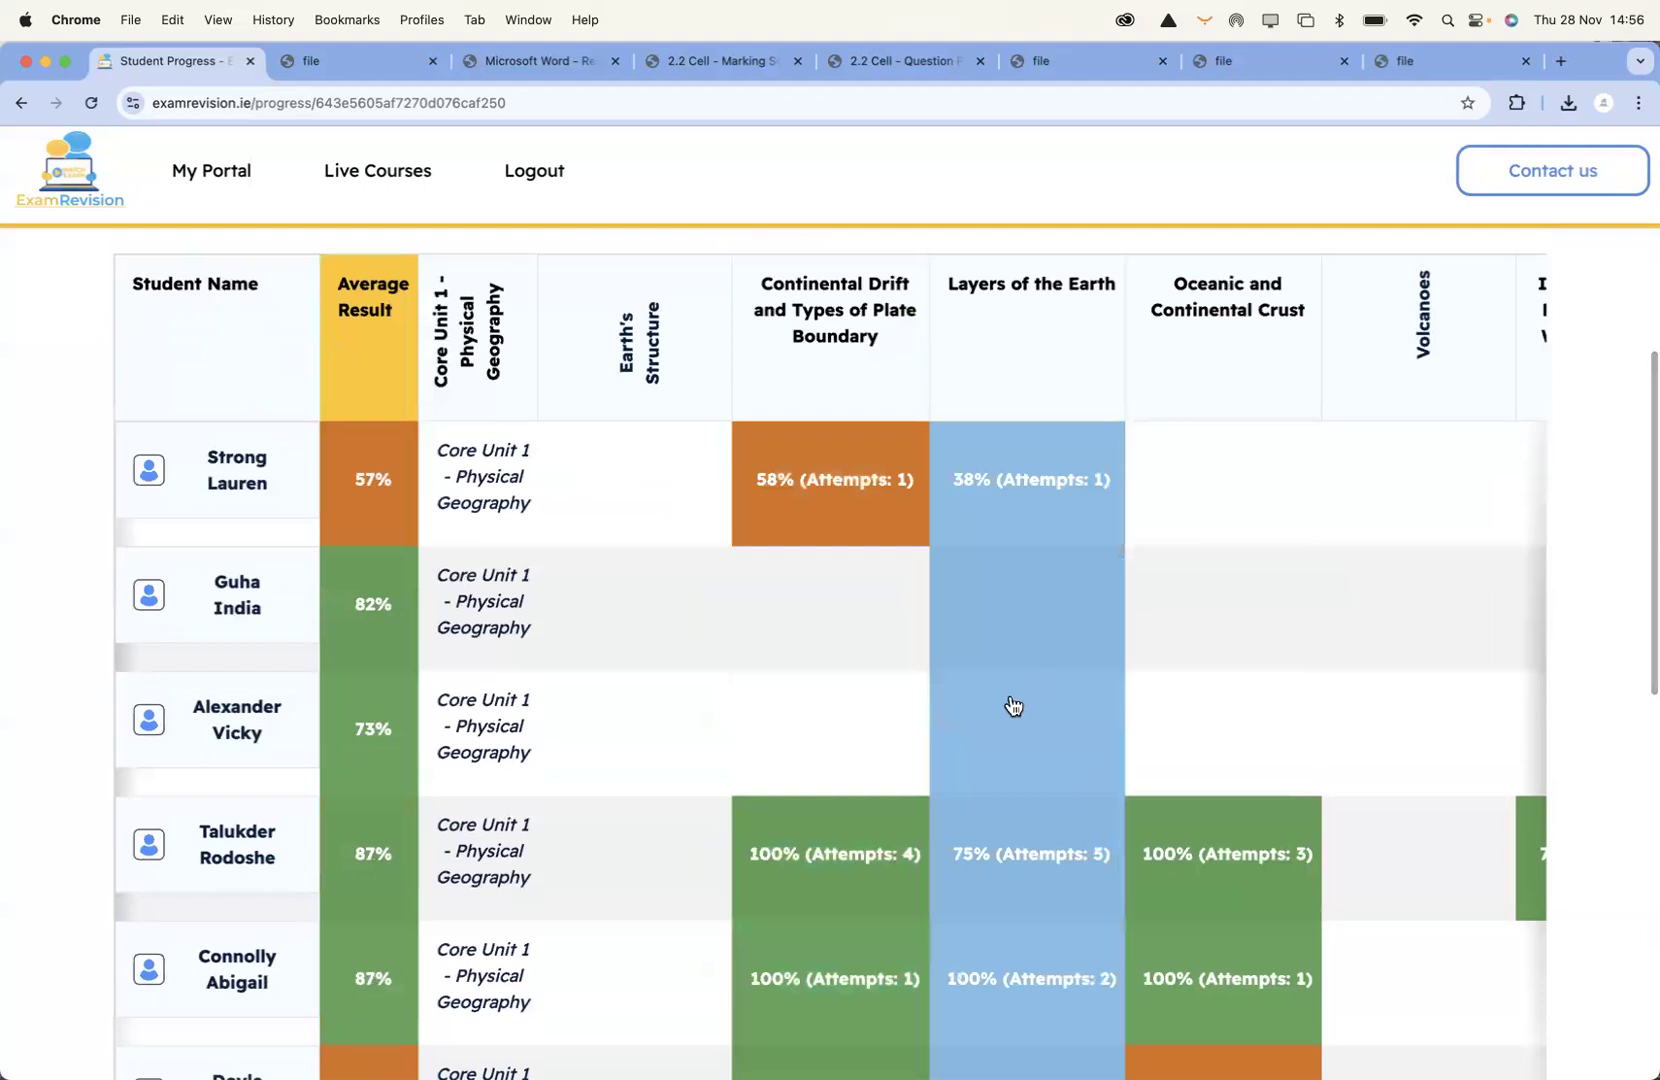
pyautogui.hscroll(20, 845, 703)
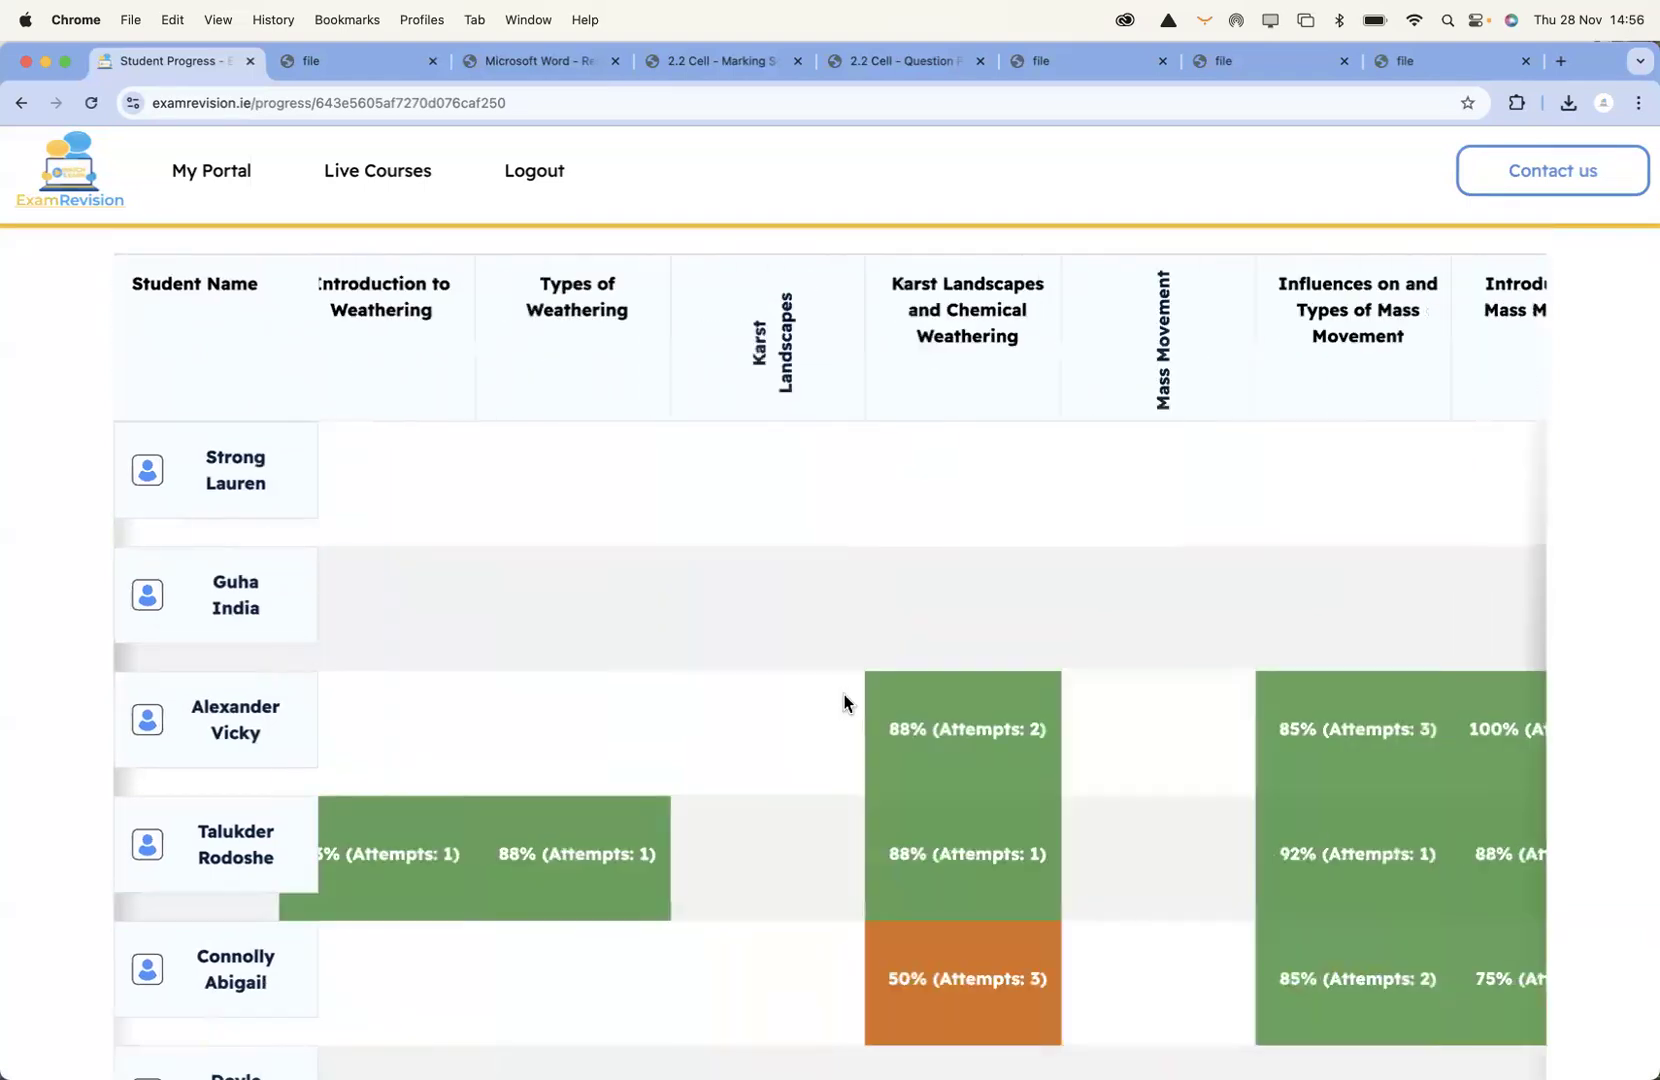
pyautogui.hscroll(-20, 845, 700)
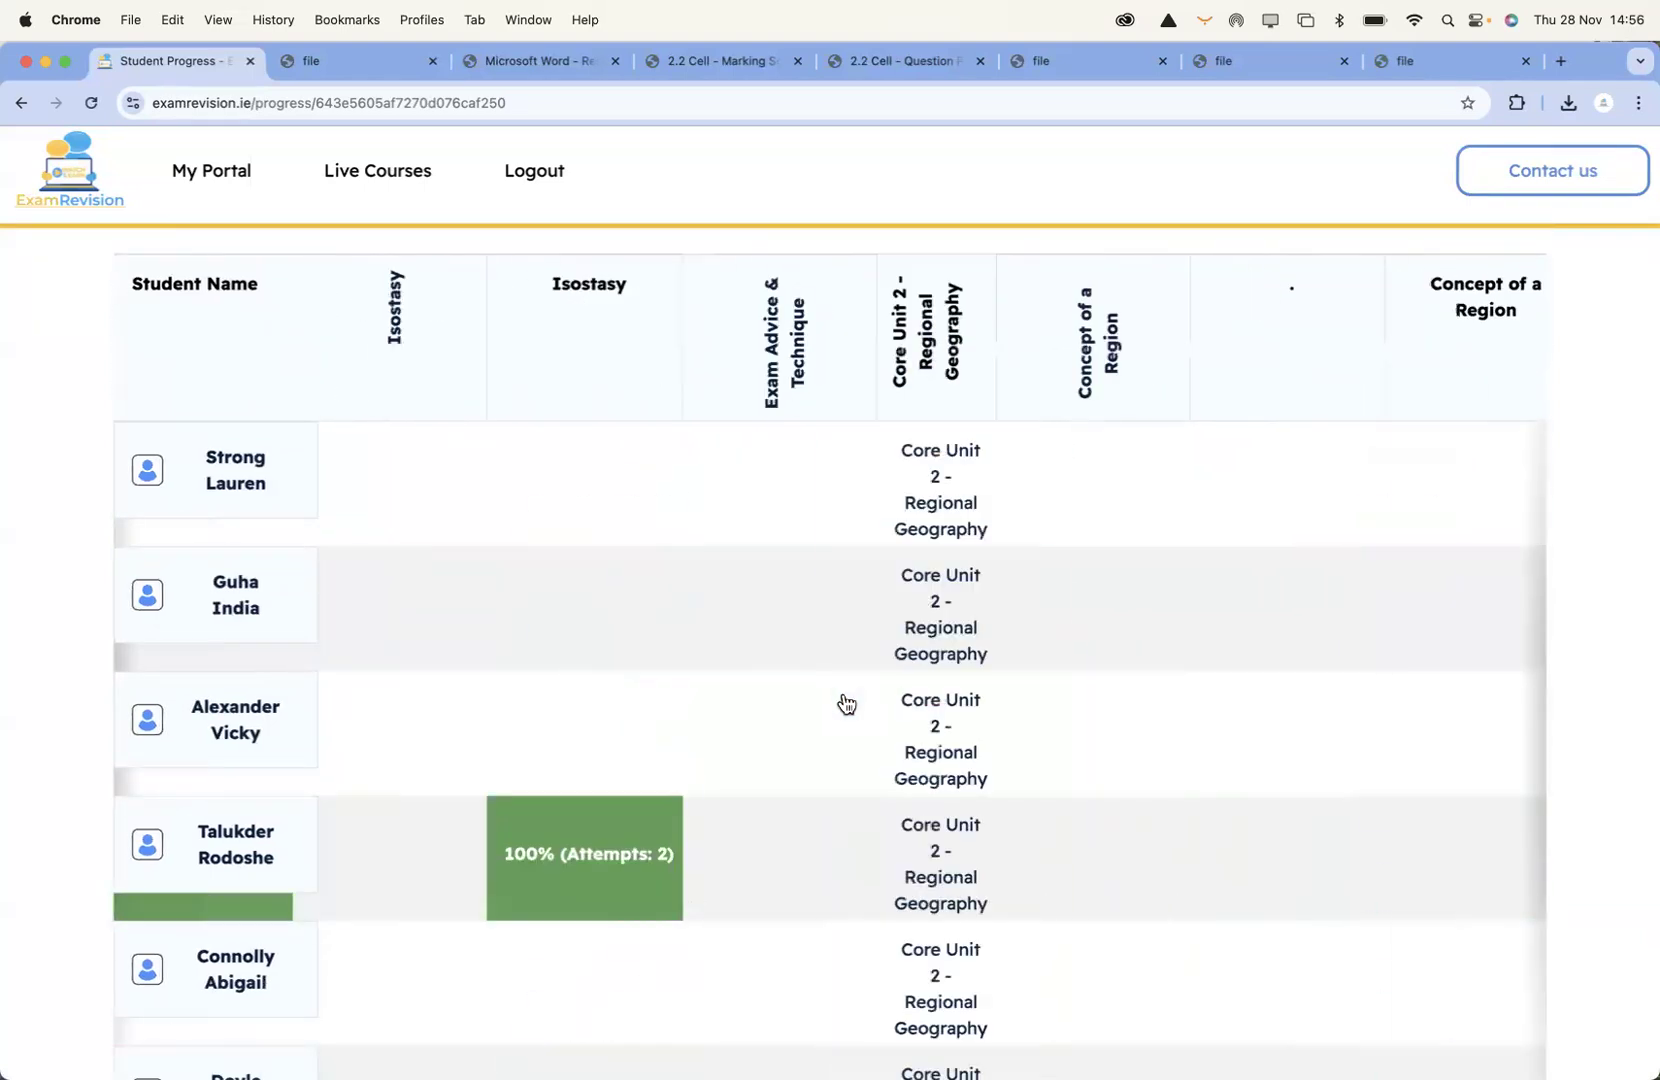
pyautogui.hscroll(-15, 845, 705)
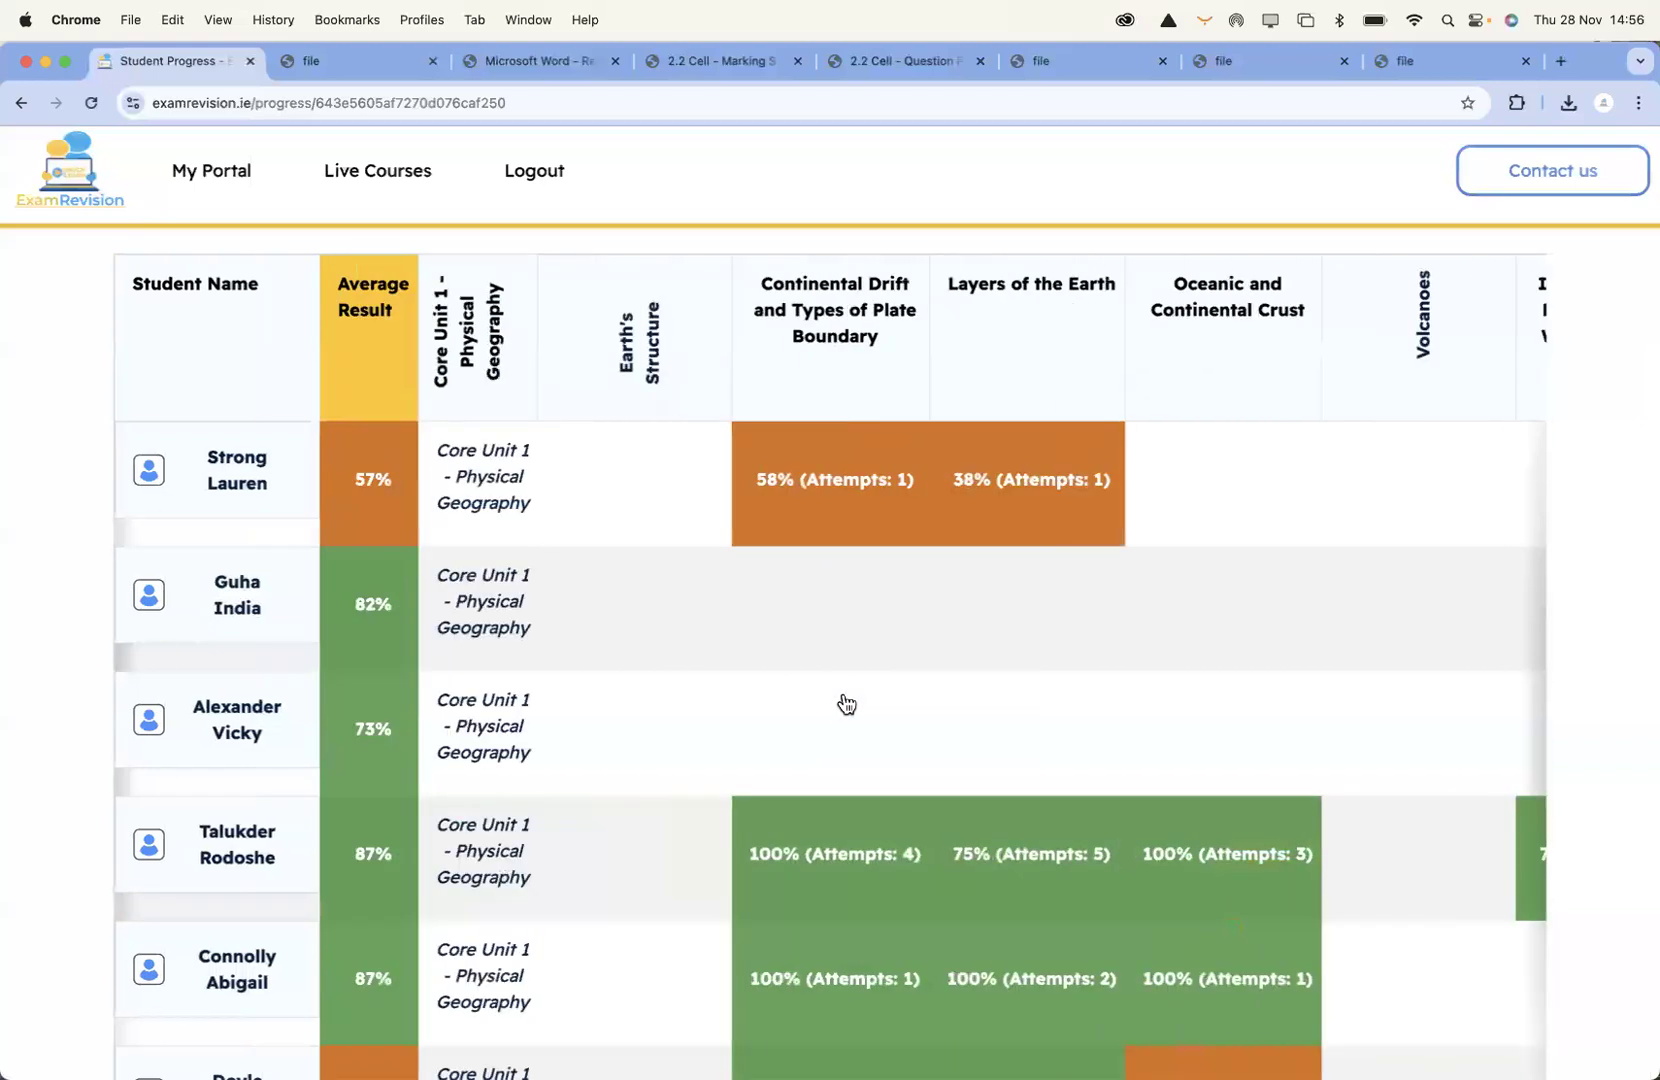
pyautogui.scroll(-1, 54, 694)
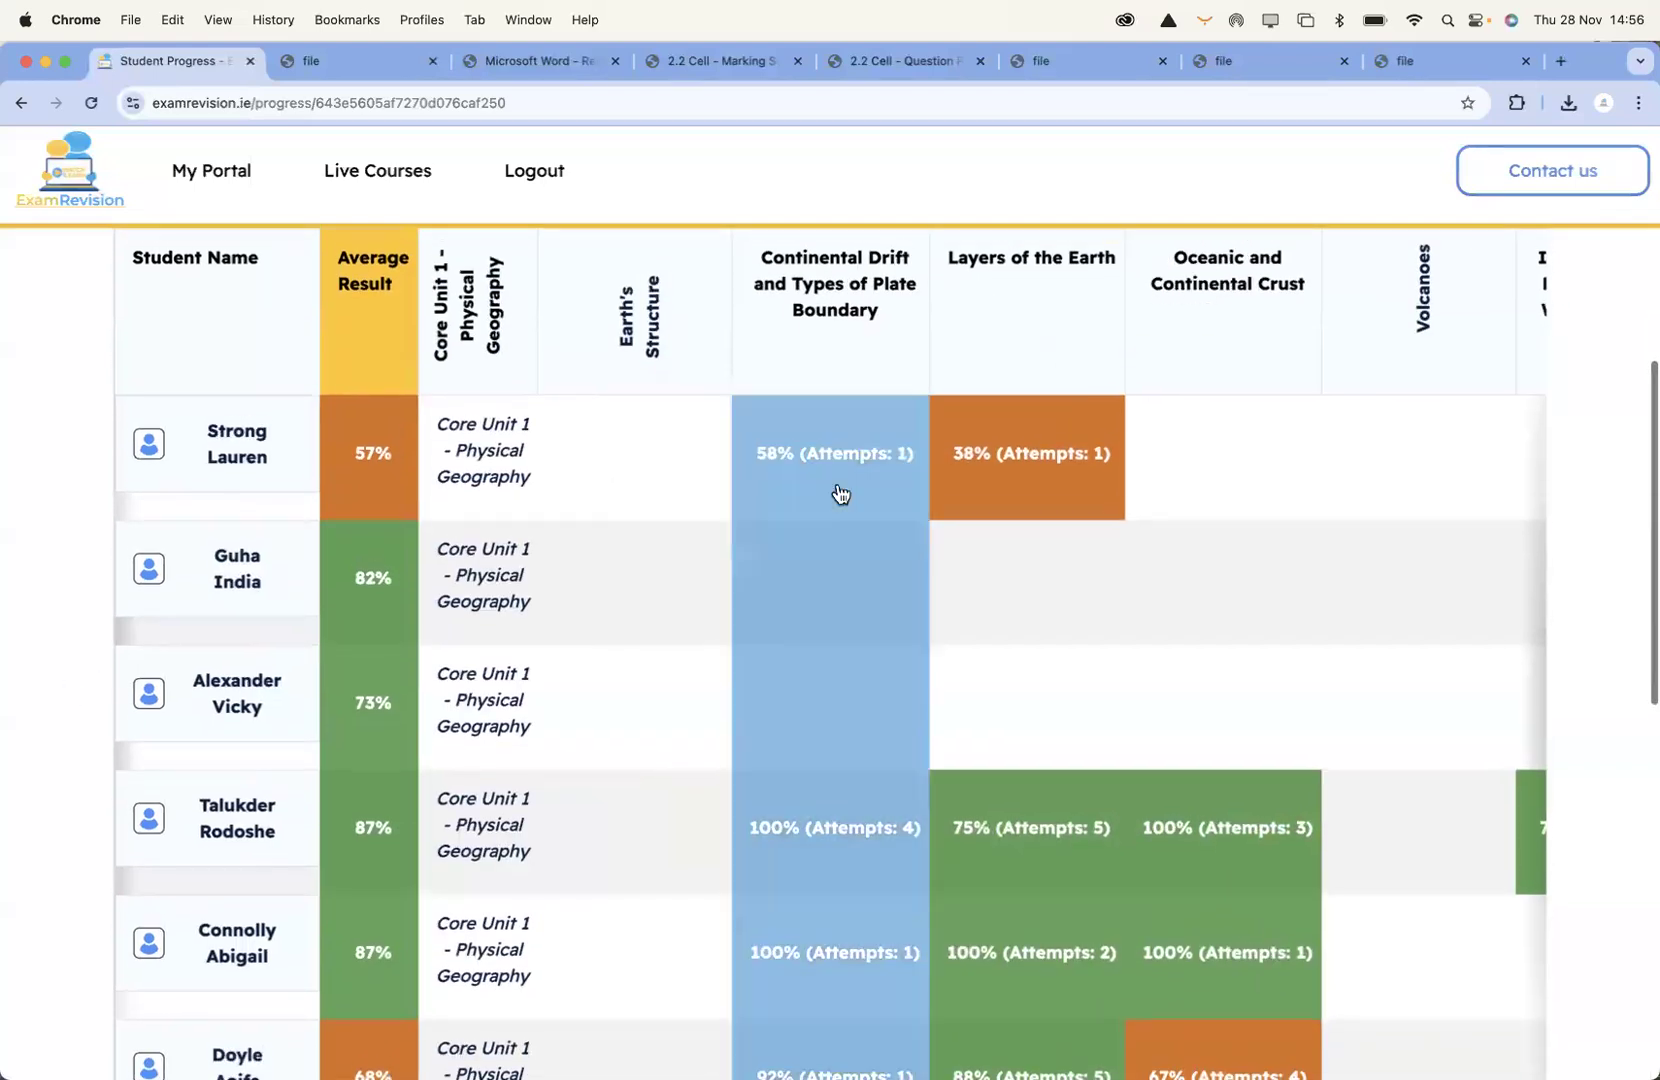
# Review the 58% Continental Drift quiz's per-question breakdown, then return to Student Progress
pyautogui.click(849, 489)
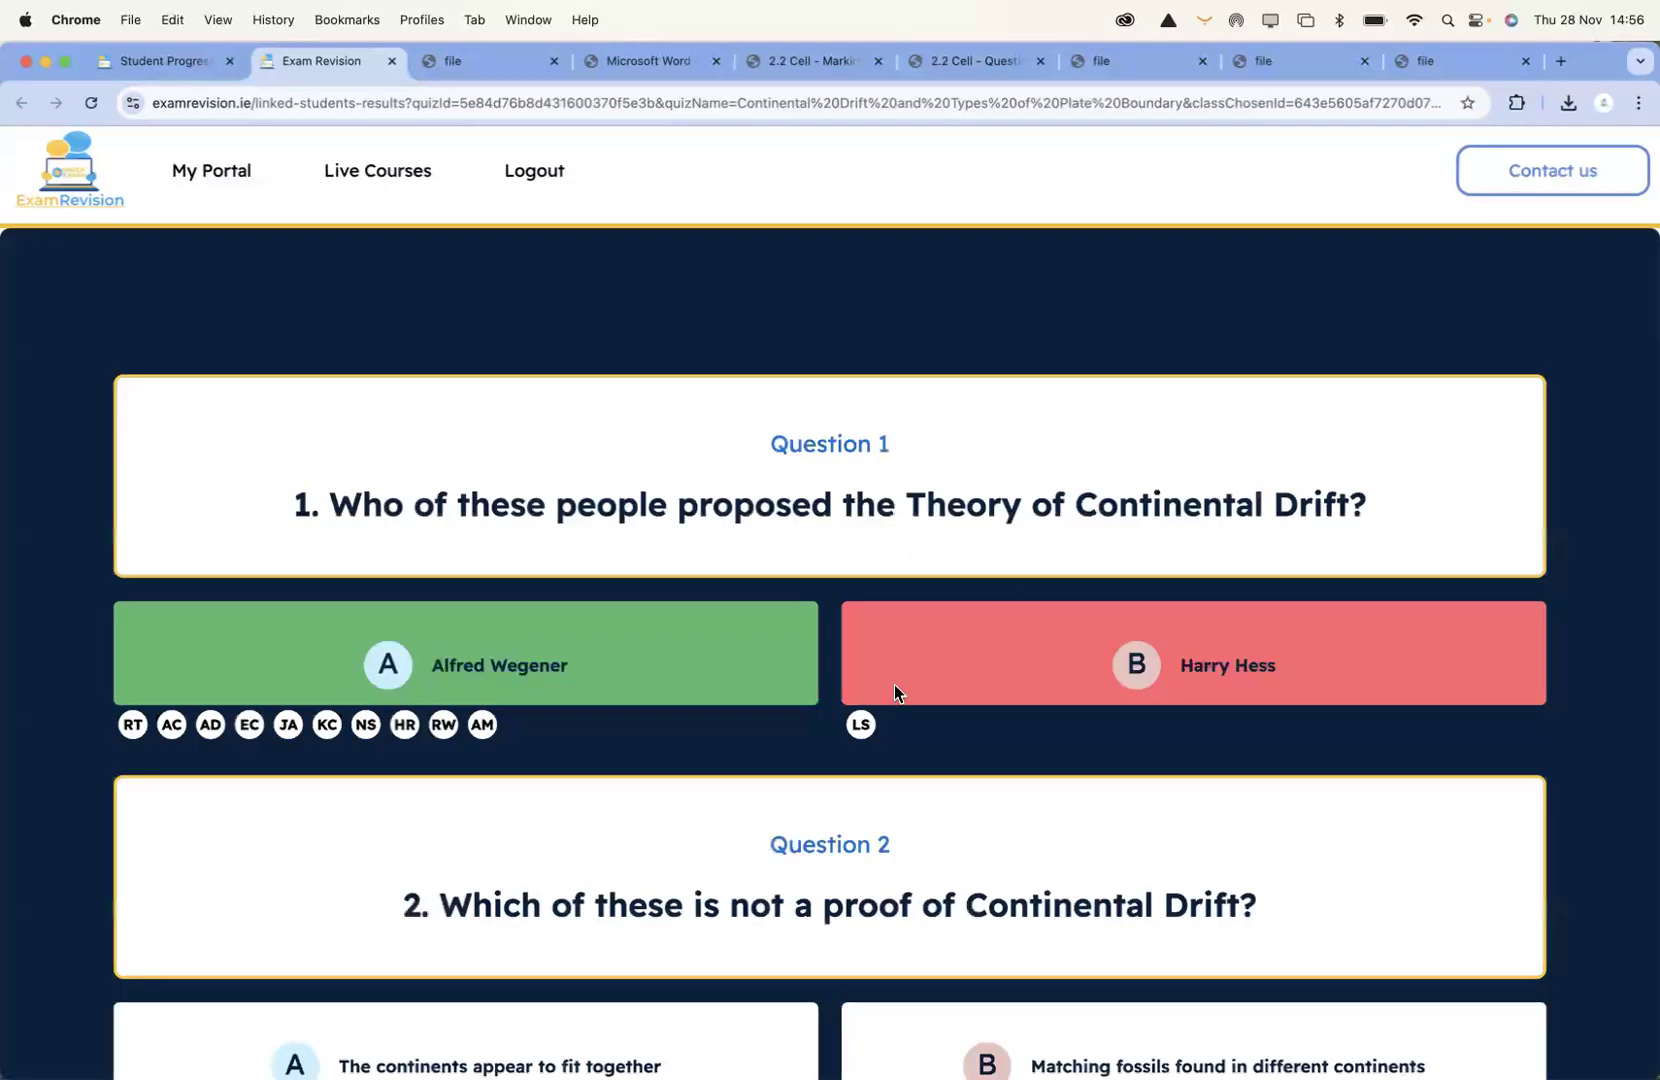
pyautogui.scroll(-15, 991, 638)
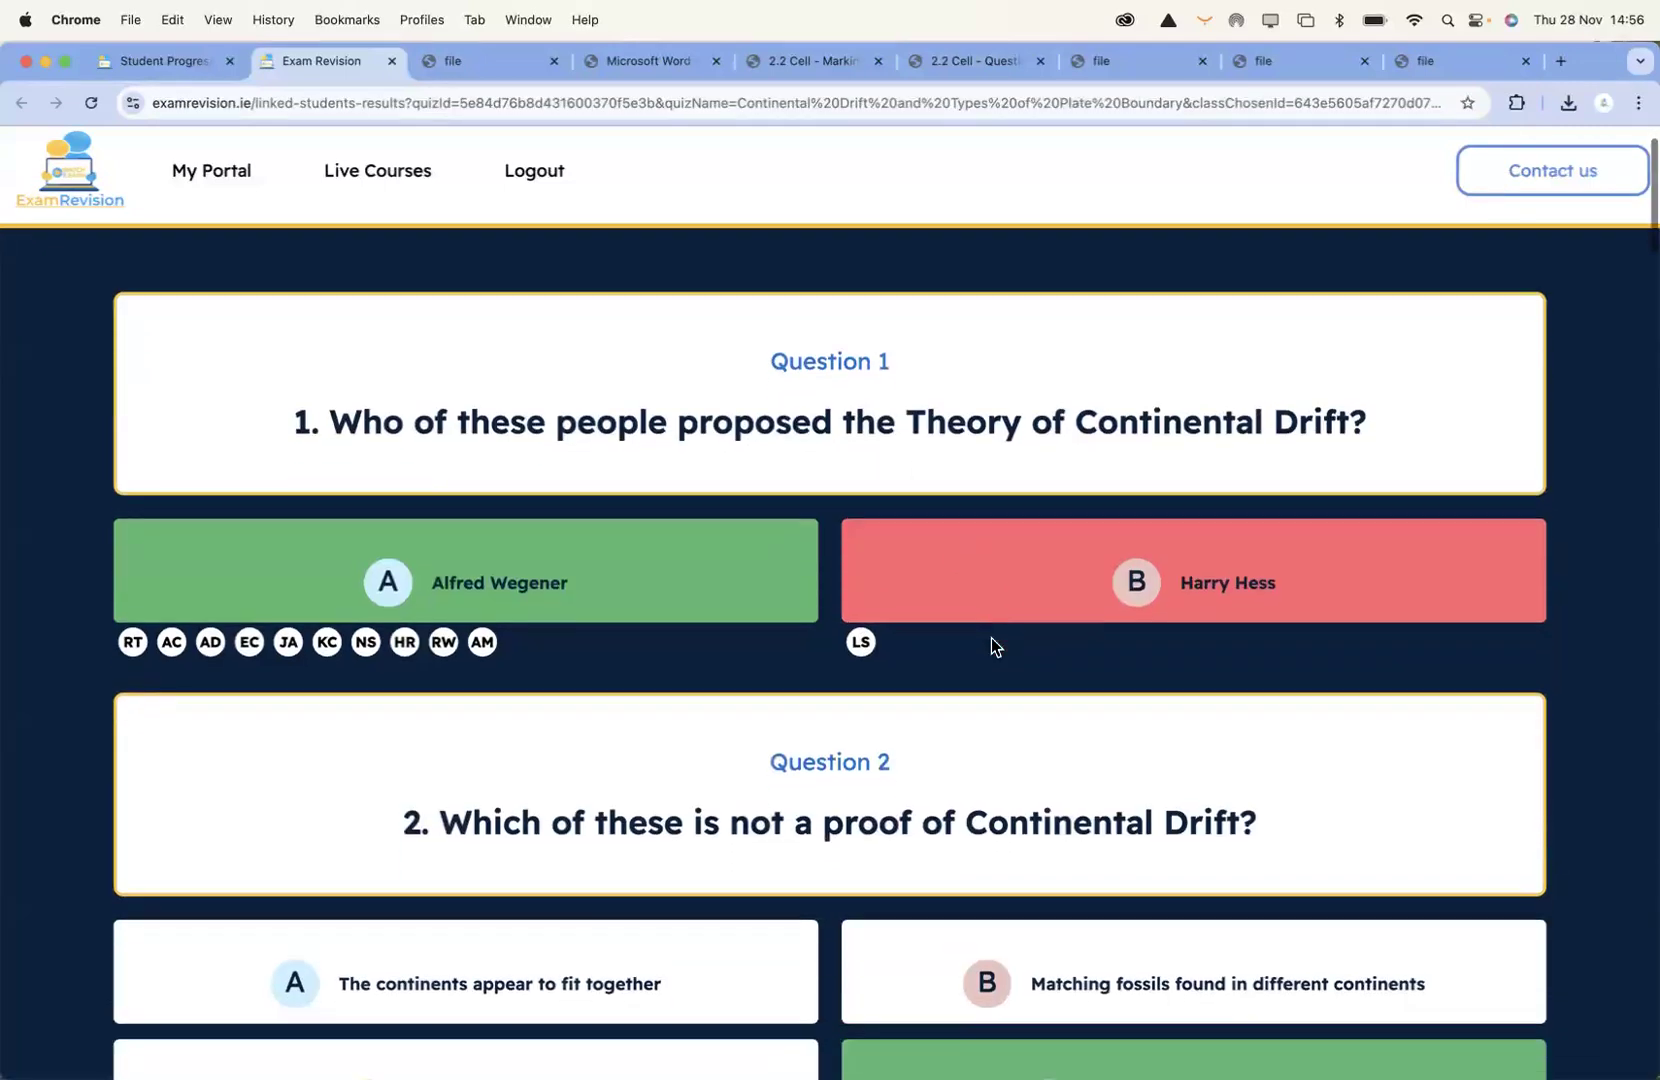
pyautogui.scroll(-10, 991, 637)
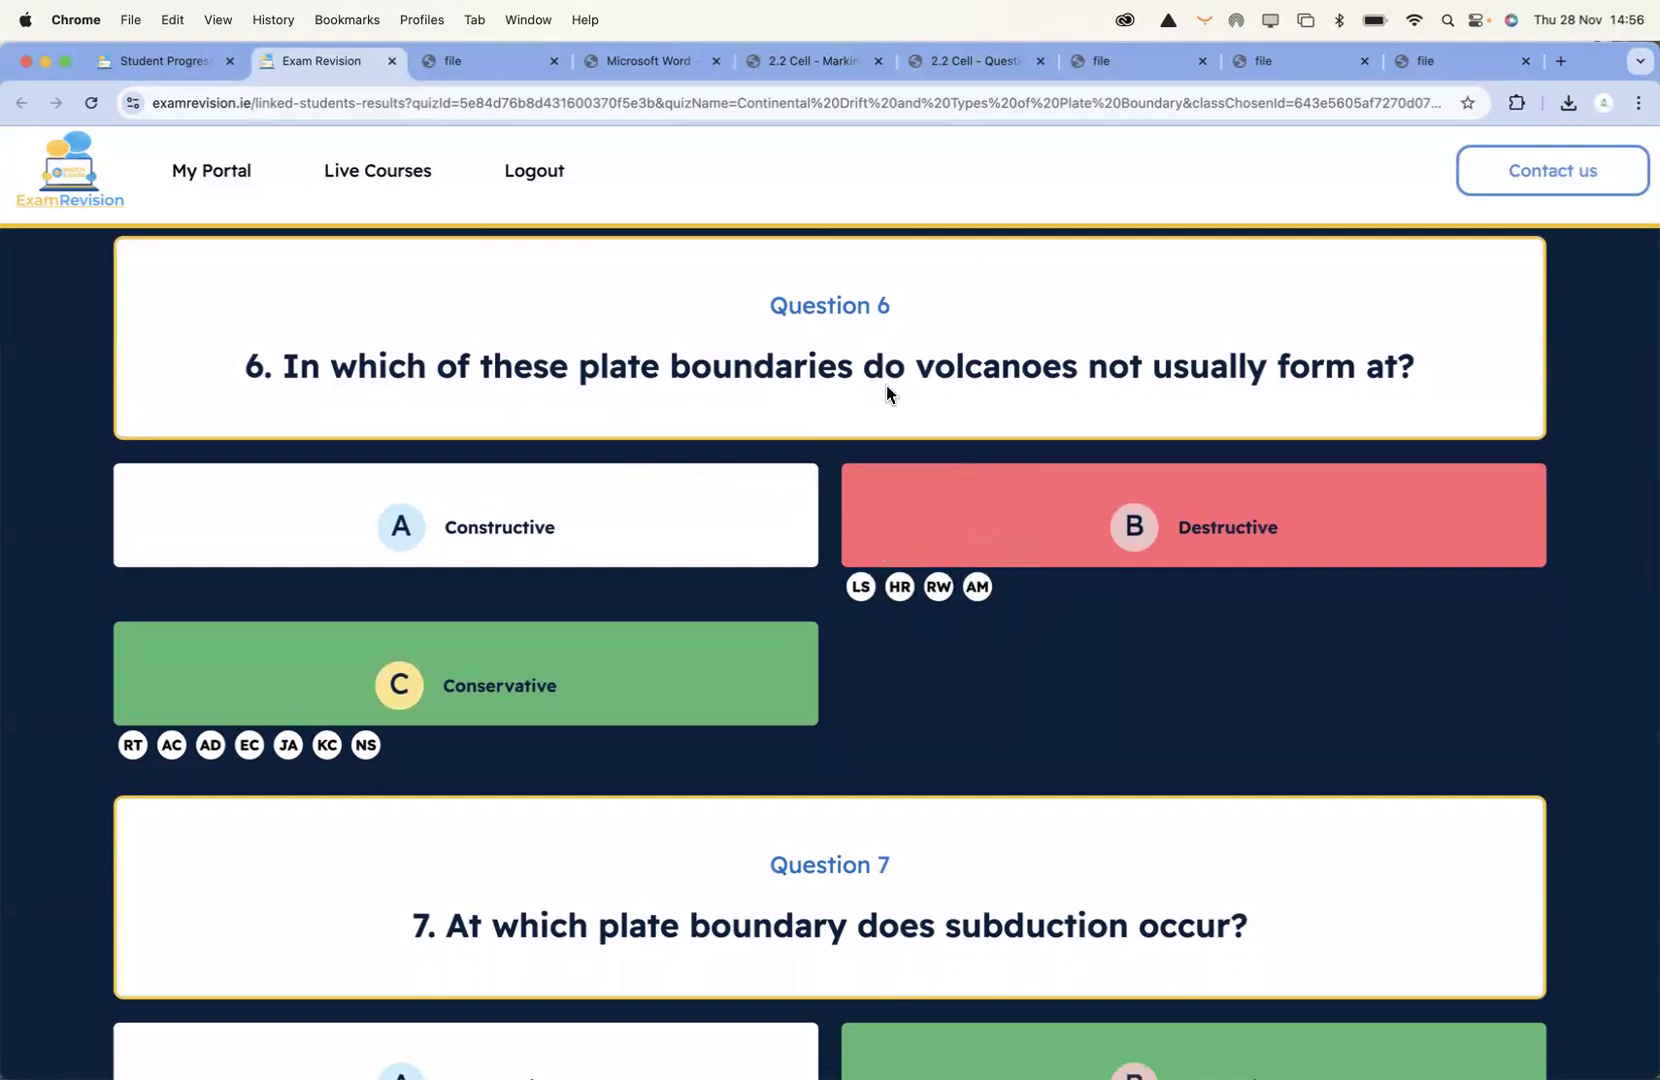
pyautogui.scroll(-15, 884, 385)
pyautogui.scroll(-3, 886, 385)
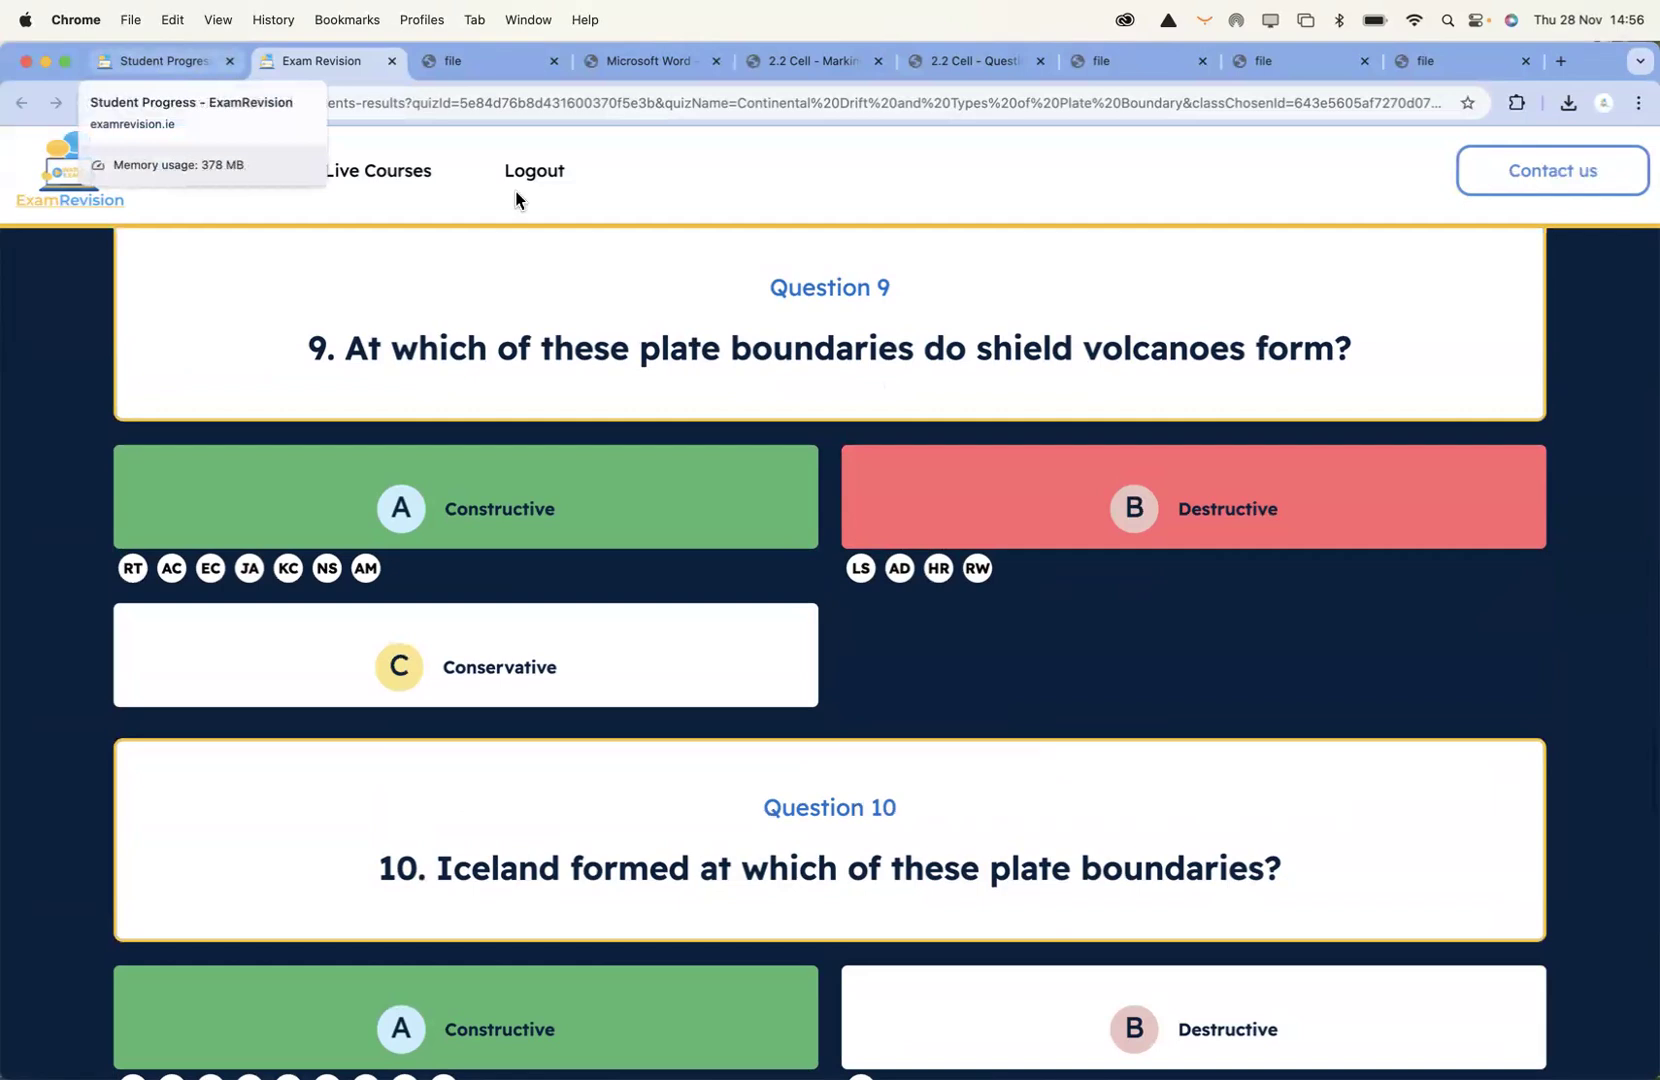
pyautogui.click(150, 65)
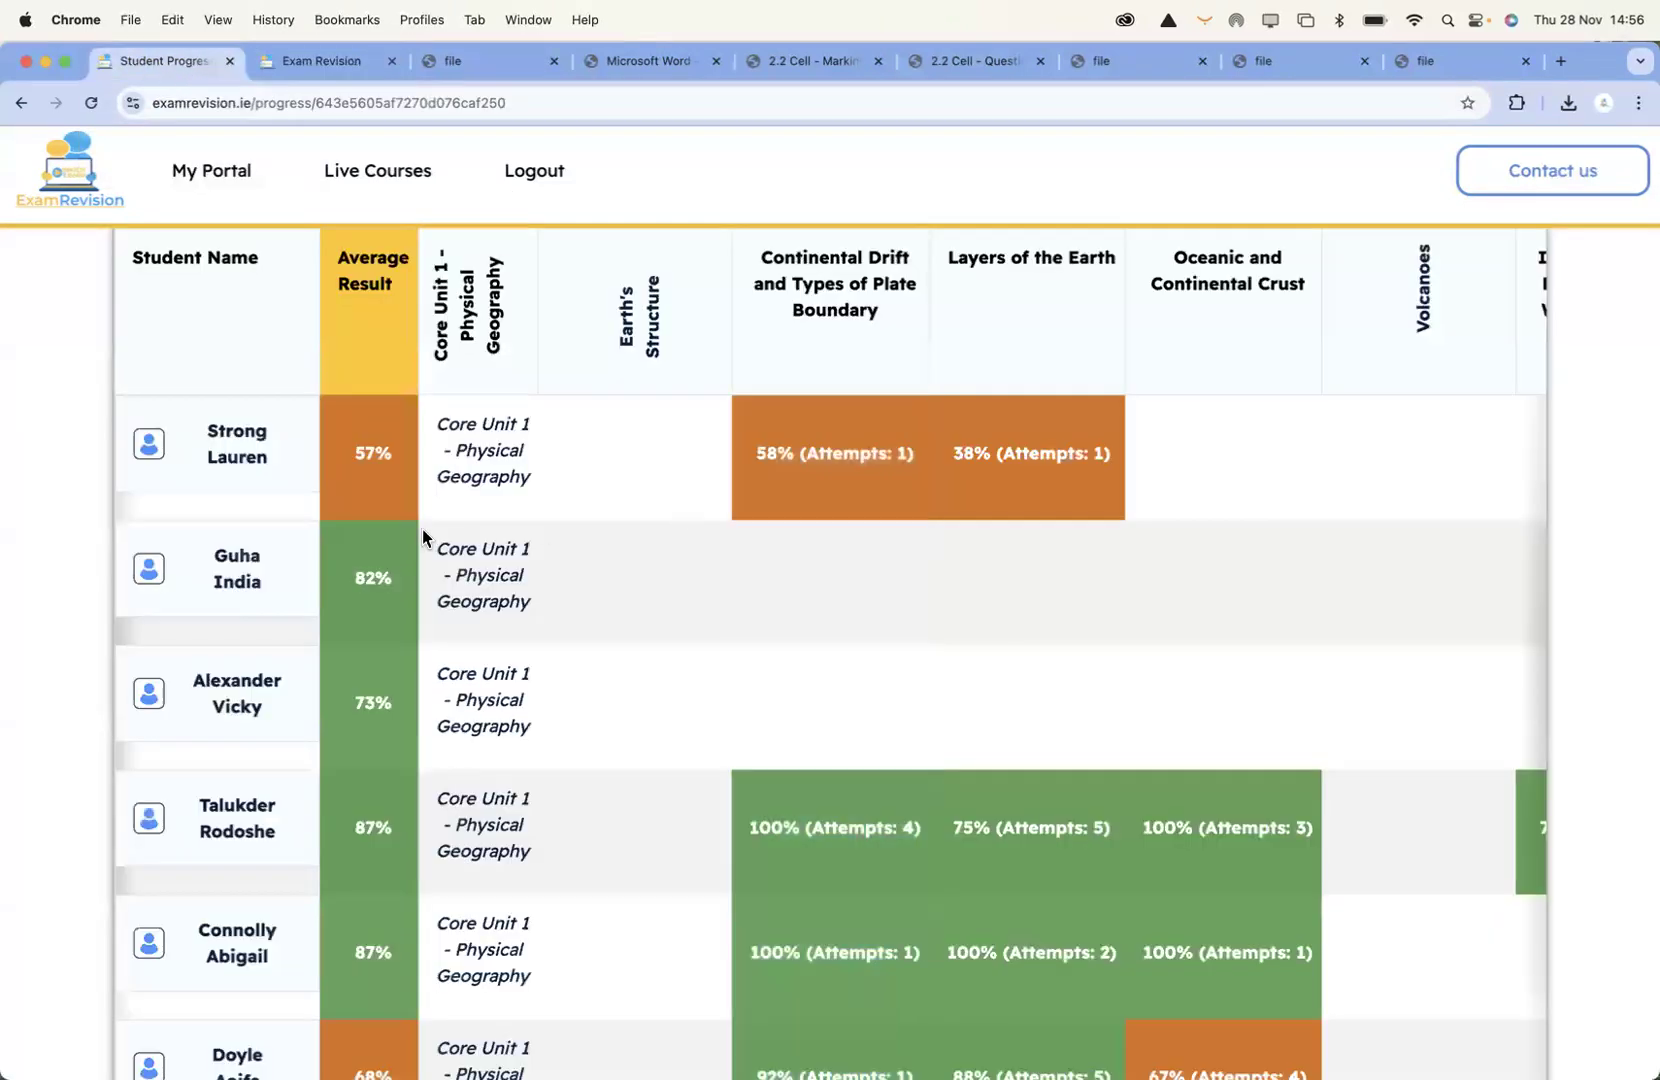
# Switch to the 6th Year Business class and browse its video progress
pyautogui.scroll(10, 422, 537)
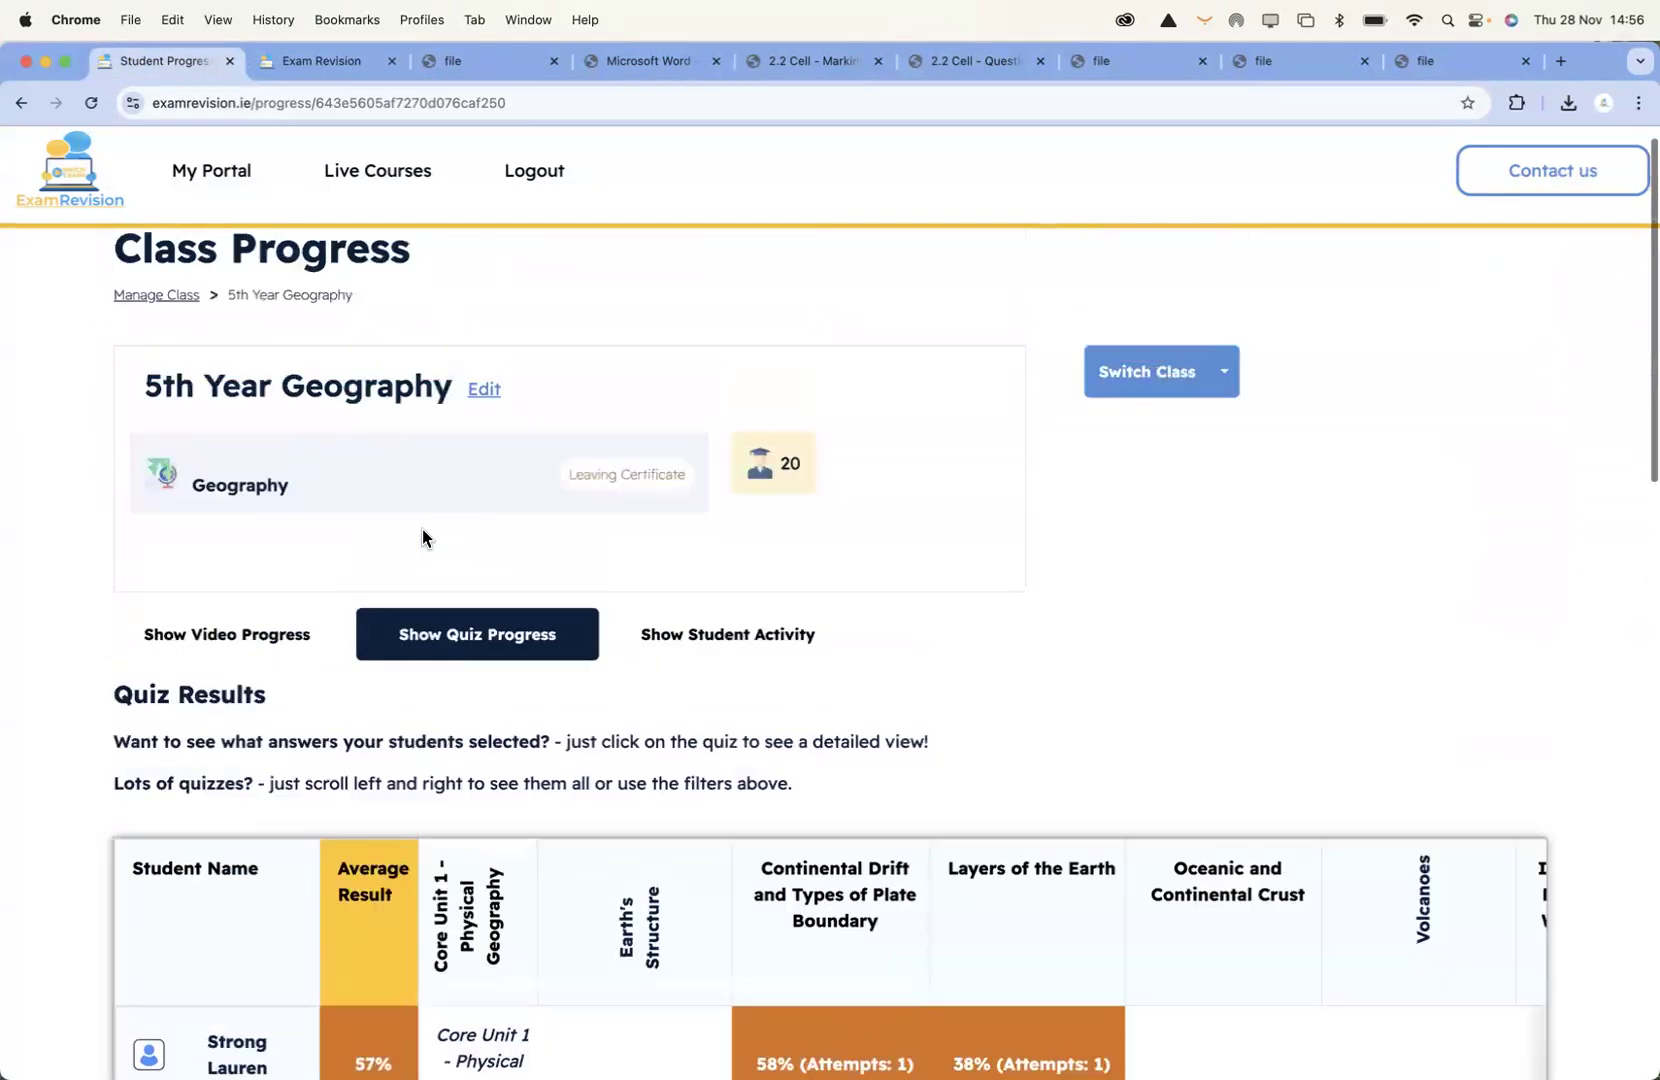
pyautogui.click(1175, 400)
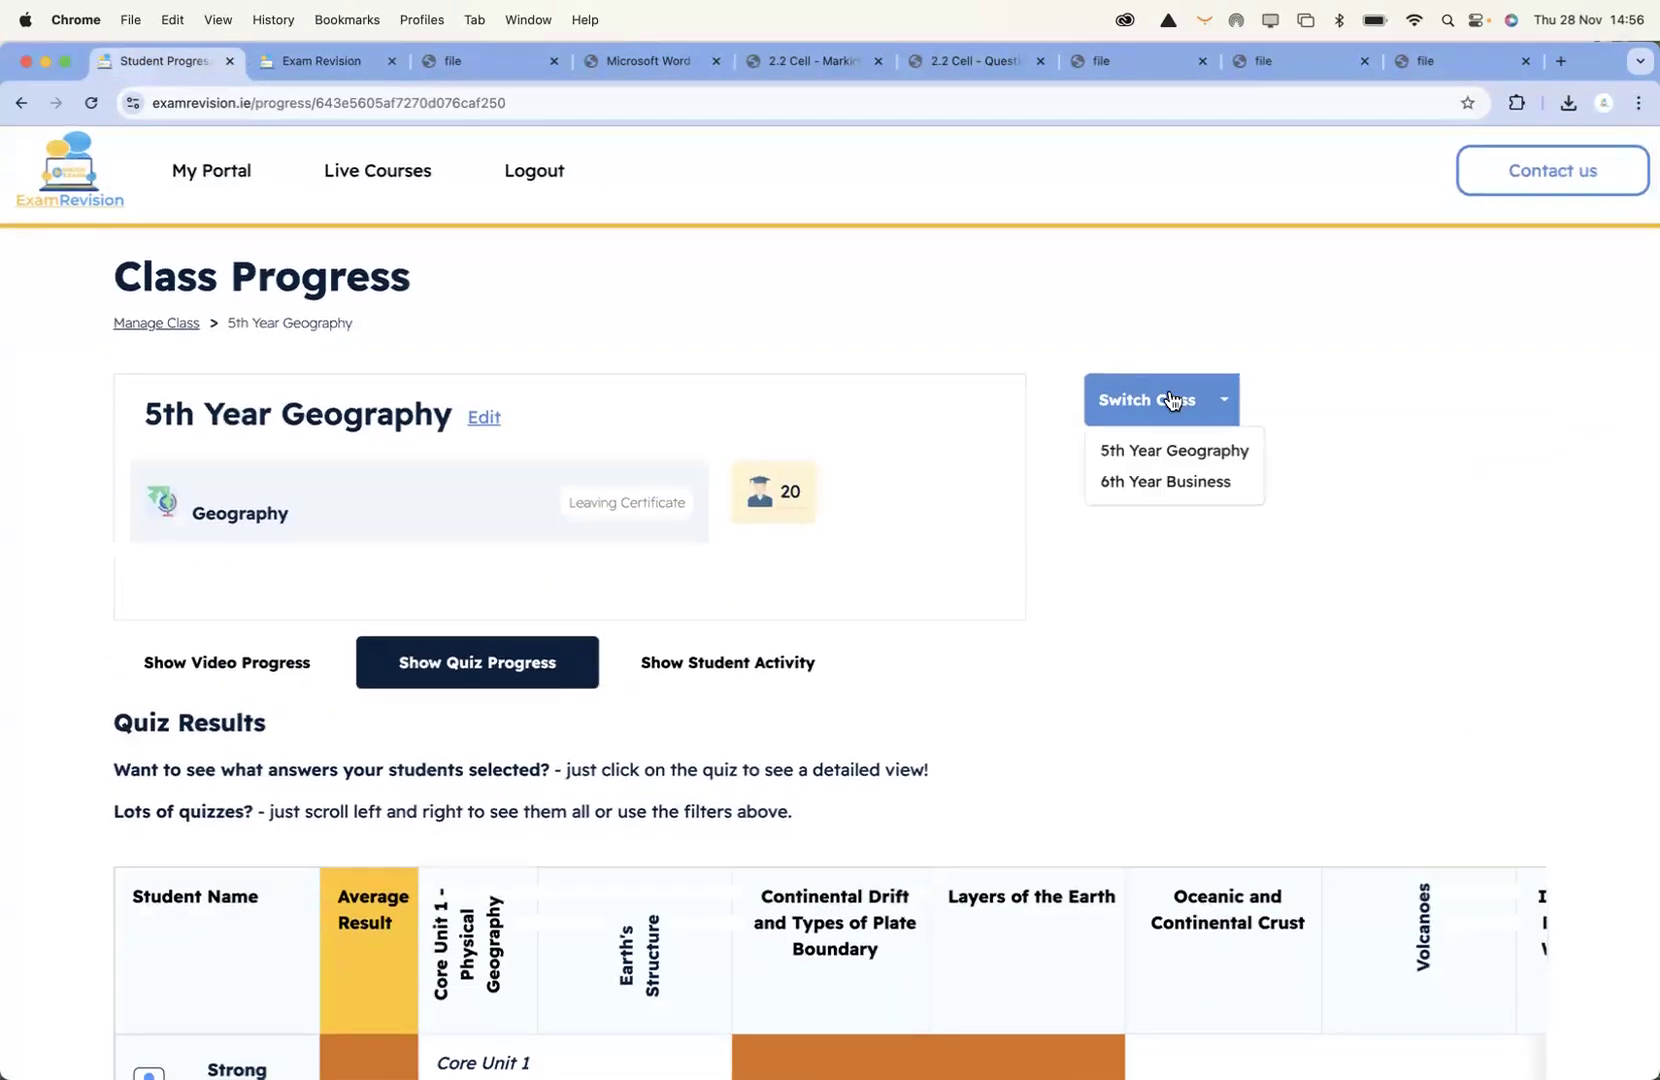
pyautogui.click(1170, 486)
pyautogui.click(245, 641)
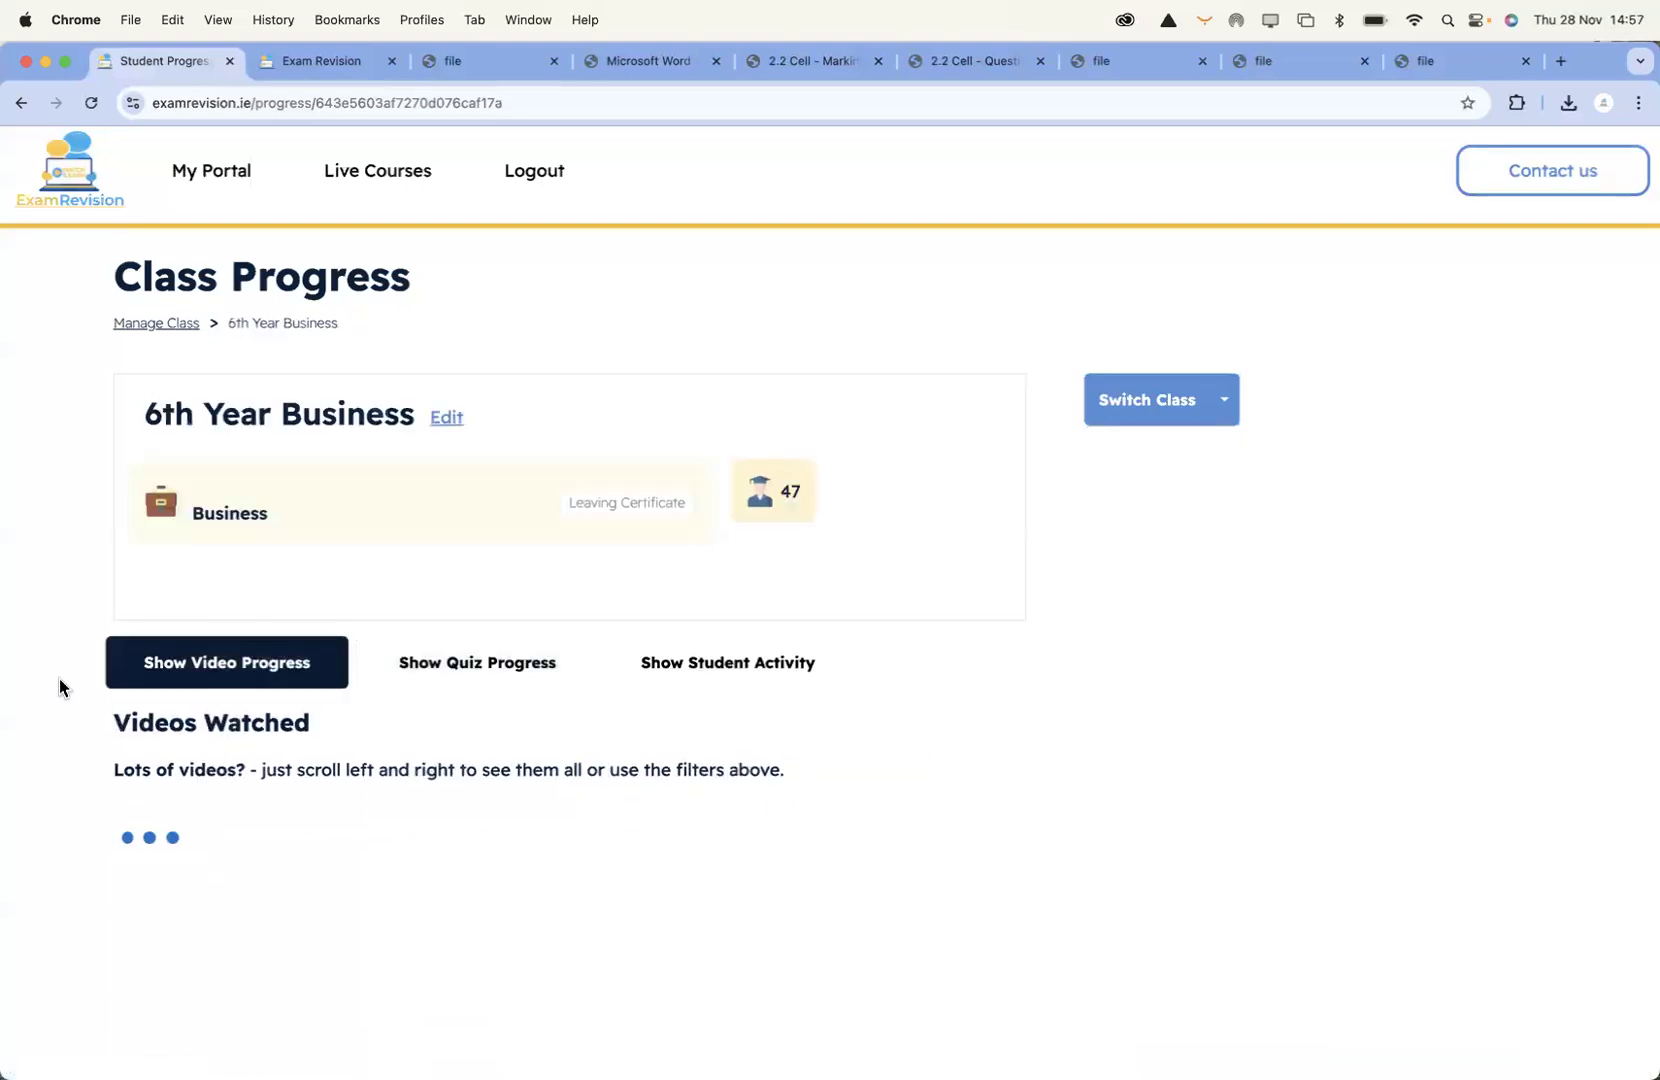
pyautogui.scroll(-5, 58, 678)
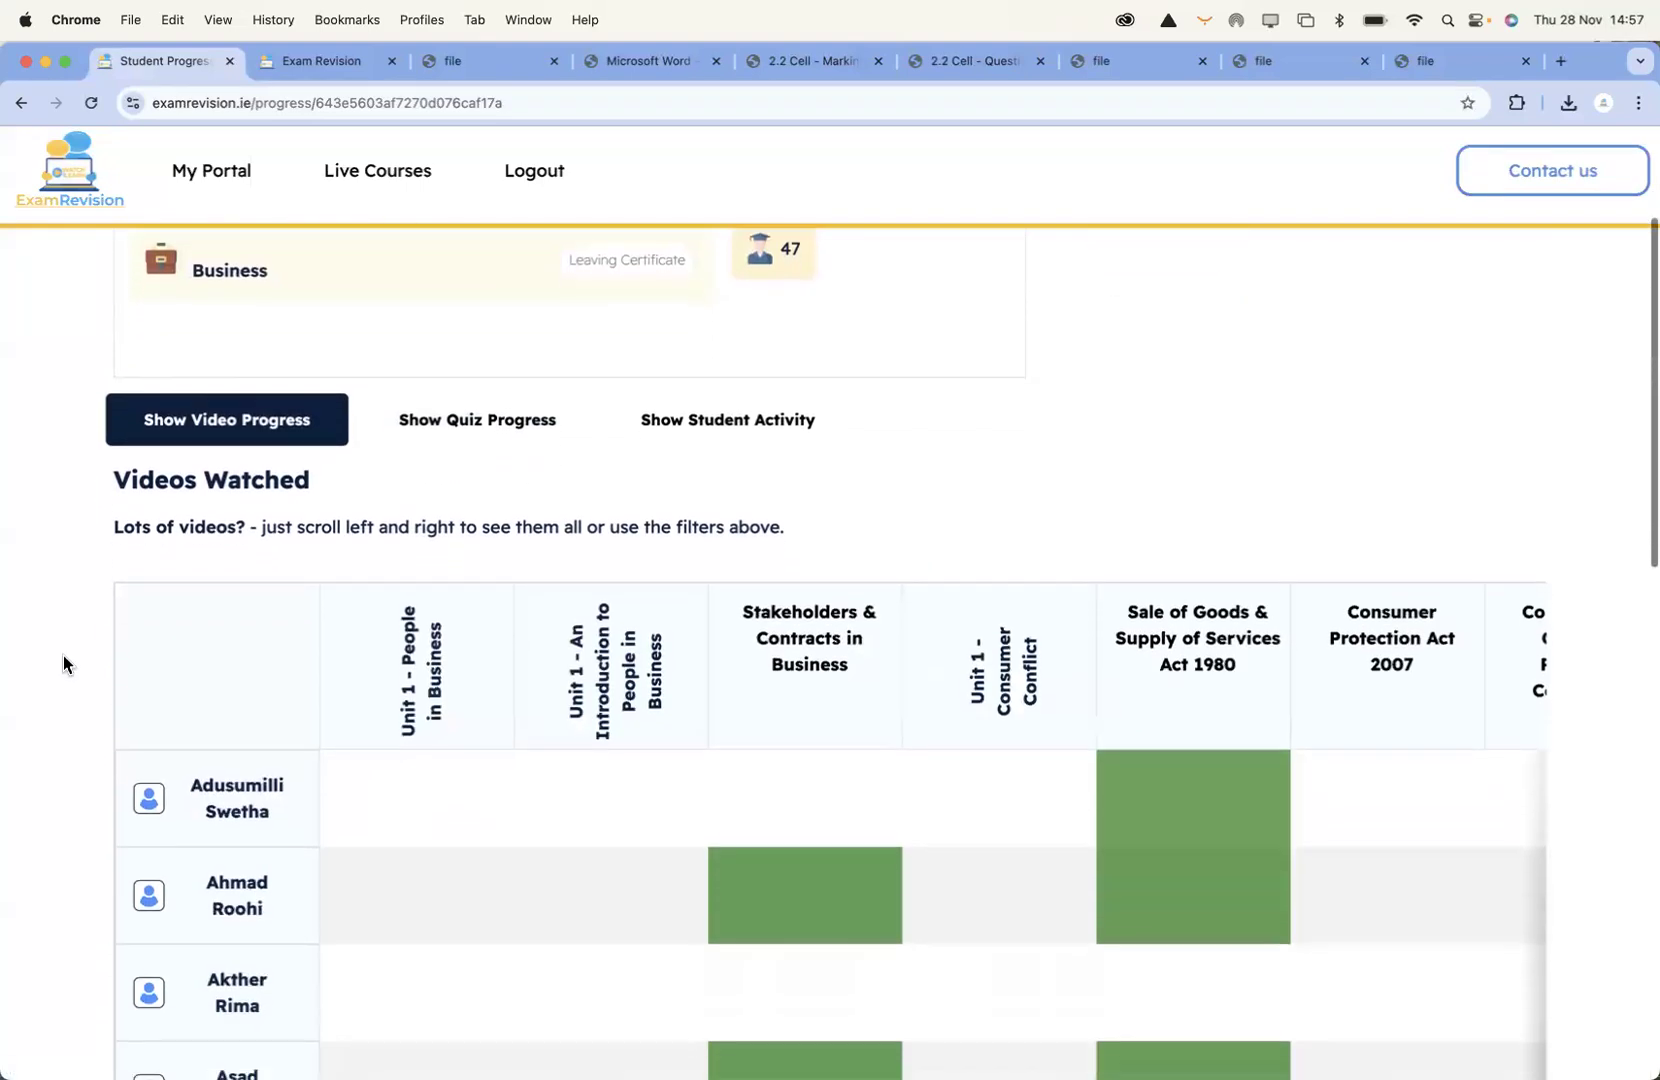
pyautogui.scroll(-1, 1156, 837)
pyautogui.hscroll(10, 1152, 837)
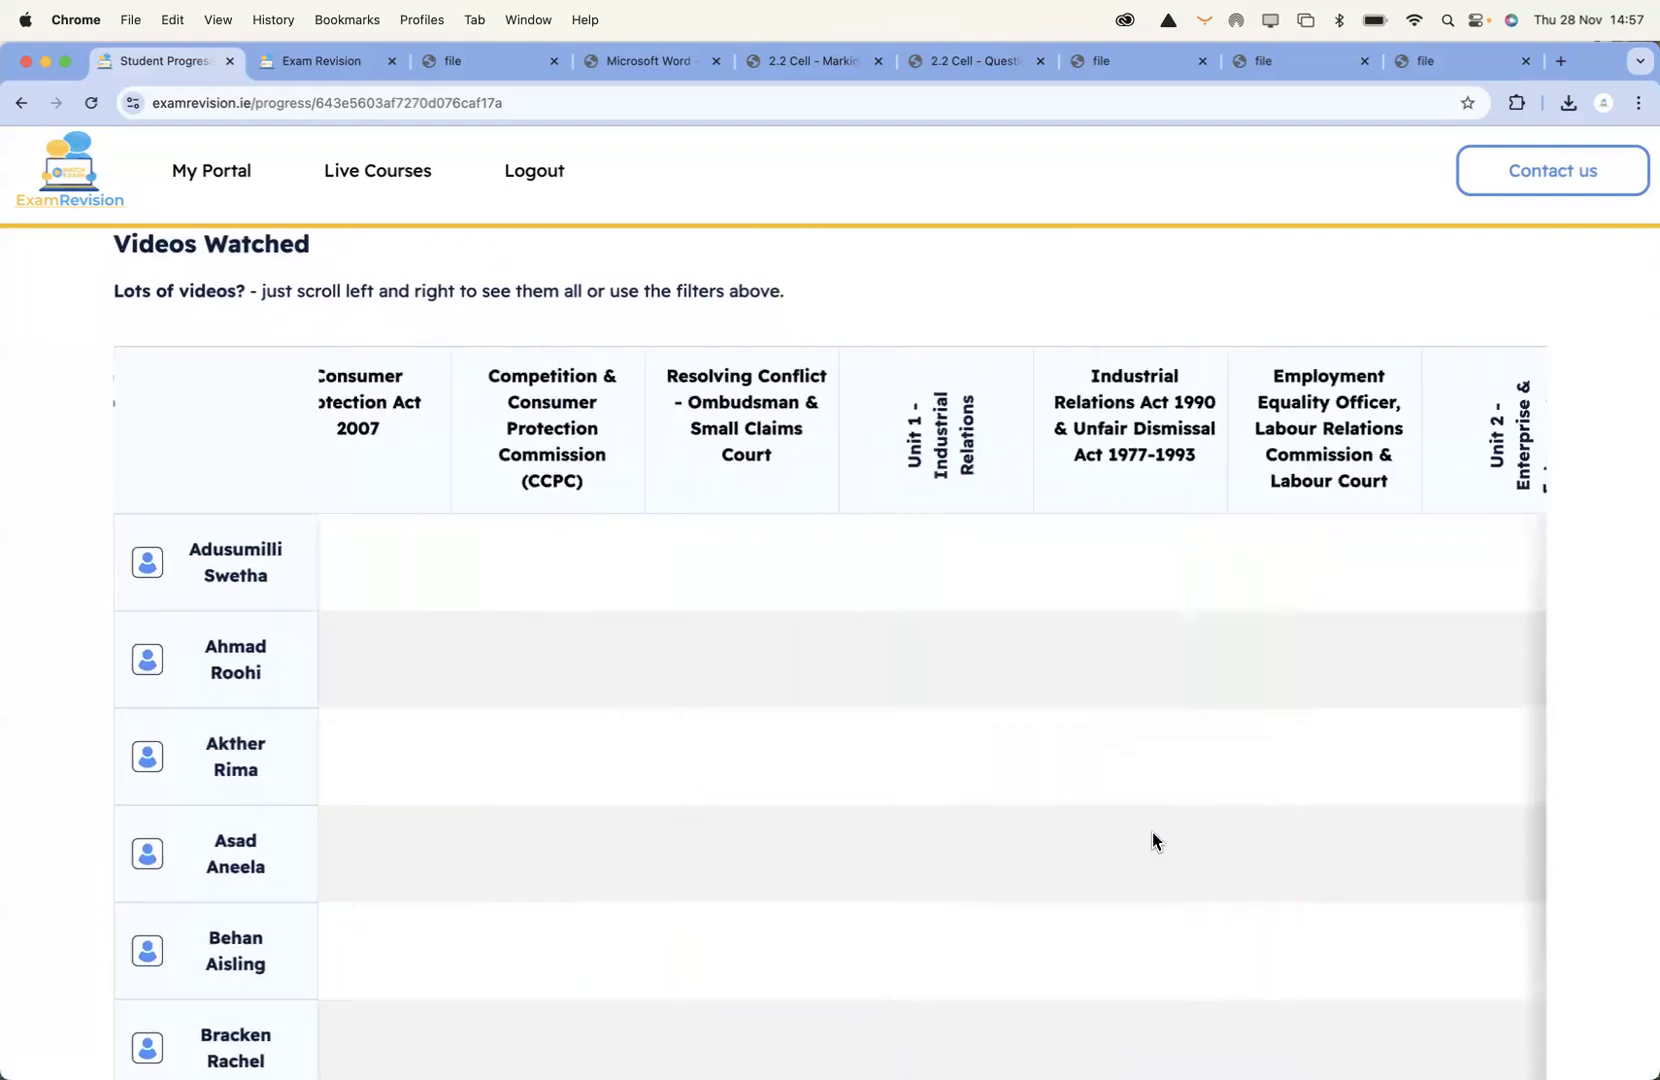
pyautogui.hscroll(-7, 1155, 841)
pyautogui.scroll(6, 1155, 841)
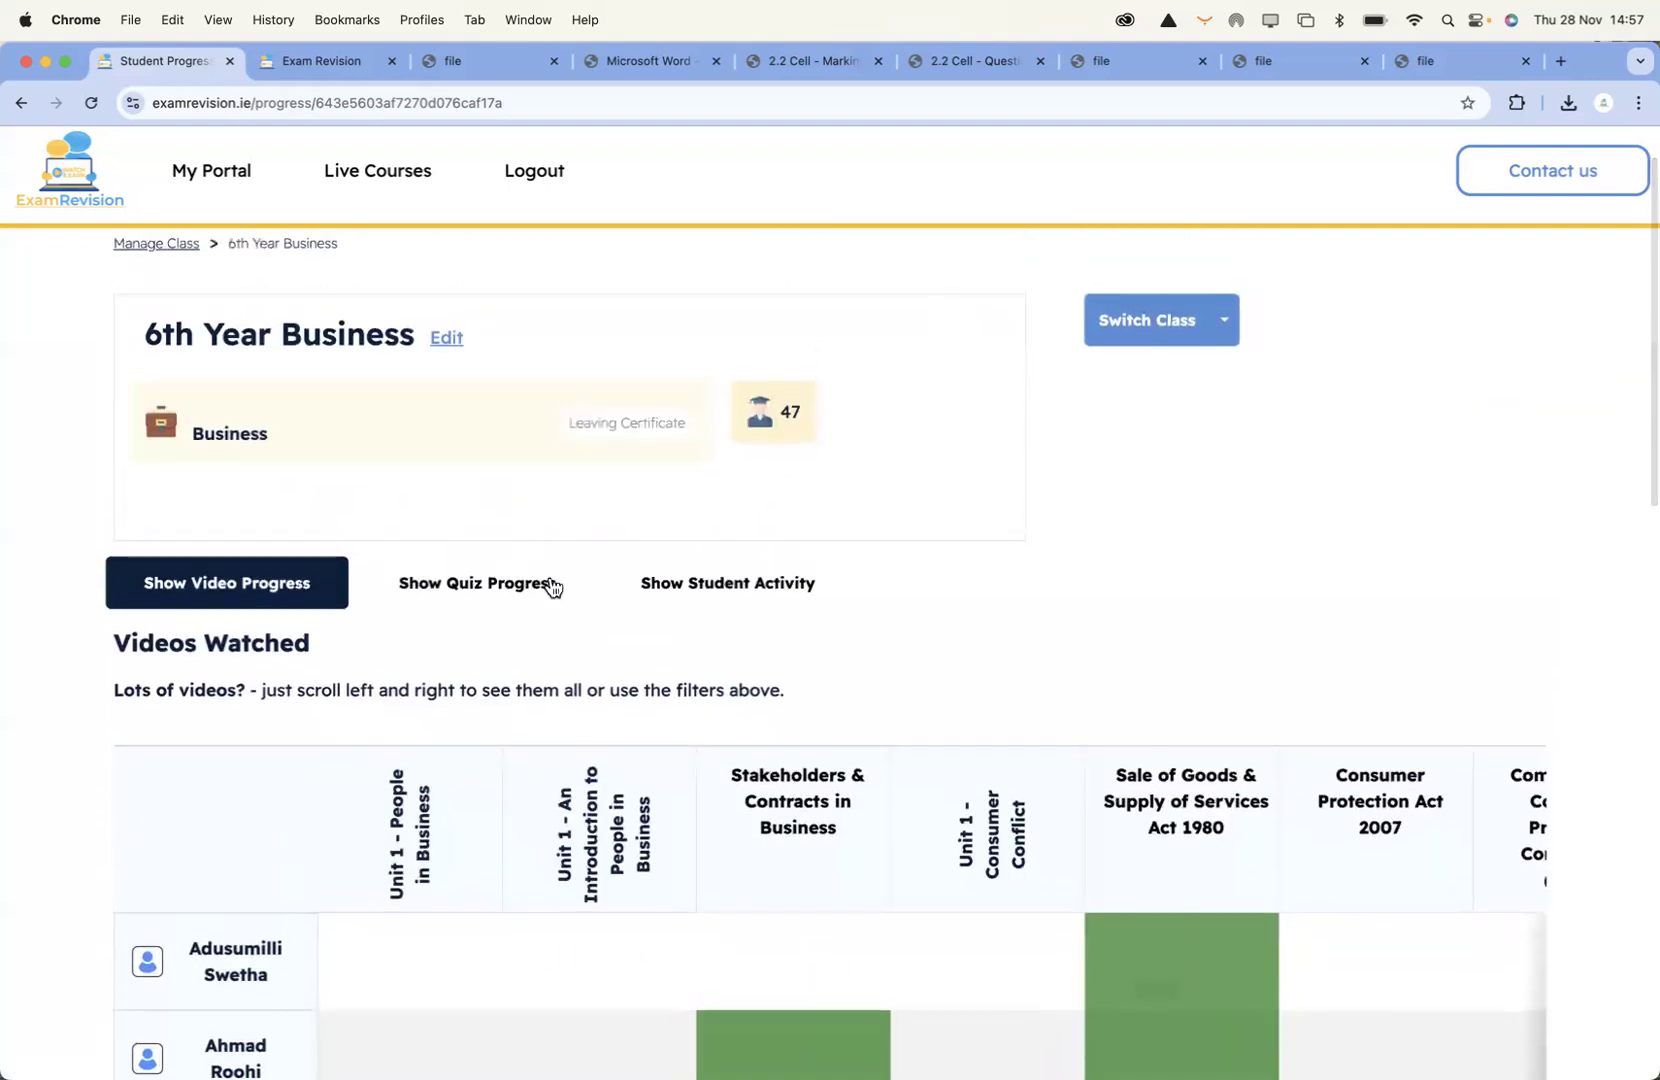
# Show the 6th Year Business quiz results table, scroll through it, then return home
pyautogui.click(497, 600)
pyautogui.scroll(-6, 12, 806)
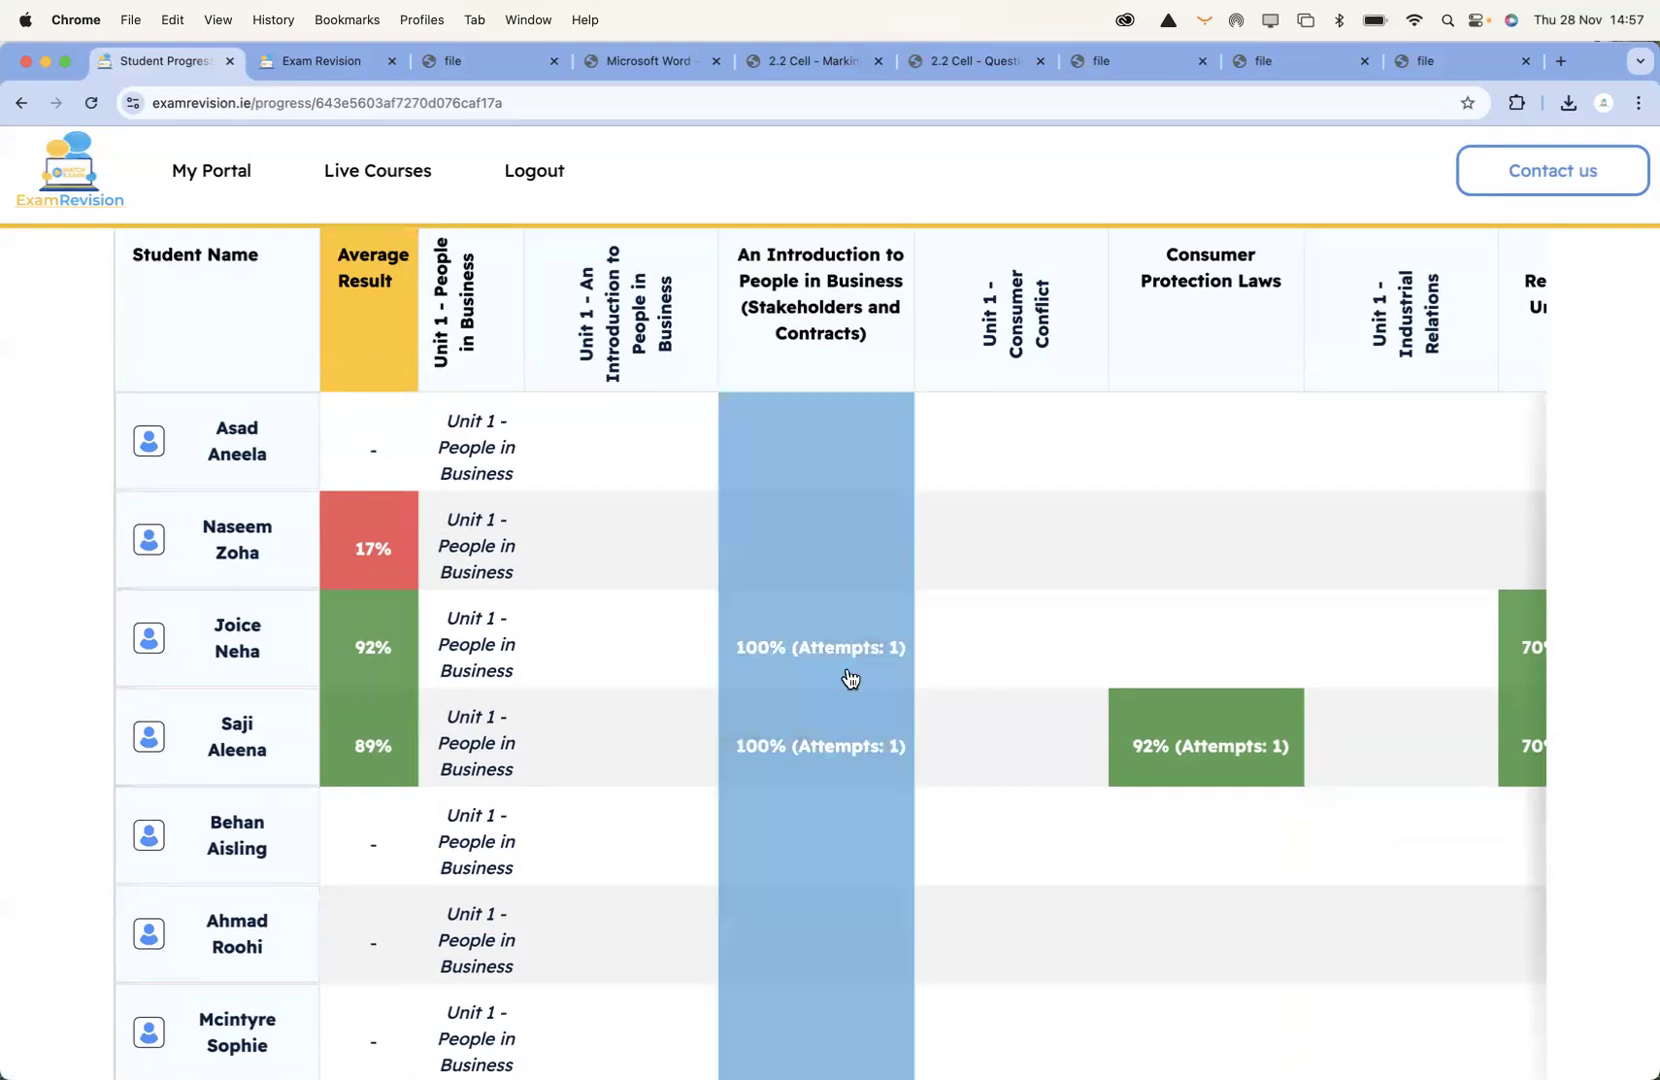
pyautogui.hscroll(10, 856, 671)
pyautogui.hscroll(-10, 856, 671)
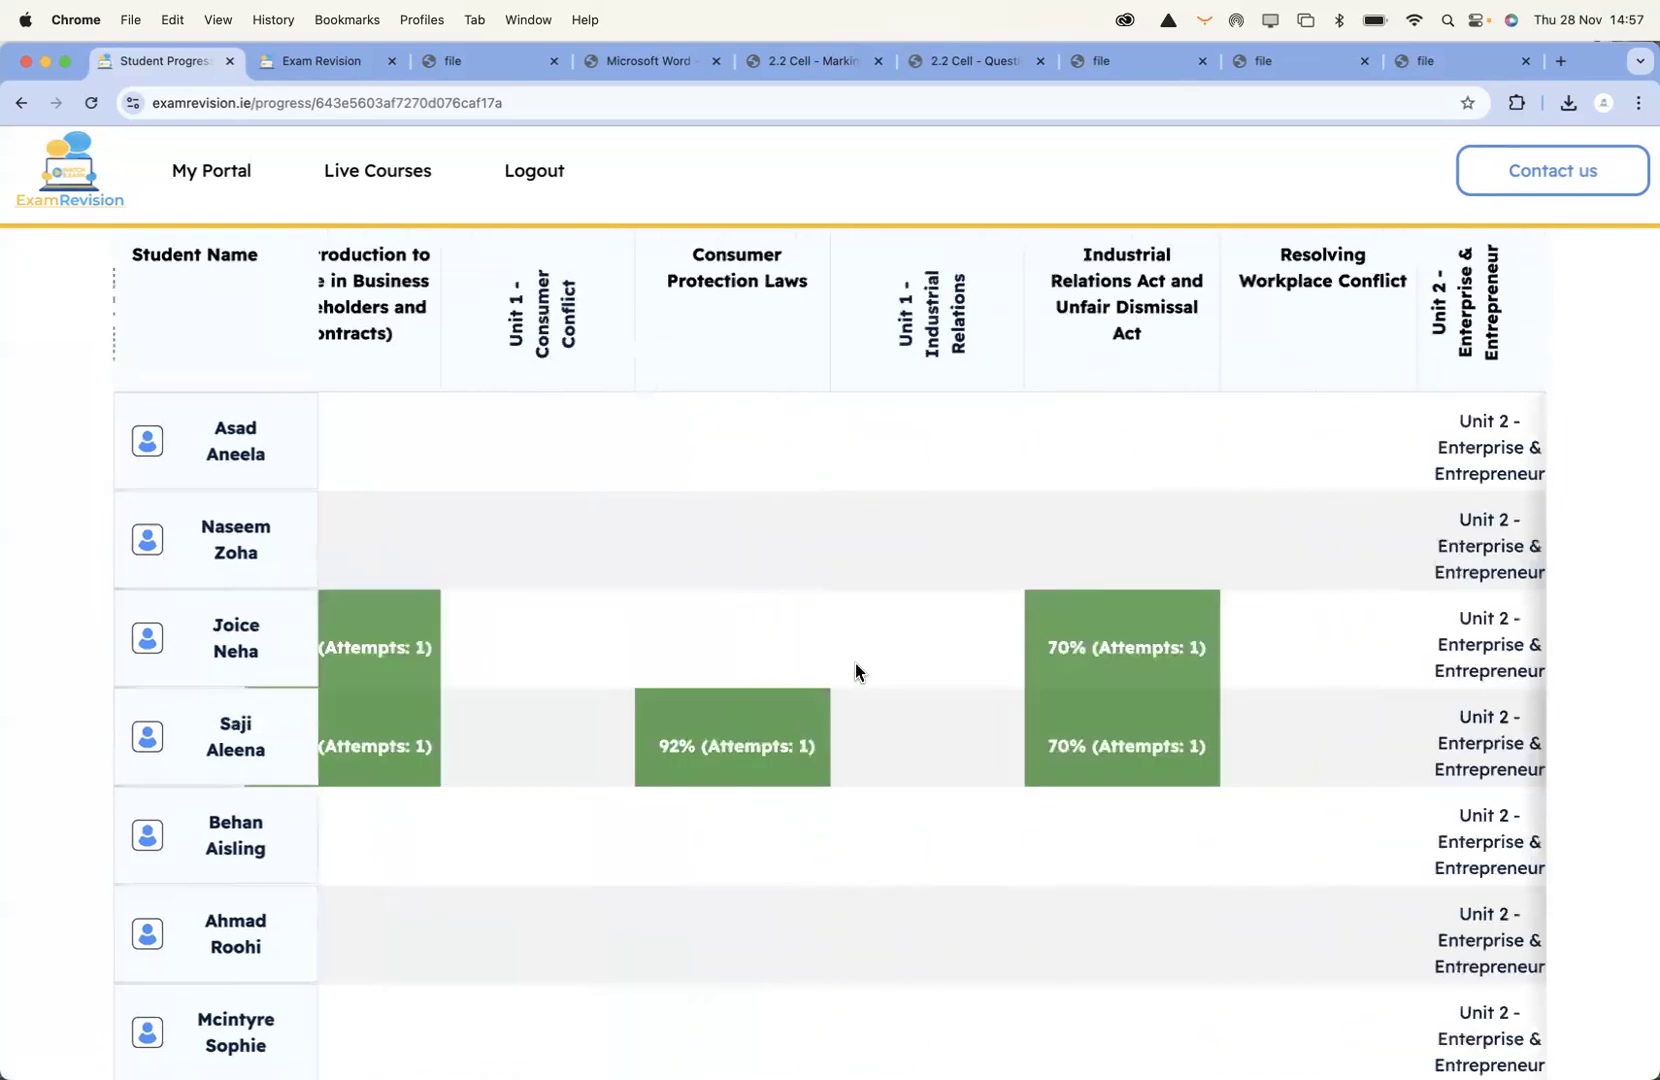
pyautogui.scroll(7, 856, 671)
pyautogui.scroll(-1, 366, 352)
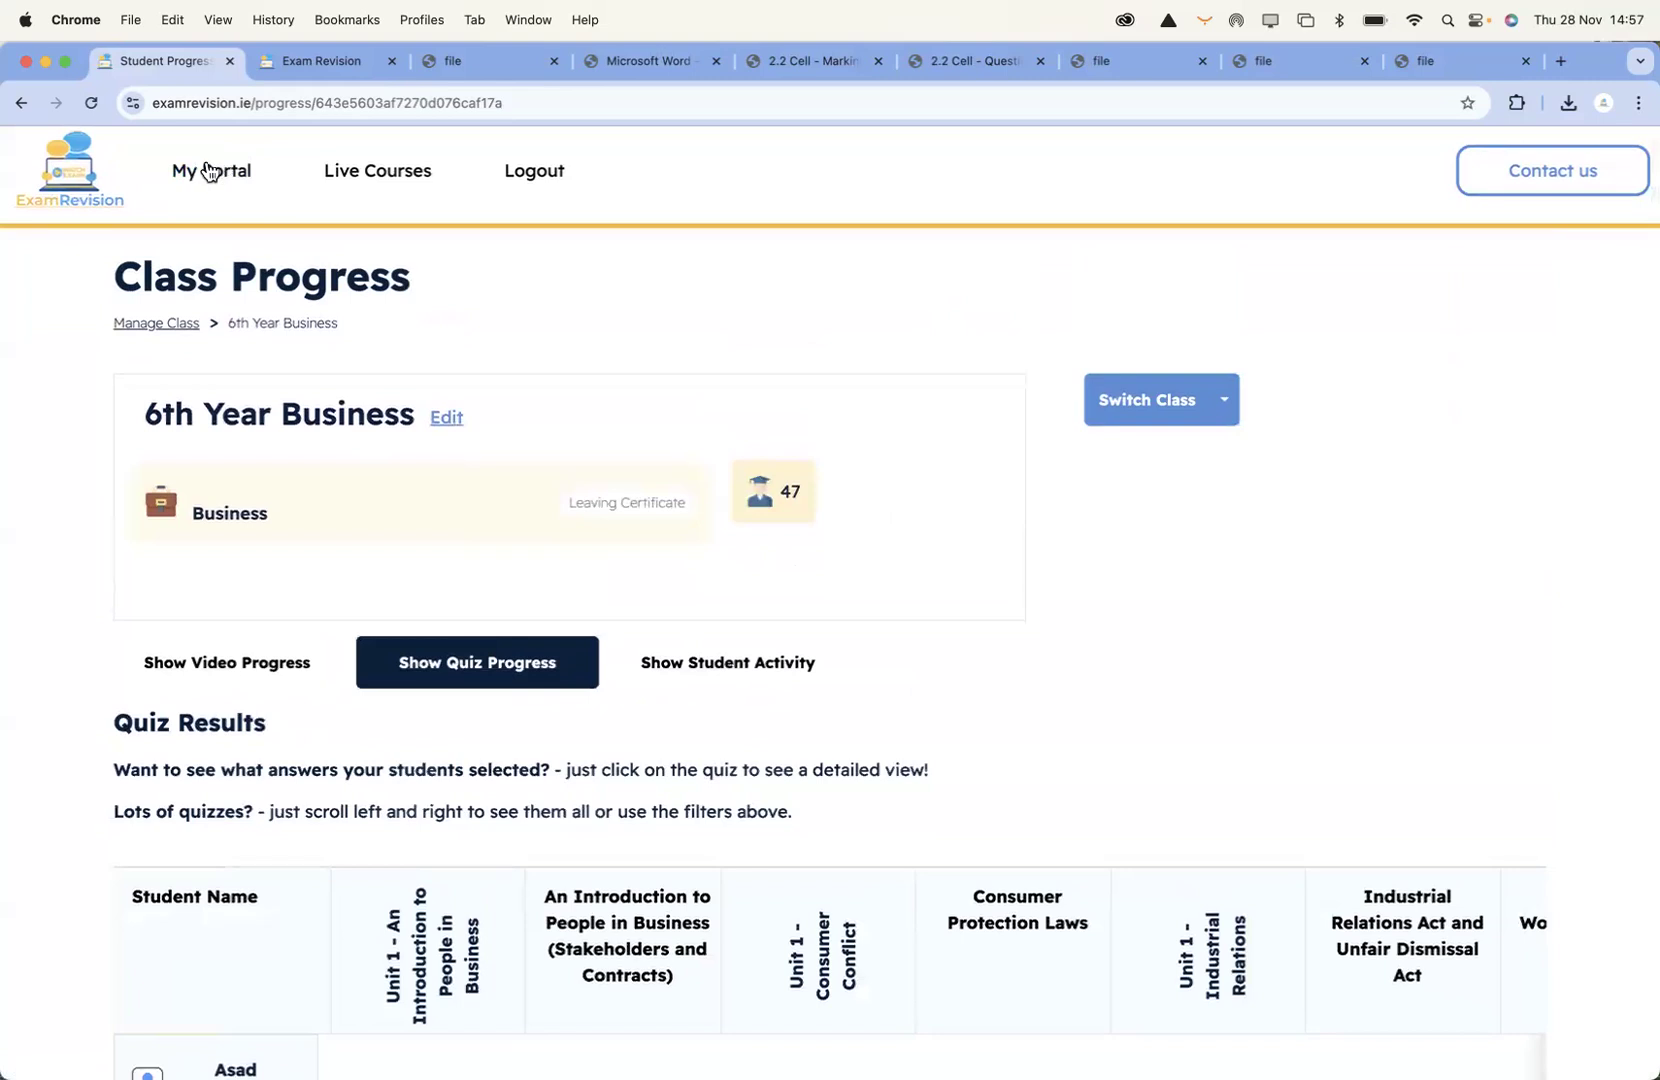
pyautogui.click(208, 172)
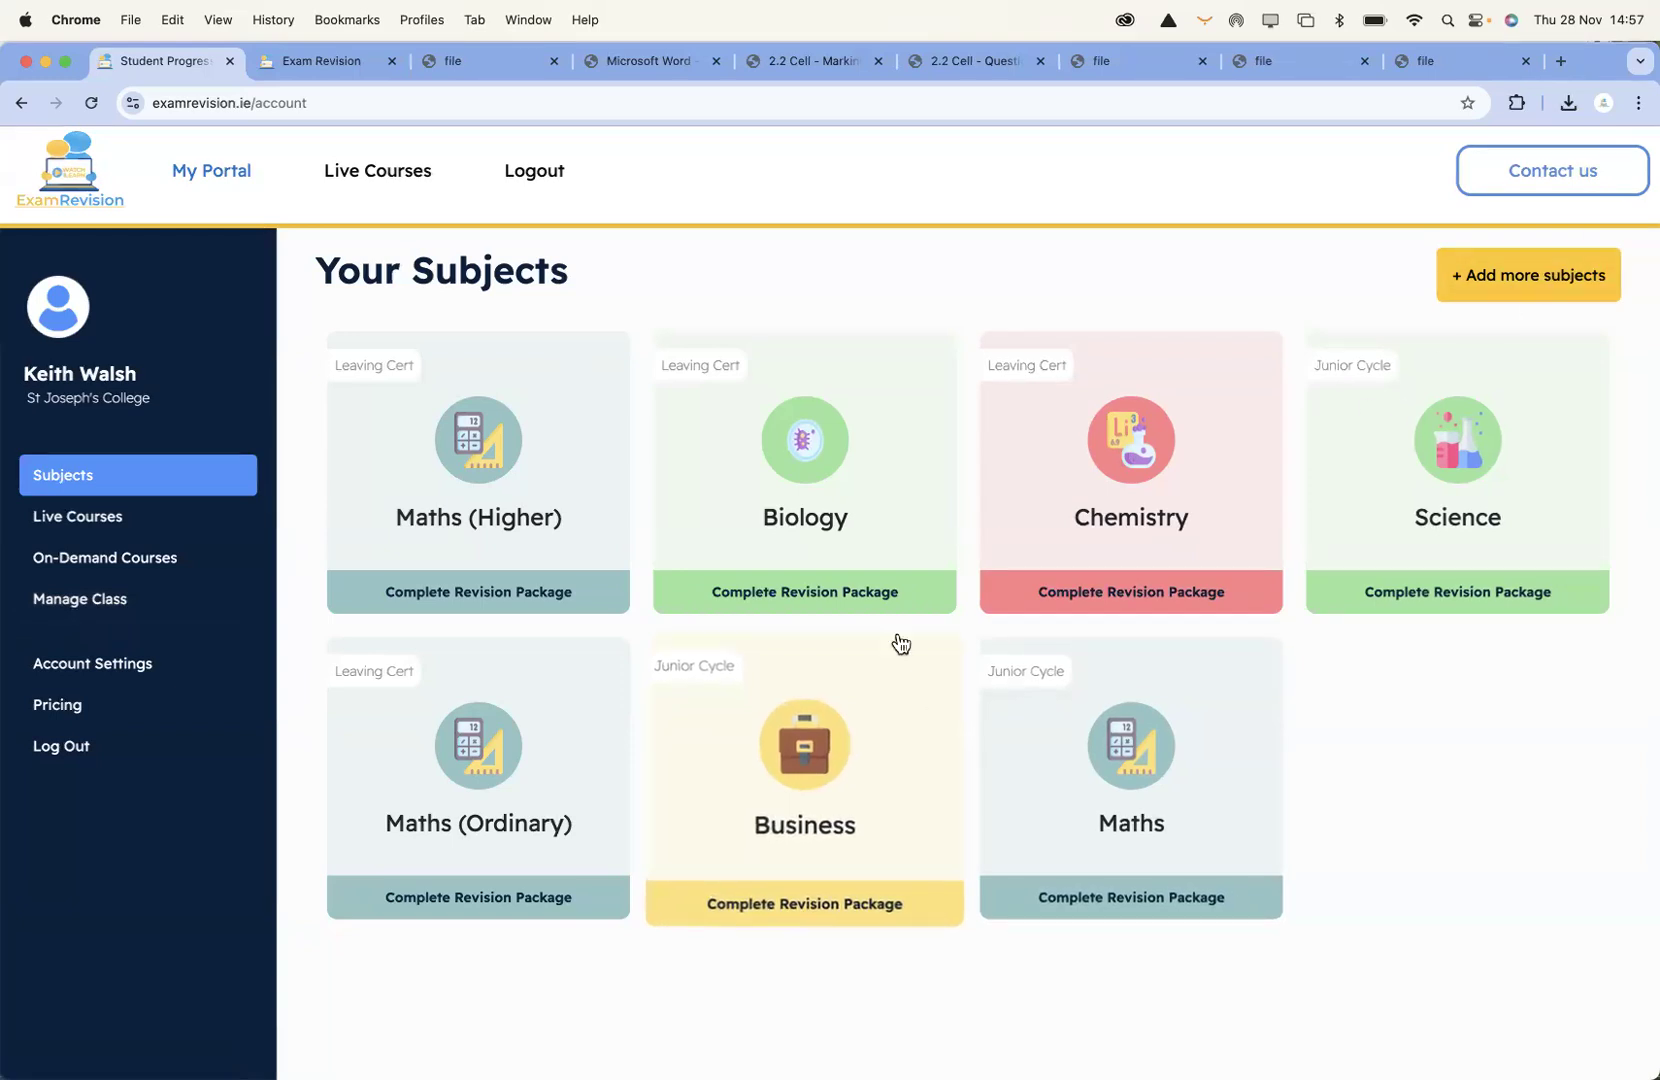
# Open Junior Cycle Business and its 1.4 and 3.5 - Tax topic
pyautogui.click(827, 763)
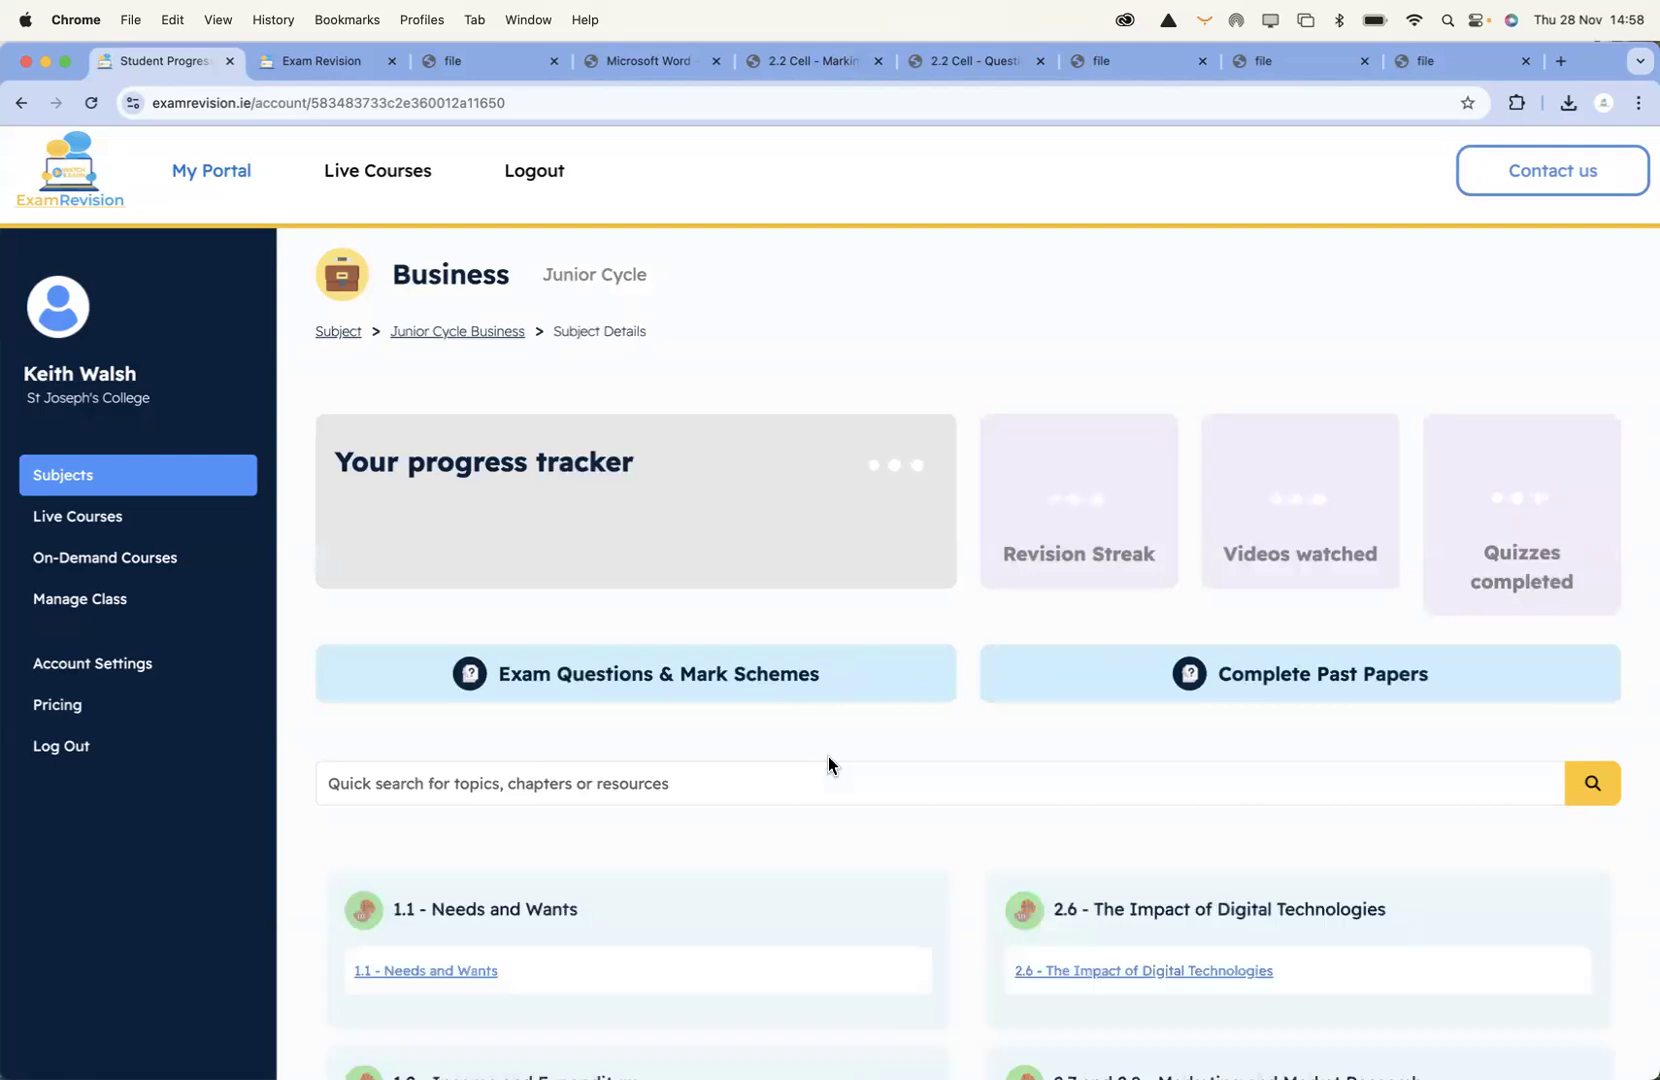
pyautogui.scroll(-3, 827, 765)
pyautogui.scroll(-5, 827, 756)
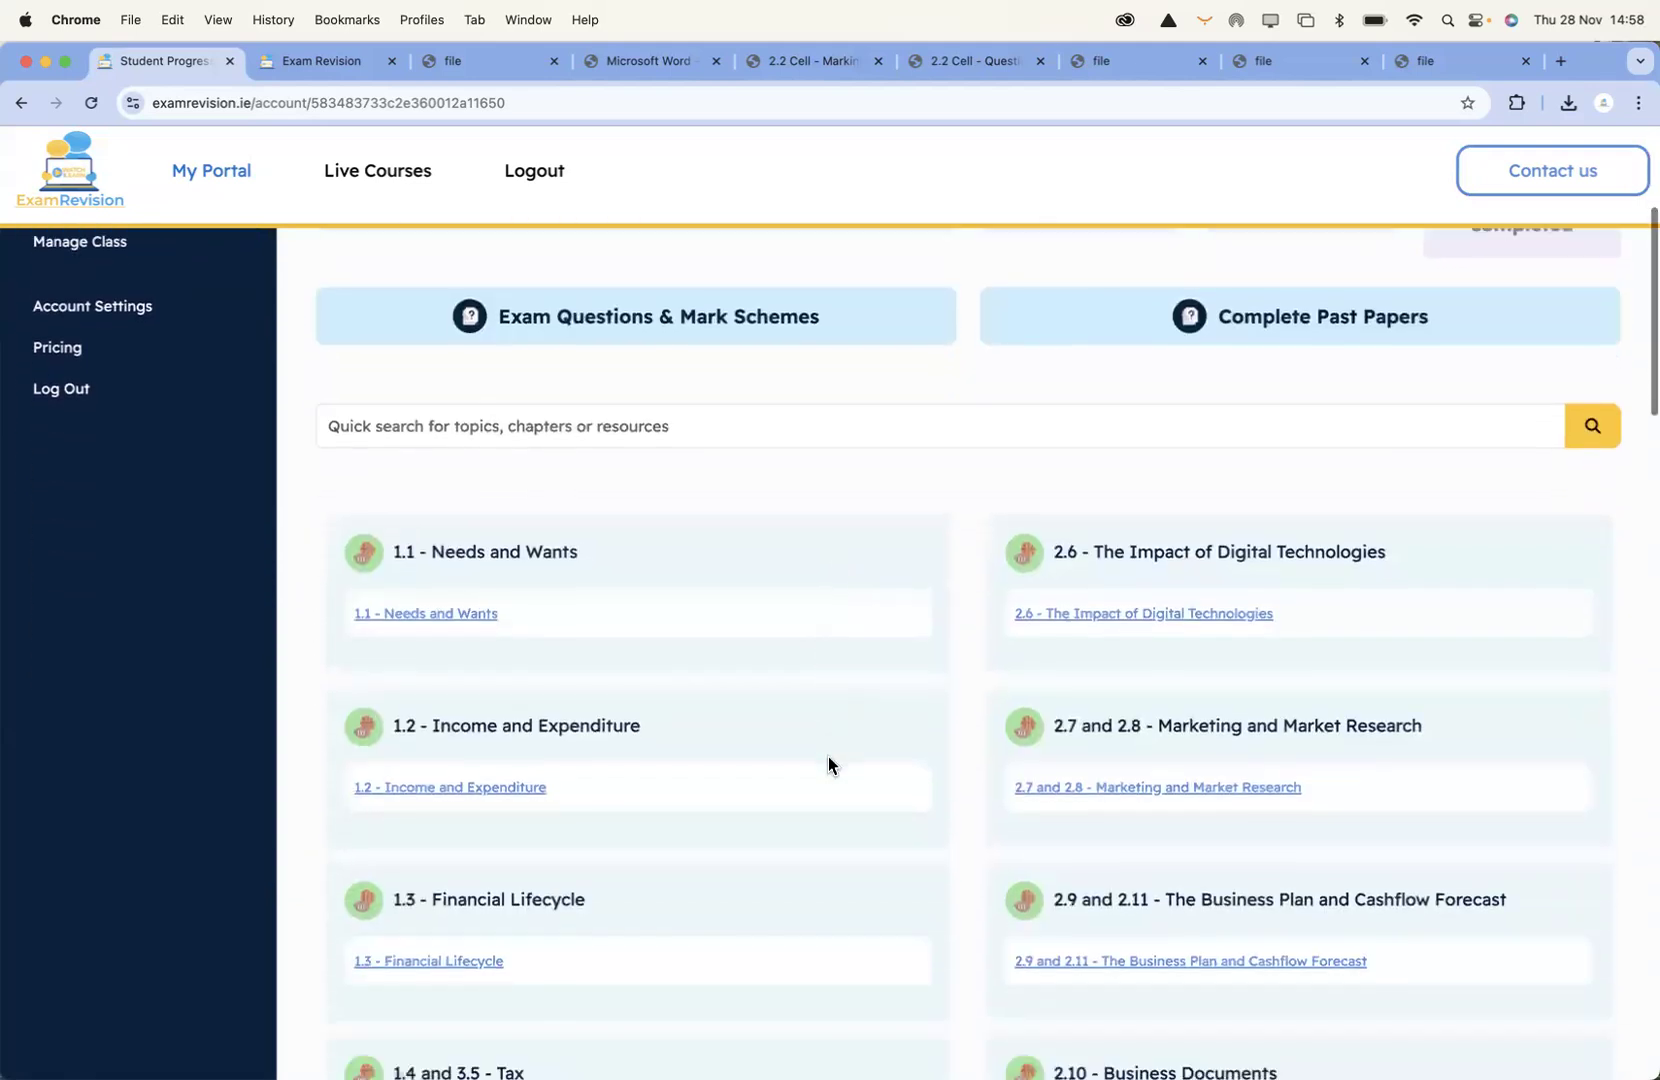
pyautogui.scroll(-10, 834, 711)
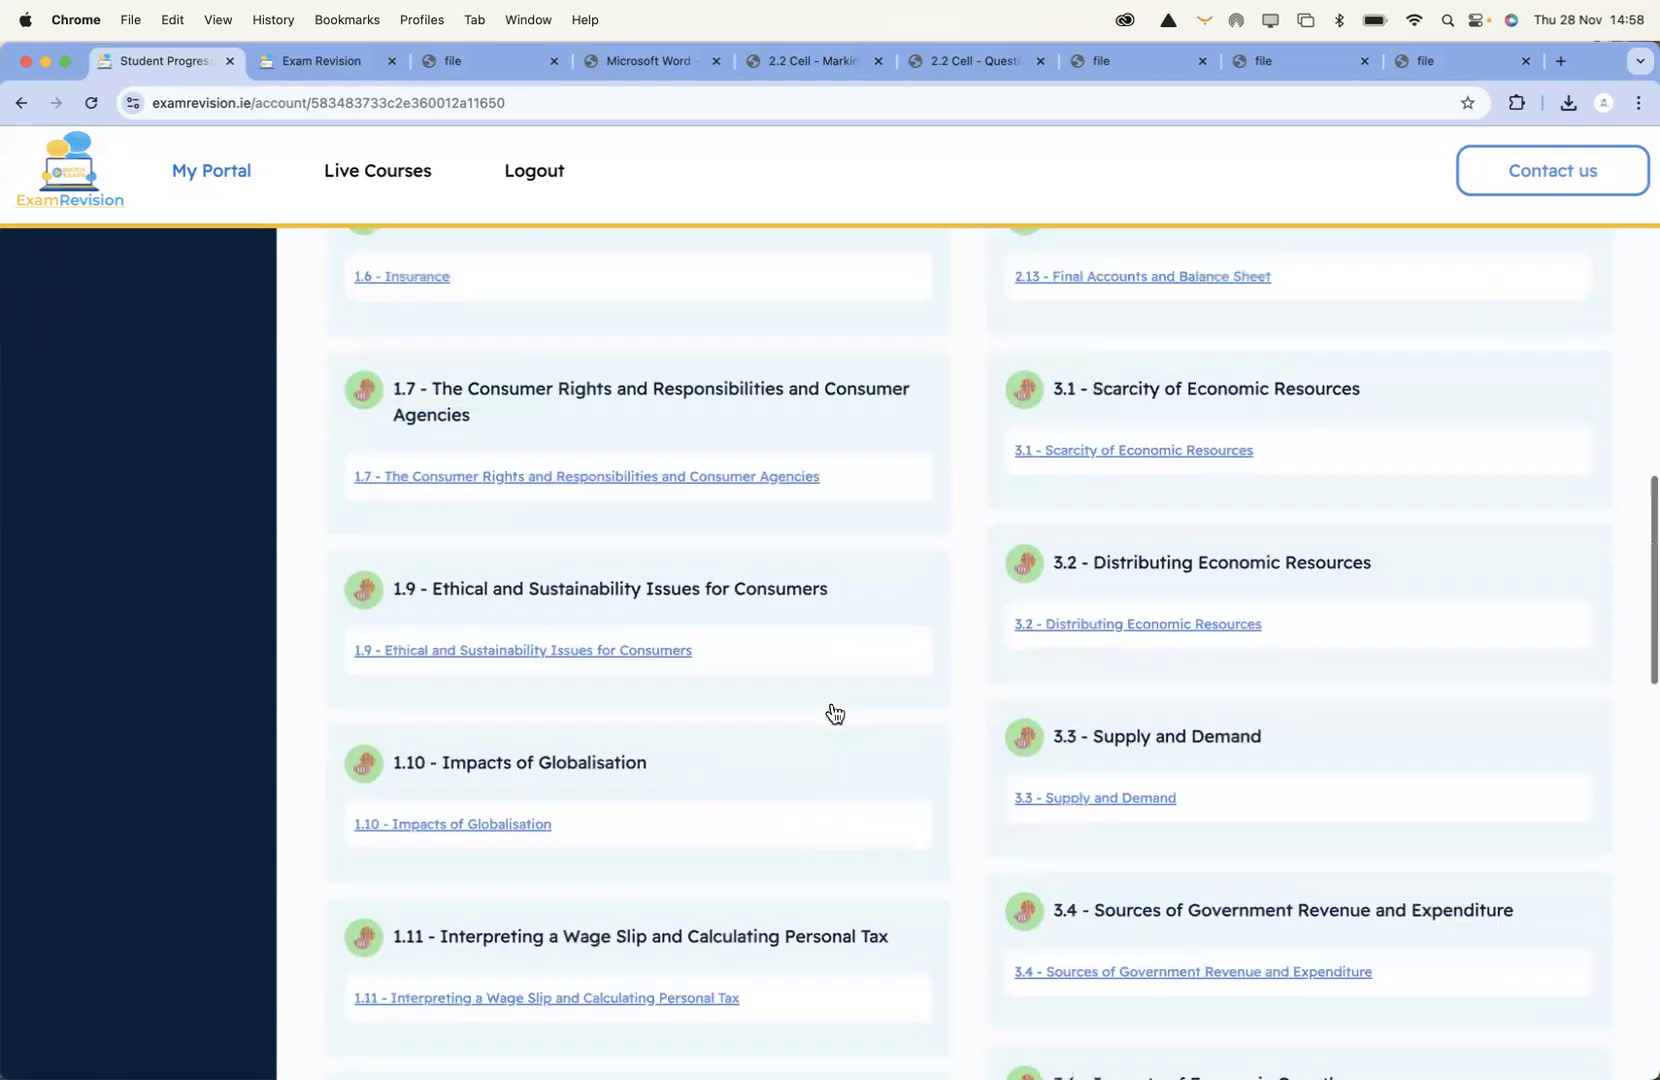
pyautogui.scroll(5, 469, 541)
pyautogui.click(424, 394)
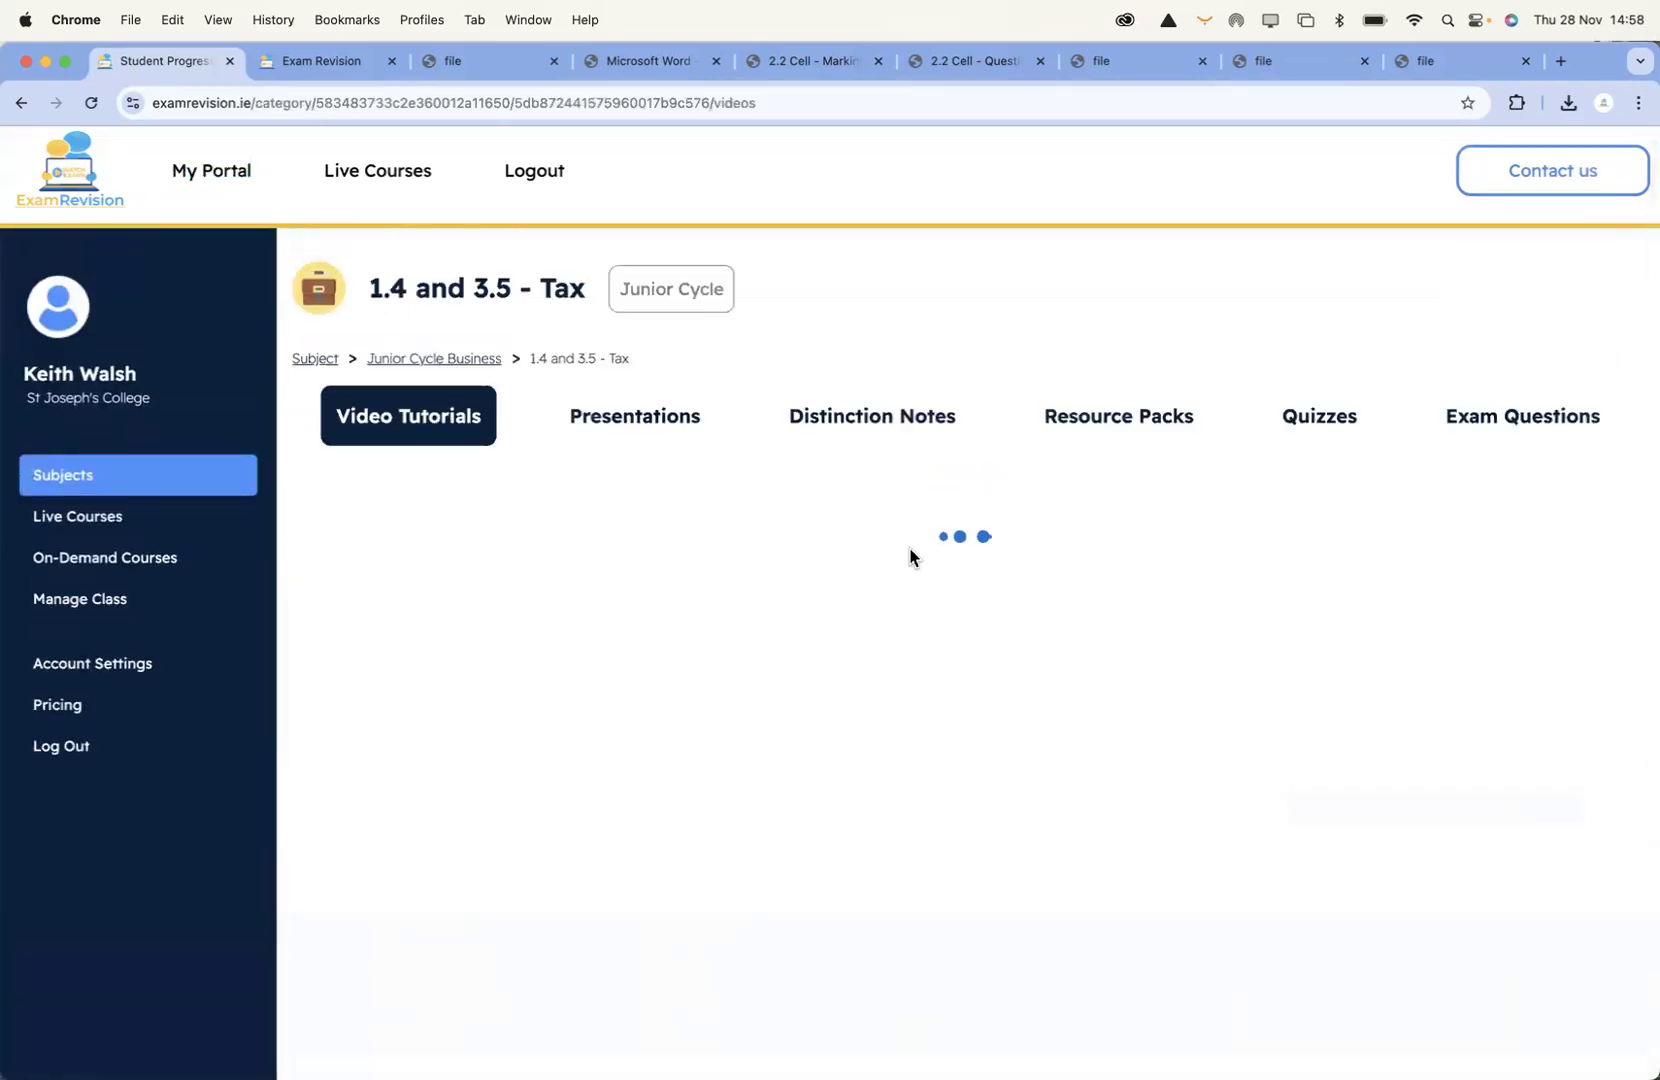
pyautogui.scroll(-3, 952, 771)
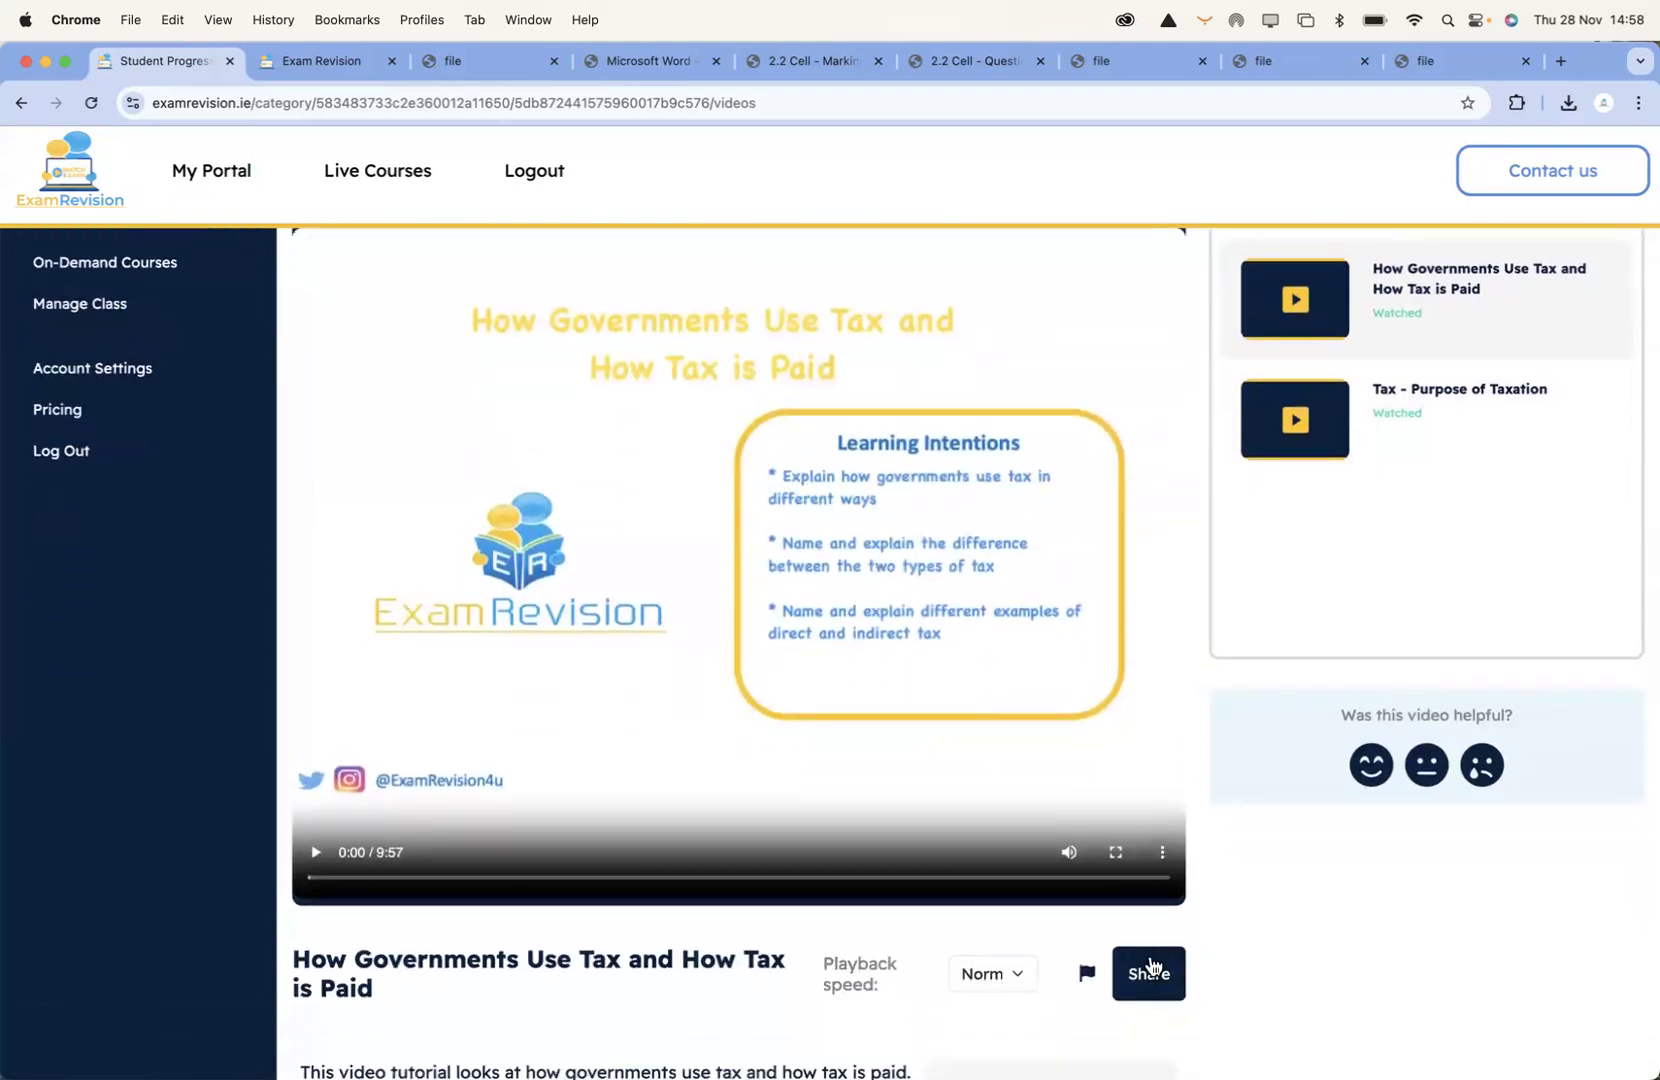
pyautogui.scroll(1, 1147, 944)
pyautogui.scroll(5, 1150, 726)
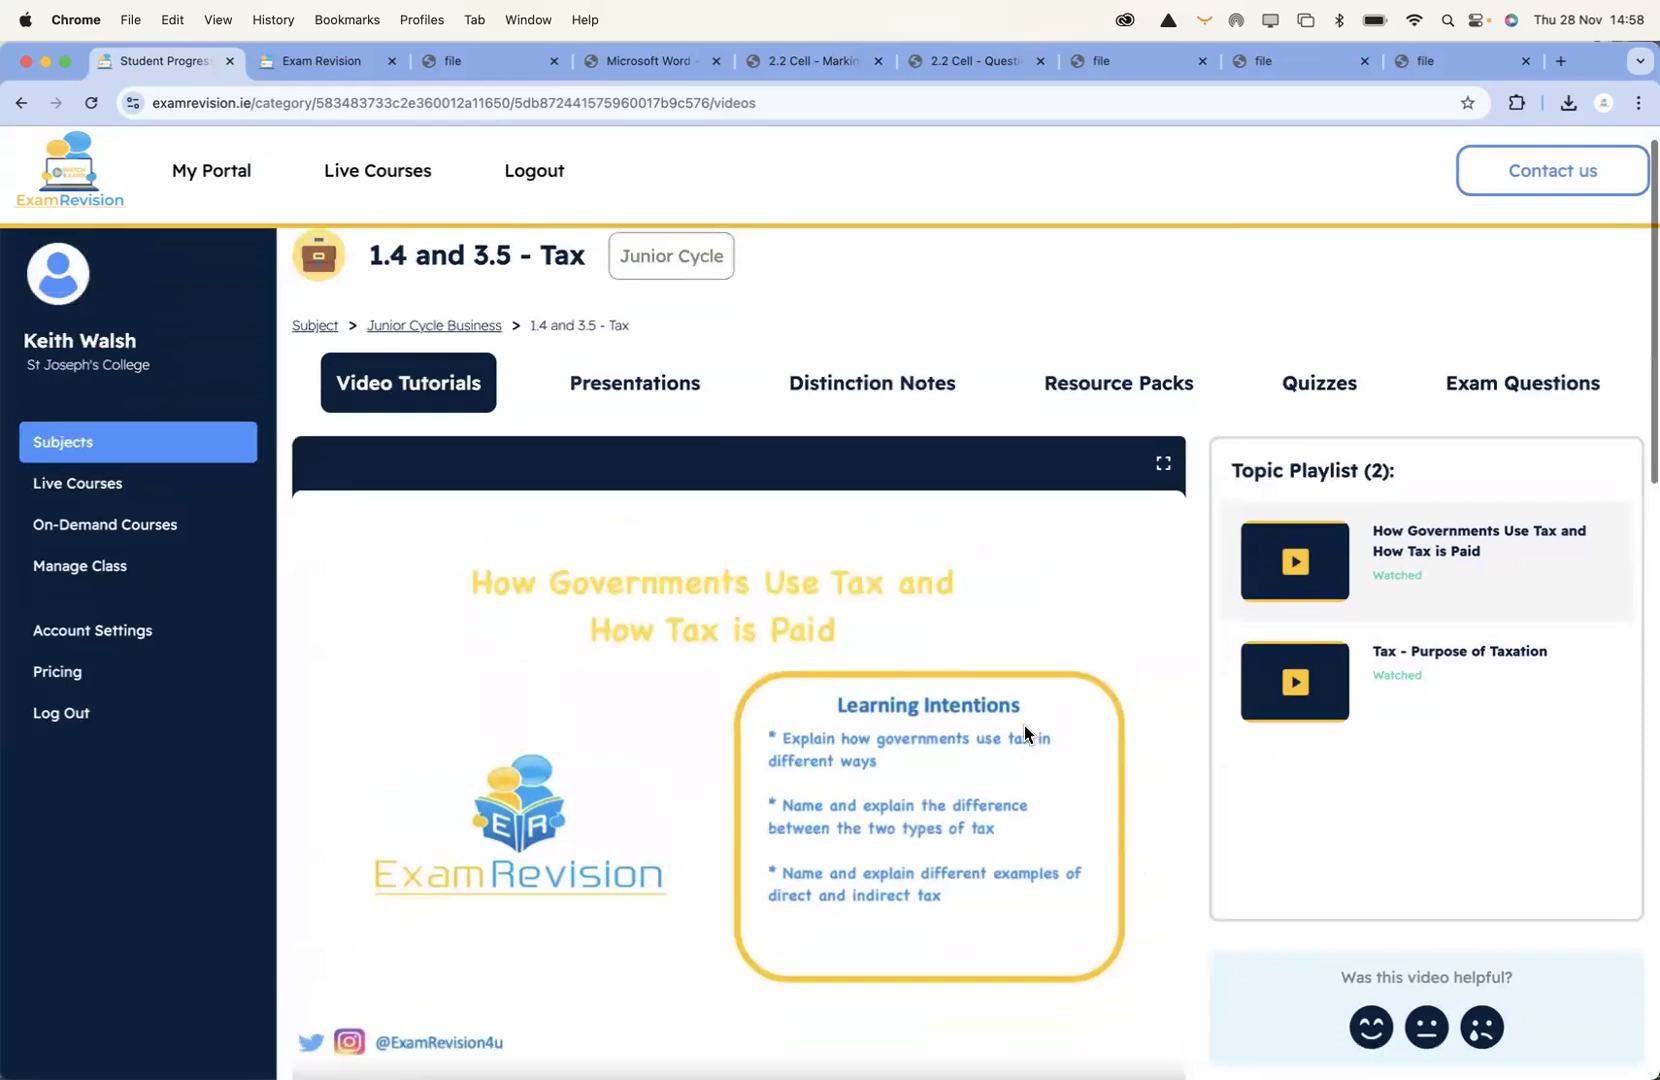
# View the Tax presentation, Distinction Notes and Quizzes, then return to Video Tutorials
pyautogui.click(673, 387)
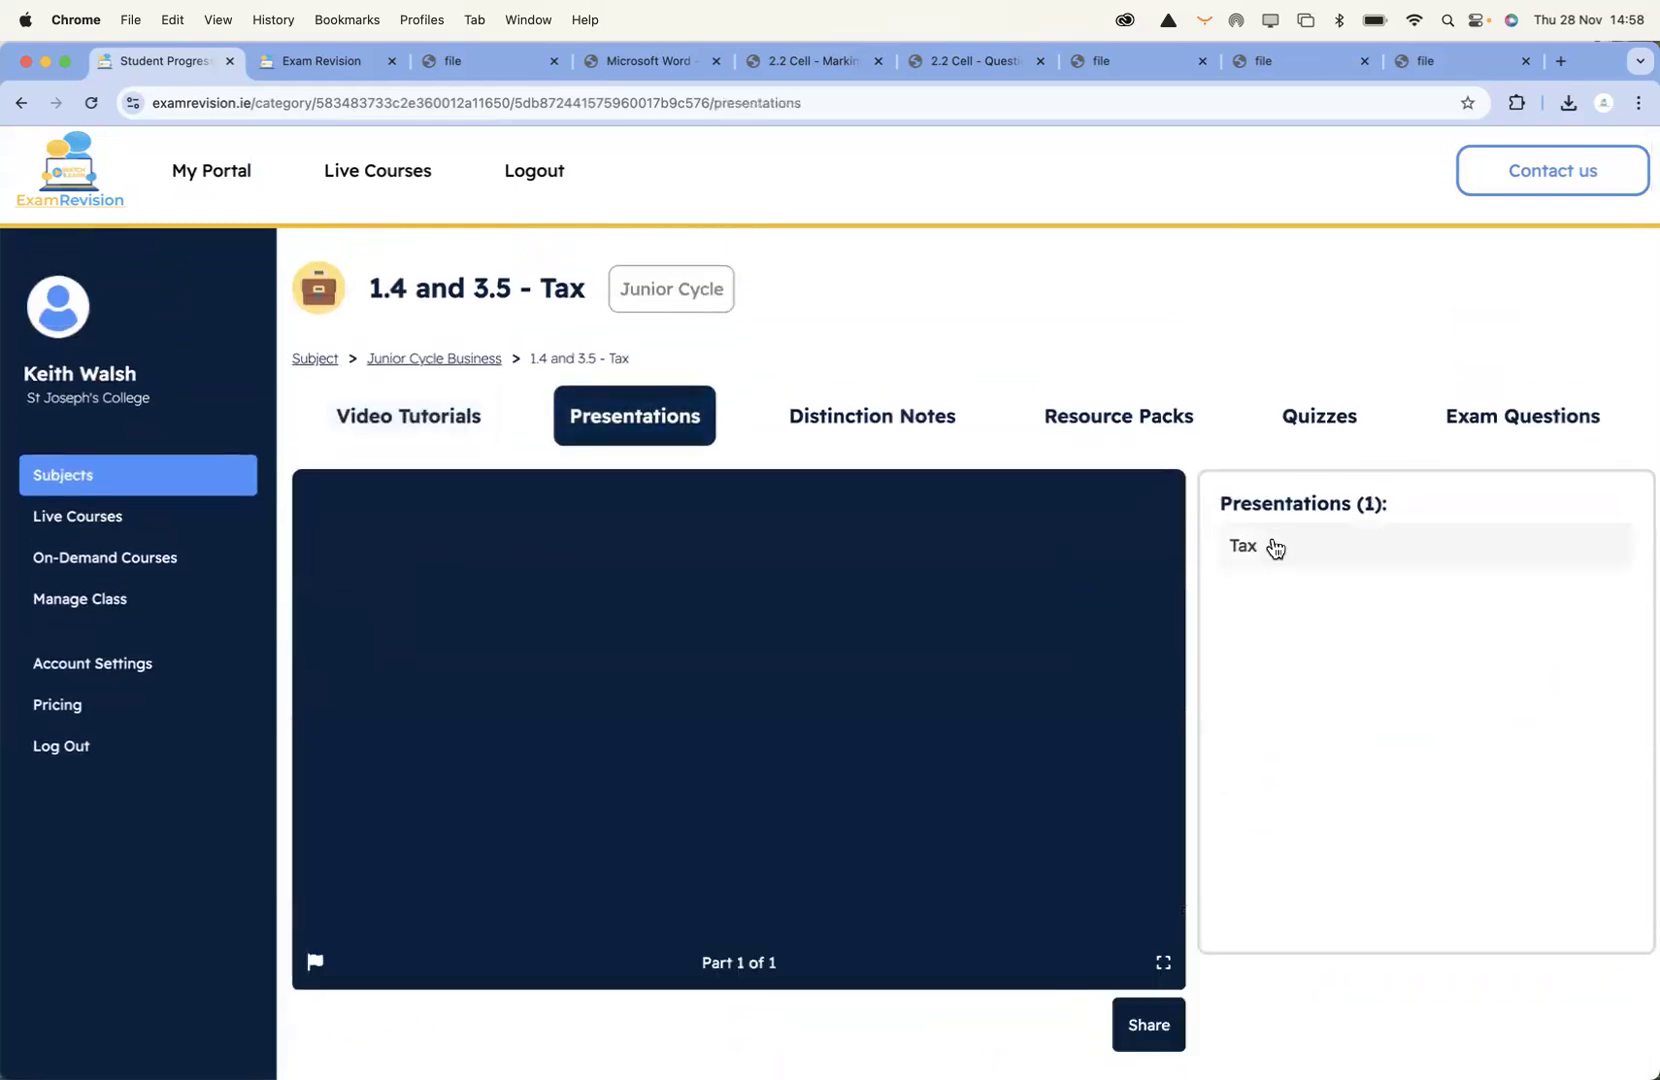
pyautogui.click(990, 715)
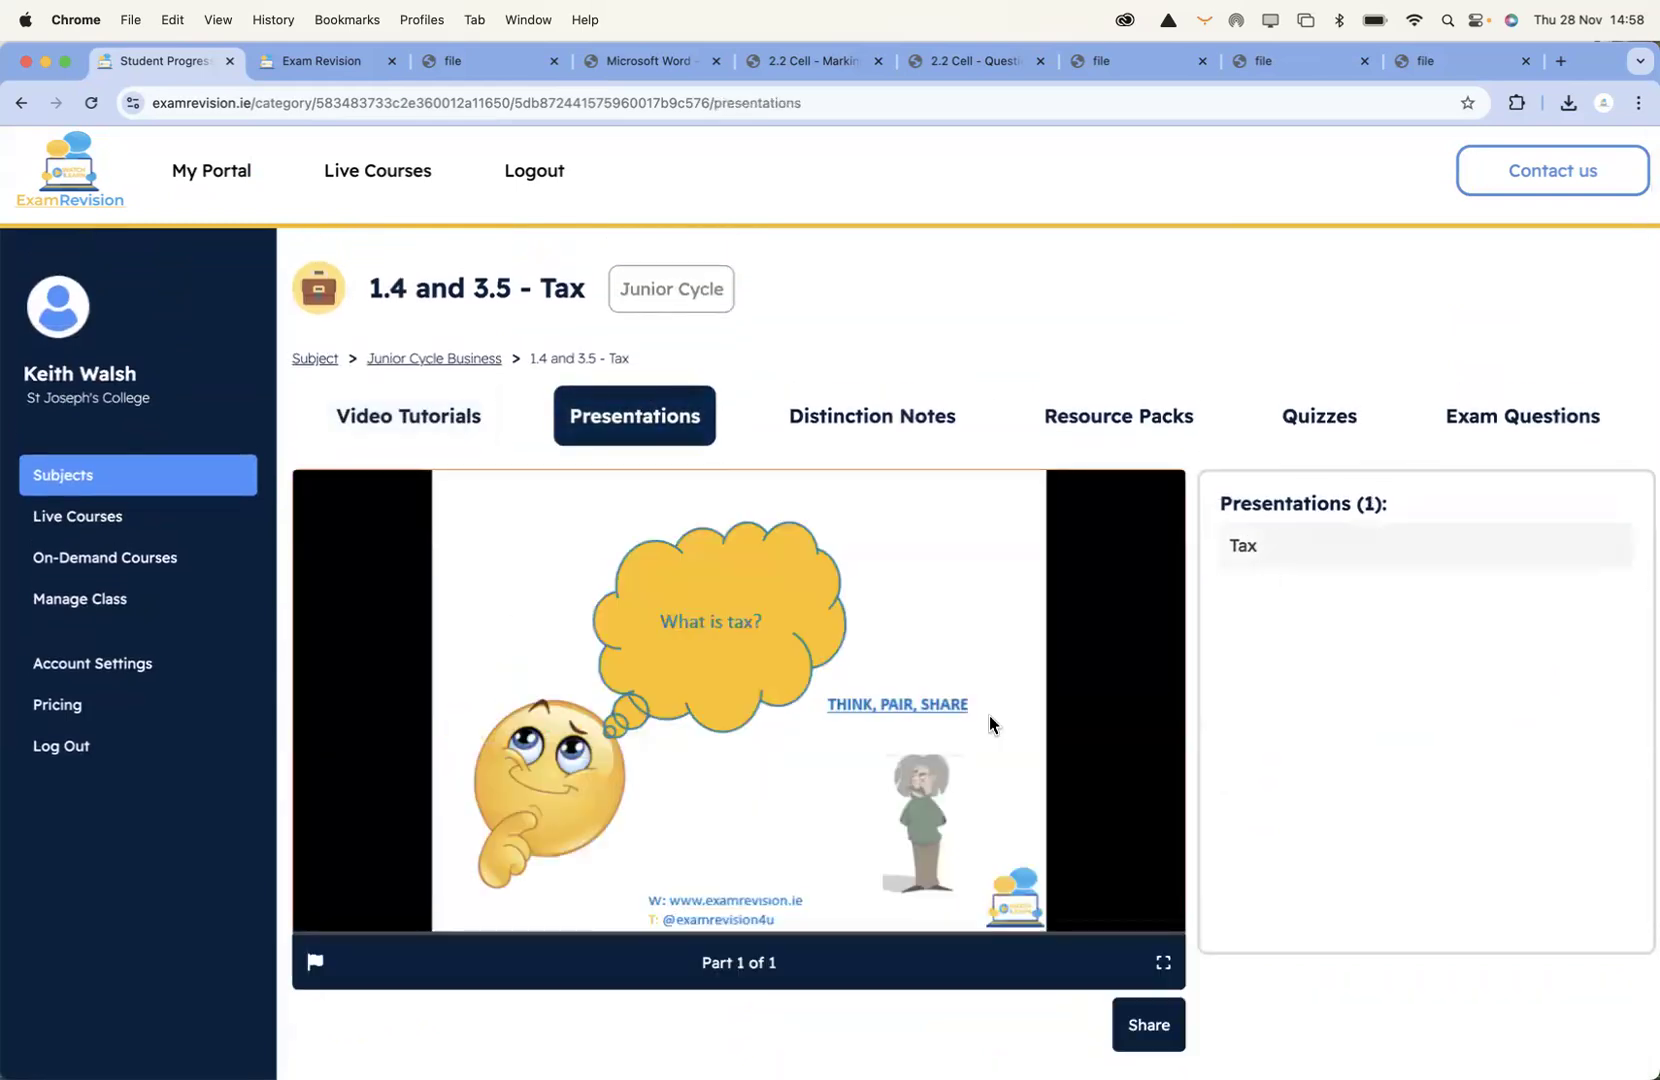
pyautogui.click(990, 715)
pyautogui.click(888, 430)
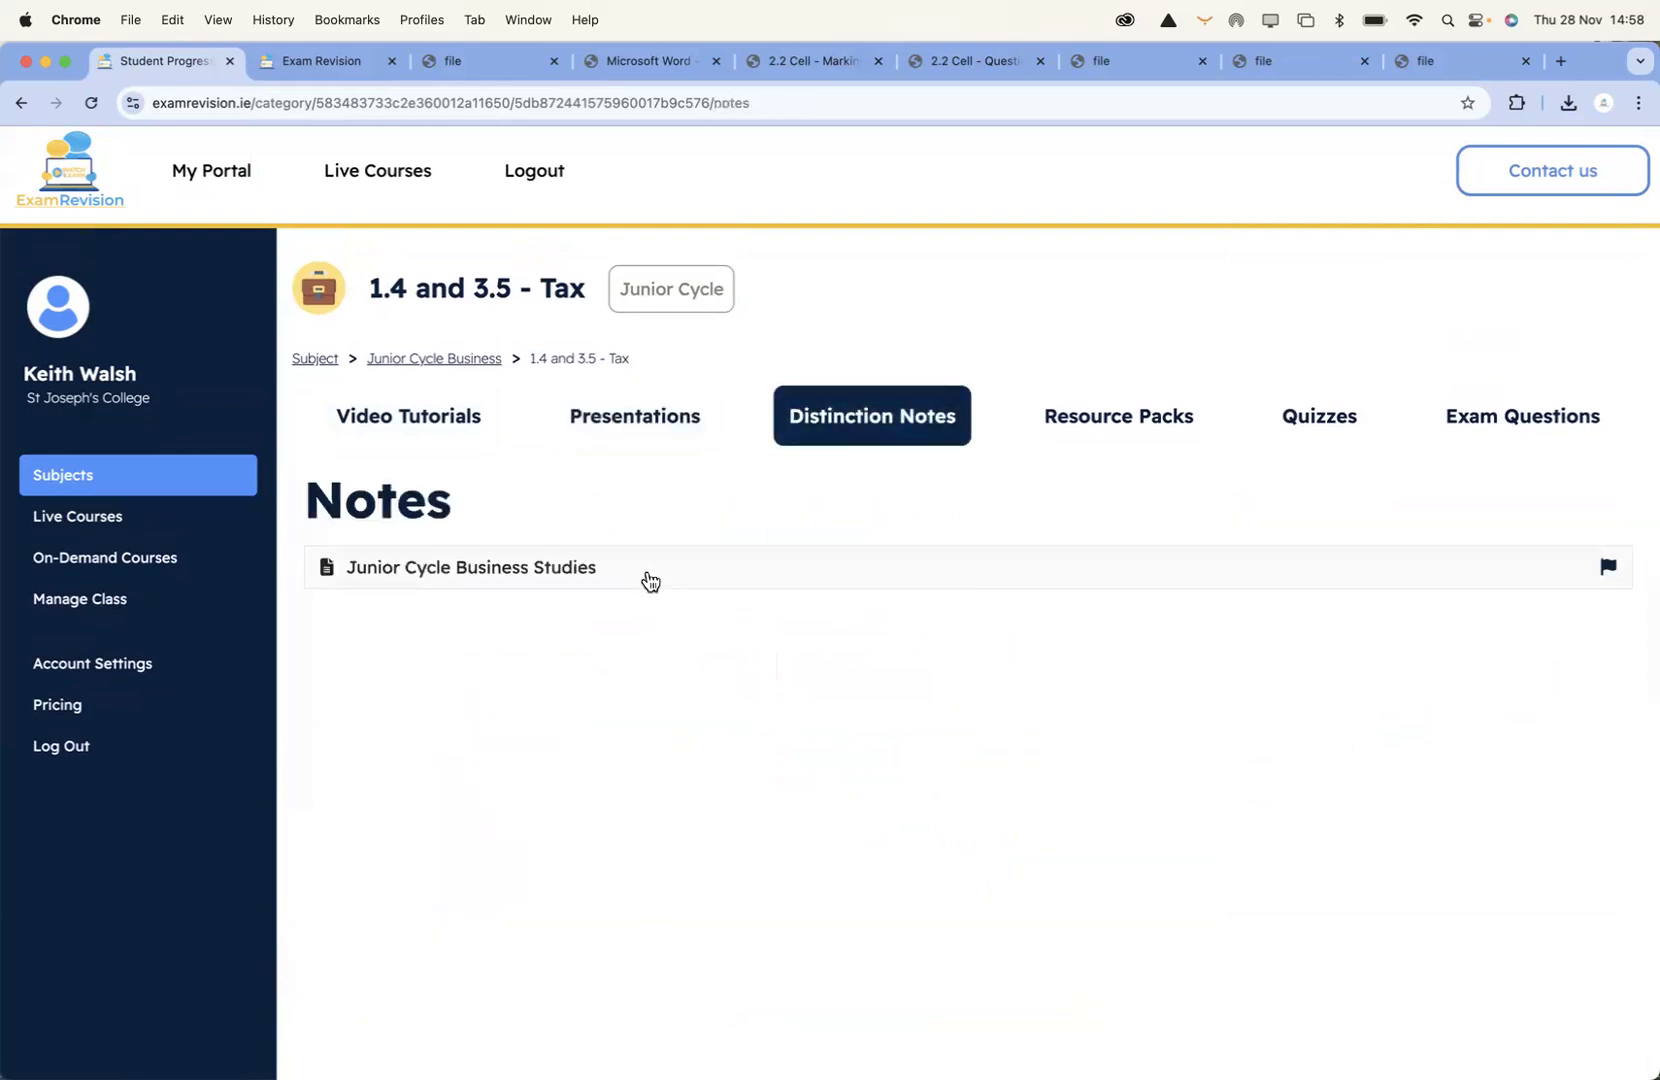
pyautogui.click(1345, 416)
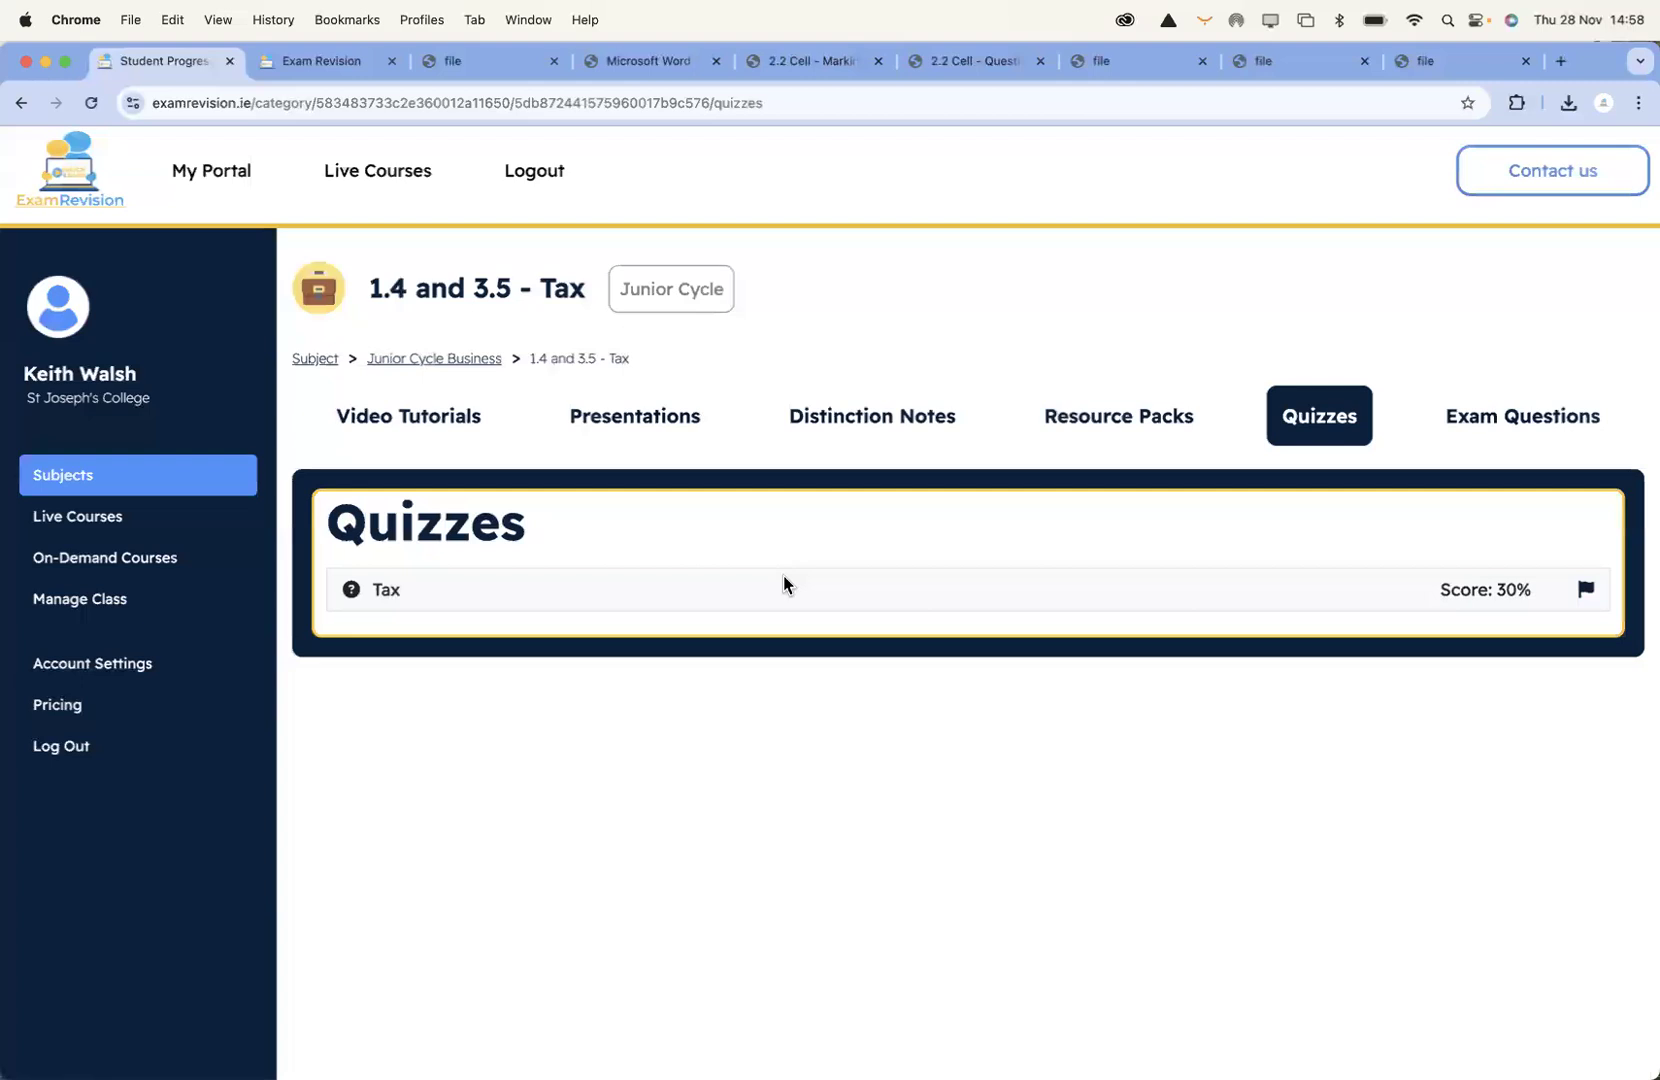
pyautogui.click(408, 430)
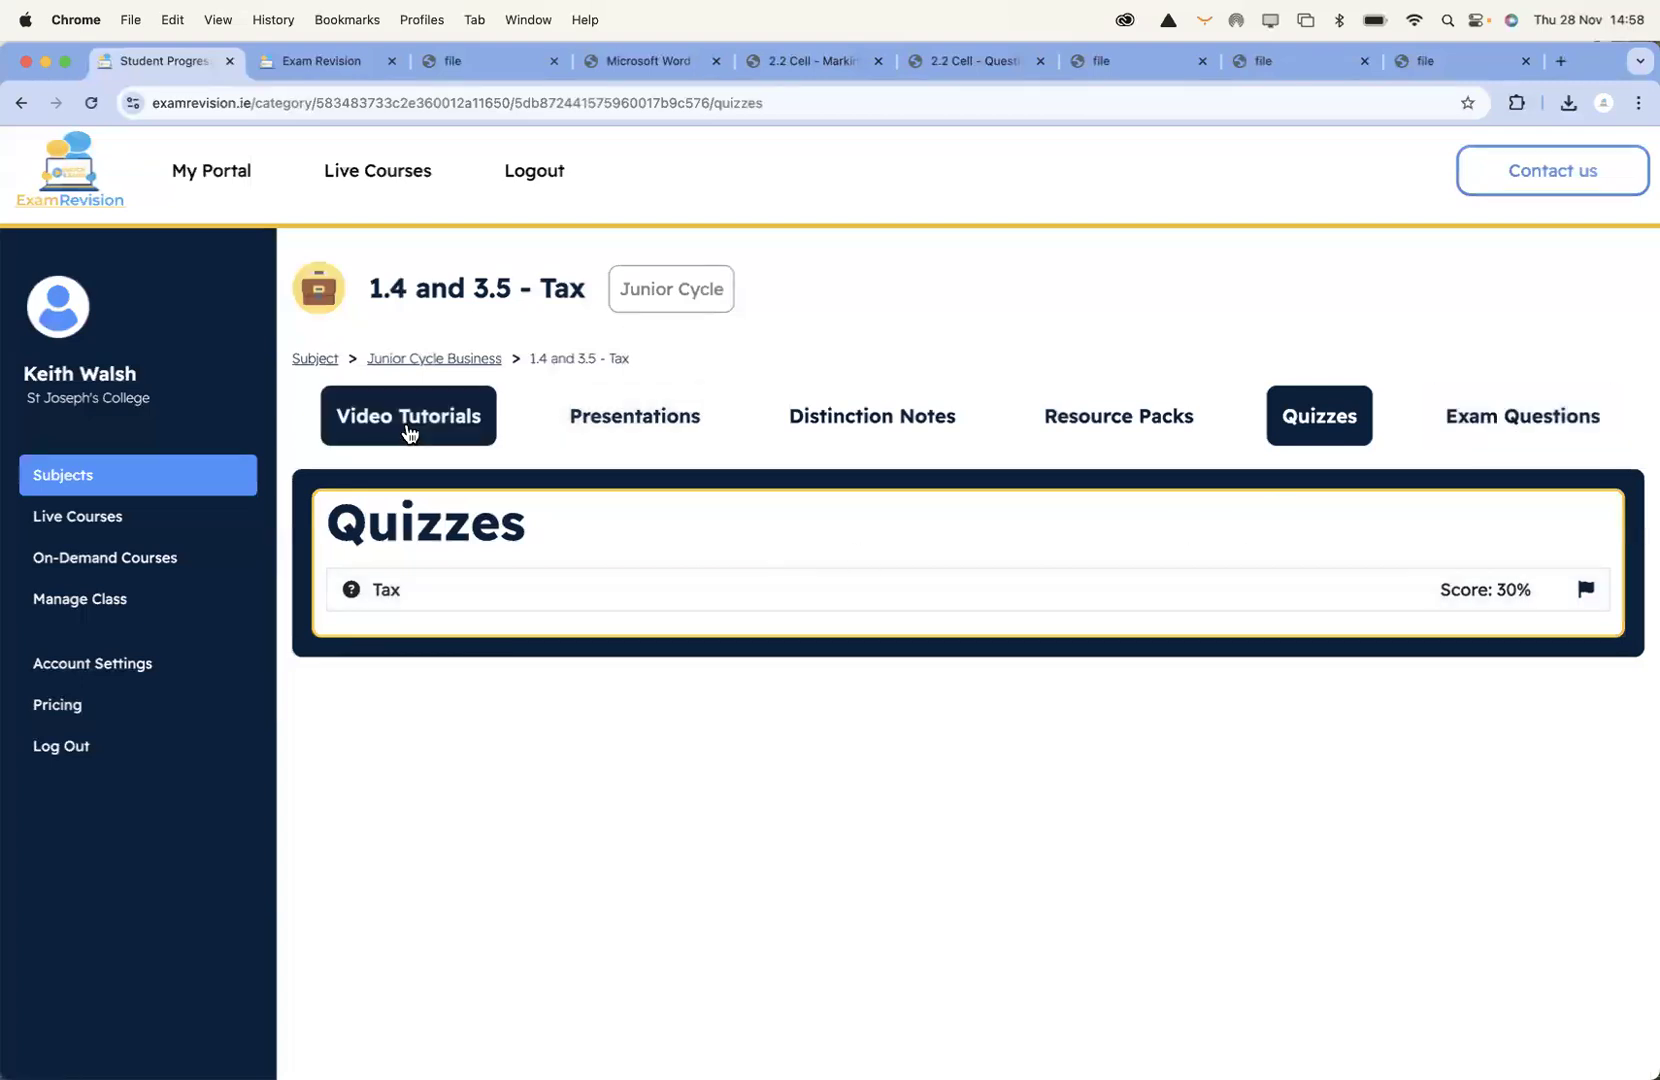